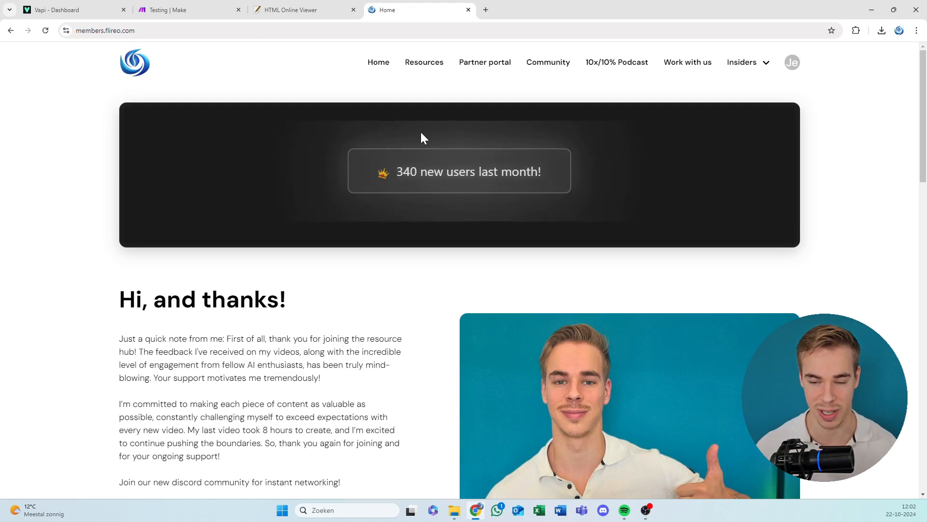
Open the "Vapi AI Custom Dashboard" entry among the member site's resources and look over its PDF and blueprint downloads.
click(434, 64)
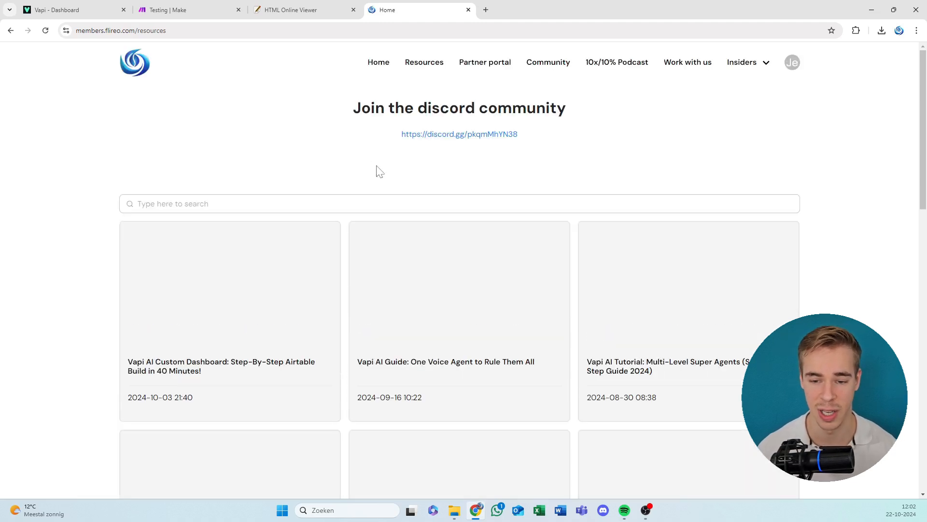
scroll(375, 180, down, 1)
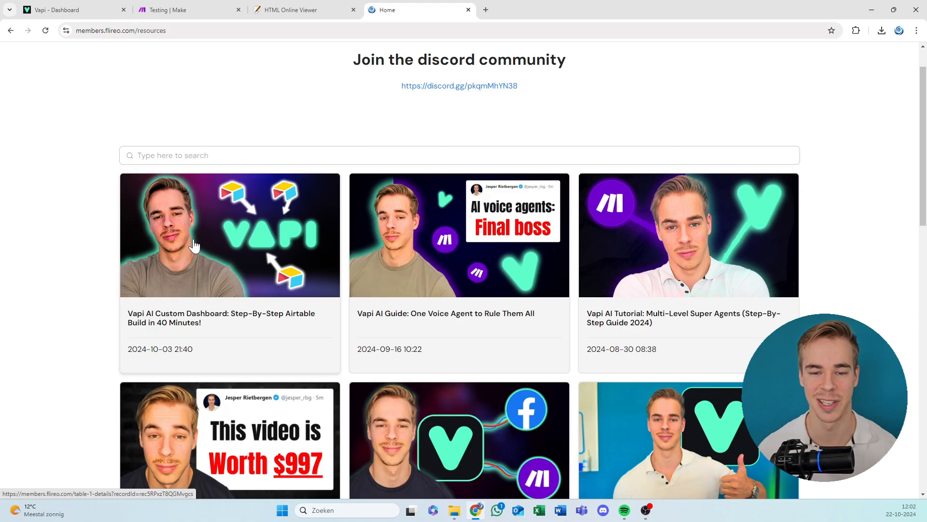
click(269, 234)
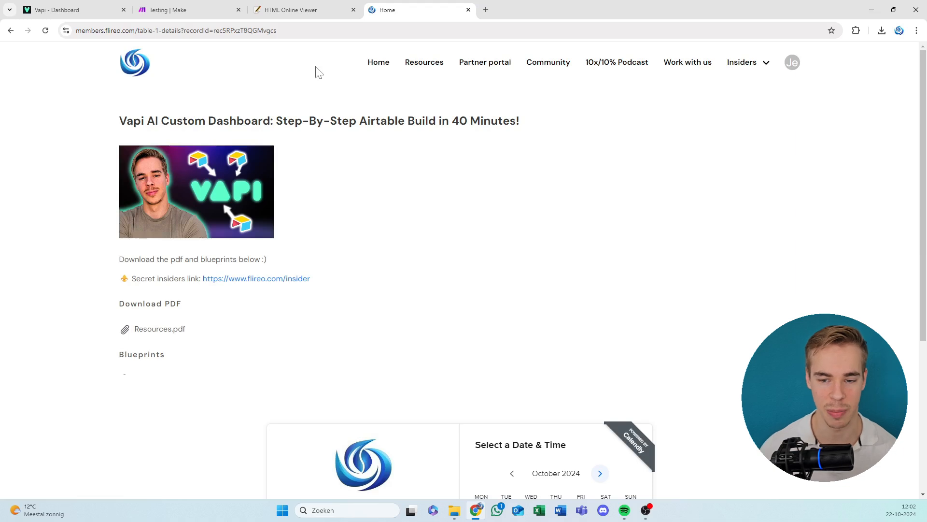
click(380, 67)
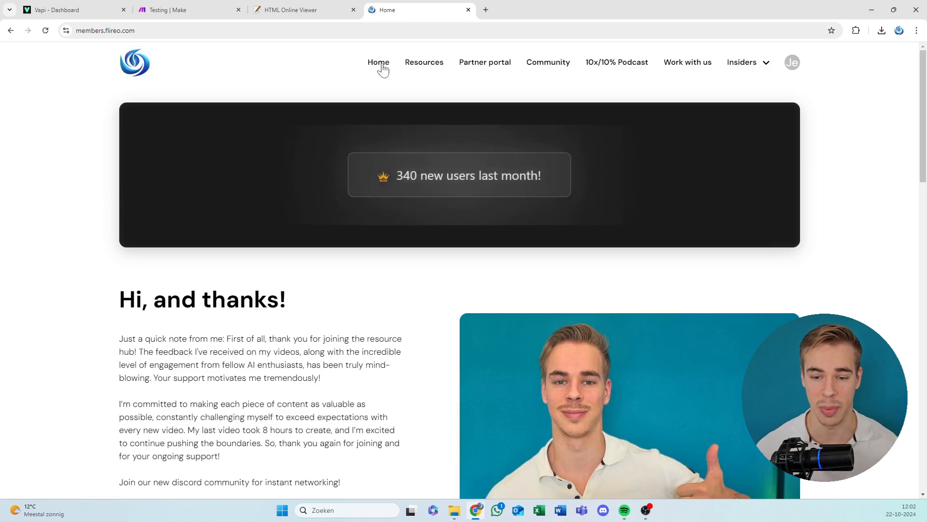
click(423, 64)
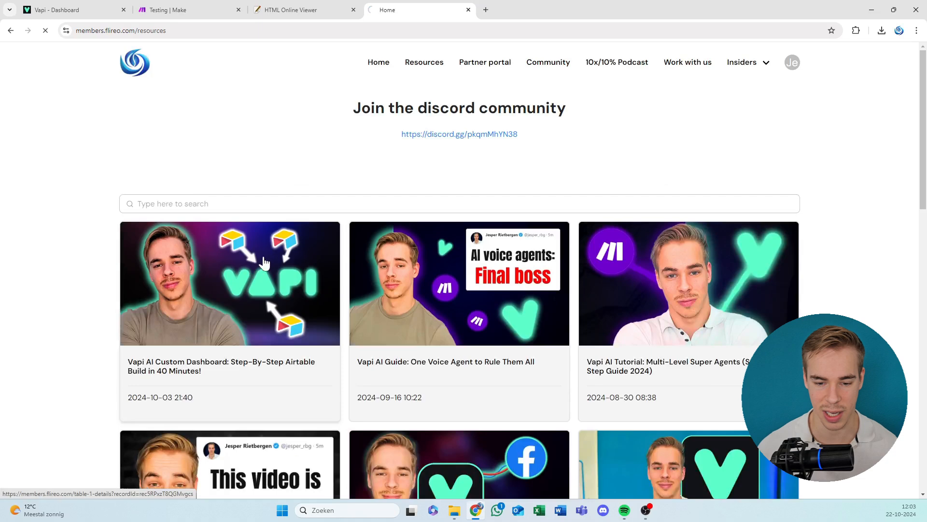
click(261, 260)
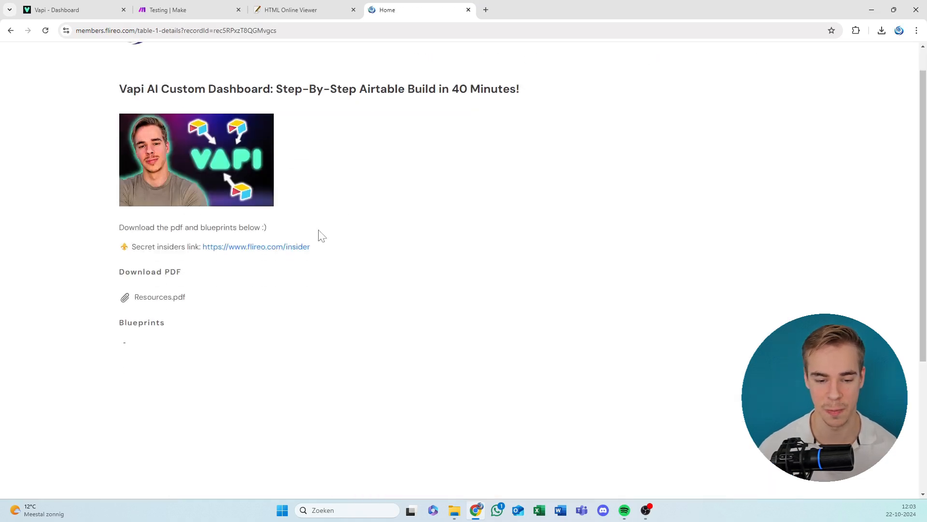
scroll(188, 220, down, 2)
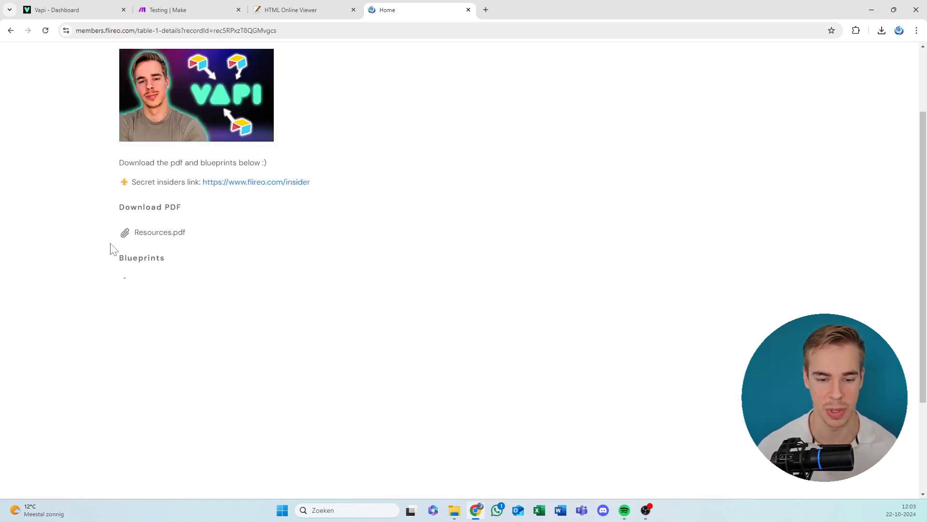
scroll(290, 203, up, 2)
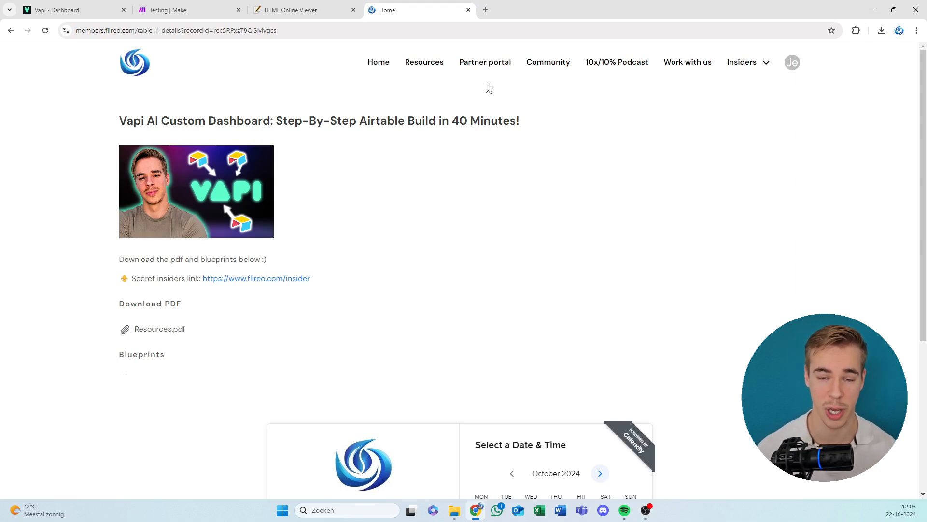
View the member site's Community page and the 10x/10% Podcast admission form.
click(538, 69)
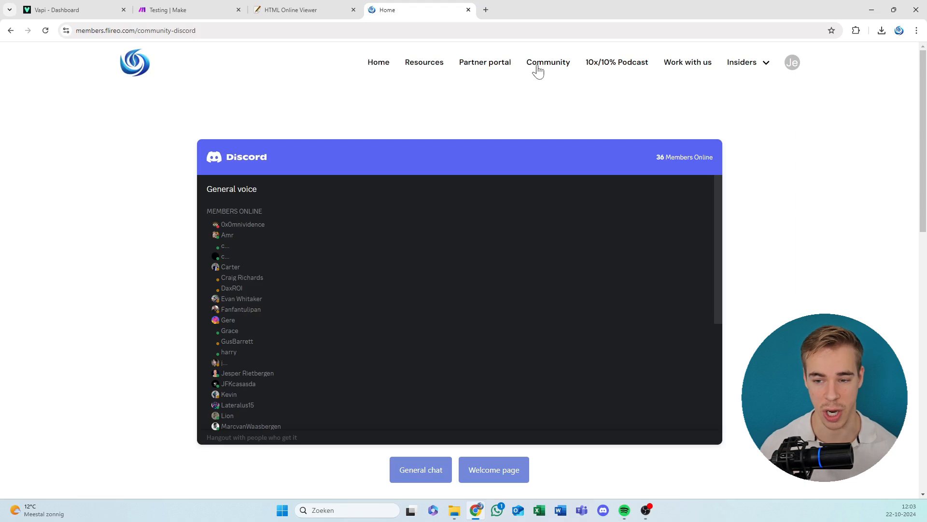
click(616, 69)
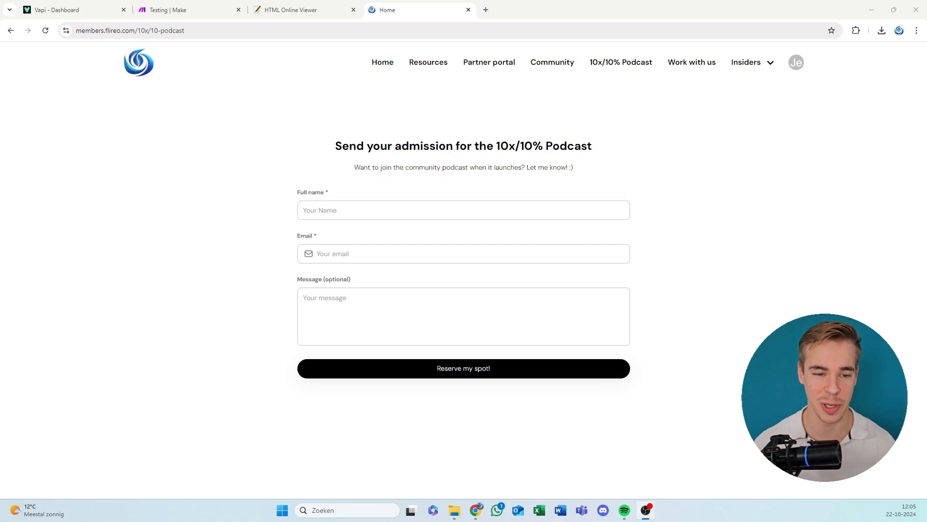
Switch to the Vapi dashboard, buy a phone number with area code 415 and look over its settings.
click(101, 6)
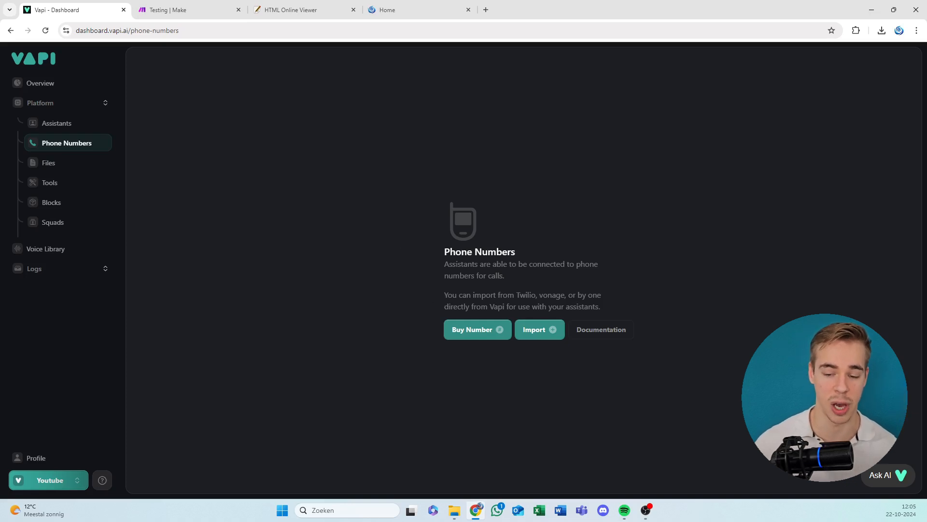
click(460, 330)
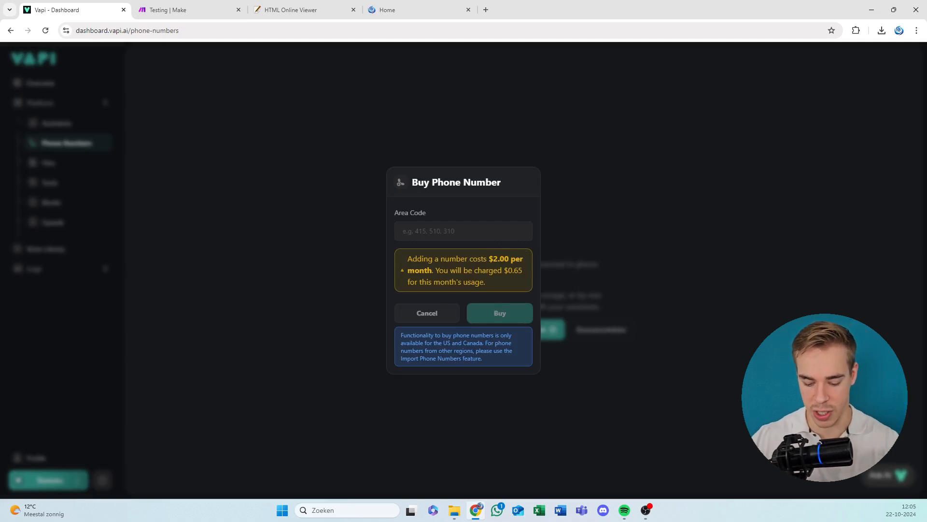
key(Tab)
key(Tab)
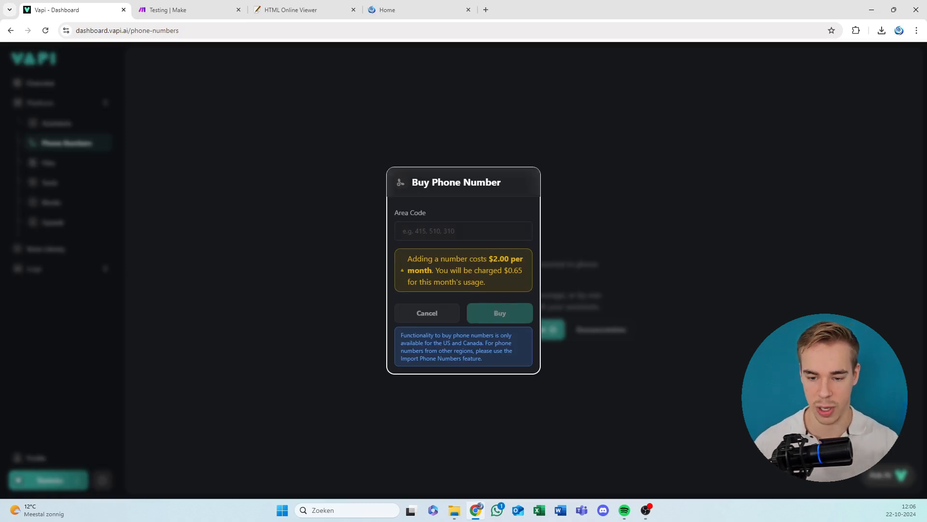
text(415)
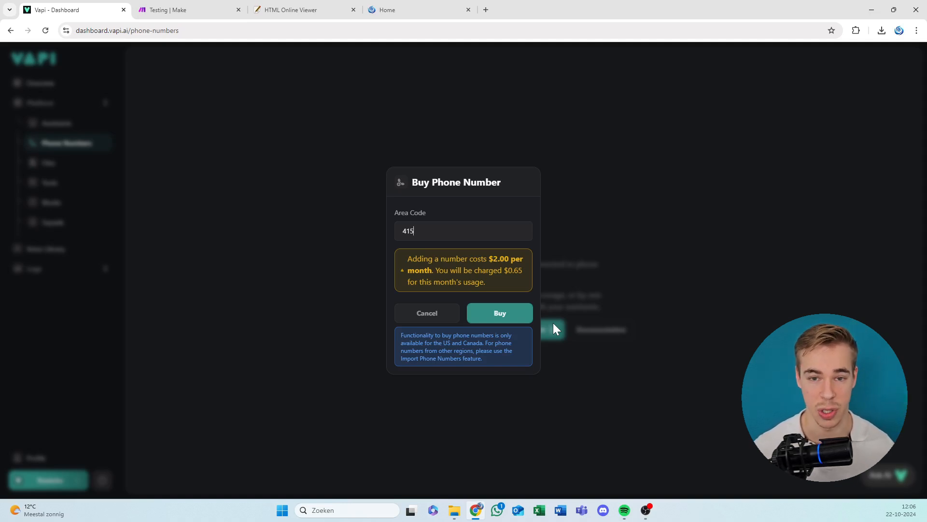
click(503, 315)
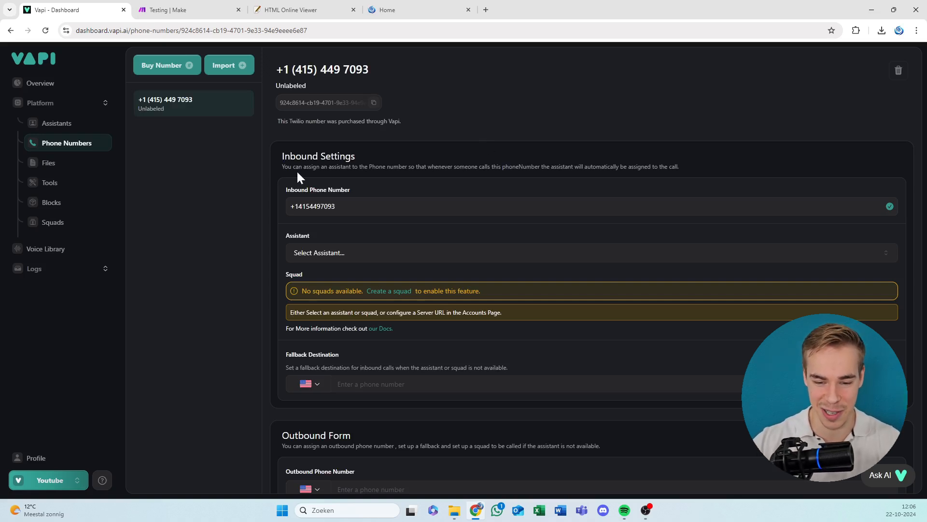
scroll(252, 178, down, 2)
scroll(262, 194, up, 2)
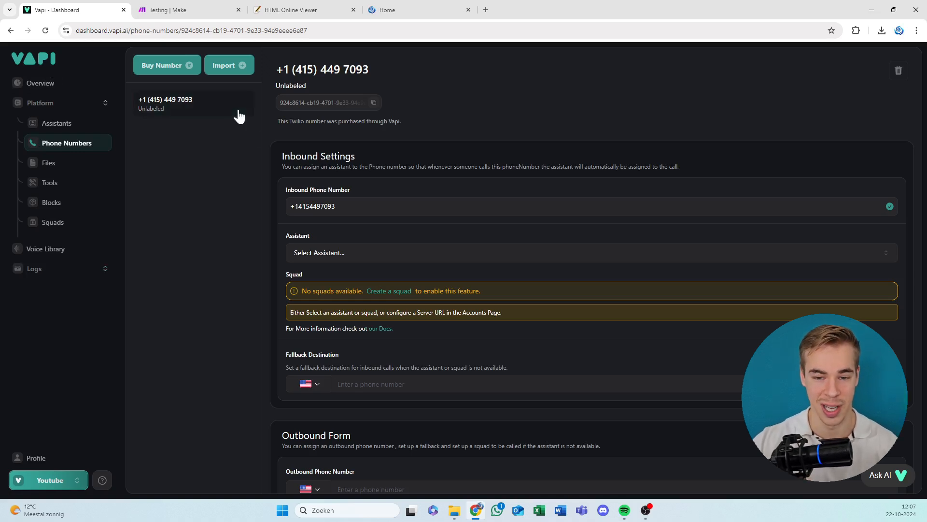
Switch to Make and create a new scenario in the Testing team.
click(176, 10)
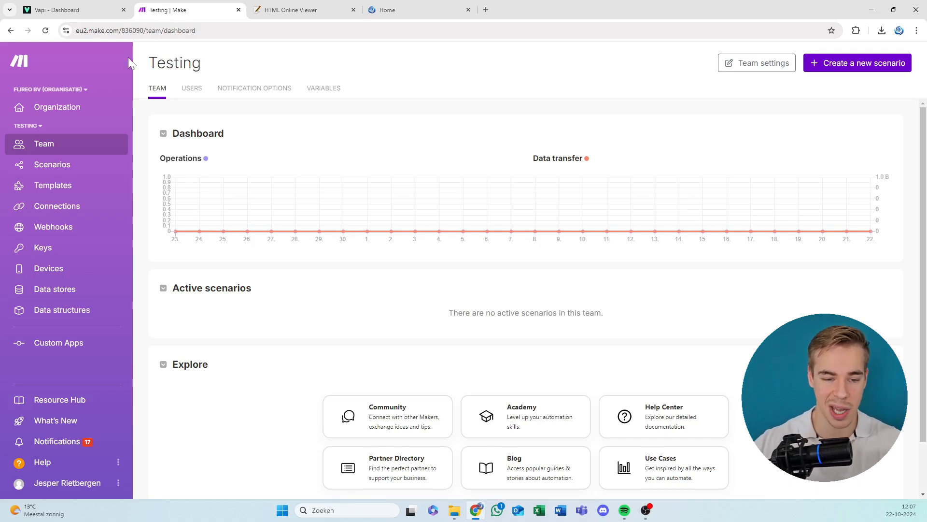
click(96, 166)
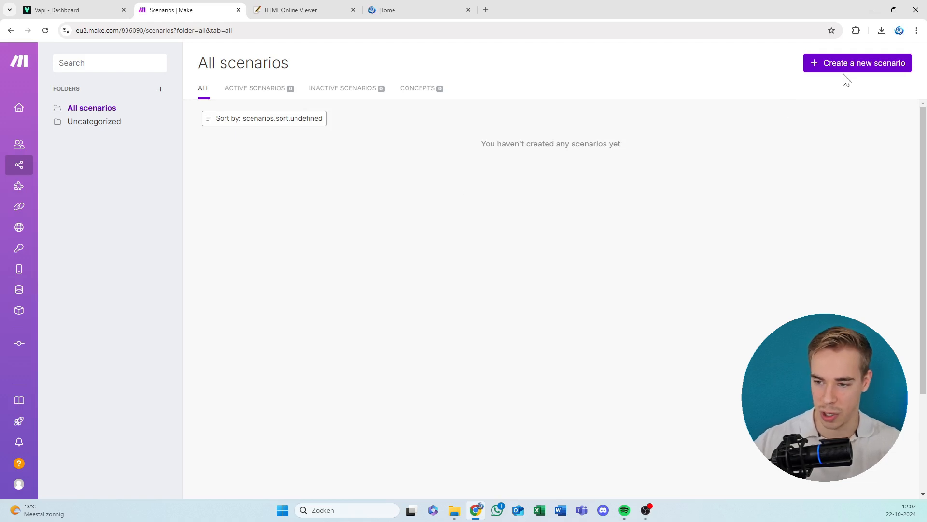
click(855, 64)
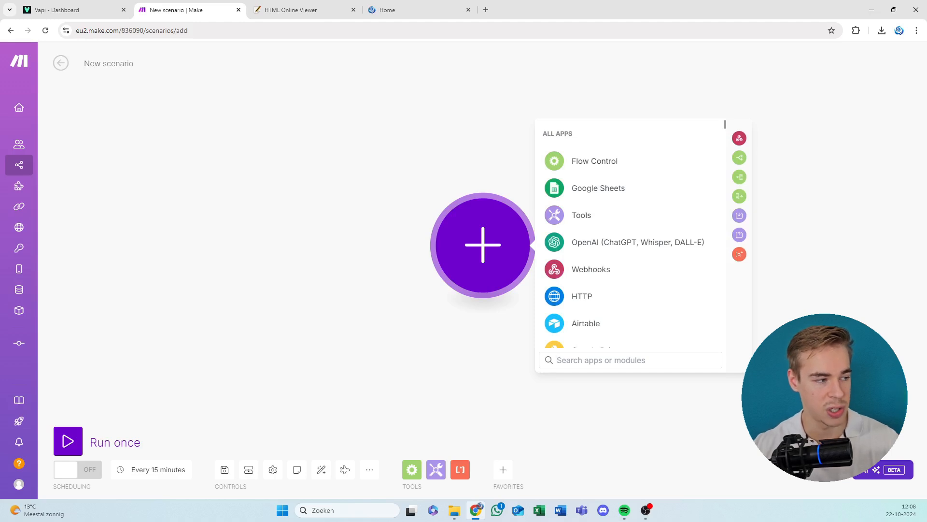
Open the Form HTML file from the "Blueprints youtube" folder in a new browser tab and look over its fields.
key(alt+Tab)
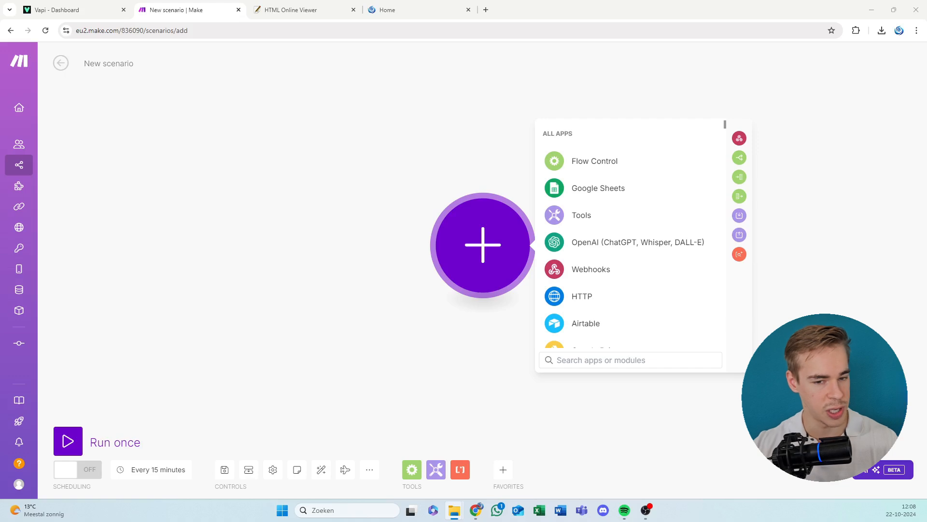
drag(0, 256, 403, 84)
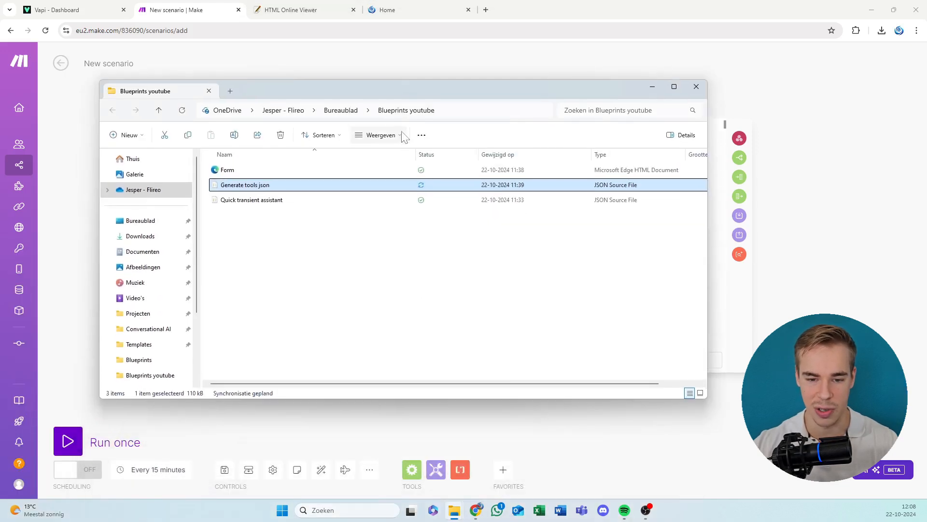
click(301, 168)
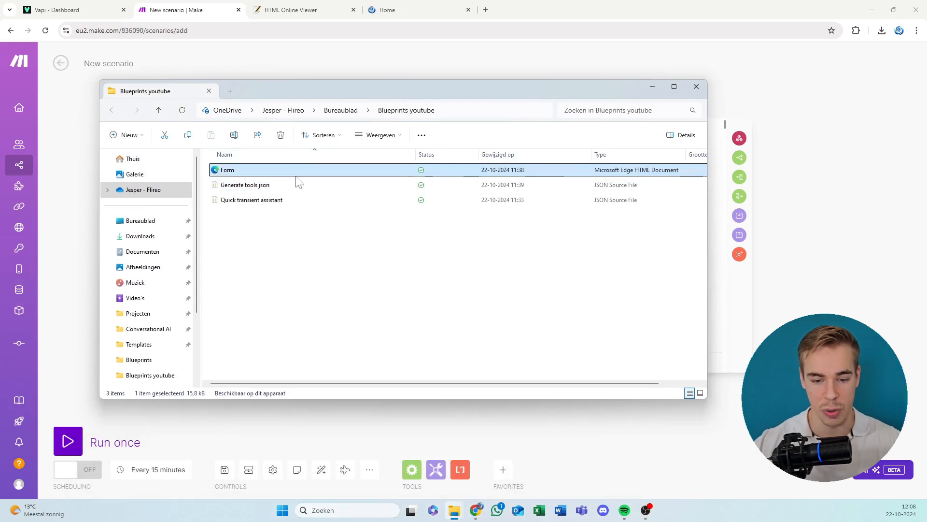
click(295, 186)
click(291, 202)
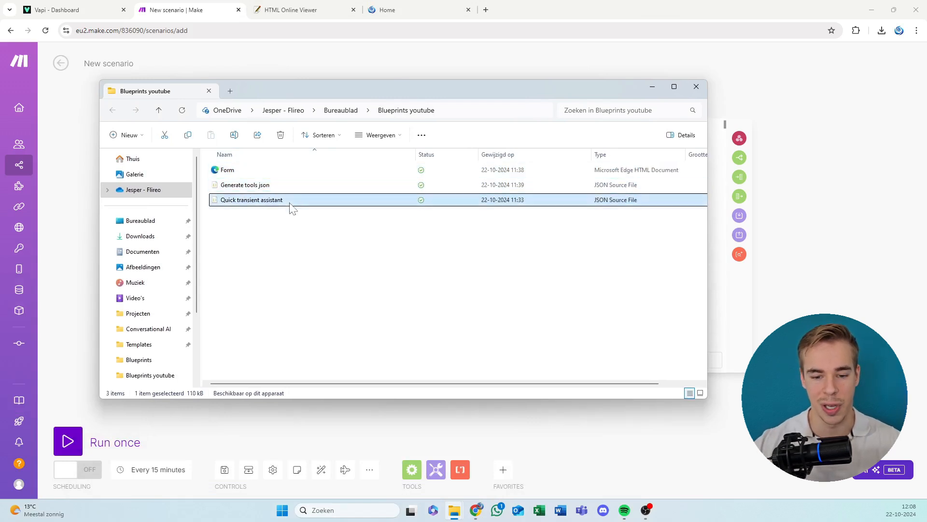
click(292, 236)
drag(376, 89, 1, 231)
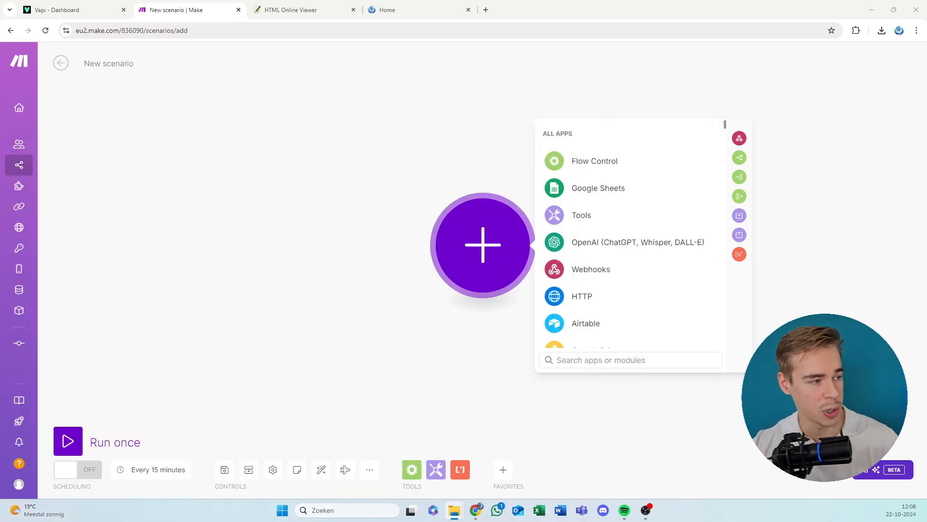
drag(145, 148, 288, 5)
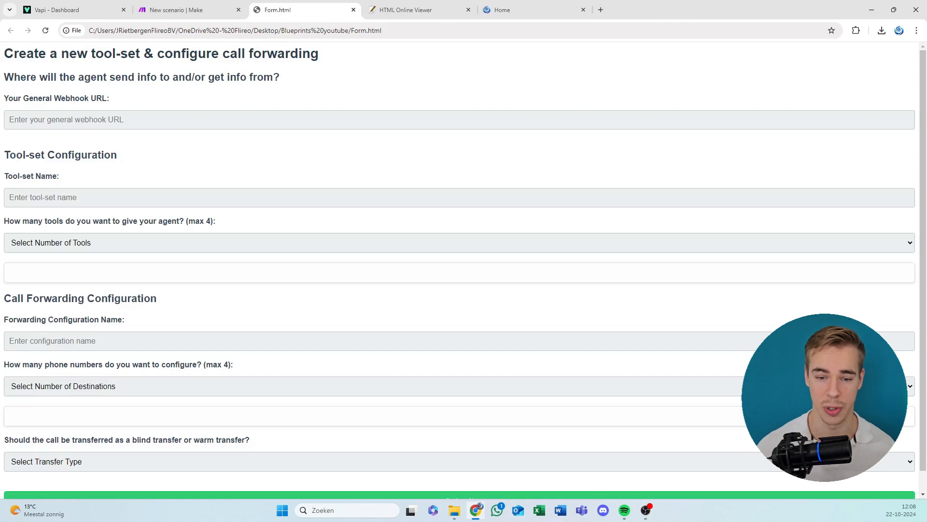
scroll(276, 119, down, 1)
scroll(271, 128, up, 1)
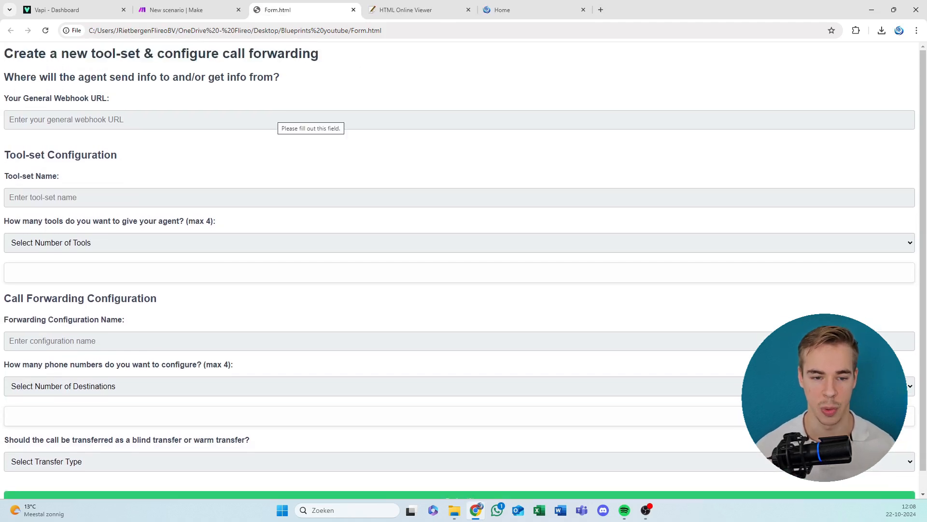
Go to Vapi's Tools section and view the Create a Tool form, closing it without creating a tool.
click(54, 9)
click(50, 184)
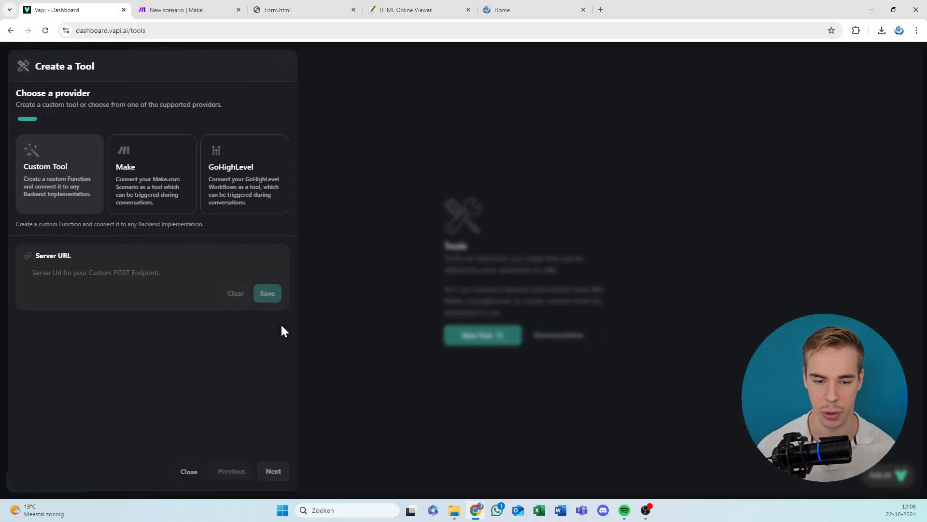
click(482, 368)
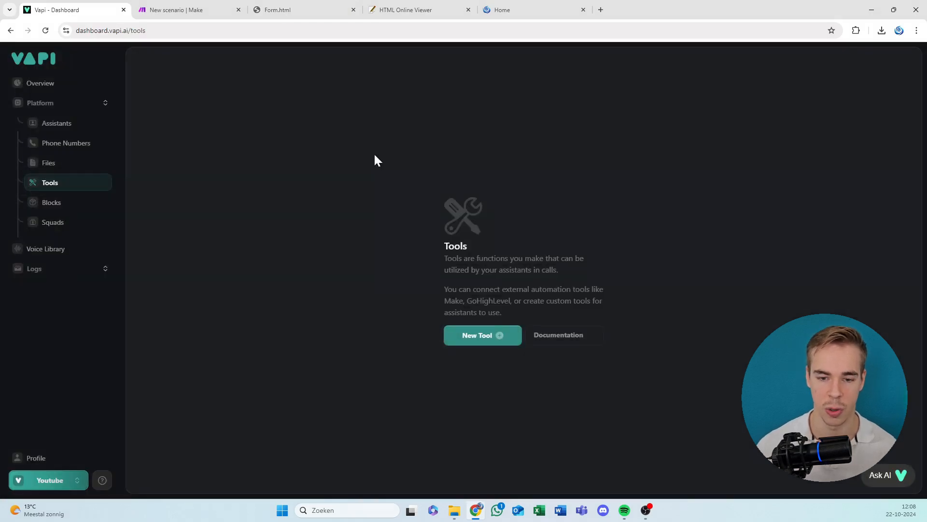
Open Vapi's API documentation, look through the endpoint list from calls to tools, and return to the dashboard.
click(65, 480)
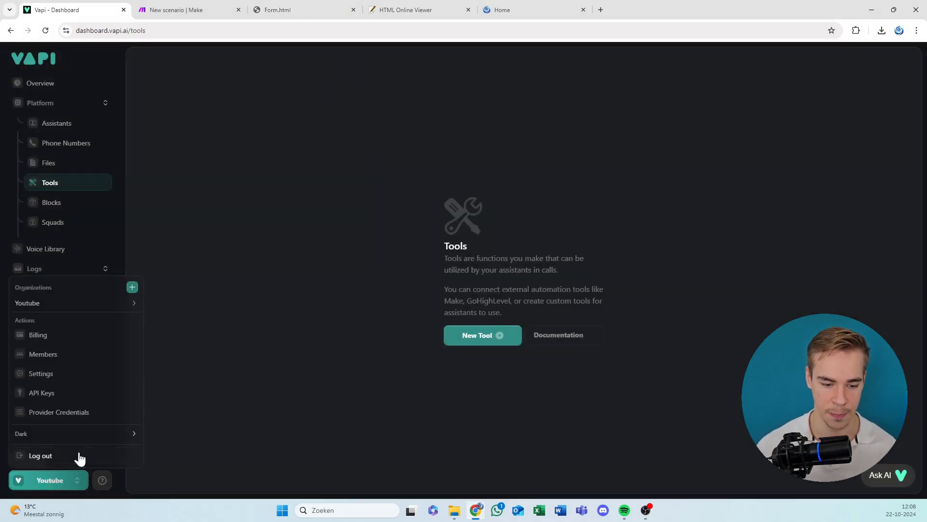
click(102, 483)
click(102, 481)
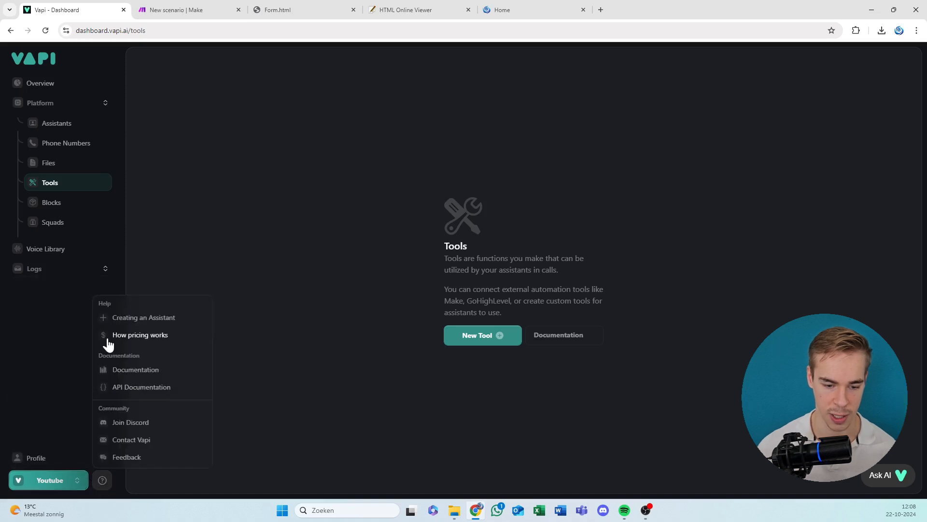
click(183, 387)
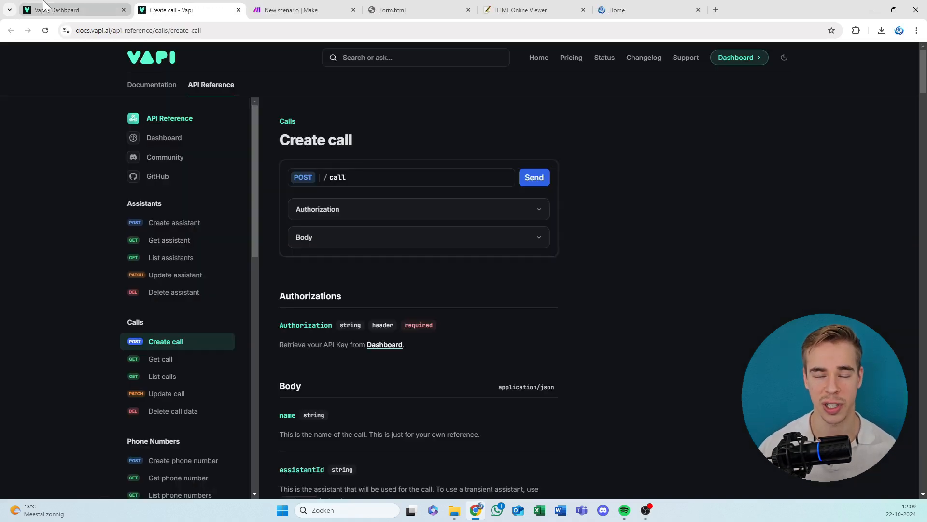
mouse_move(43, 5)
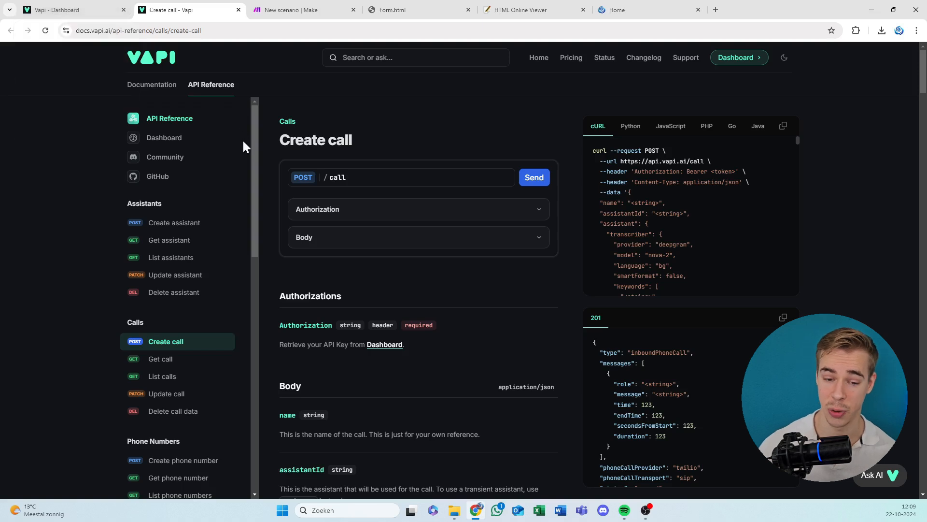
scroll(203, 222, down, 8)
scroll(203, 225, up, 4)
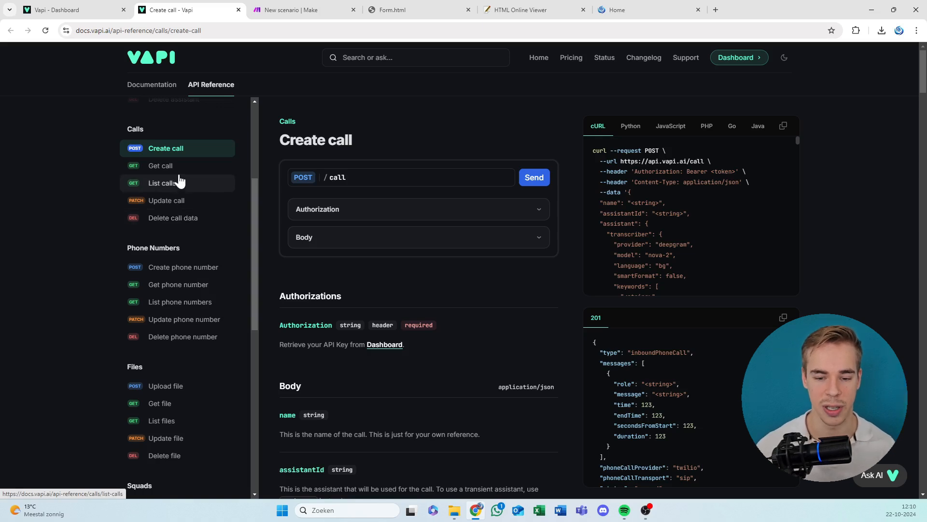
scroll(174, 183, down, 5)
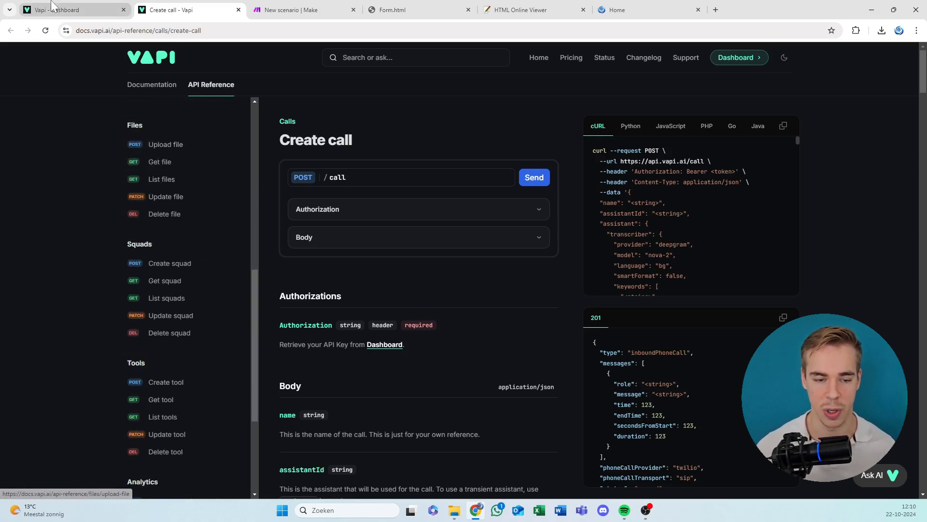
click(73, 12)
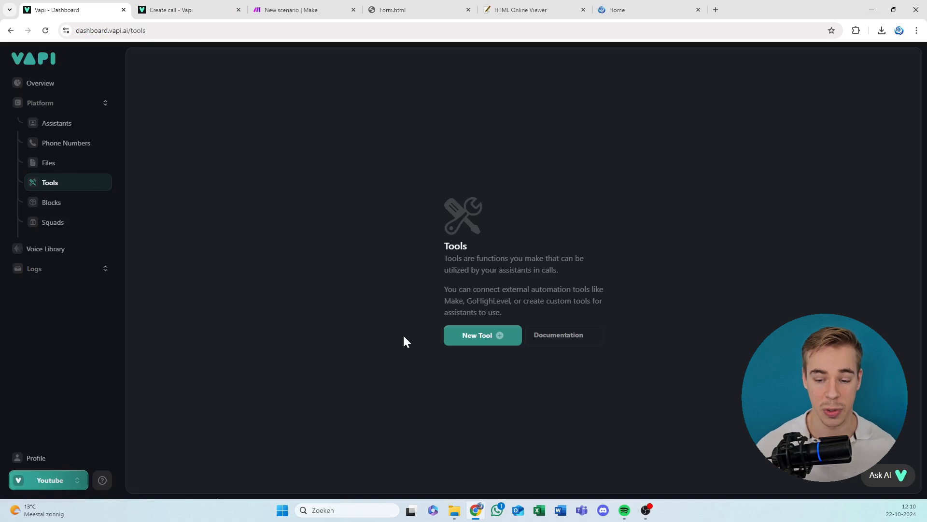
Find the Tools endpoints in Vapi's API reference and open the Create tool page.
click(170, 7)
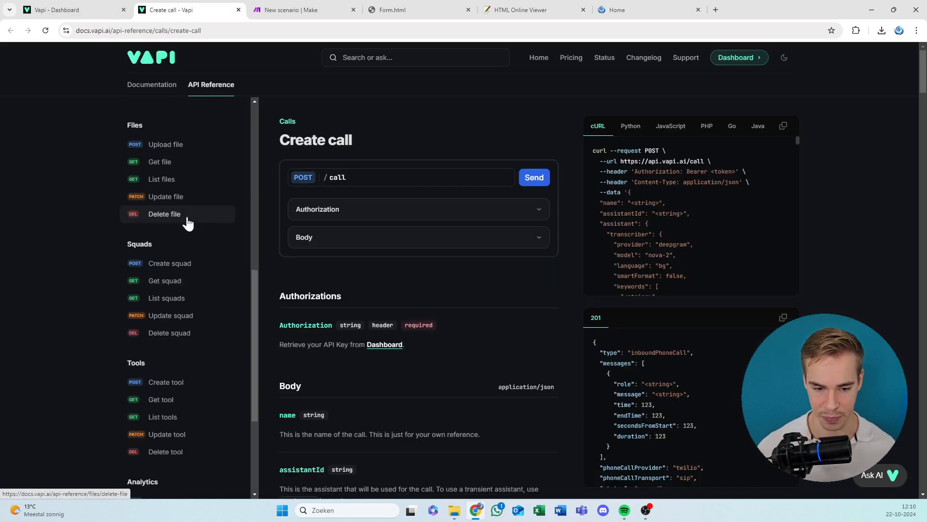
scroll(179, 222, down, 3)
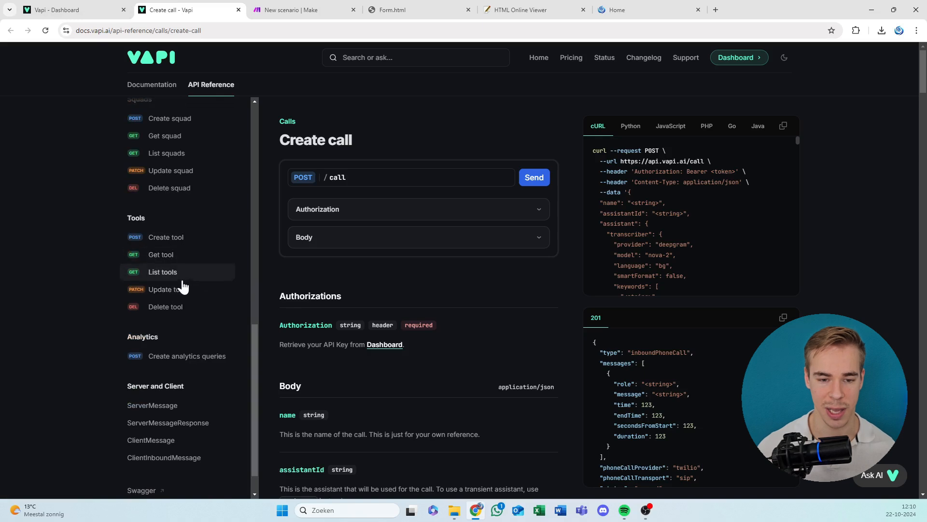
scroll(182, 286, up, 3)
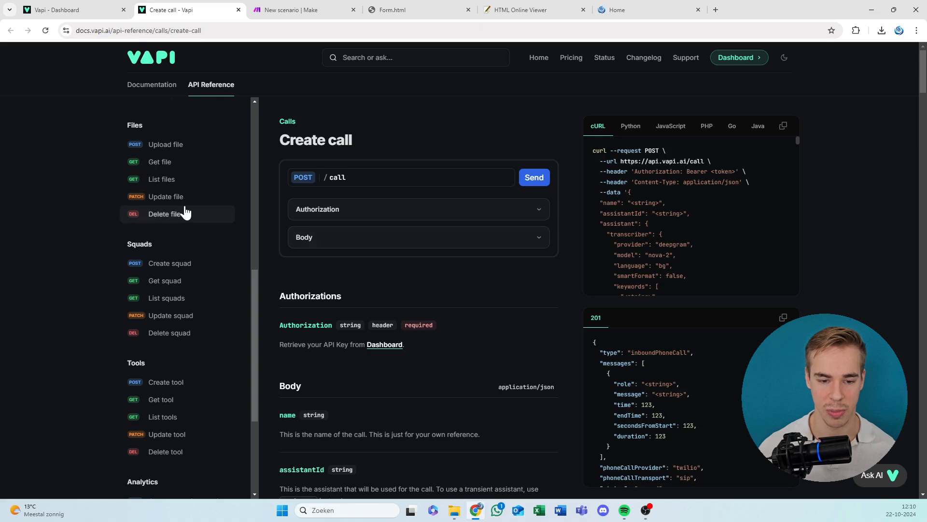
scroll(169, 254, down, 3)
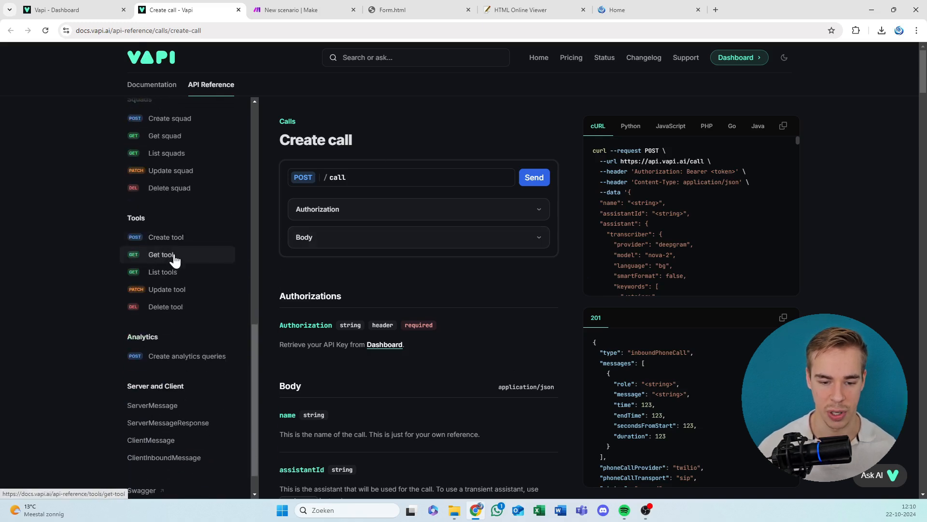
click(162, 255)
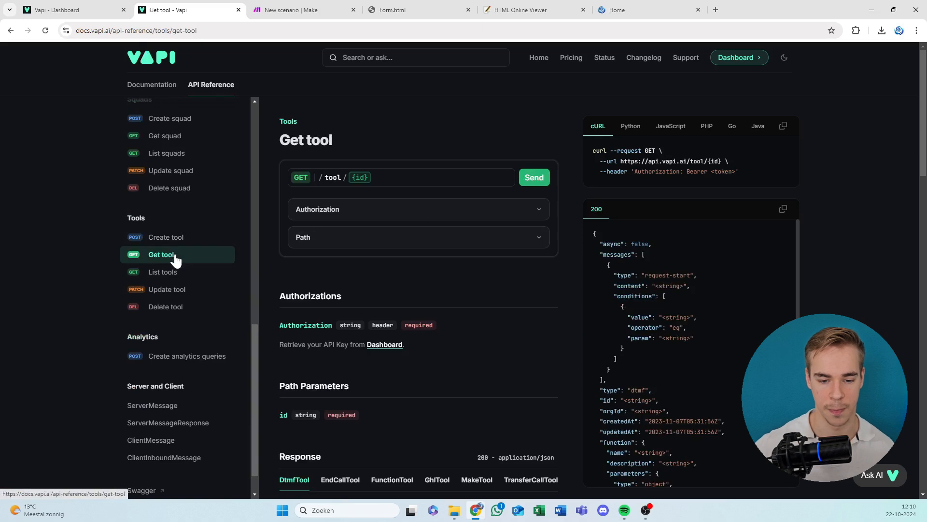
click(165, 238)
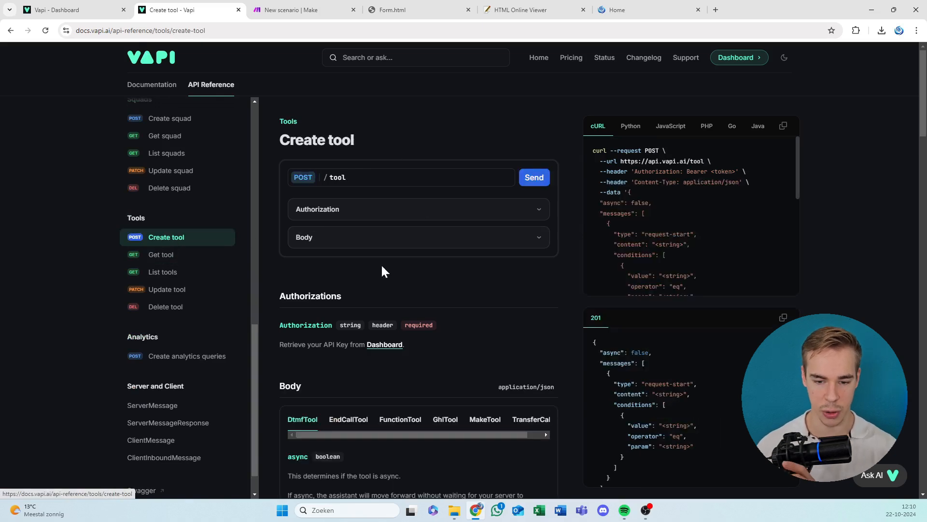
Expand the Create tool request body and examine its function, parameters and server fields.
click(381, 244)
scroll(369, 283, down, 5)
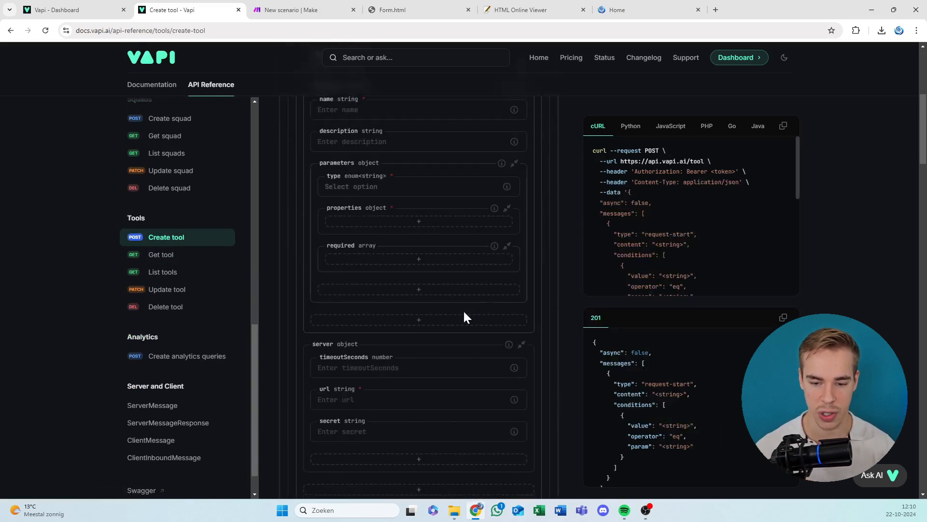
scroll(464, 317, up, 1)
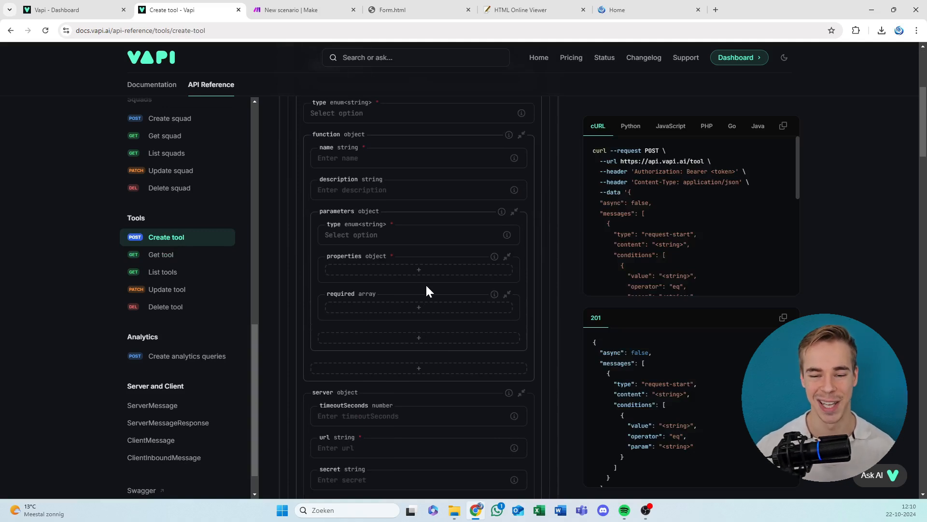
scroll(427, 290, up, 3)
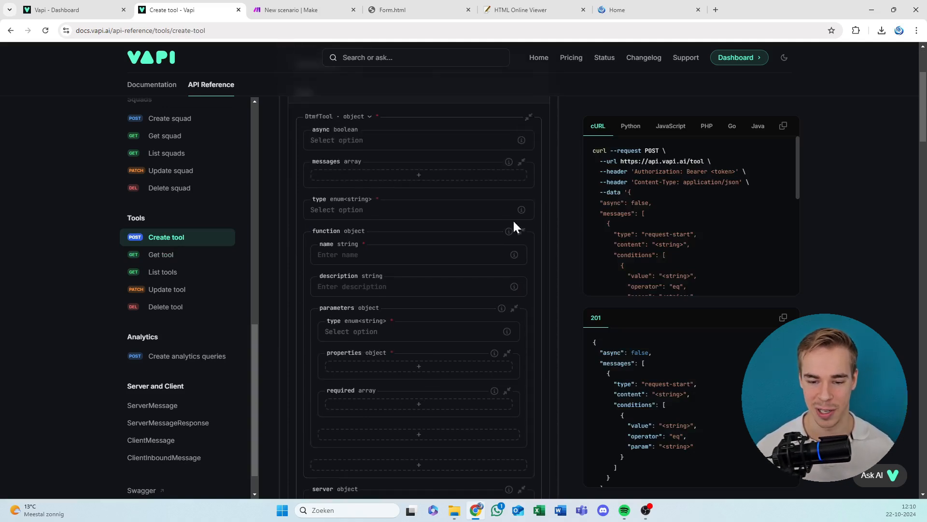
scroll(438, 360, down, 4)
scroll(438, 360, down, 1)
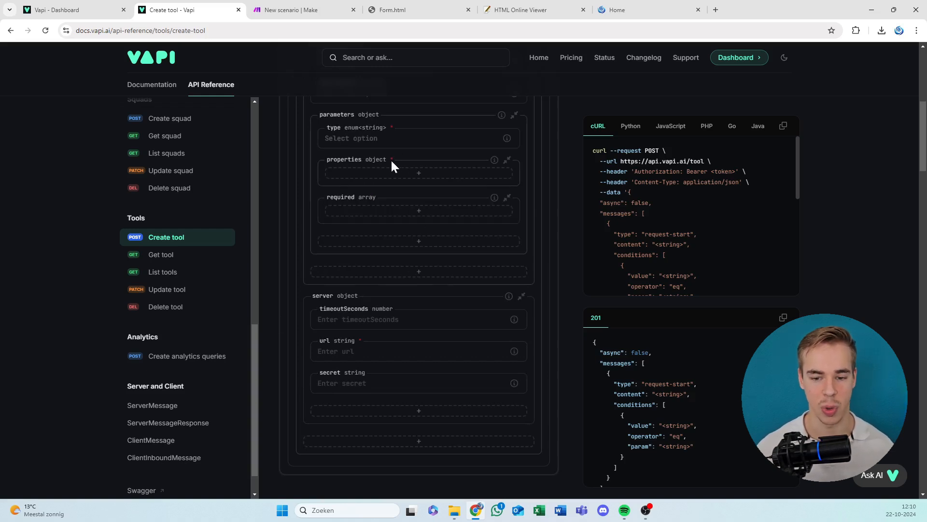
scroll(392, 160, up, 3)
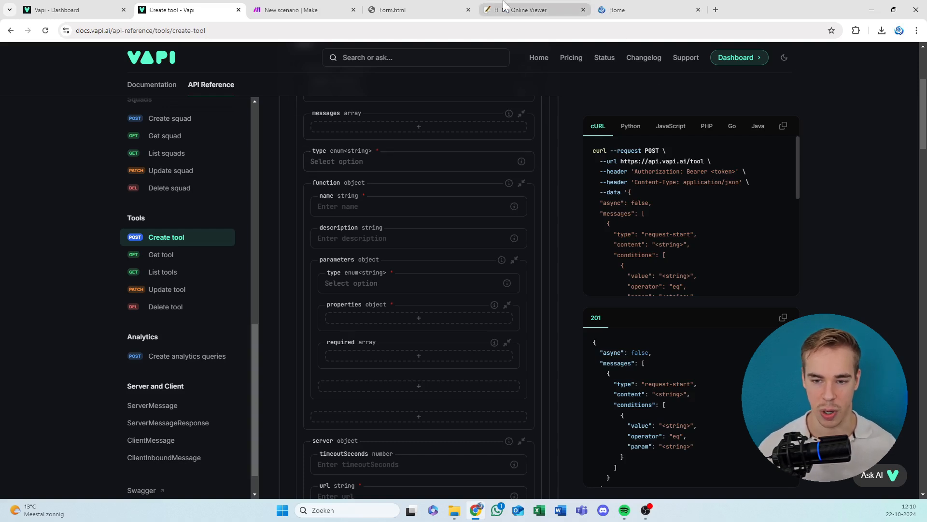
Switch to the Form.html page and review its title, general webhook URL section and tool-set name field.
click(412, 10)
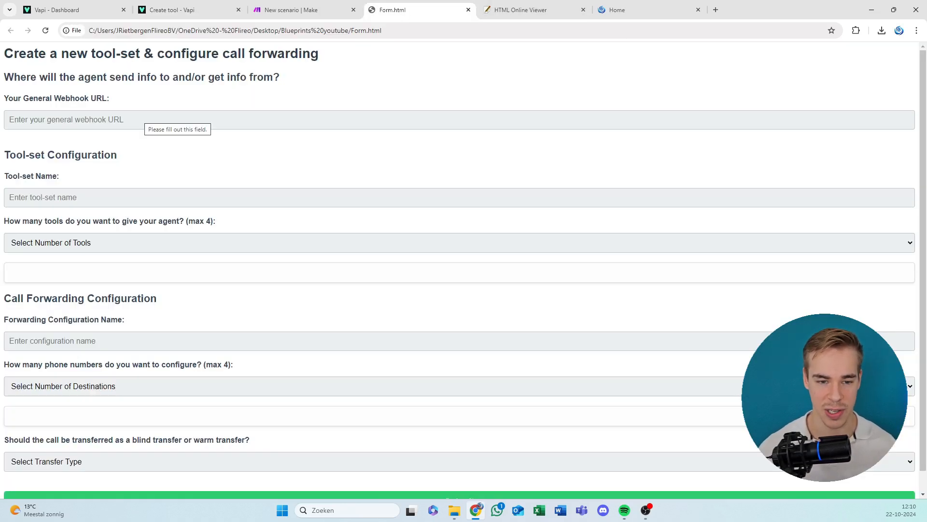
drag(173, 53, 202, 184)
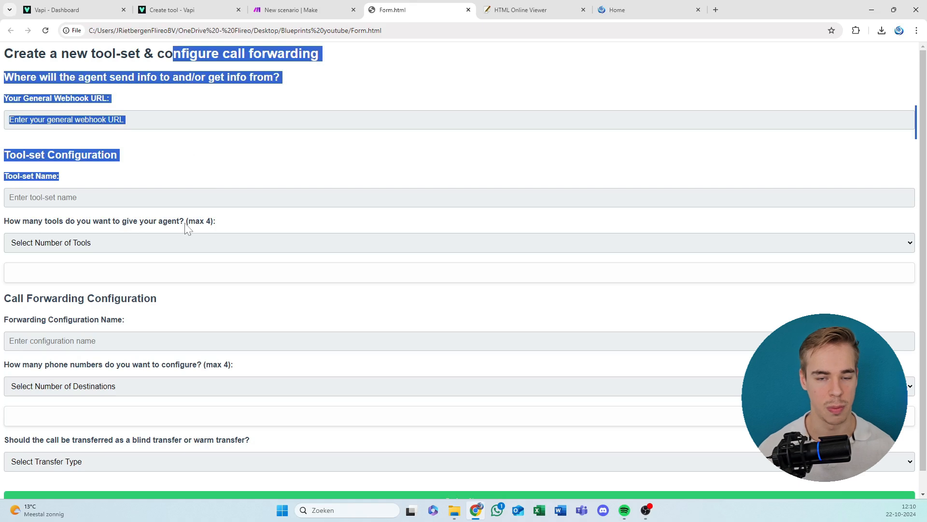
drag(19, 53, 111, 99)
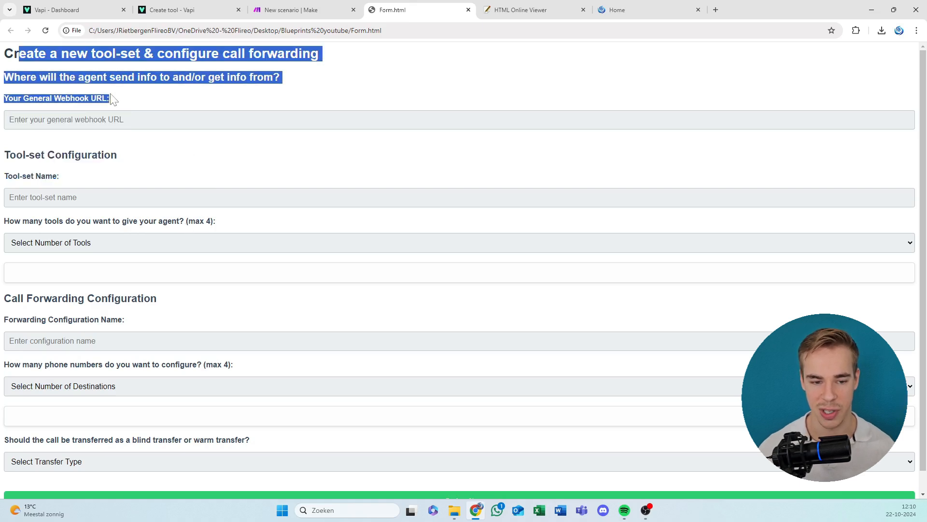
click(111, 99)
drag(19, 54, 327, 62)
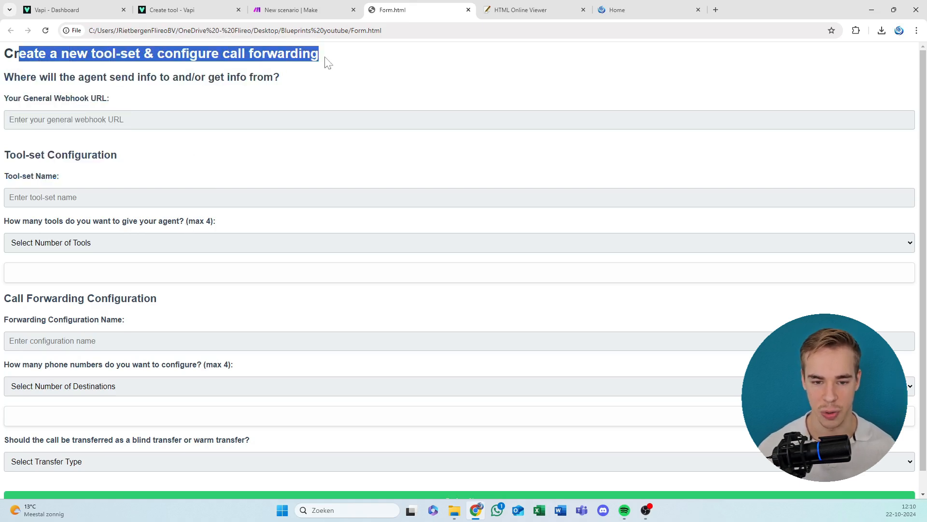
click(220, 66)
drag(191, 77, 206, 77)
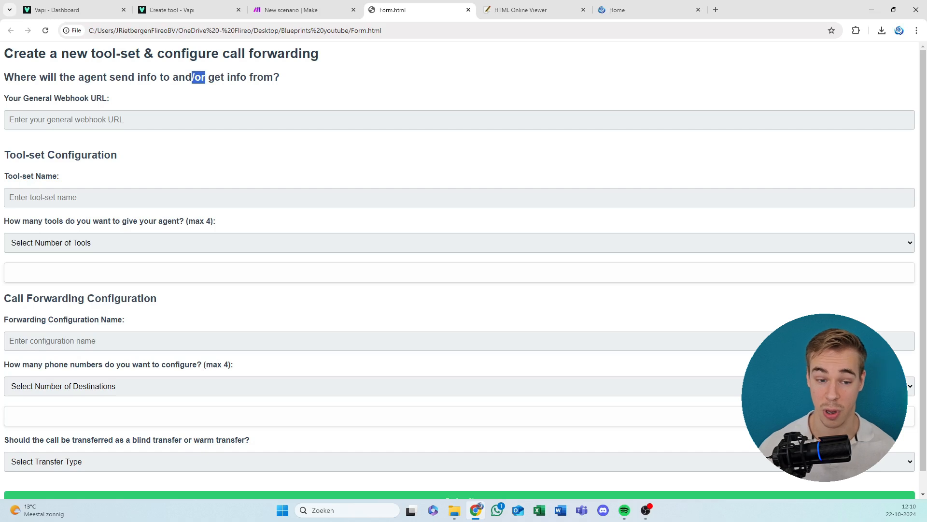
click(118, 77)
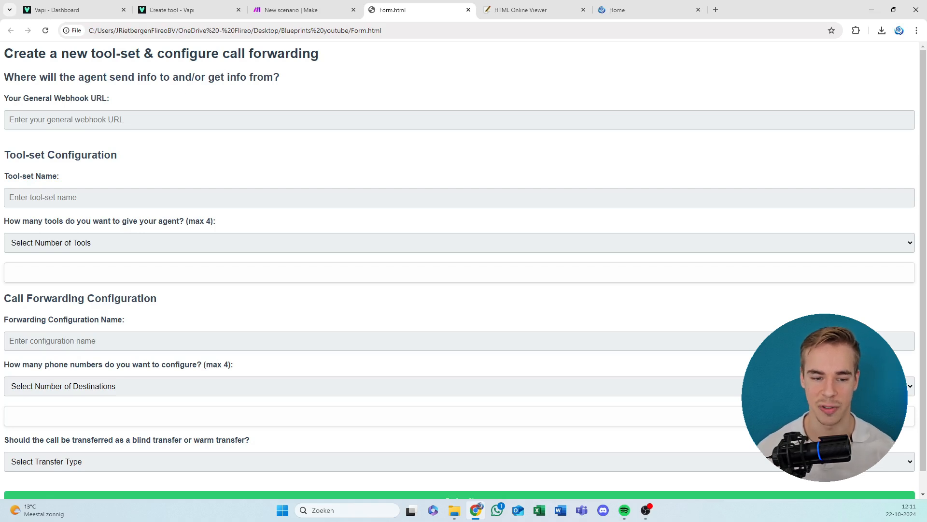
click(111, 119)
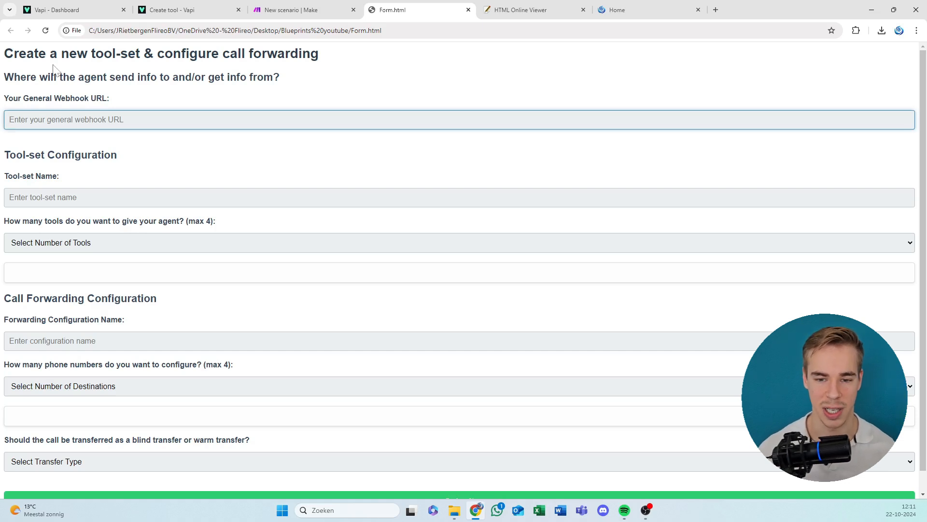
drag(59, 176, 31, 176)
click(36, 176)
Choose 1 Tool as the number of tools for the agent, and change the selection to 2 Tools.
click(50, 246)
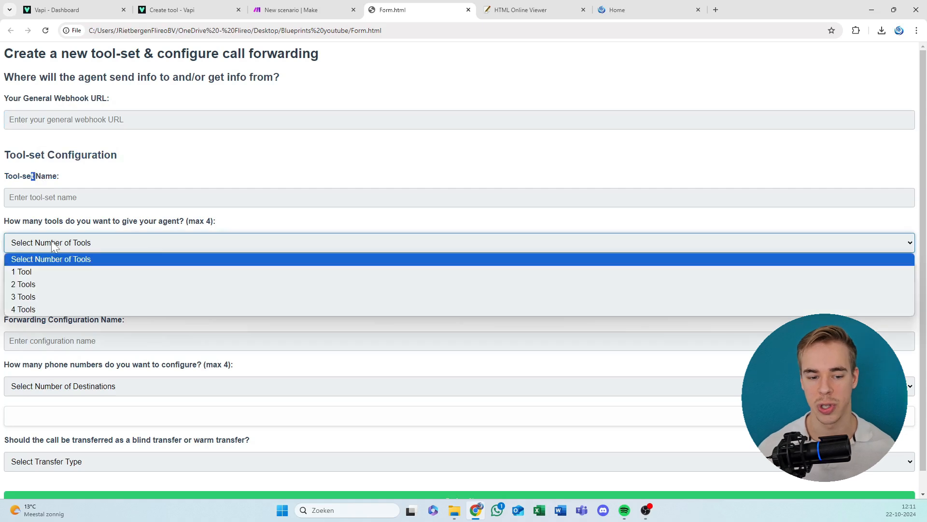
click(73, 273)
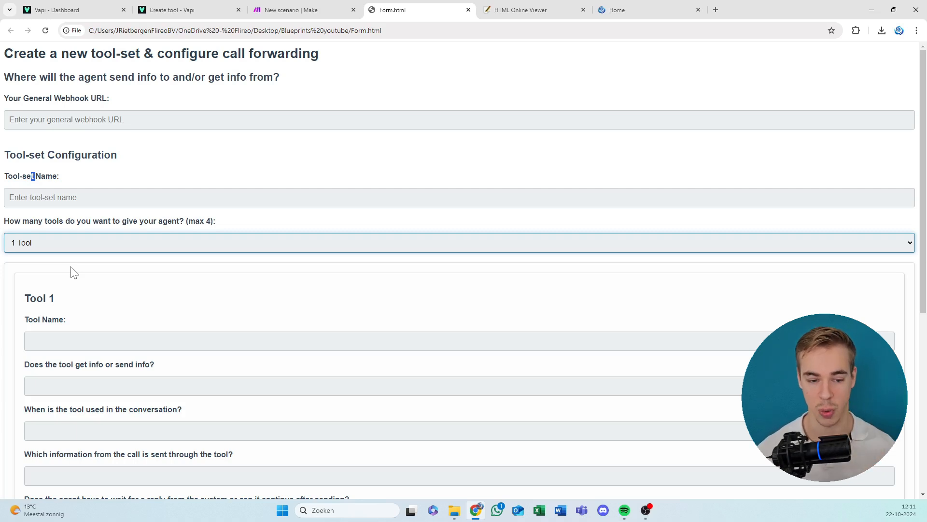
click(89, 245)
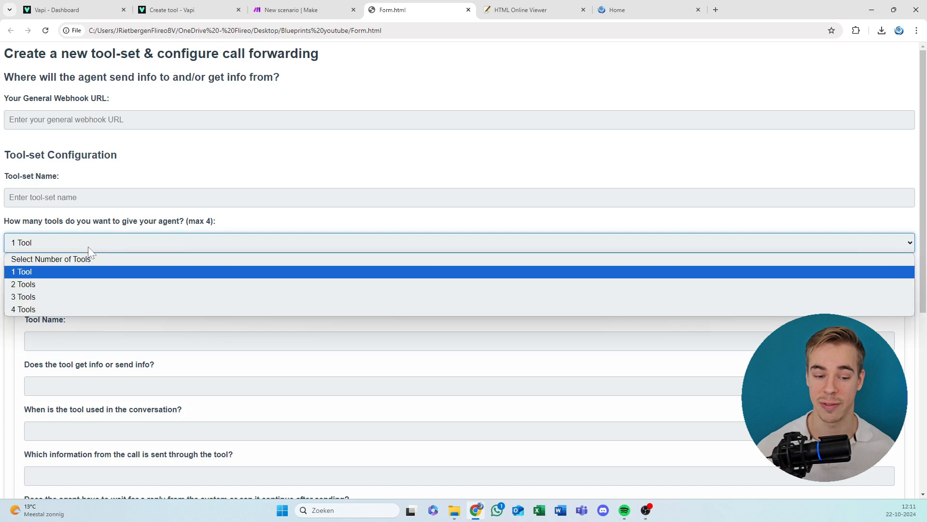
click(81, 285)
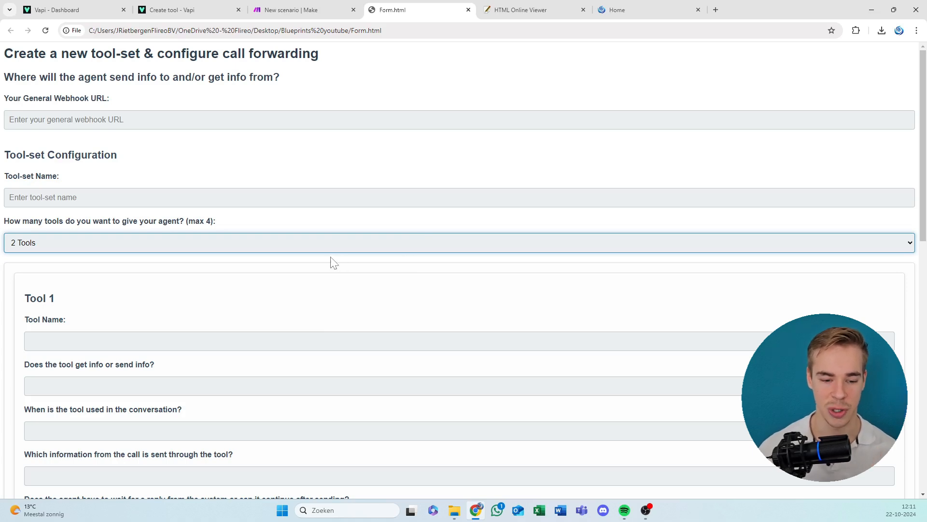
Enter "leave" as the Tool 1 name and look over the Tool 2 and Call Forwarding Configuration fields.
key(Tab)
text(leave)
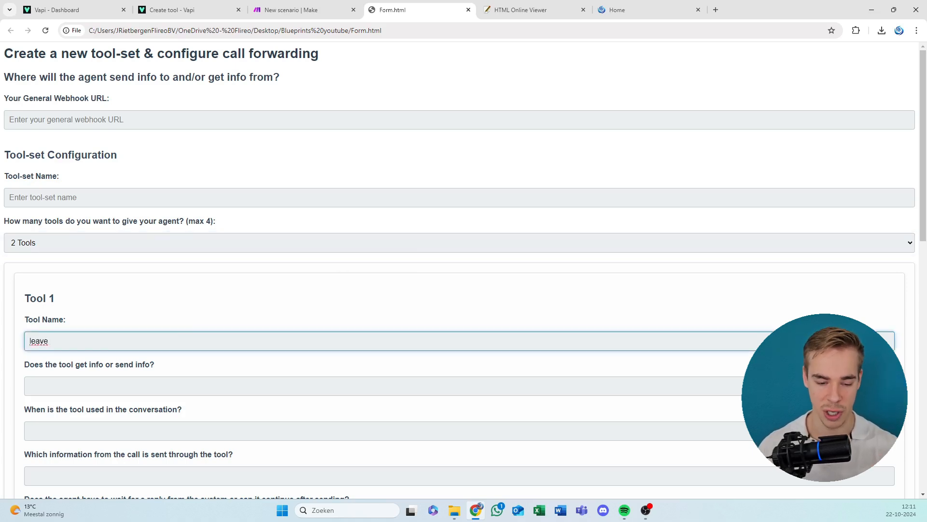
scroll(193, 328, down, 6)
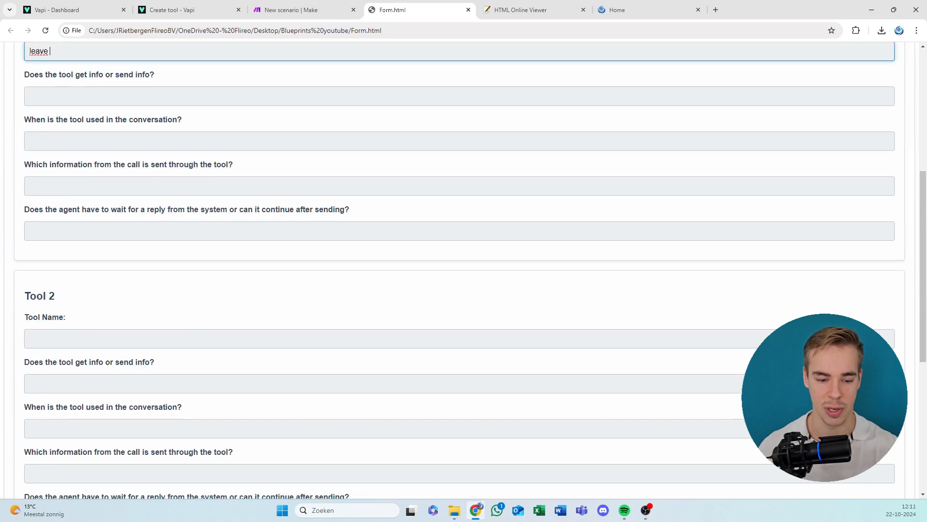
click(193, 334)
scroll(163, 363, down, 6)
drag(12, 277, 341, 292)
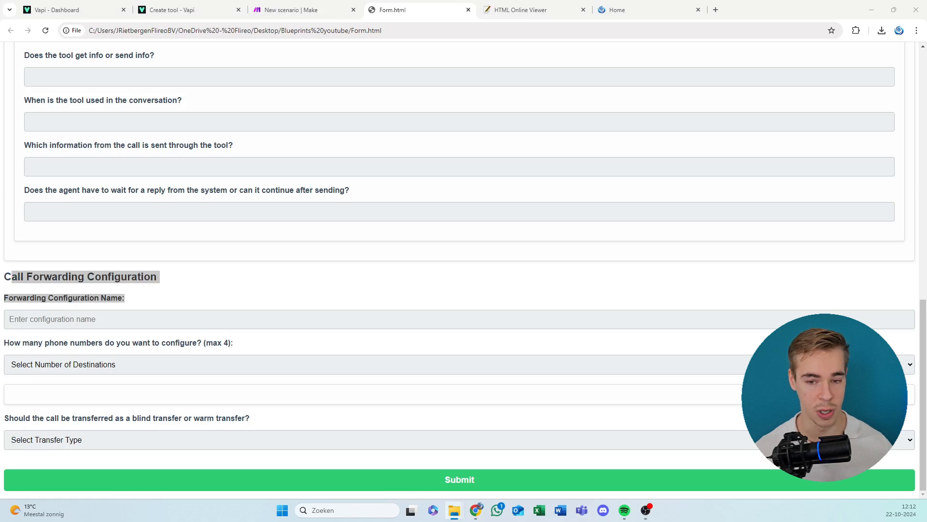
click(304, 150)
scroll(250, 127, up, 12)
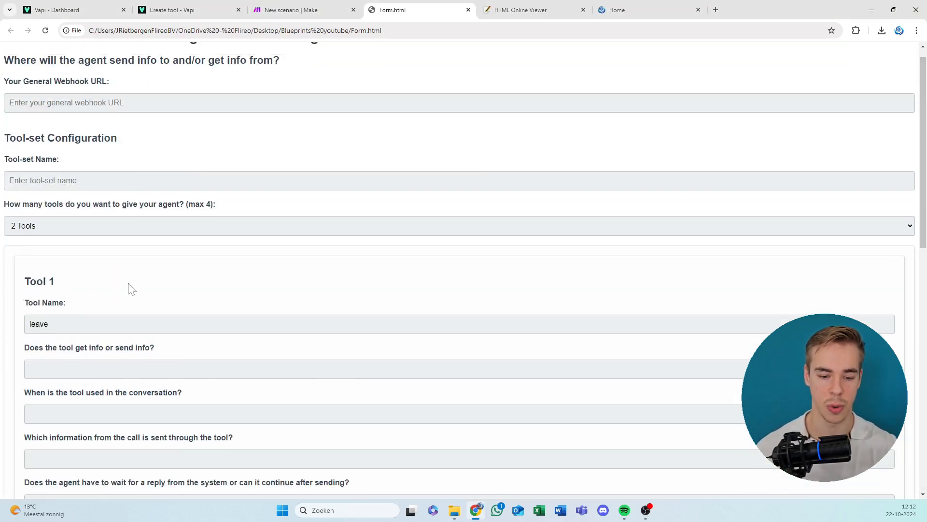
Clear the Tool 1 name field in the form.
double_click(130, 322)
key(BackSpace)
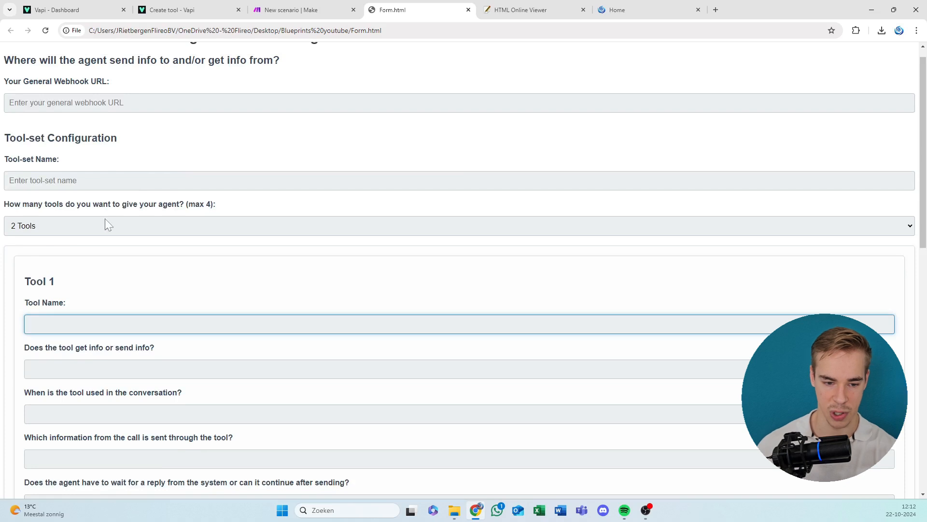
click(145, 155)
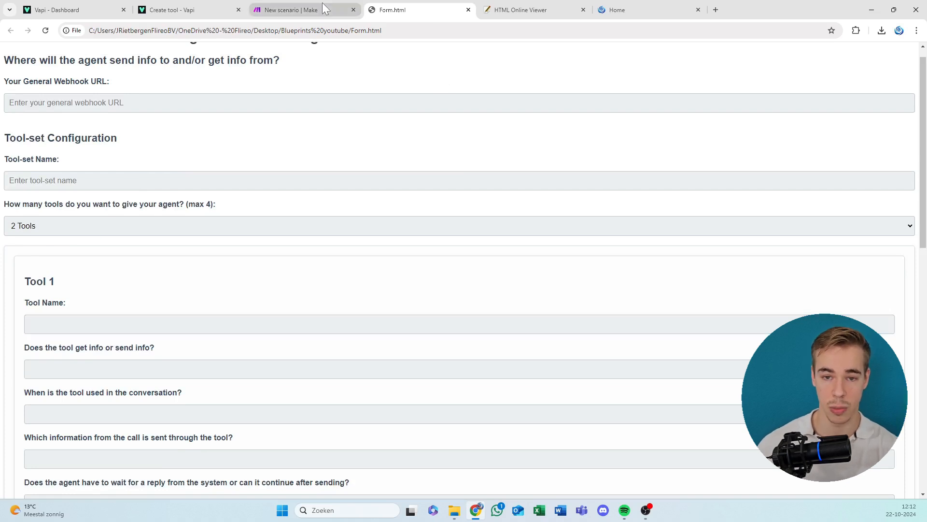
View the new scenario in Make and go to the Phone Numbers section of the Vapi dashboard.
click(287, 5)
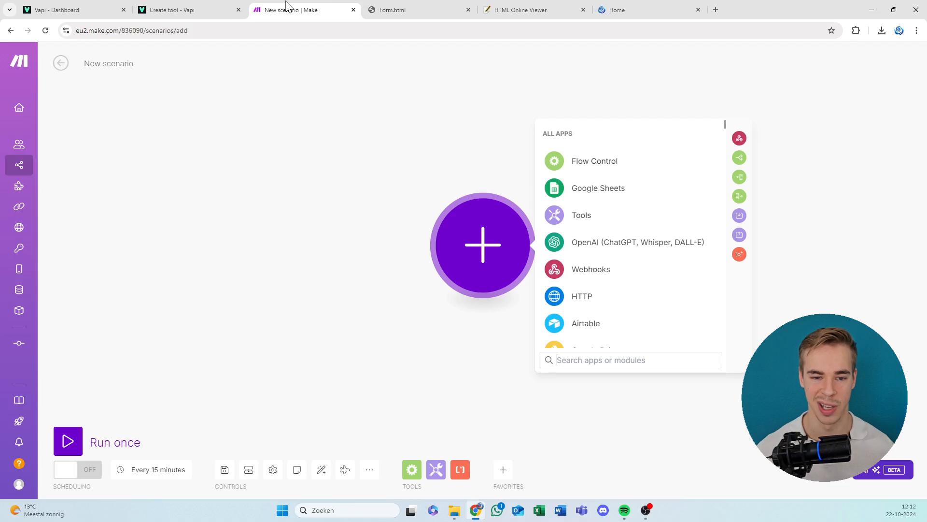
click(90, 7)
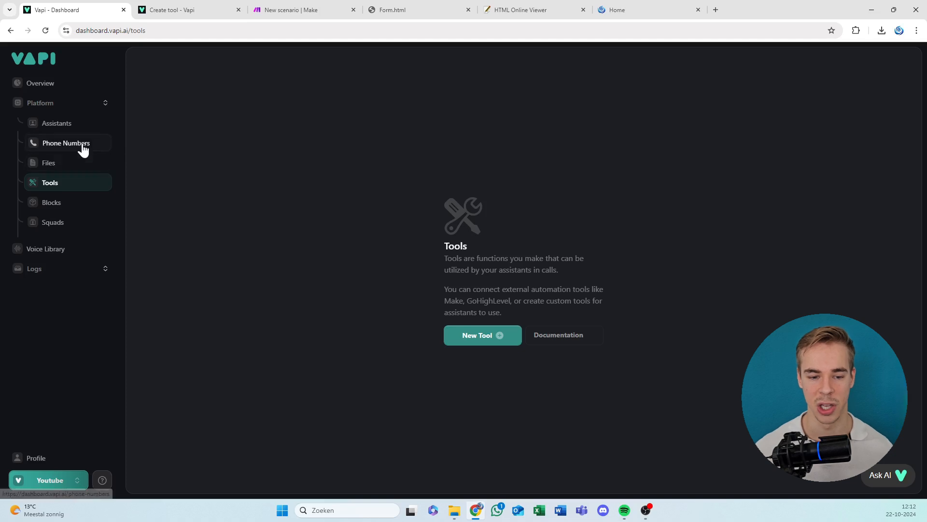
click(105, 149)
Switch to Make and import the "Tools JSON generator" blueprint into the new scenario.
click(343, 7)
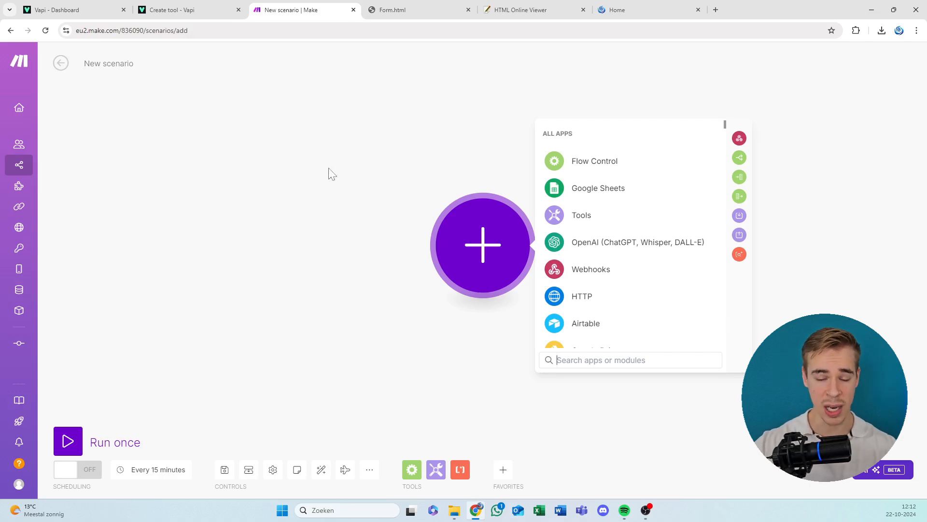
click(372, 290)
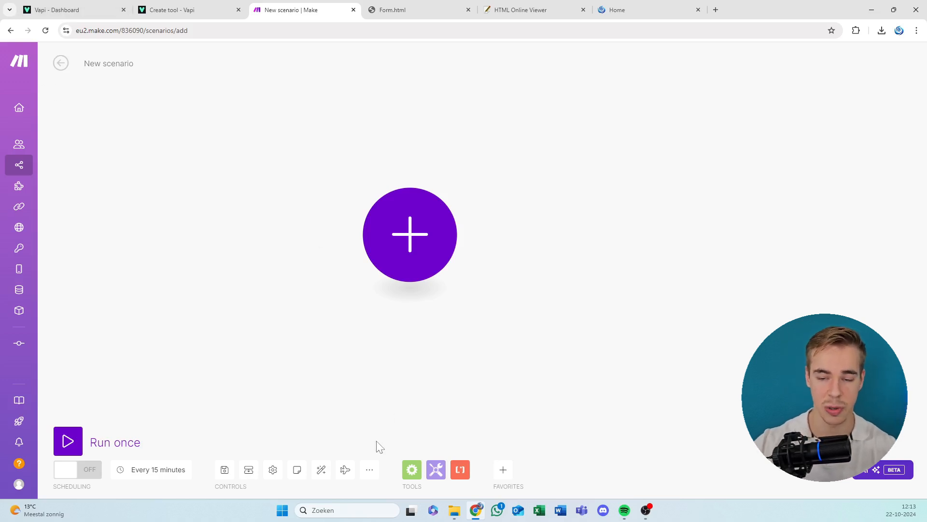
click(371, 471)
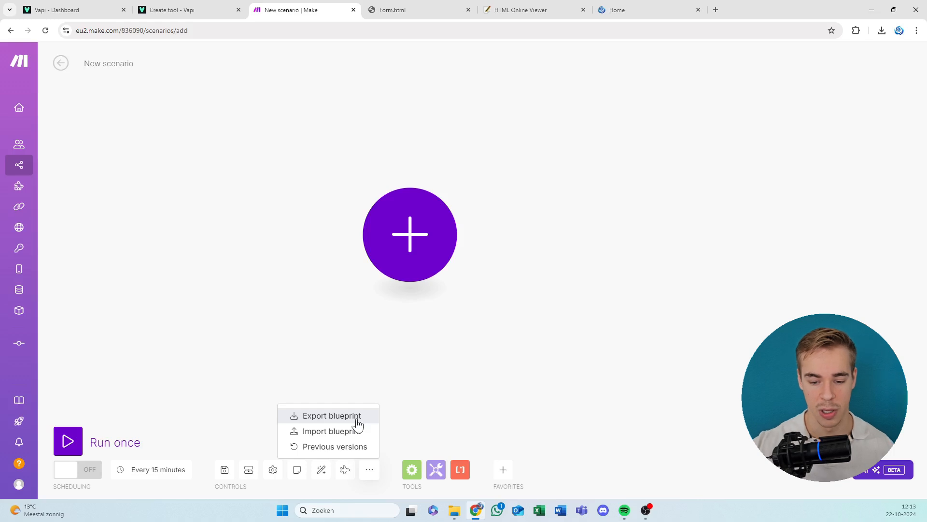
click(338, 431)
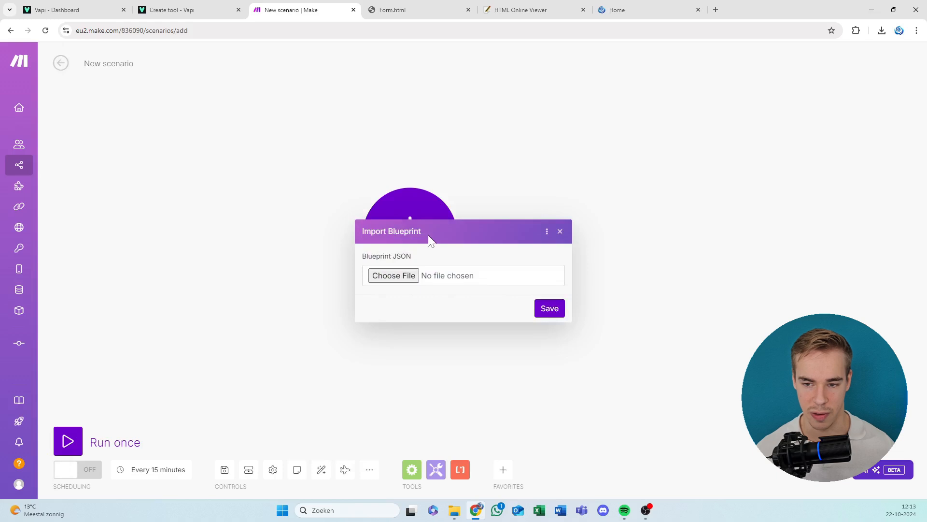
drag(743, 7, 0, 147)
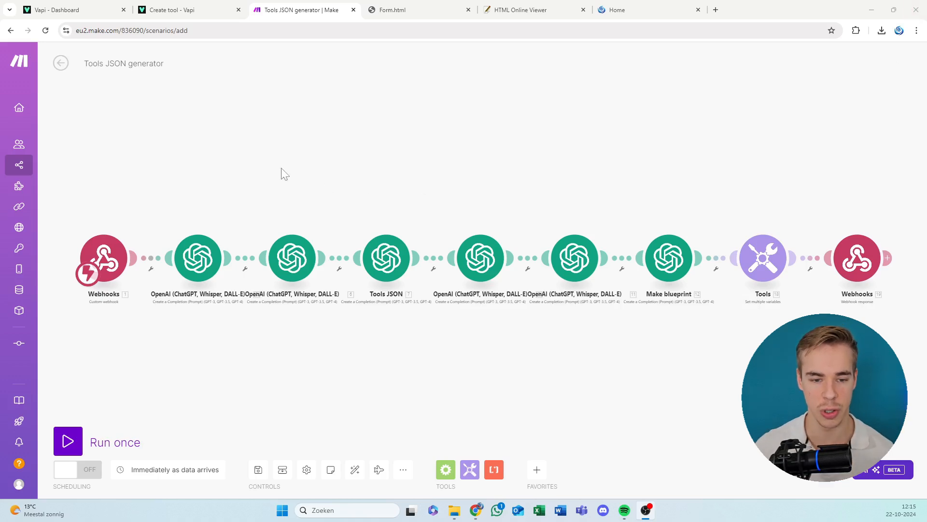
Reorder the browser tabs so the Form.html form follows the Make scenario, and view the form from its General Webhook URL field.
scroll(258, 165, up, 2)
drag(238, 194, 294, 185)
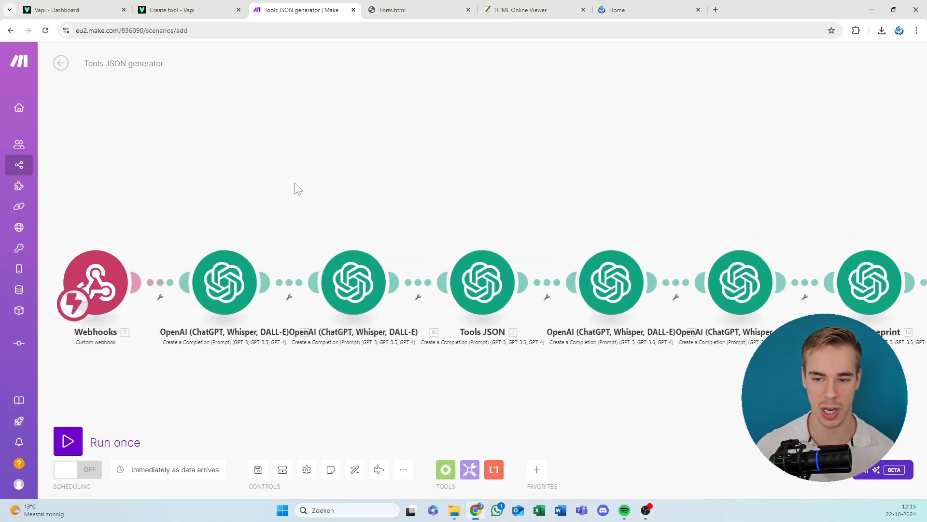
click(516, 9)
drag(515, 8, 411, 9)
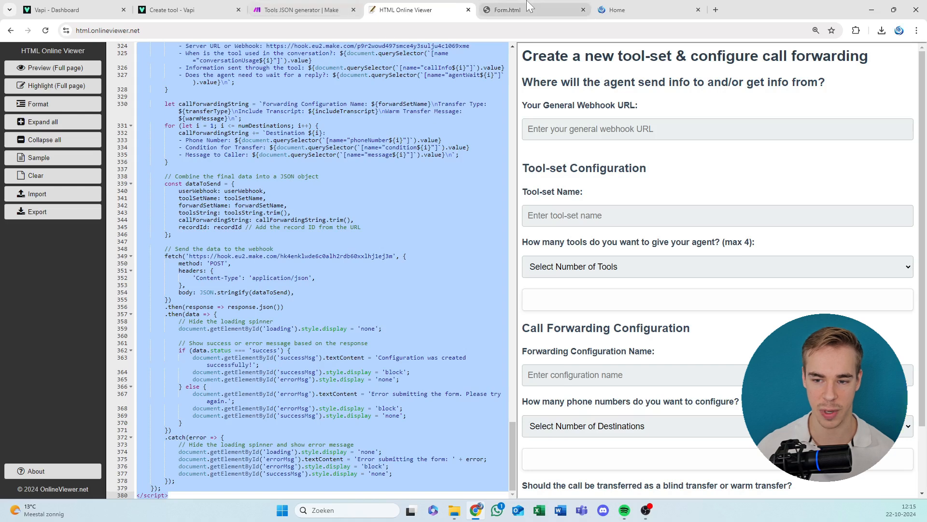
click(532, 9)
drag(623, 5, 392, 8)
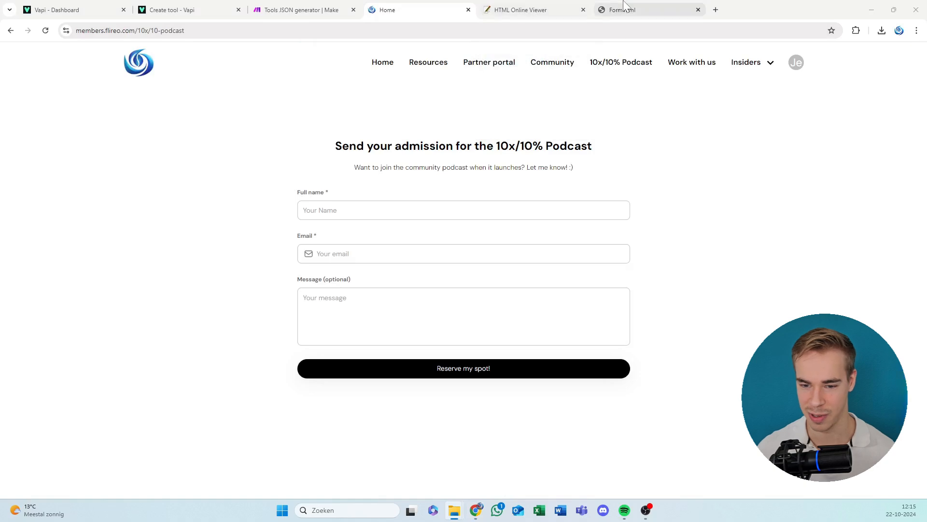
drag(623, 10, 392, 8)
scroll(387, 186, up, 1)
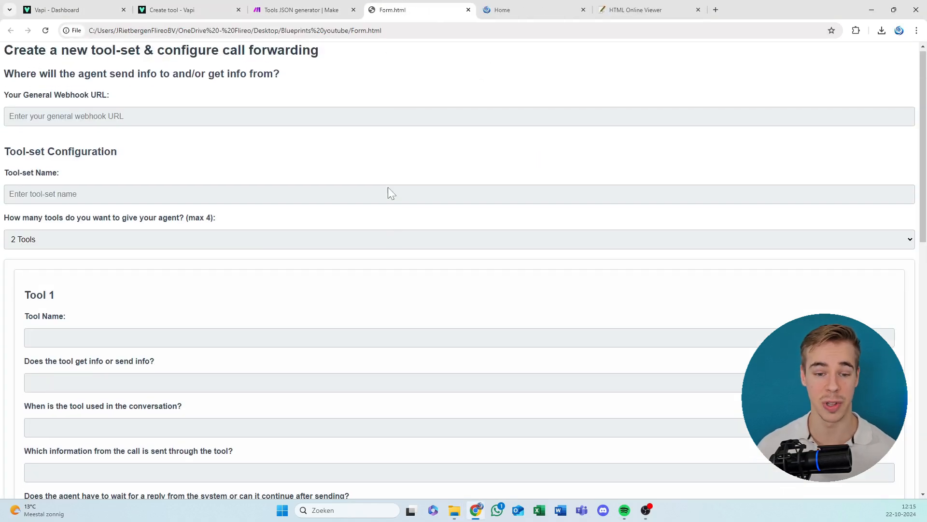
drag(0, 165, 411, 103)
drag(355, 105, 0, 125)
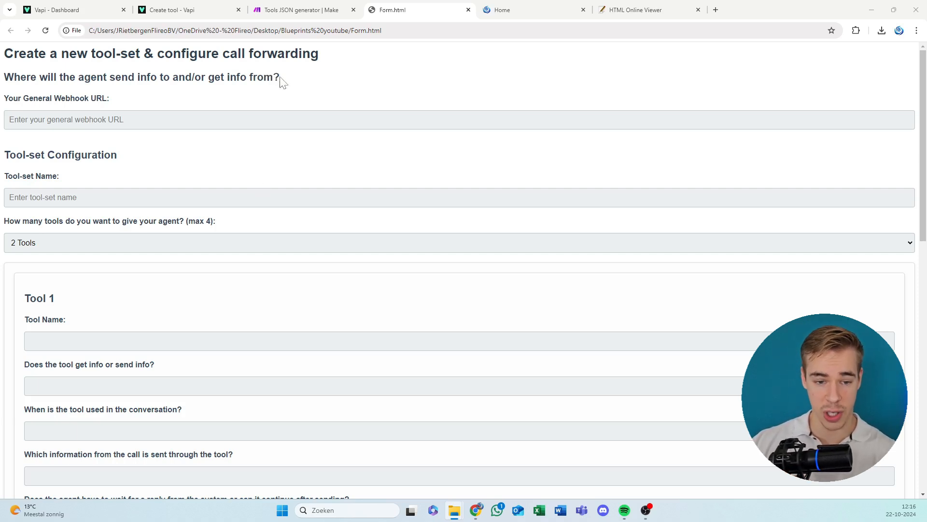
click(309, 9)
click(109, 290)
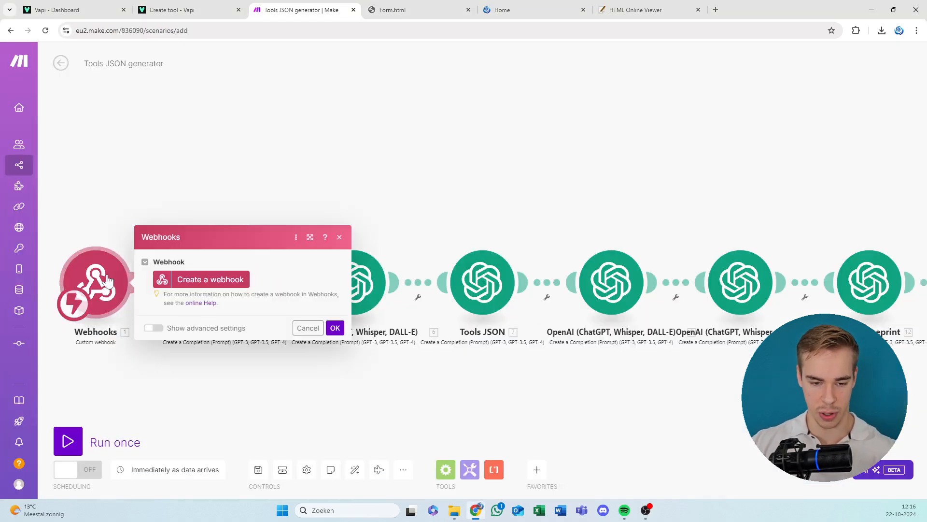
click(241, 282)
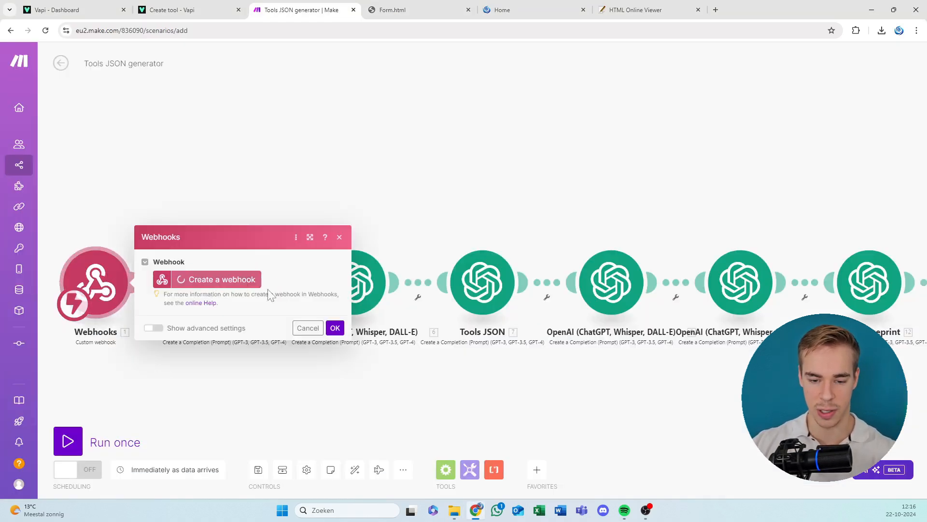
click(472, 199)
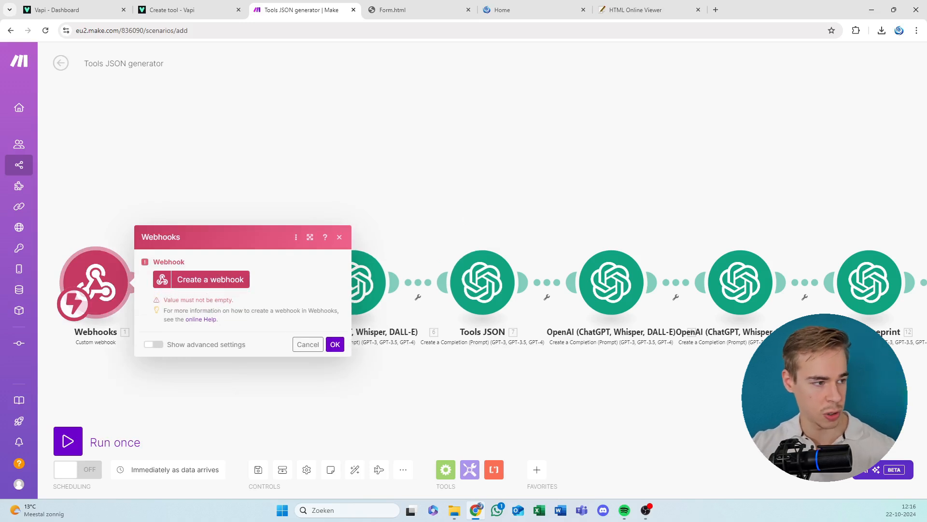
Open the Form file from the Blueprints youtube folder in Notepad and move its window aside.
key(alt+Tab)
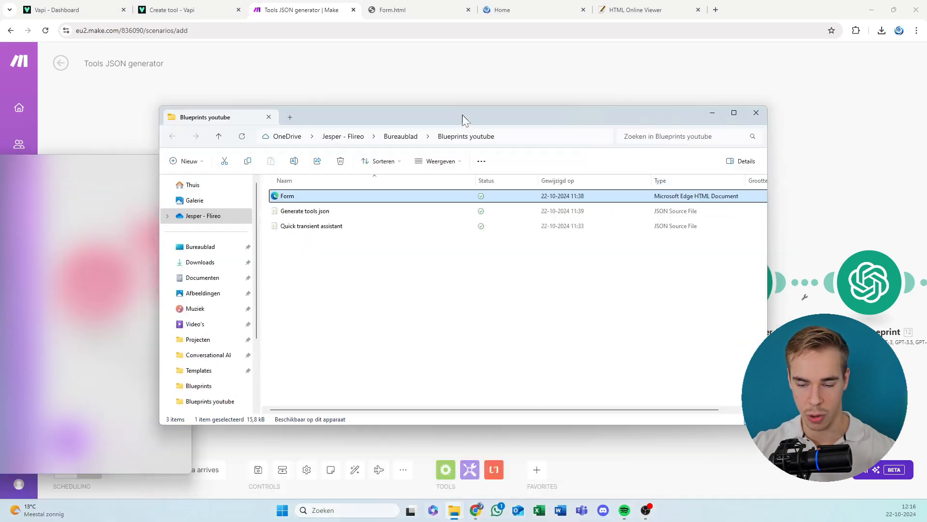
drag(462, 114, 436, 72)
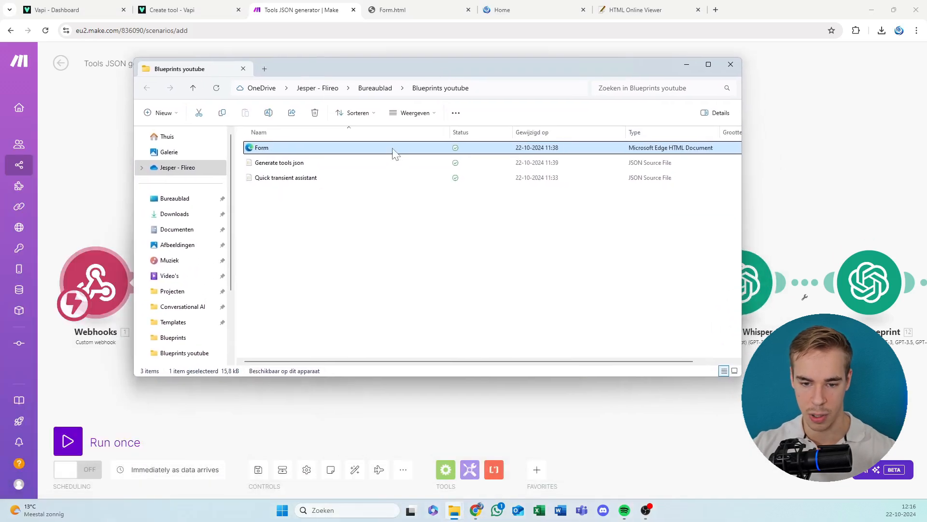
right_click(394, 152)
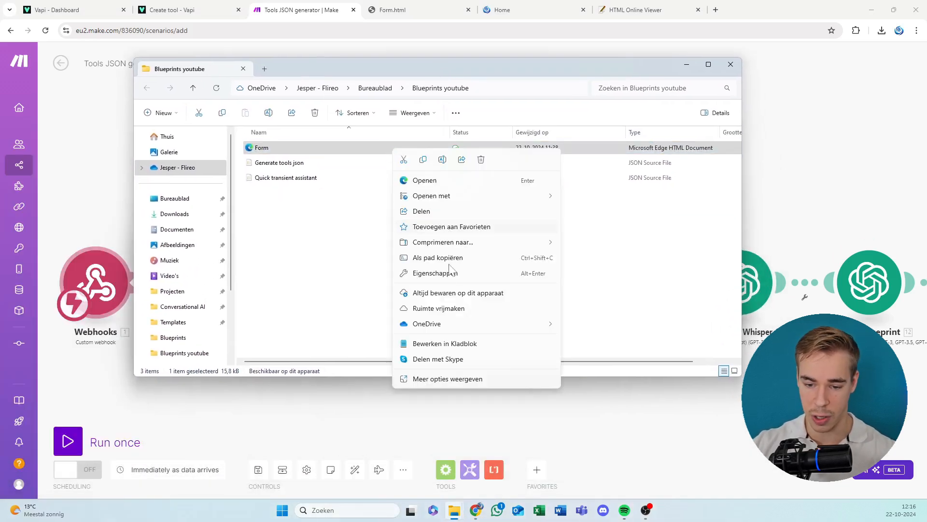
click(443, 342)
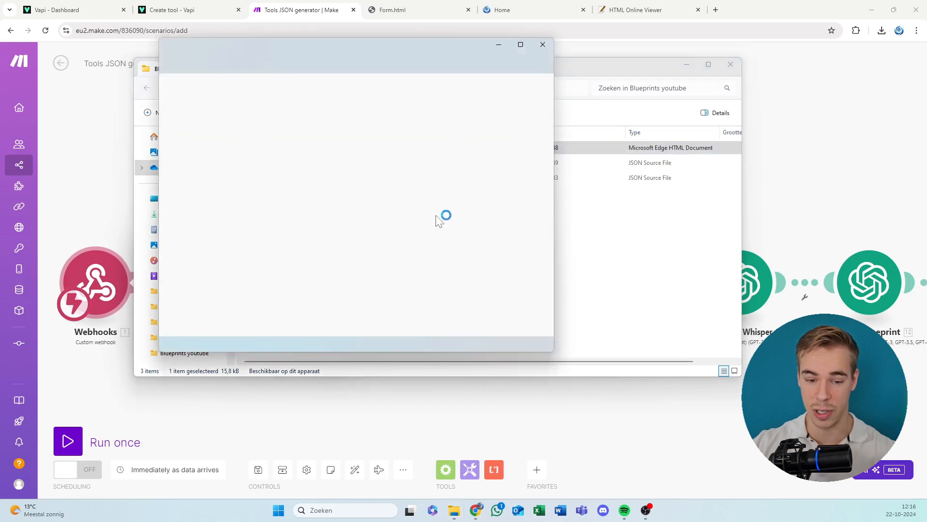
scroll(304, 184, down, 10)
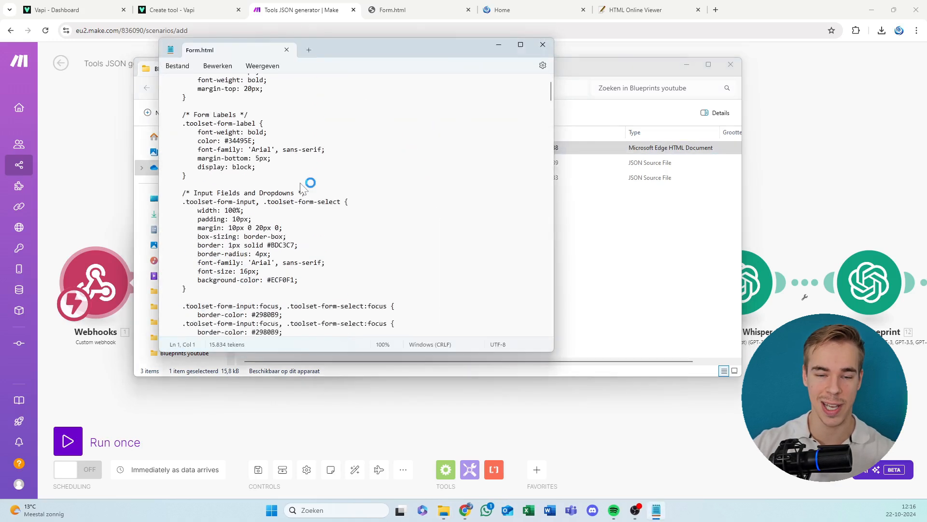
scroll(304, 186, down, 20)
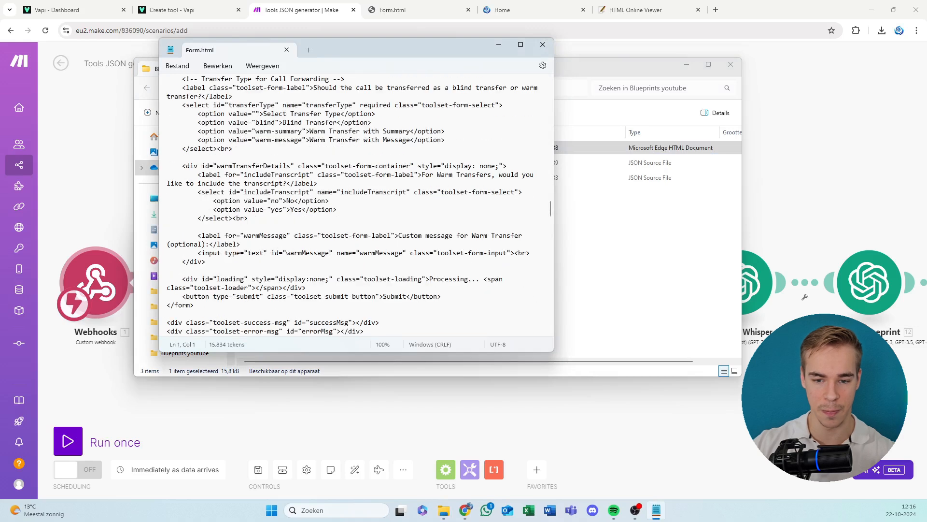
drag(348, 50, 0, 145)
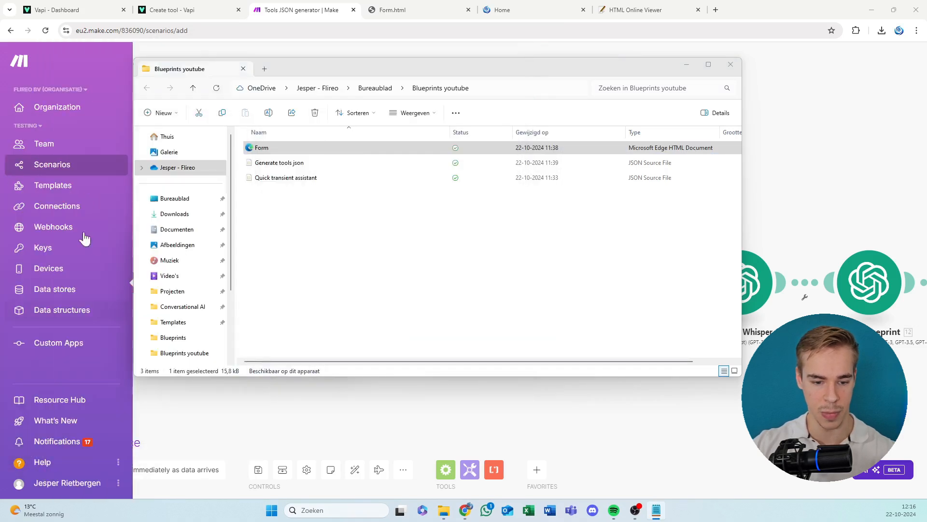
Create a webhook named "Generate tools" for the first Webhooks module of the Make scenario.
click(347, 411)
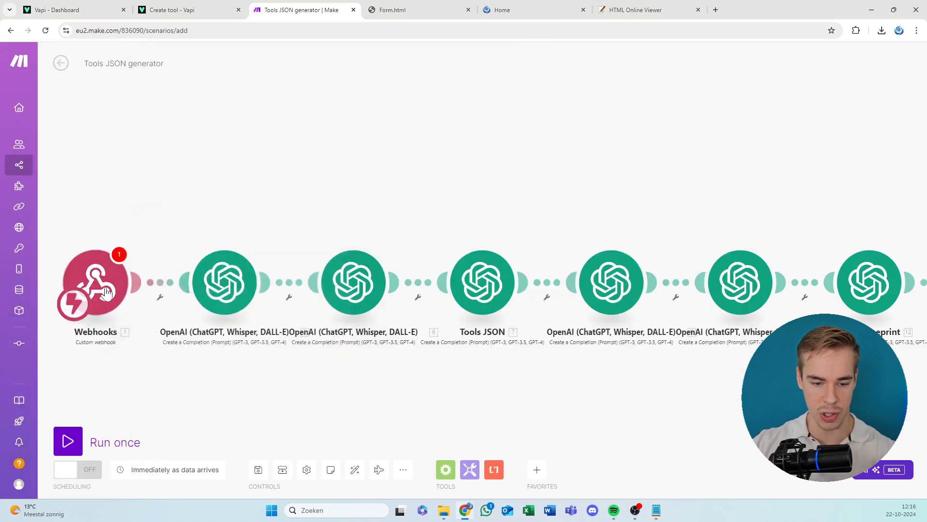
click(145, 283)
click(212, 279)
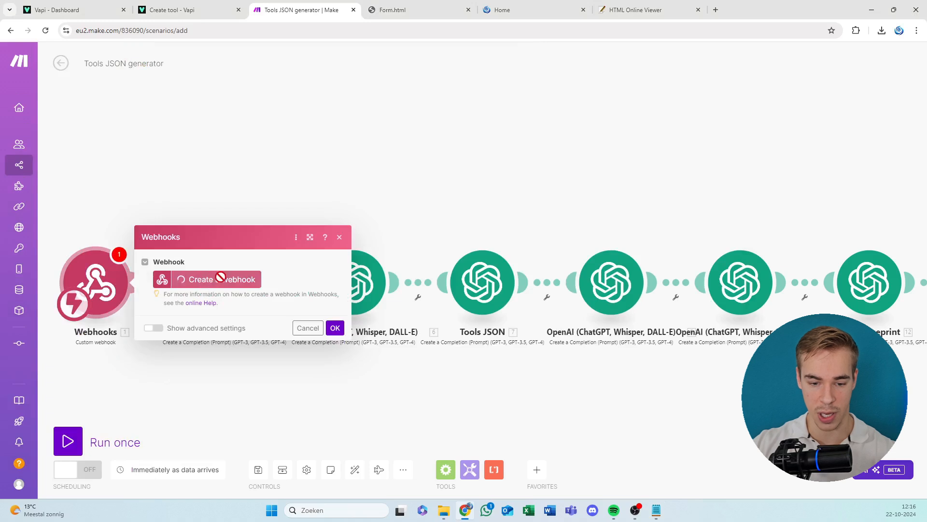
triple_click(356, 240)
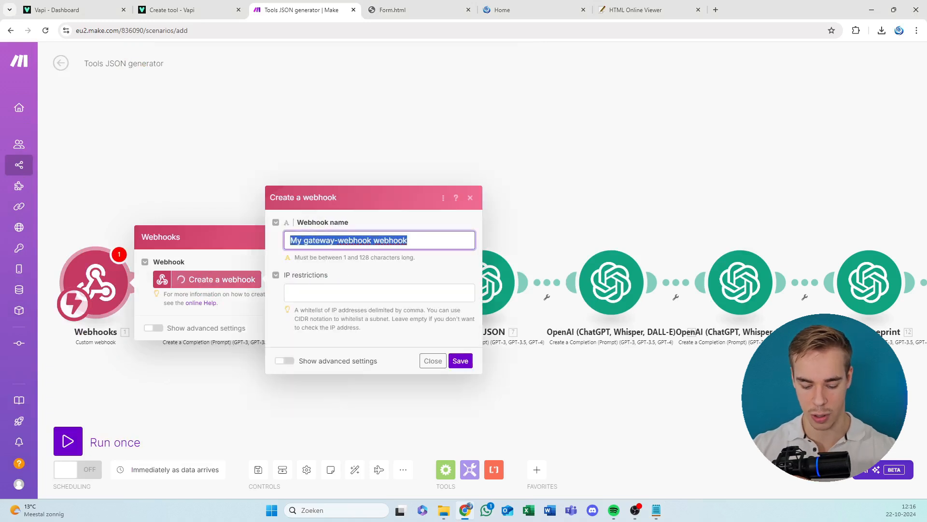
text(Generate)
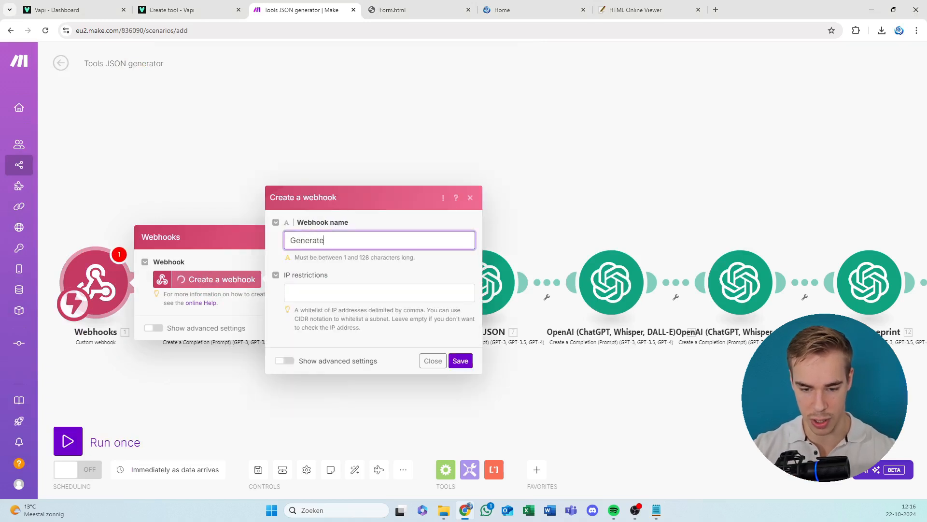
text( tools)
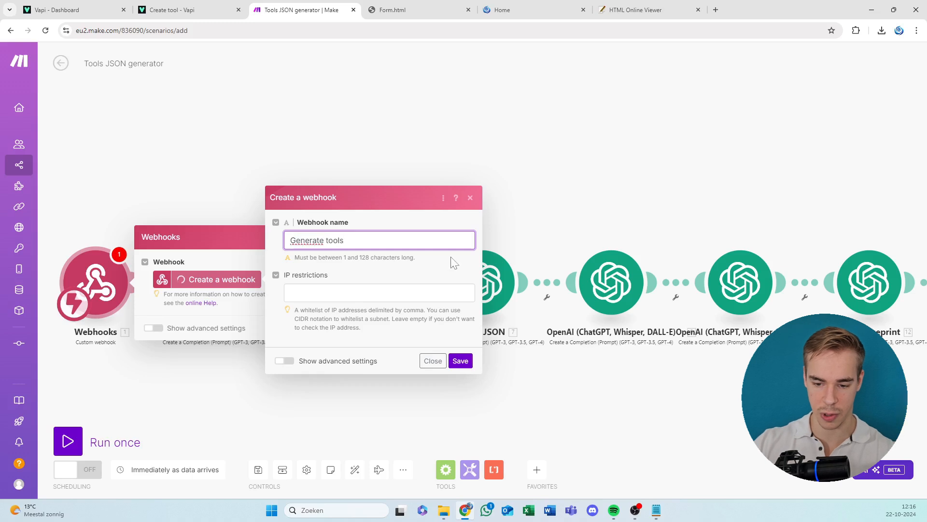
click(459, 361)
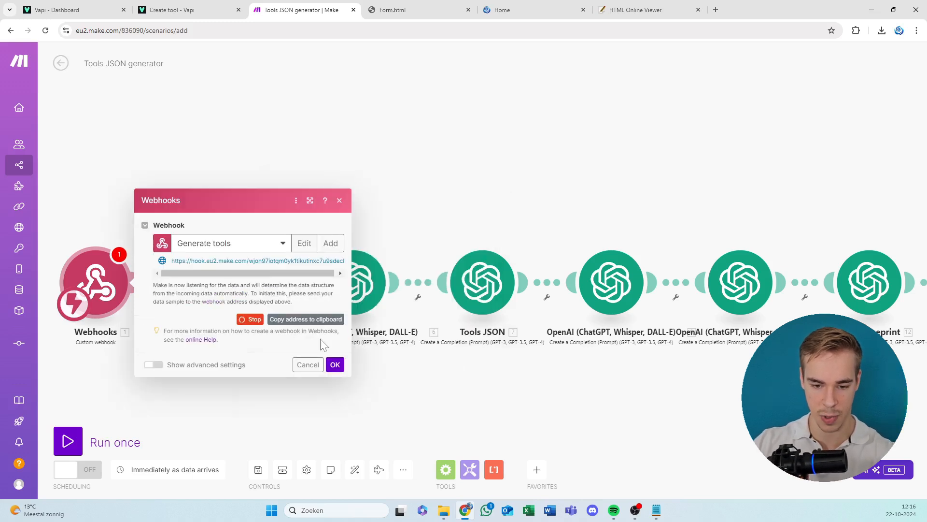
Copy the address of the "Generate tools" webhook to the clipboard.
drag(176, 261, 209, 261)
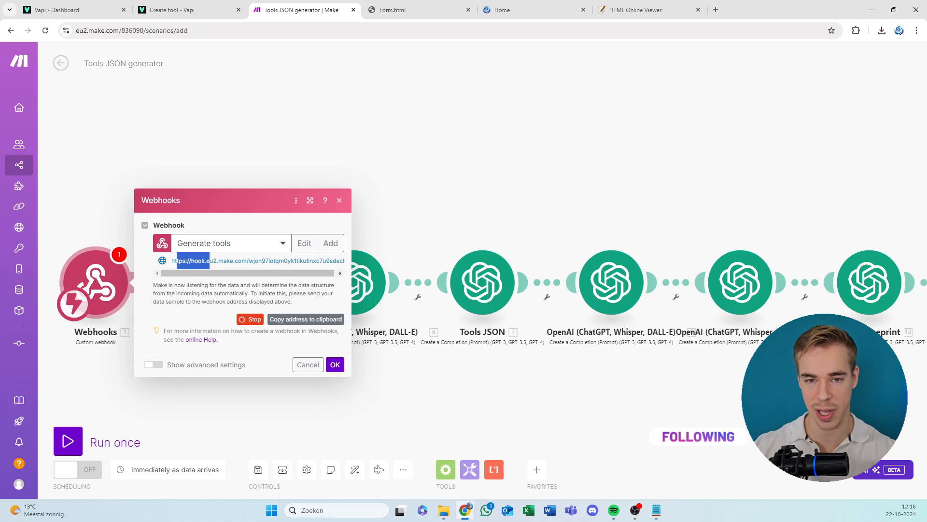
double_click(226, 261)
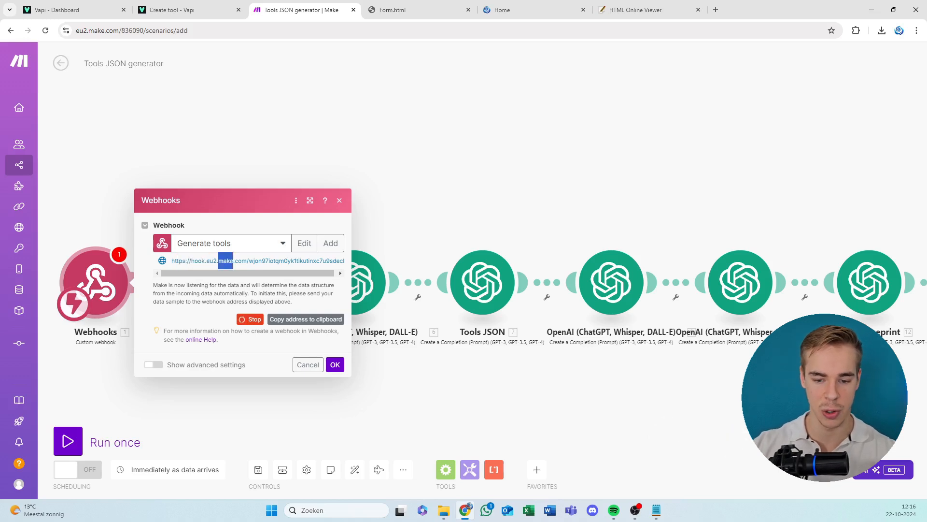
triple_click(225, 261)
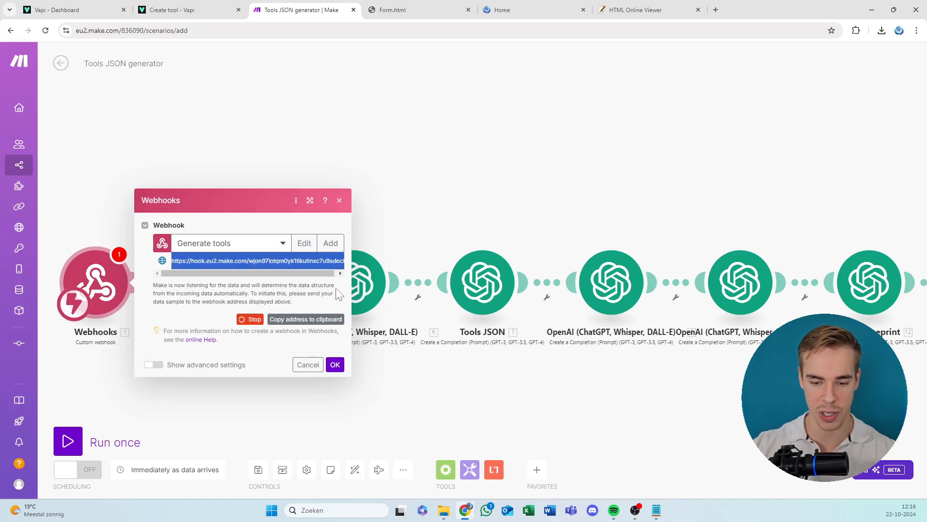
click(321, 323)
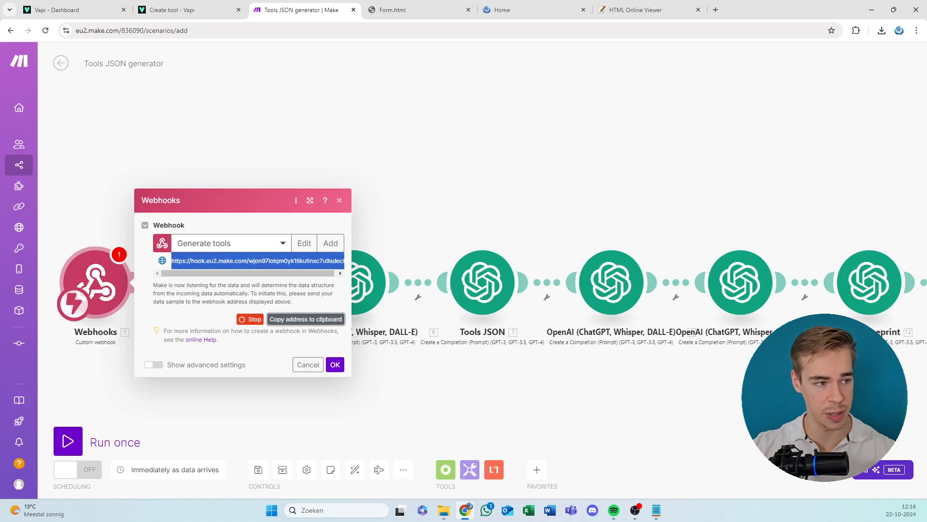
In the Form.html code in Notepad, replace the URL in the fetch call under "Send the data to the webhook" with the copied webhook address.
key(alt+Tab)
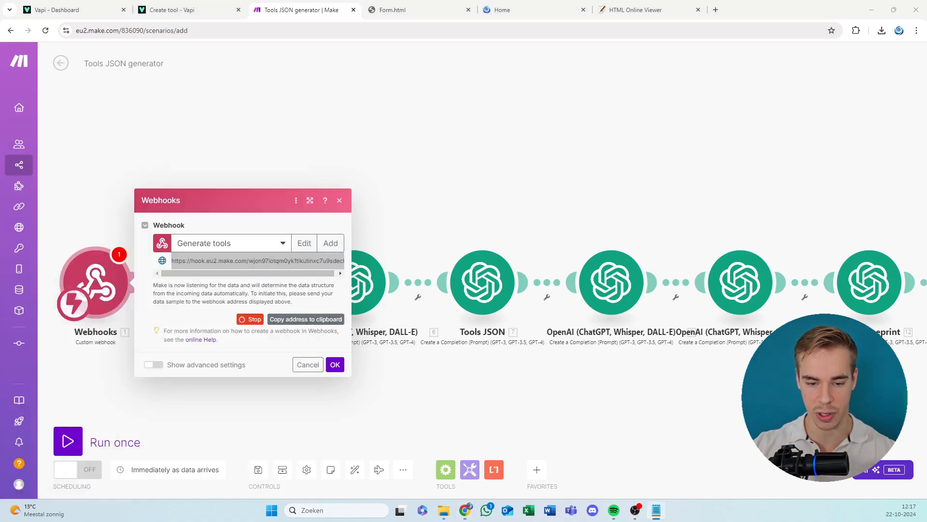
drag(1, 212, 482, 104)
scroll(385, 182, down, 10)
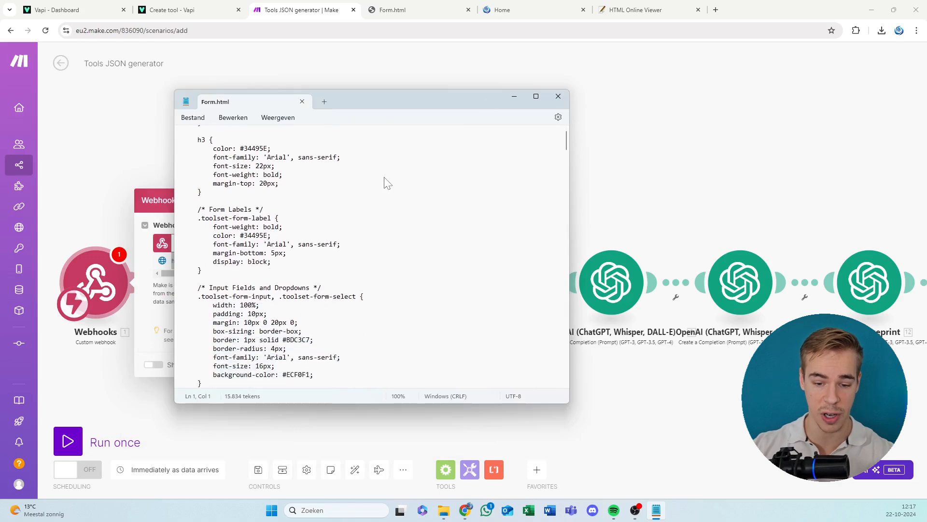
scroll(385, 183, down, 20)
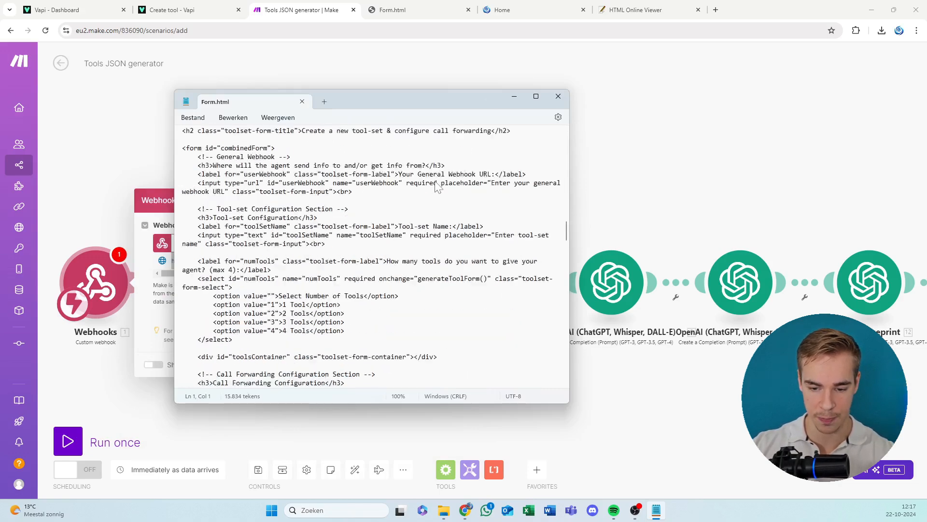
scroll(449, 236, down, 20)
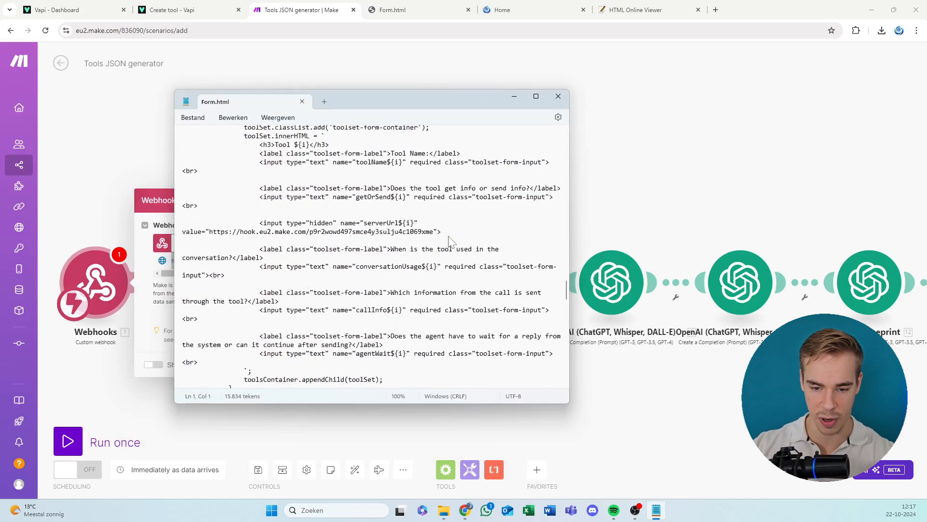
scroll(449, 236, down, 20)
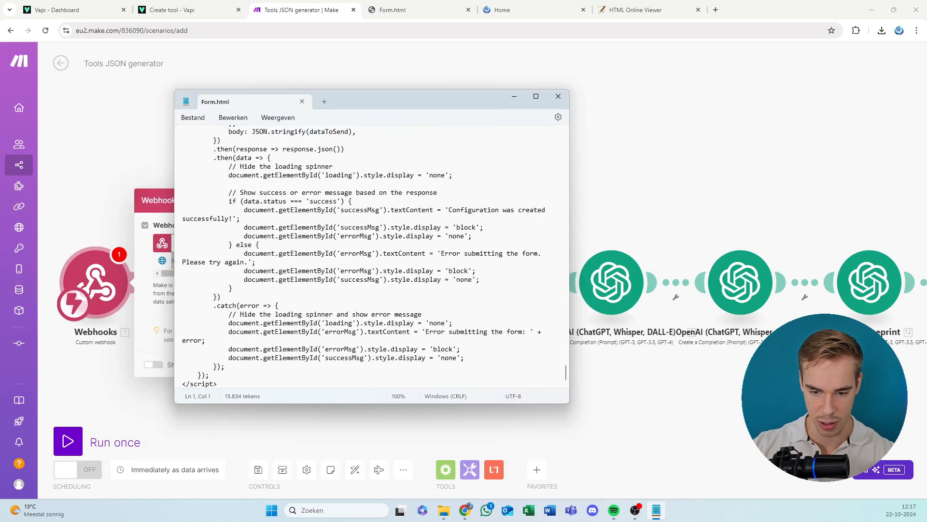
scroll(432, 256, down, 1)
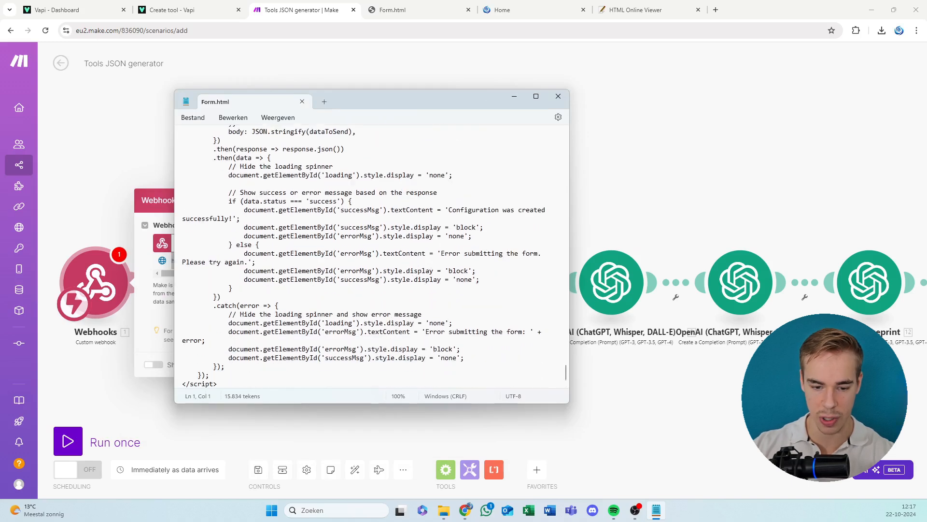
scroll(376, 257, up, 6)
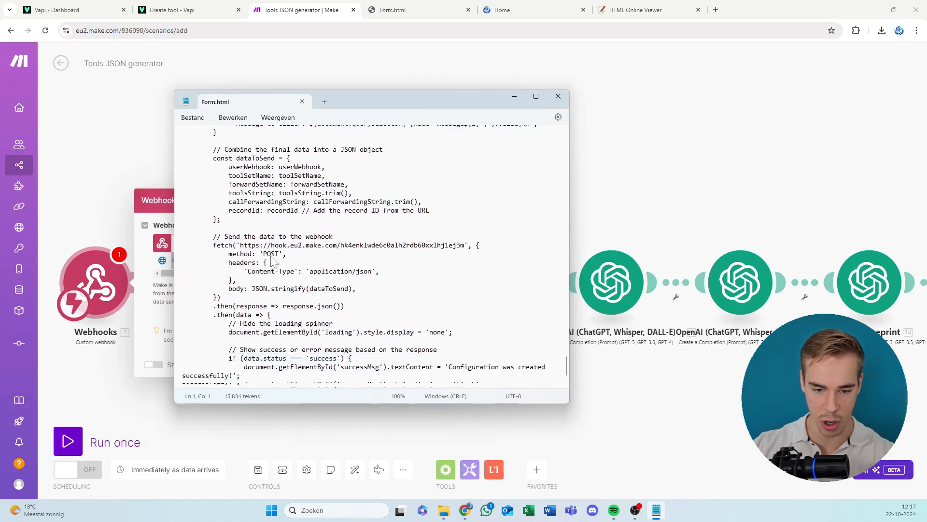
drag(233, 237, 287, 239)
click(283, 239)
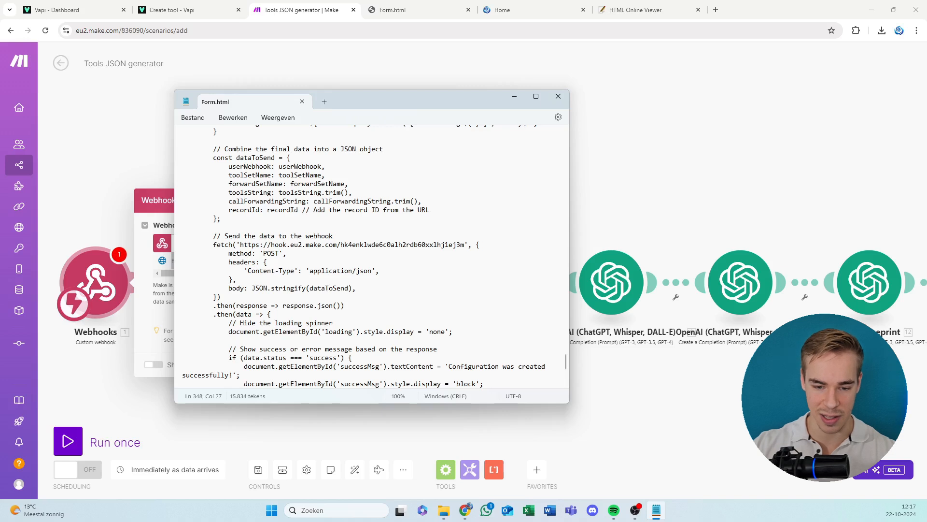
drag(240, 244, 466, 247)
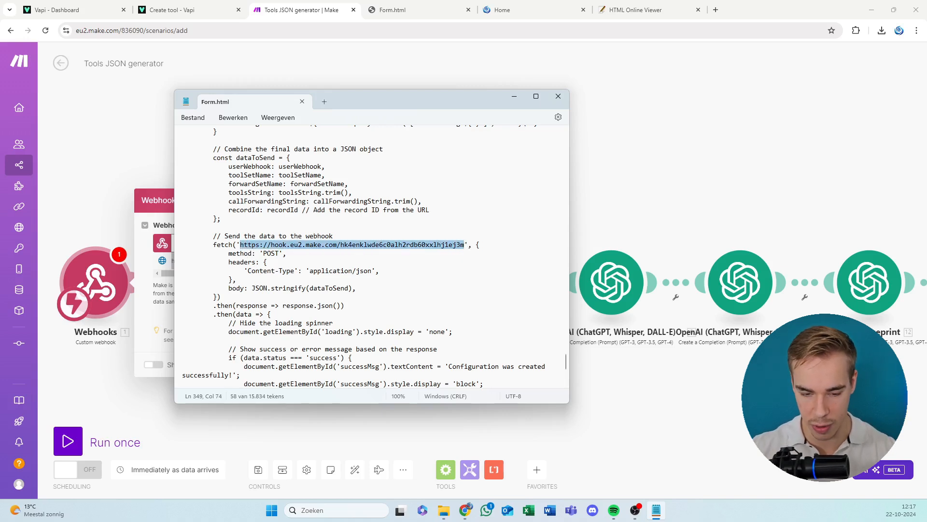
key(BackSpace)
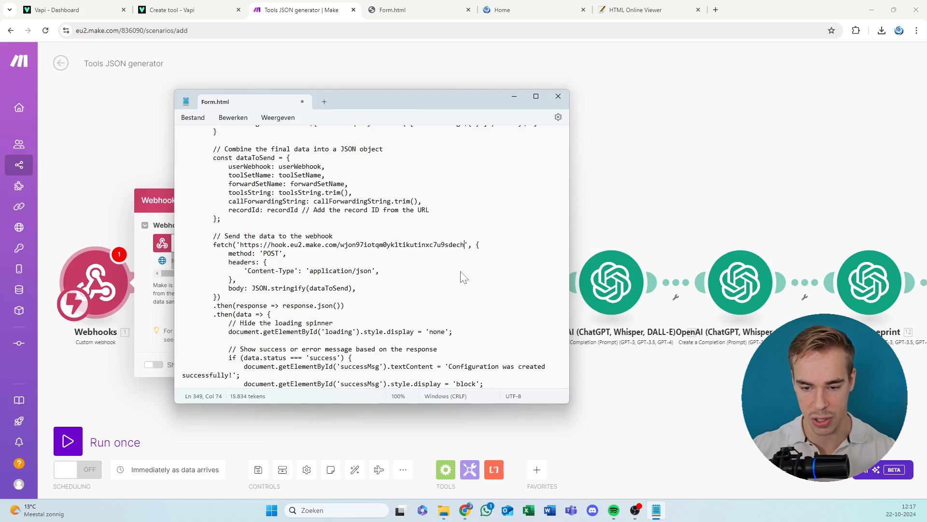
Save the edited Form.html file and close Notepad.
click(452, 244)
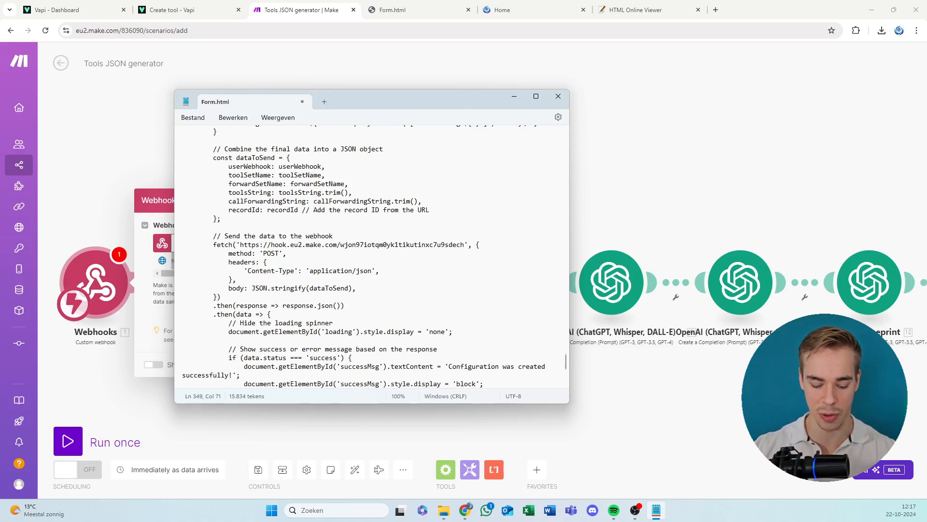
click(326, 175)
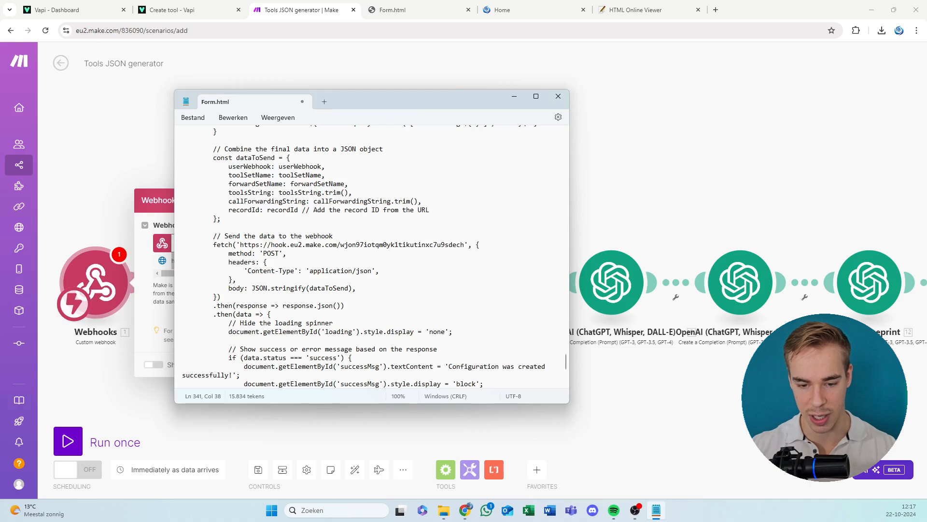
click(193, 117)
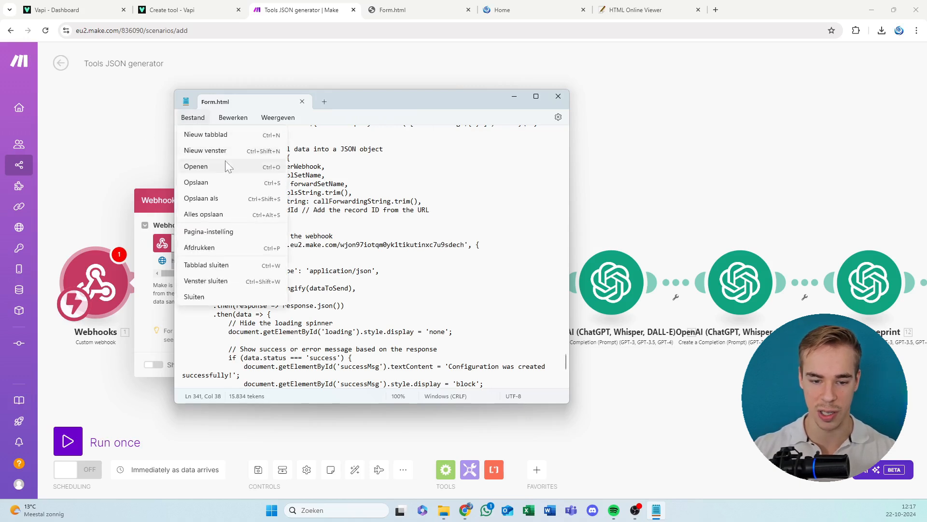
click(222, 184)
click(345, 184)
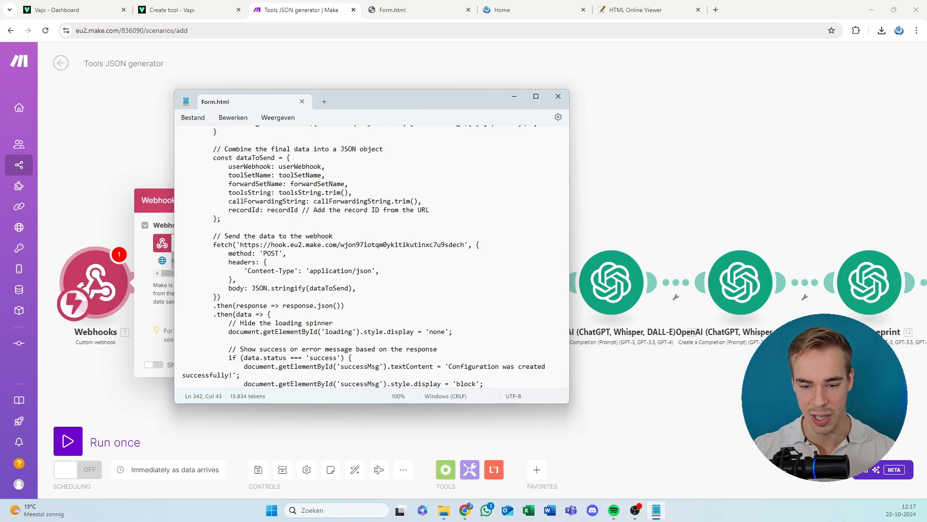
click(558, 97)
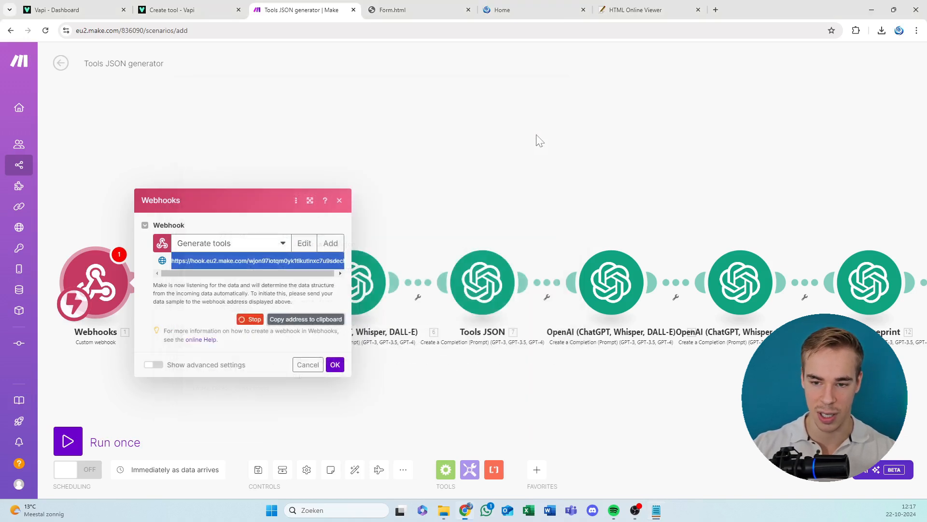
Confirm the "Generate tools" webhook settings in the Webhooks module and try to save the scenario.
click(335, 365)
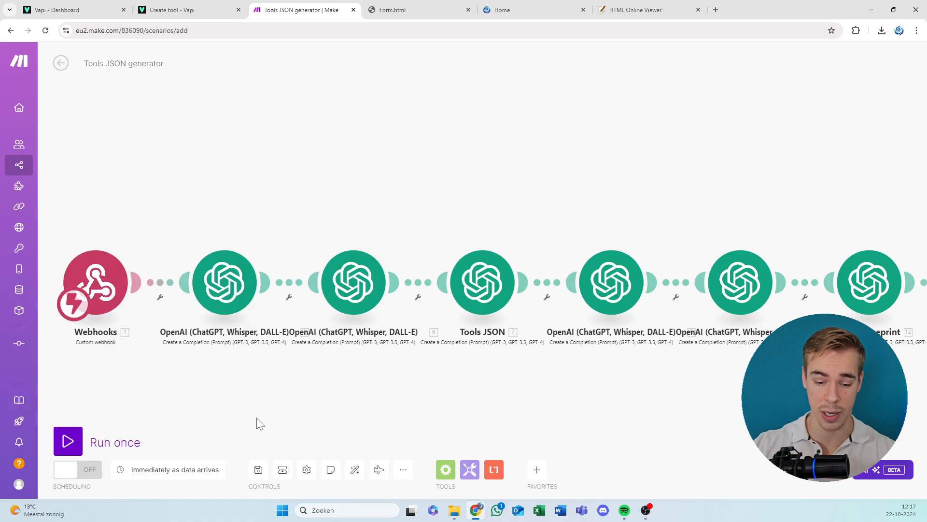
click(258, 469)
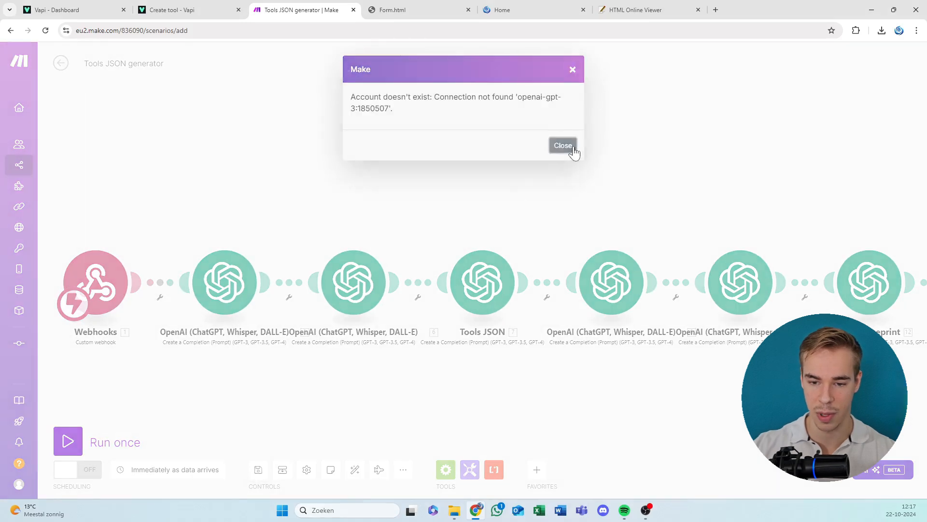
click(566, 147)
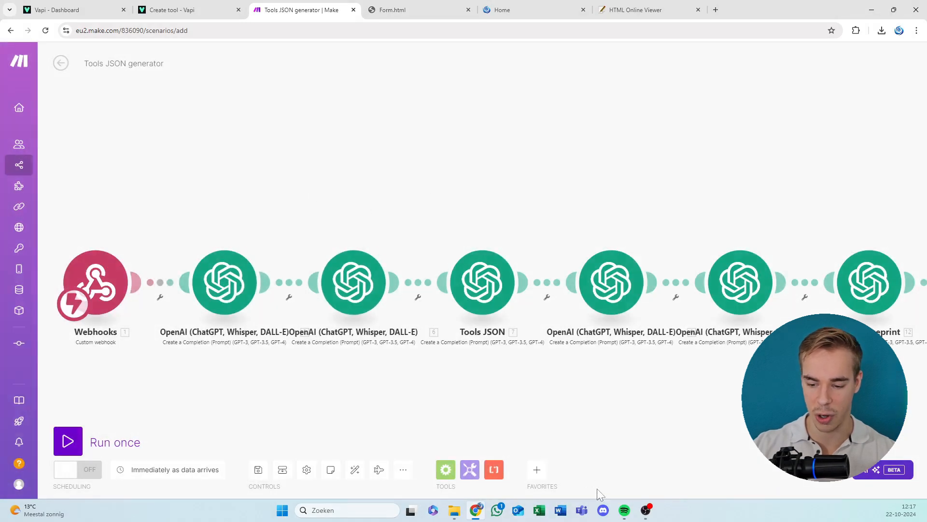
Start a new connection in the first OpenAI module and open the bookmarked OpenAI platform in a new browser tab.
mouse_move(449, 515)
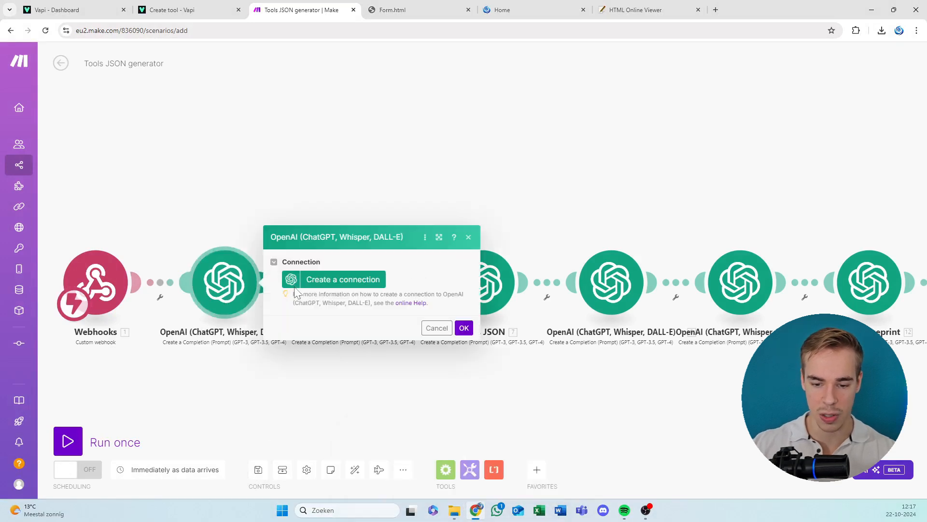
click(338, 279)
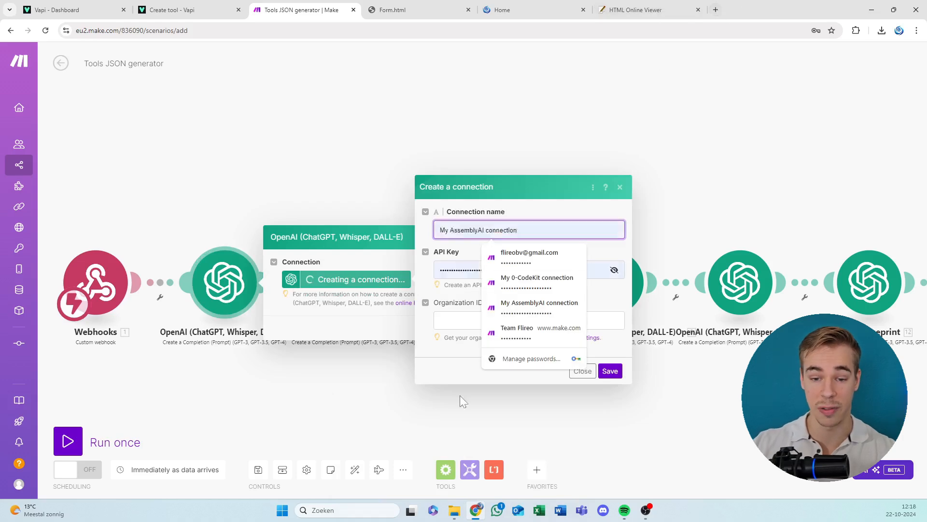
click(717, 10)
click(628, 9)
drag(623, 29, 662, 10)
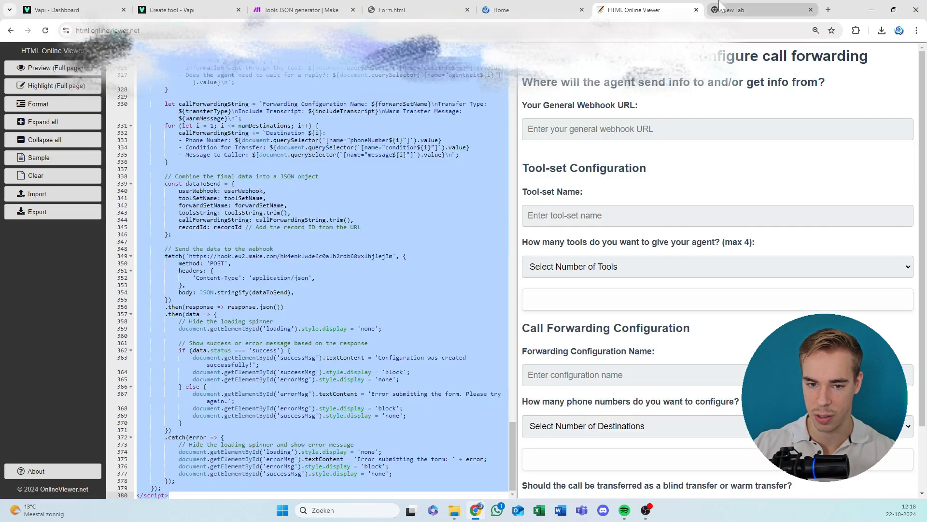
click(744, 10)
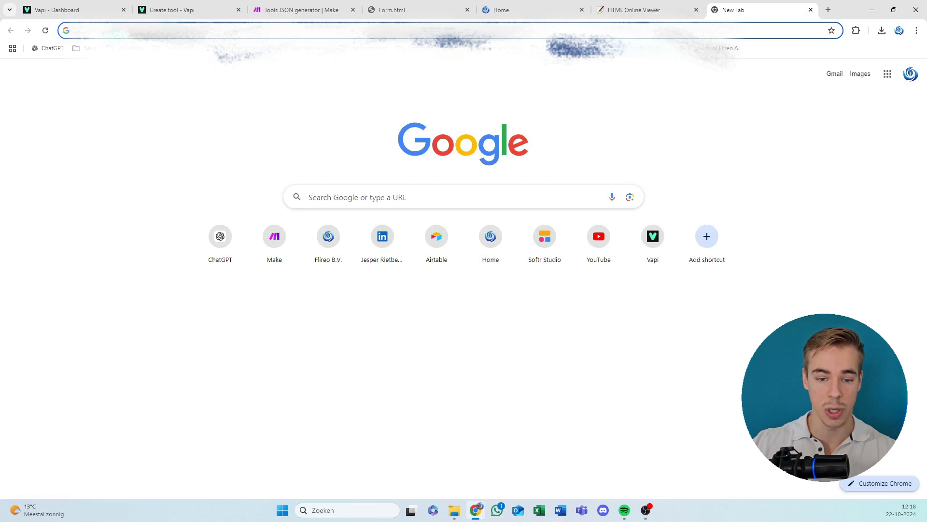
click(177, 48)
mouse_move(232, 49)
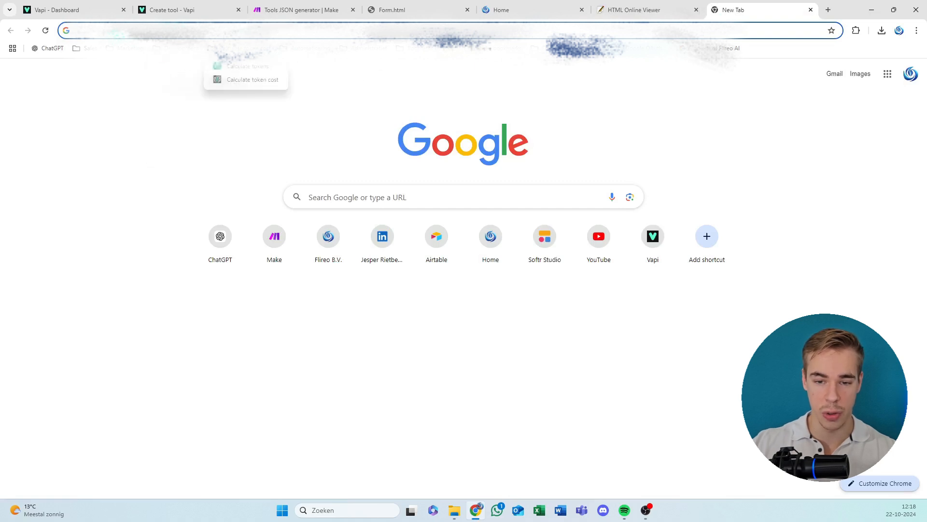
mouse_move(300, 48)
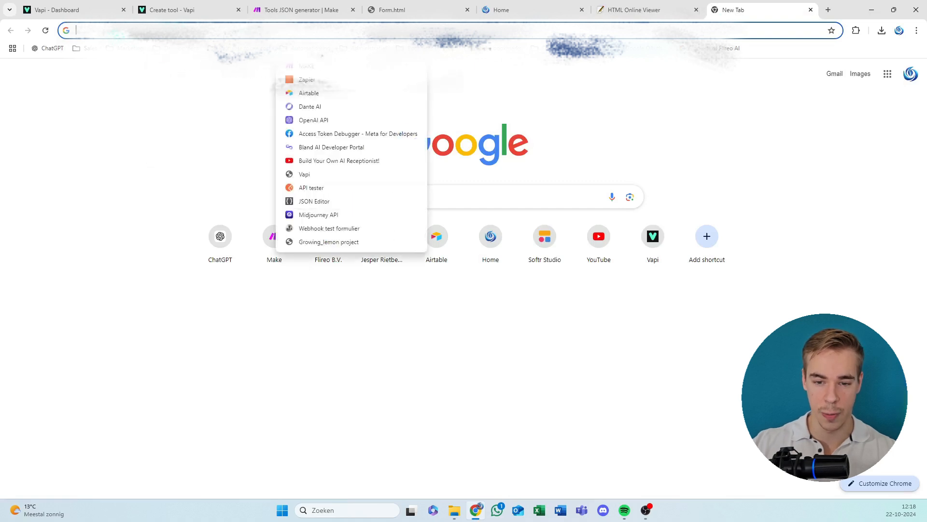
click(313, 120)
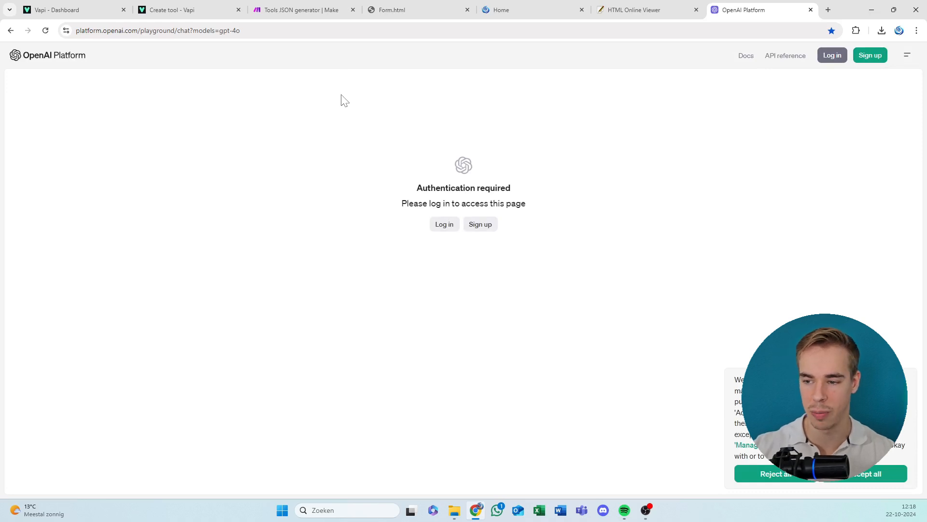
Log in to the OpenAI platform with the saved account e-mail and password.
click(838, 63)
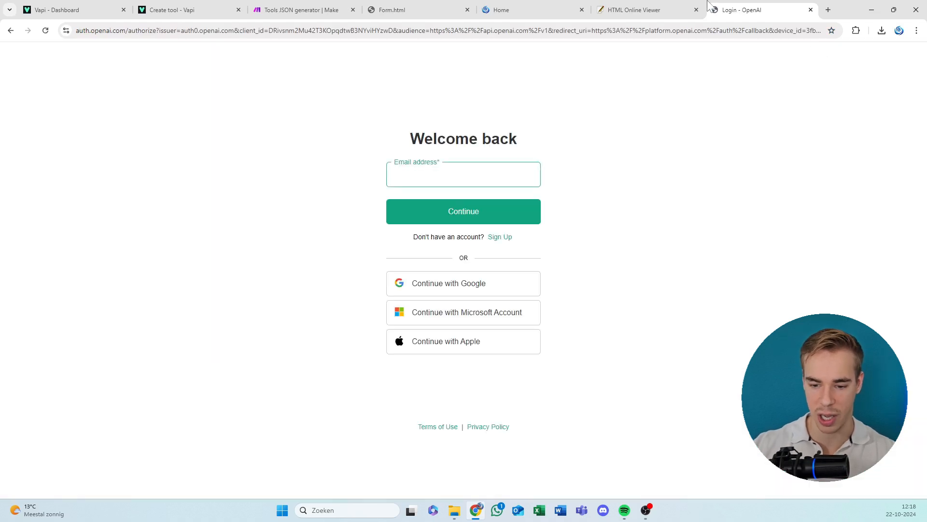
click(459, 177)
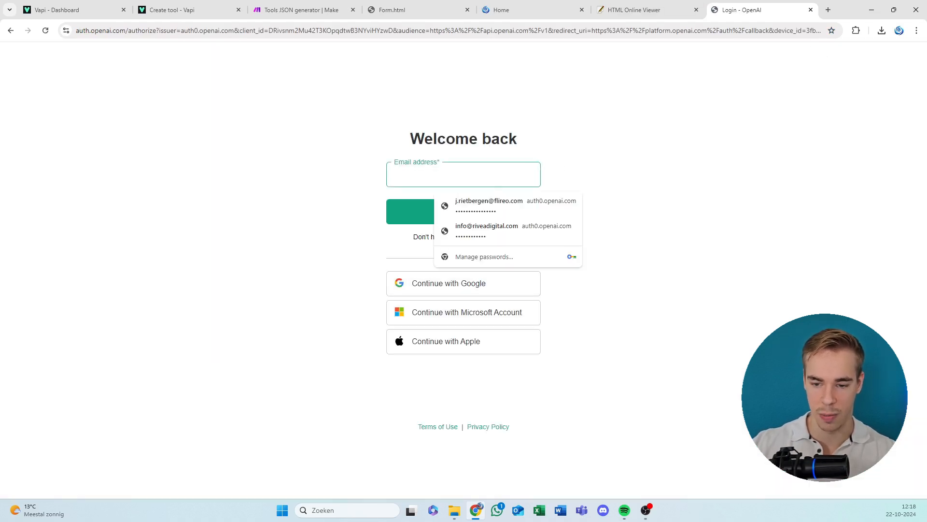
click(494, 208)
click(438, 212)
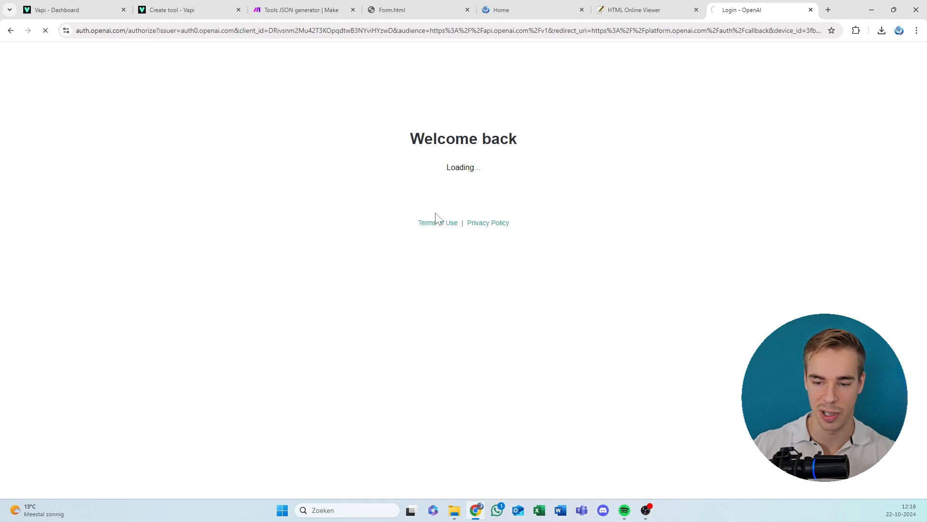
click(437, 221)
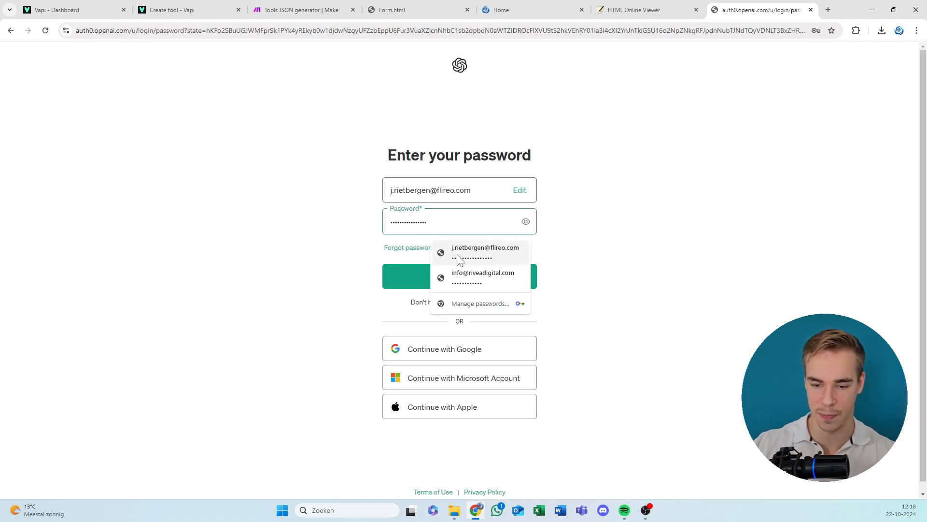
click(480, 256)
click(448, 282)
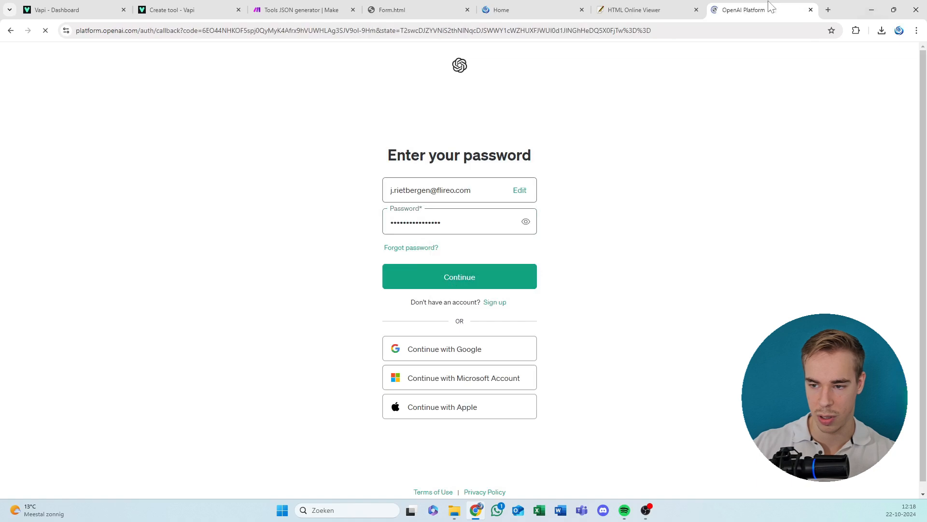
drag(768, 1, 1, 193)
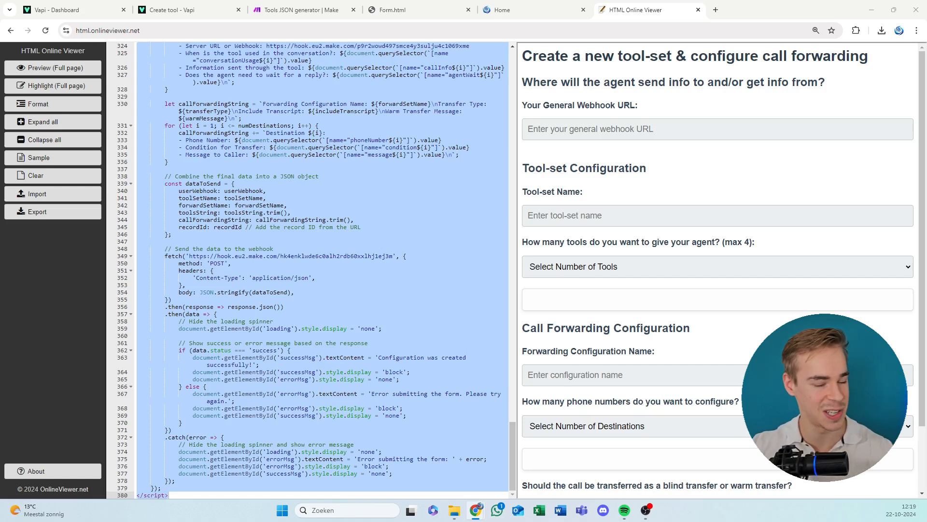
drag(1, 176, 791, 0)
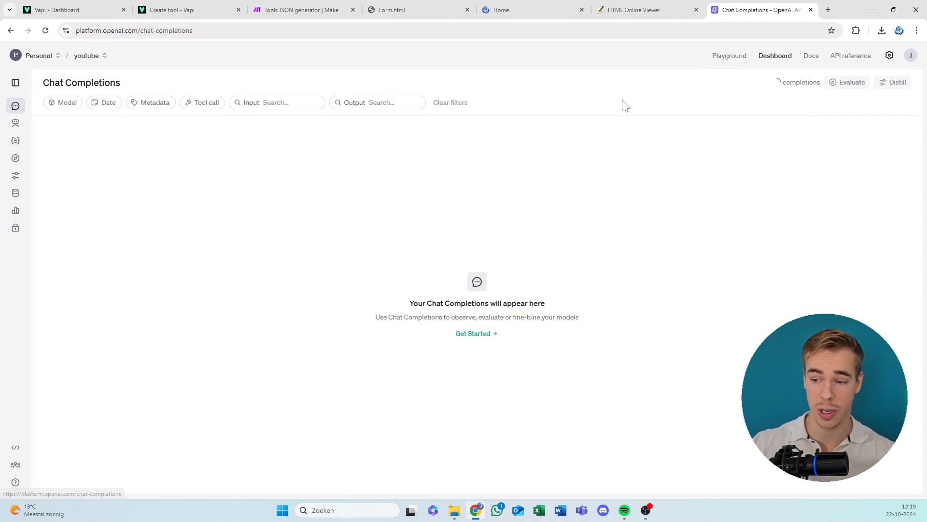
Create a new secret API key named "Youtube" for the youtube project with All permissions, and copy the key.
click(15, 228)
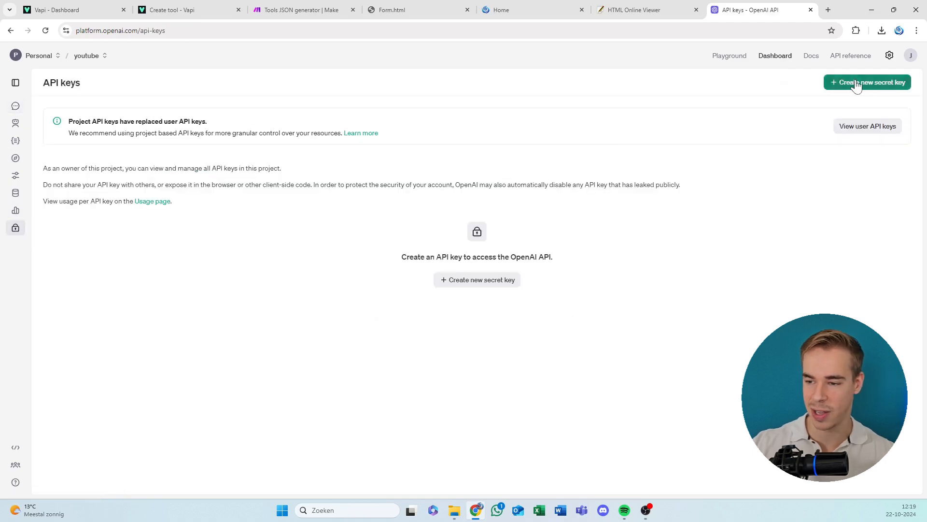
click(868, 82)
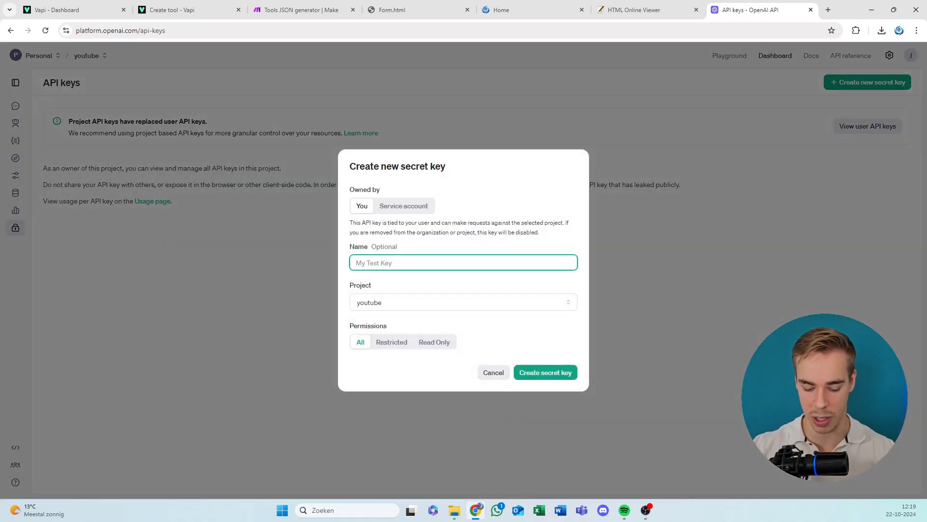
text(you)
key(ctrl+a)
text(Youtu)
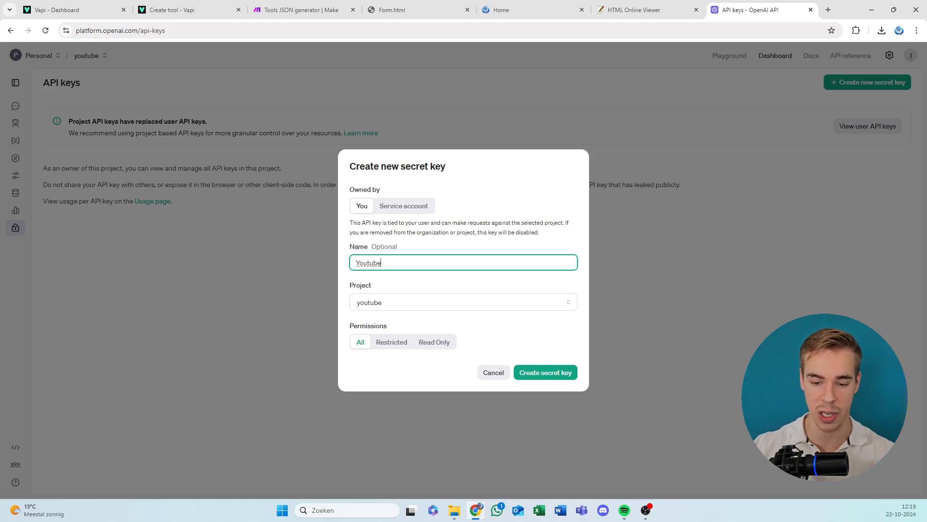
click(532, 373)
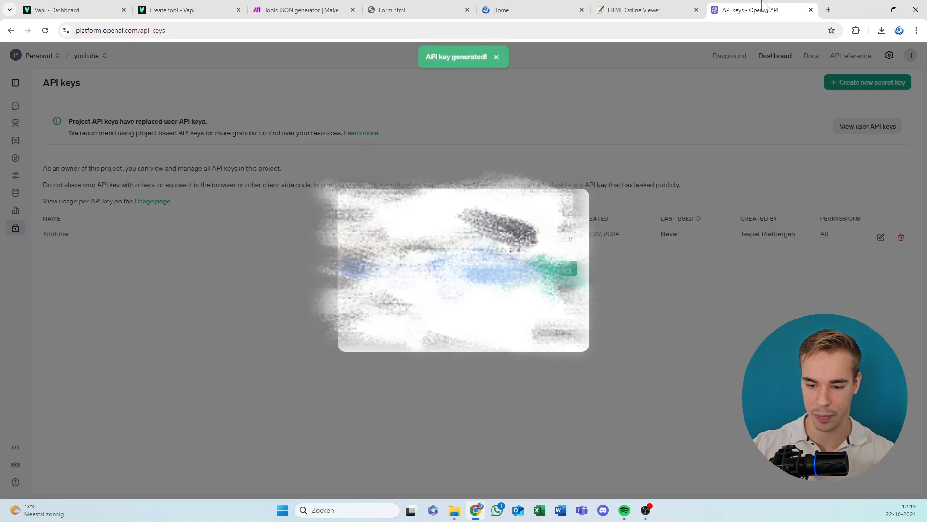
click(562, 269)
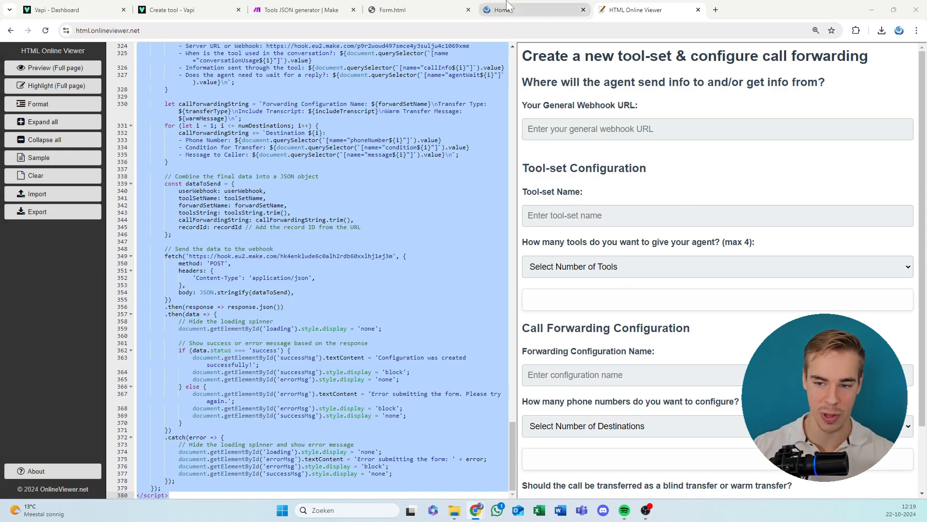
Back in the Make scenario, paste the API key to create "My OpenAI connection", save the credentials in the browser, and confirm the first OpenAI module.
mouse_move(507, 2)
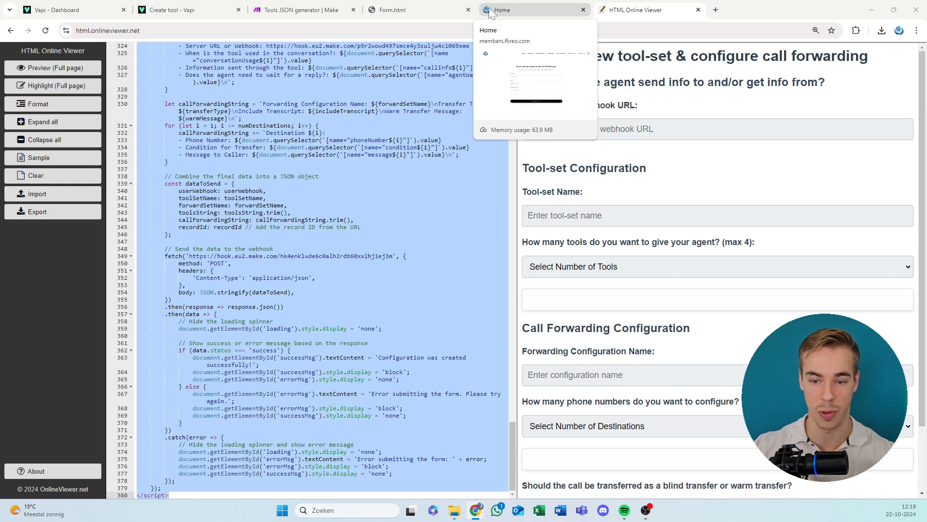
mouse_move(406, 5)
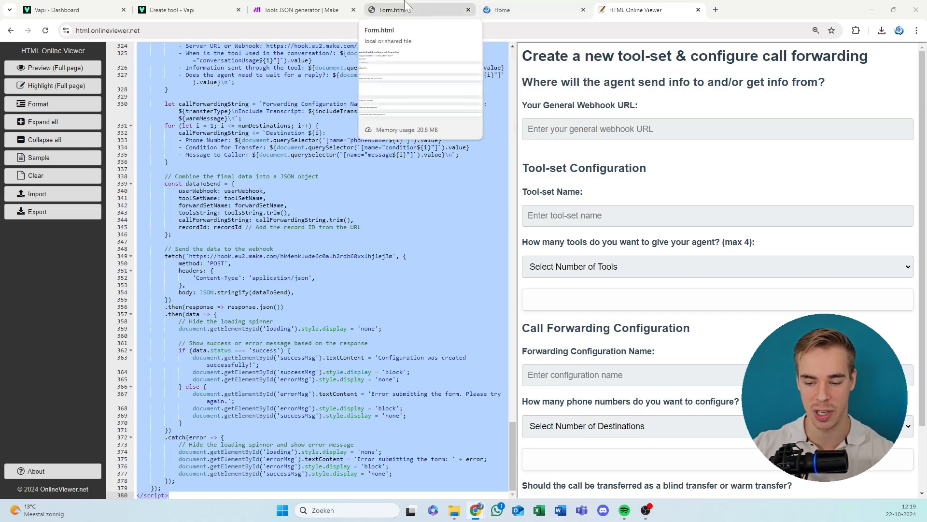
click(299, 10)
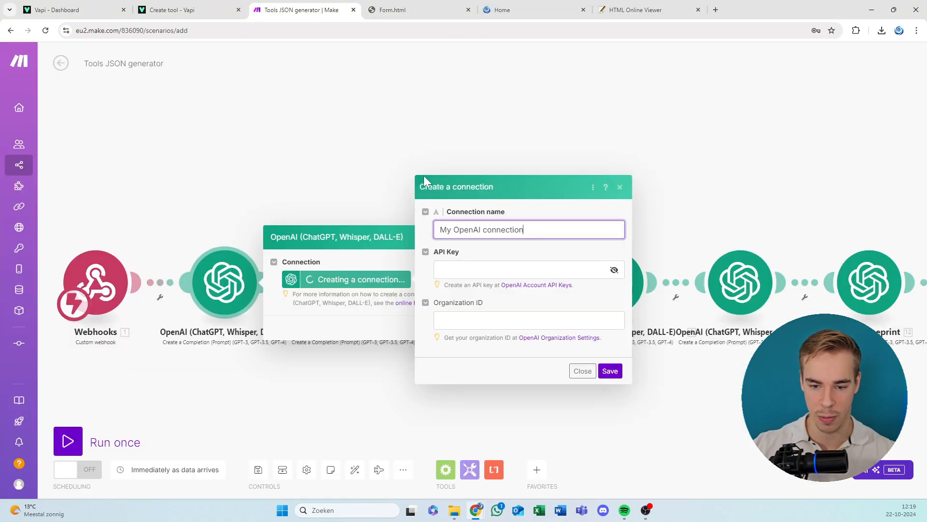
key(Tab)
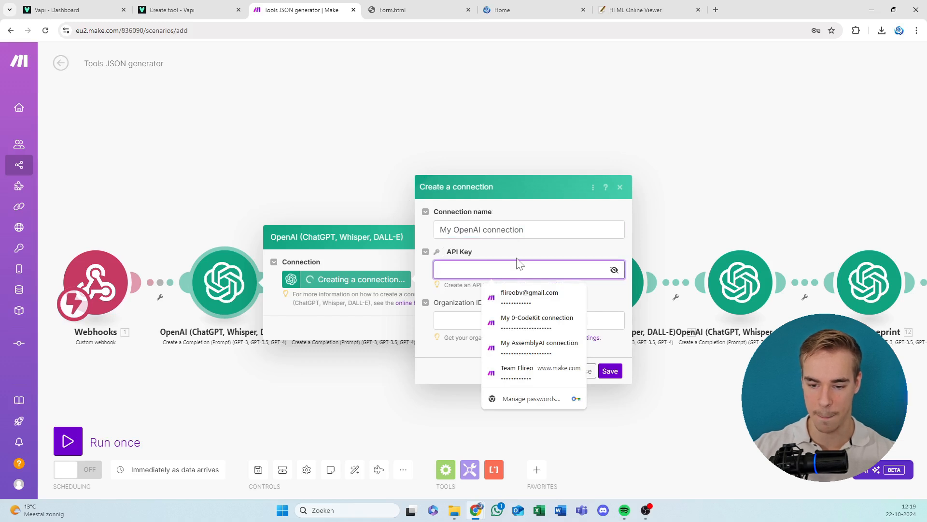
key(ctrl+v)
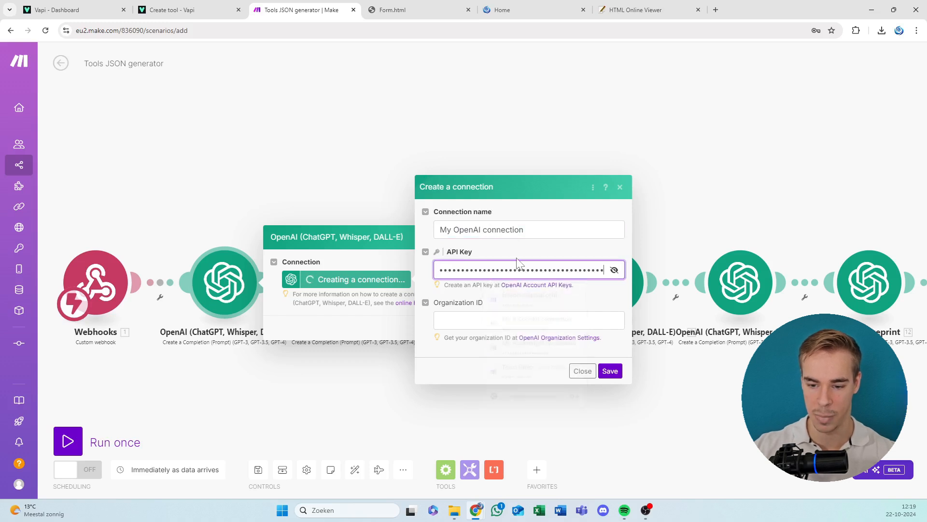
click(612, 373)
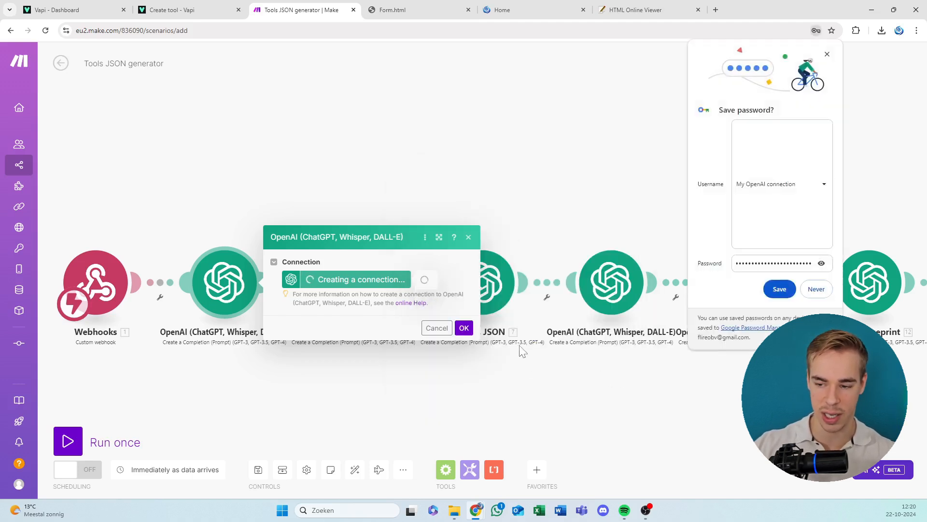
click(781, 290)
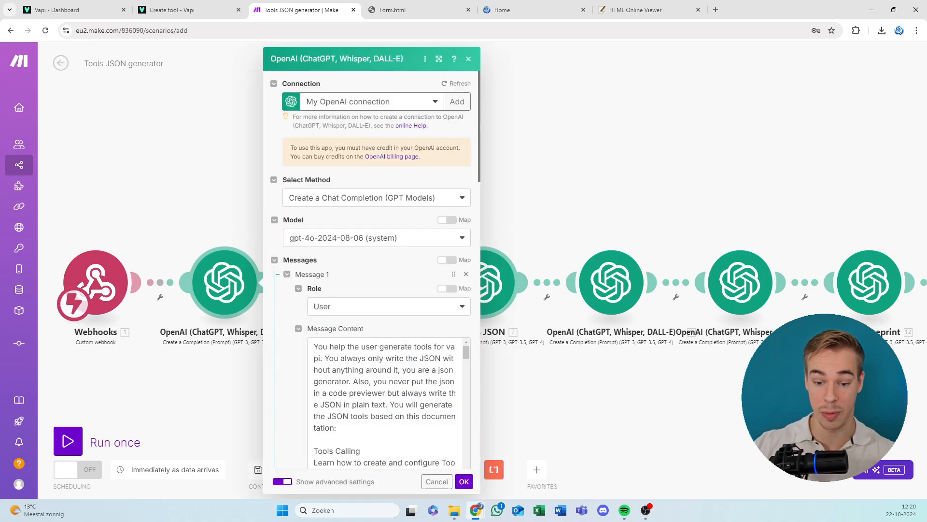
click(464, 482)
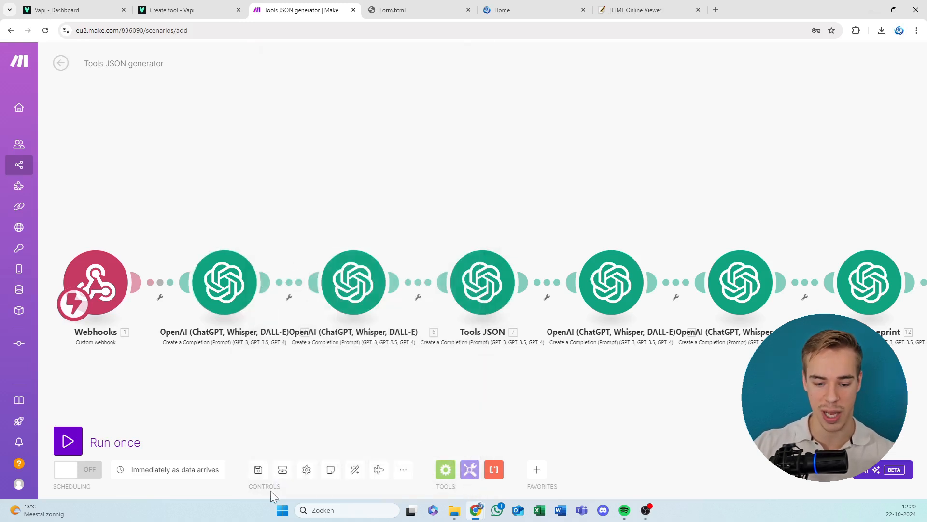
Try saving the Tools JSON generator scenario, and assign "My OpenAI connection" to the second OpenAI module.
click(259, 471)
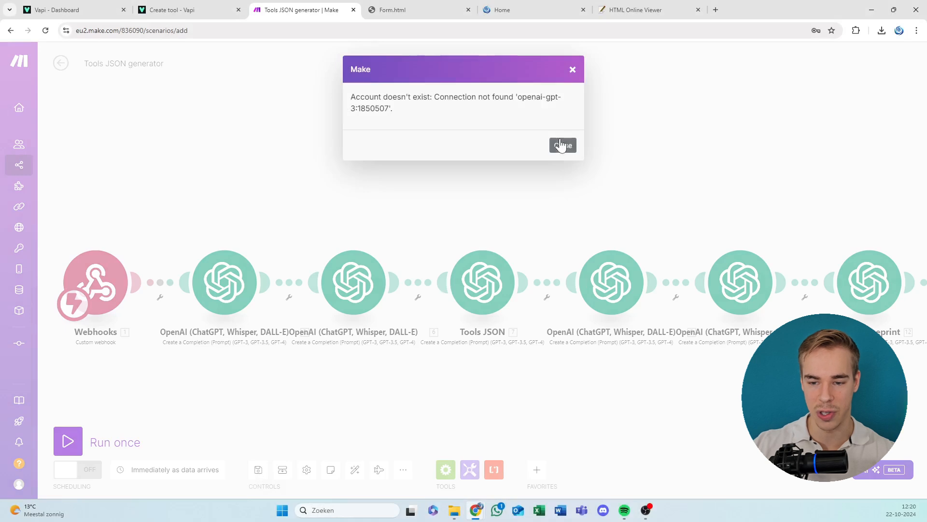
click(561, 145)
click(338, 288)
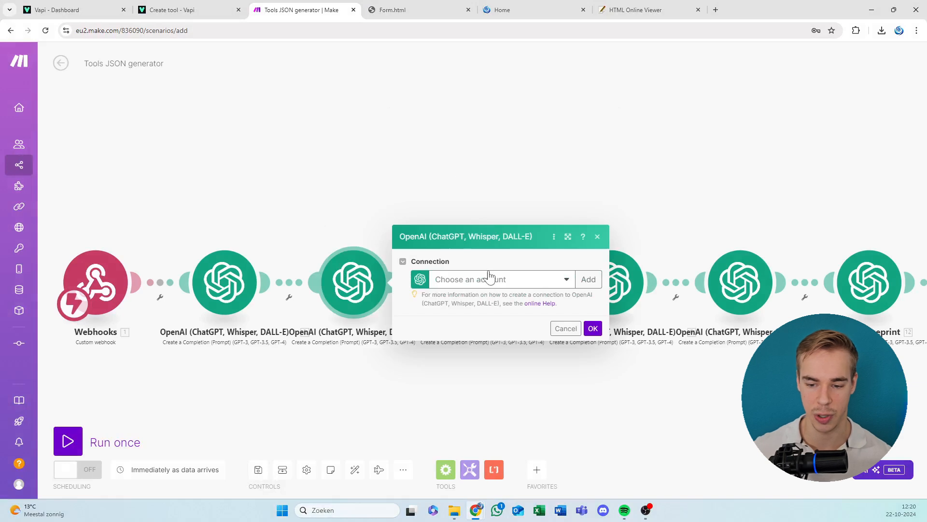
click(489, 276)
click(478, 294)
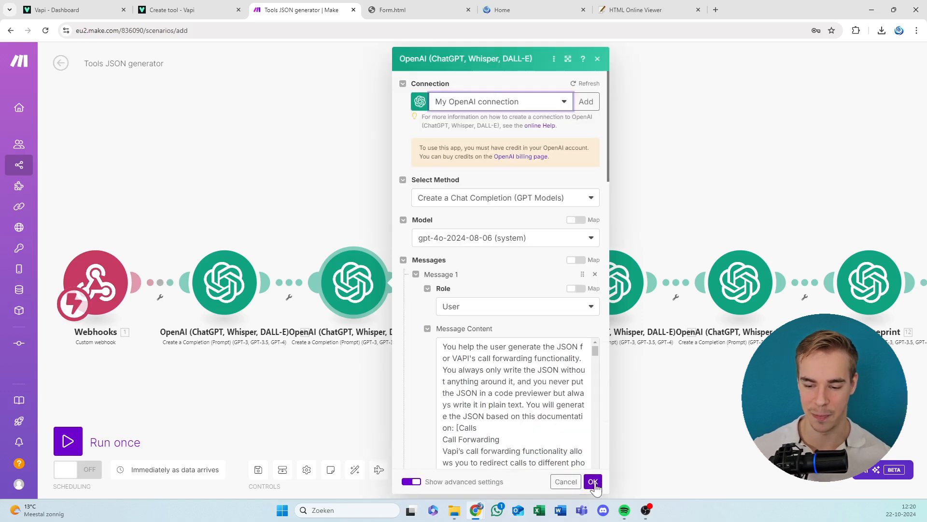
click(593, 482)
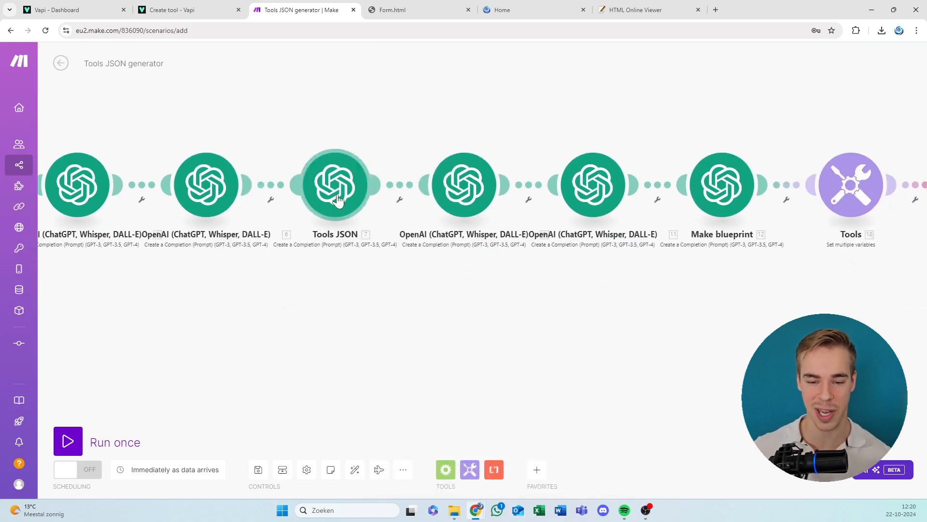
Assign "My OpenAI connection" to the Tools JSON module and confirm its settings.
click(357, 195)
click(495, 183)
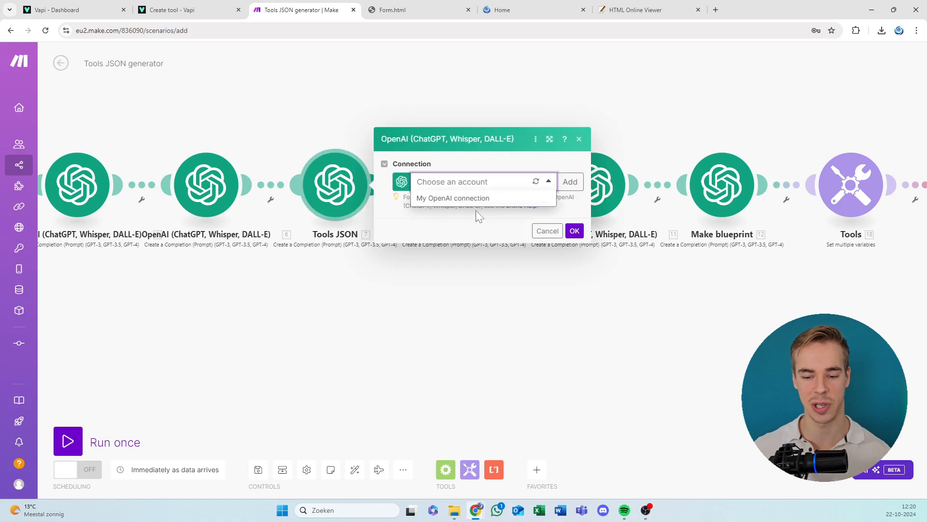
click(490, 199)
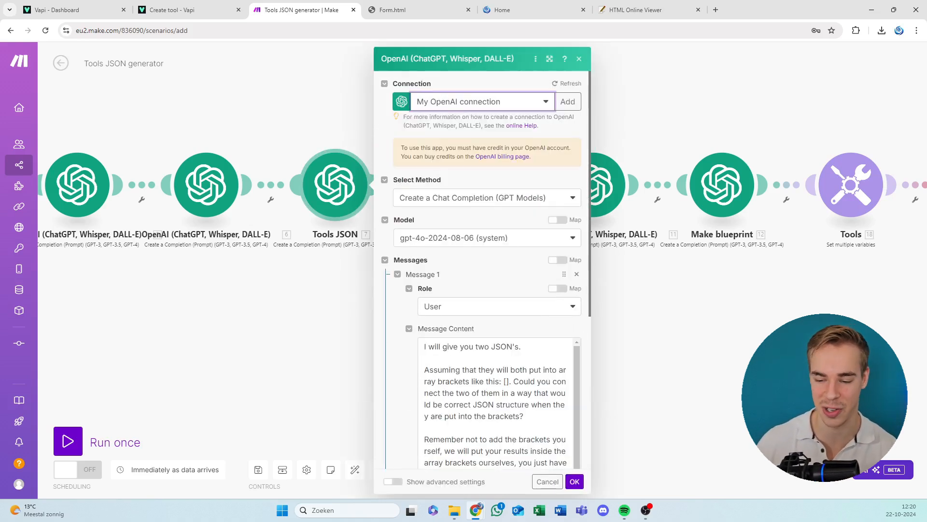
click(574, 482)
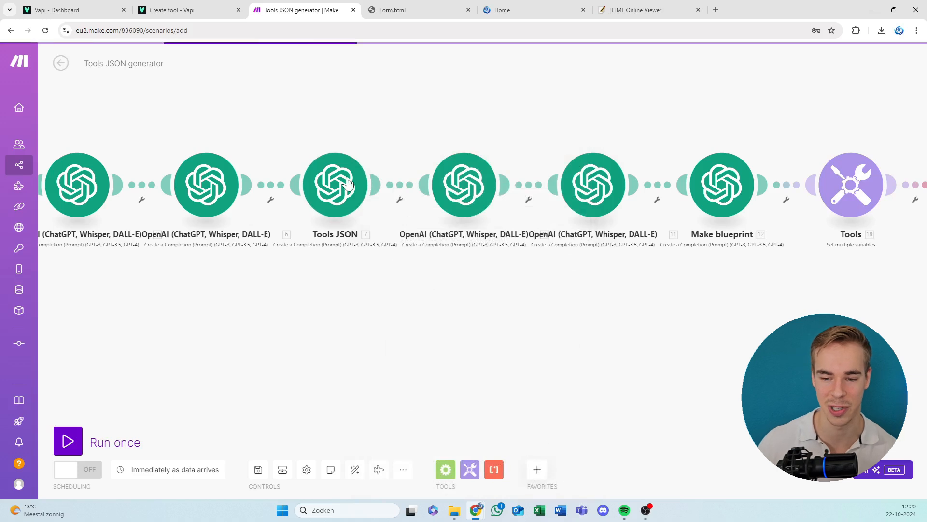
Assign "My OpenAI connection" to the OpenAI module directly after Tools JSON and confirm its settings.
click(465, 184)
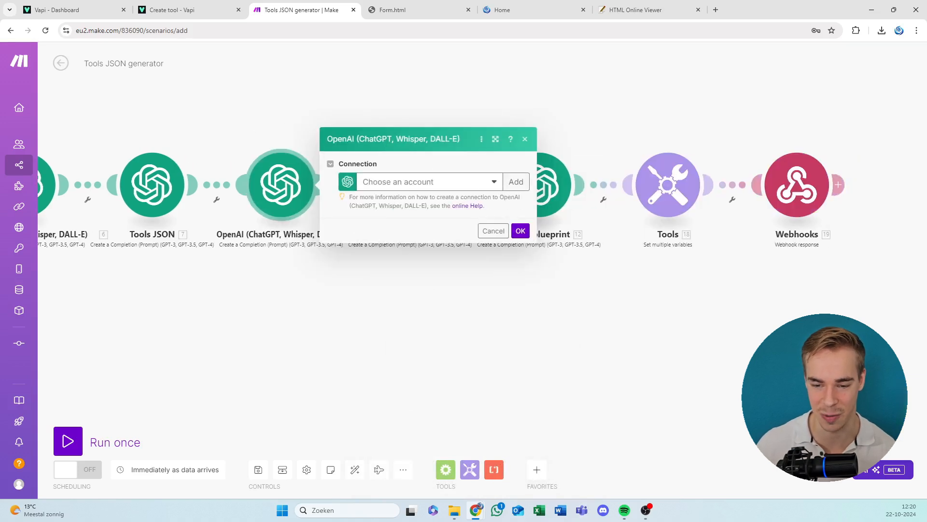
click(435, 184)
click(410, 201)
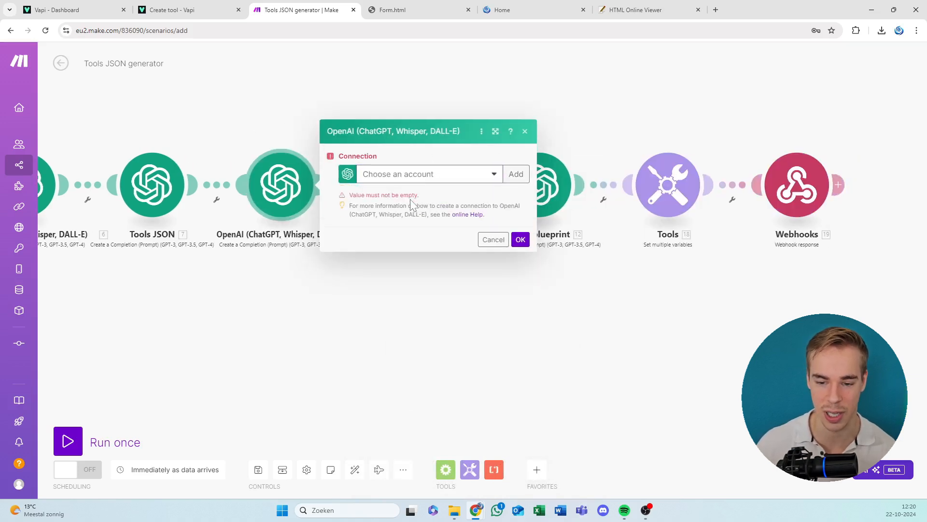
click(424, 180)
click(415, 198)
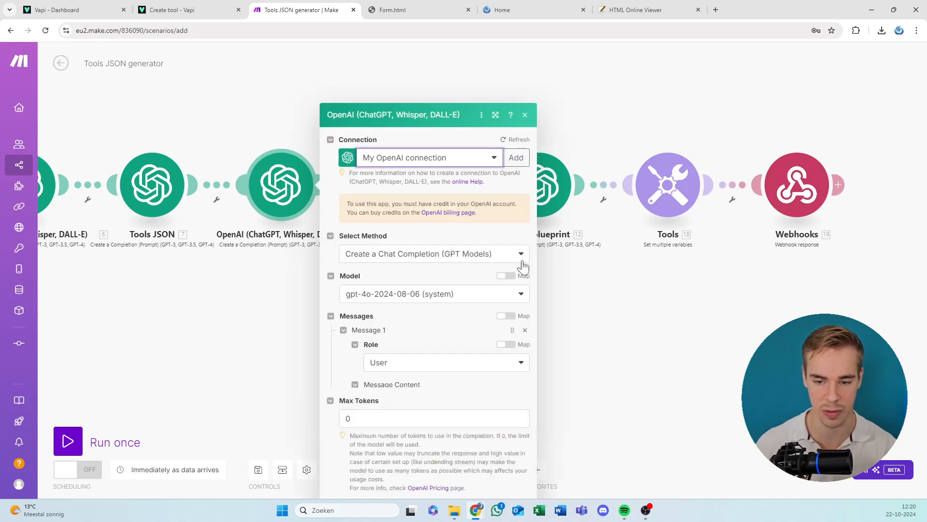
click(521, 482)
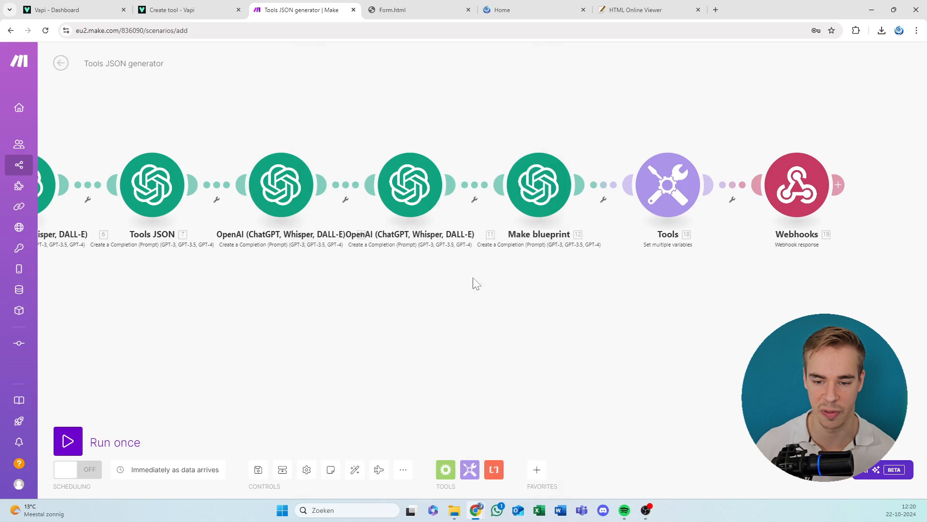
Assign "My OpenAI connection" to the OpenAI module just before Make blueprint and confirm its settings.
click(410, 199)
click(578, 187)
click(532, 197)
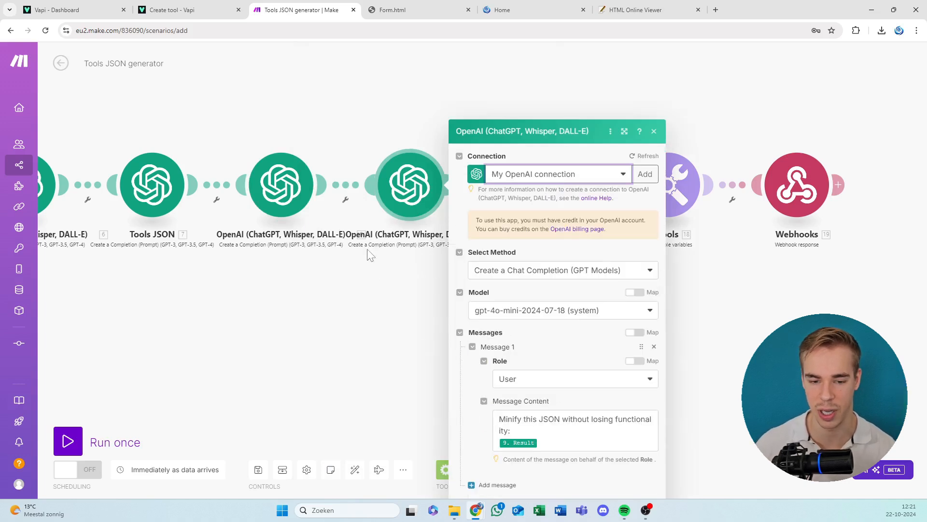
click(650, 481)
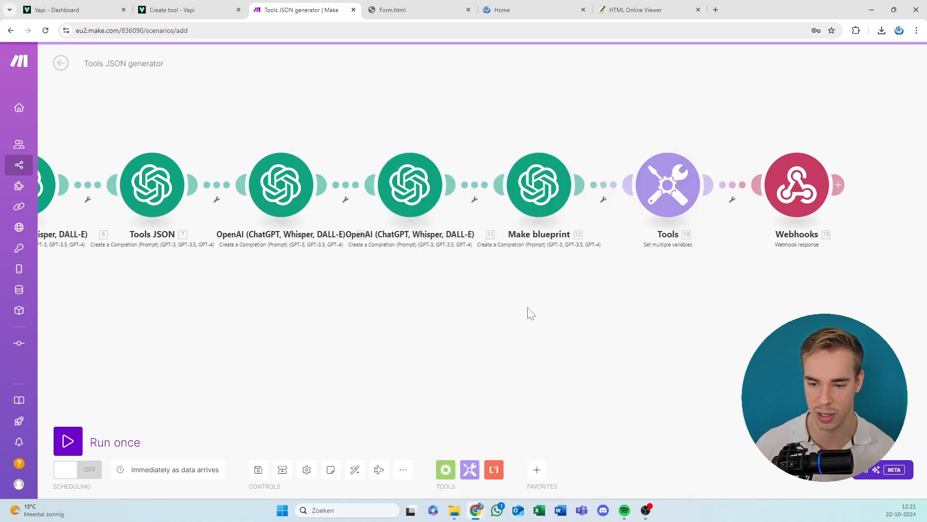
Assign "My OpenAI connection" to the Make blueprint module, and check the variables in the Tools module.
click(466, 228)
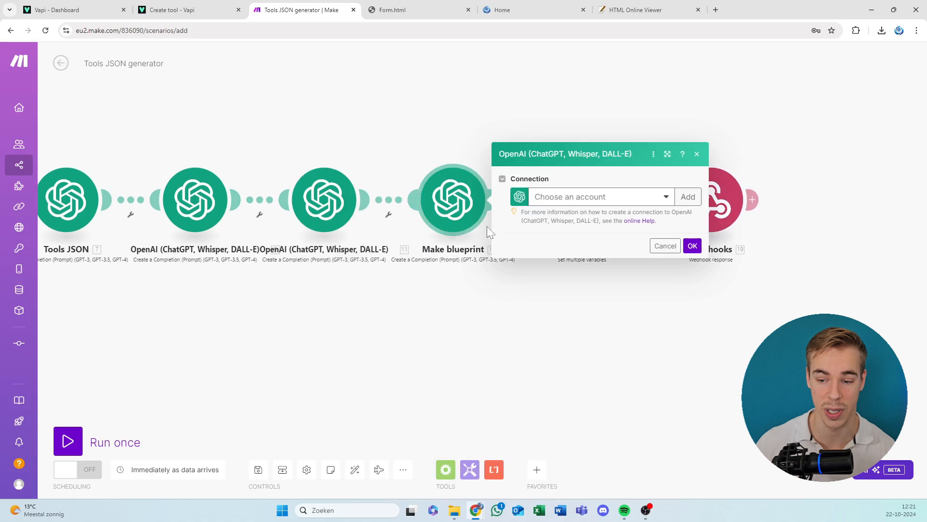
click(569, 204)
click(568, 218)
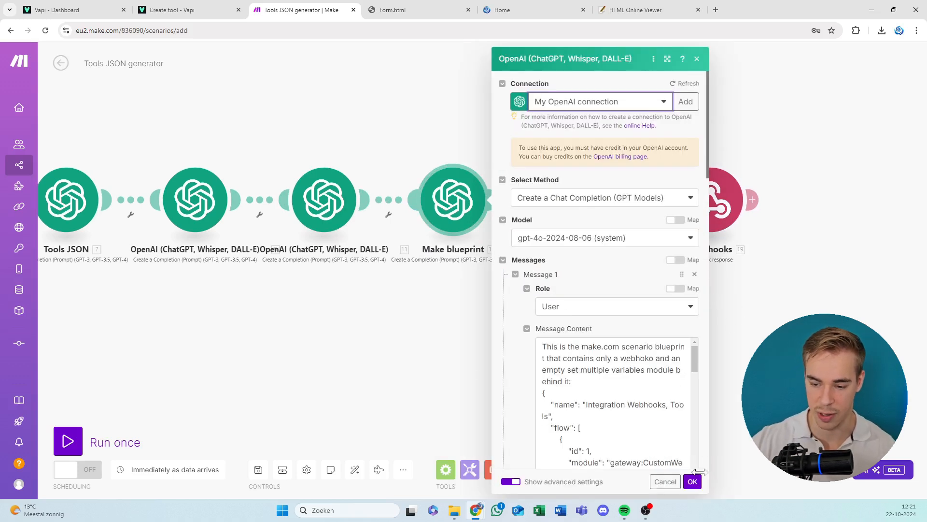
click(695, 481)
click(597, 214)
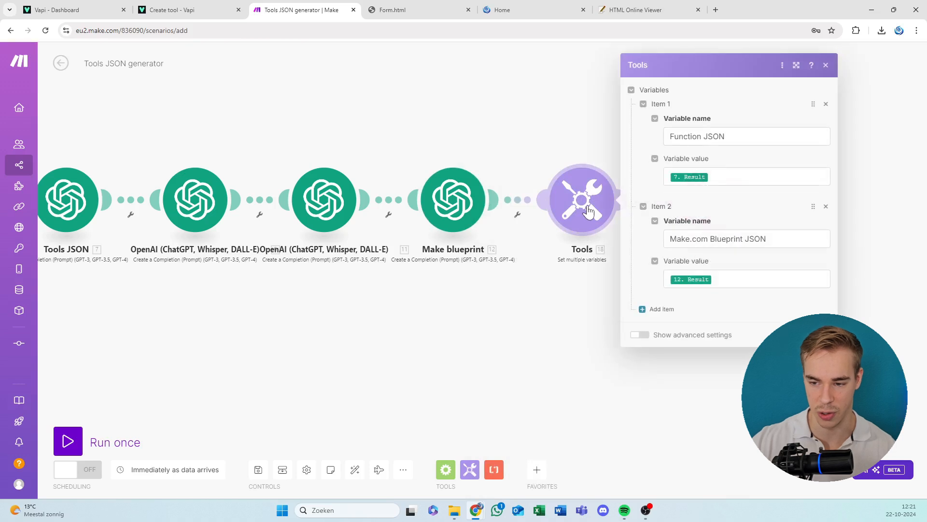
click(556, 274)
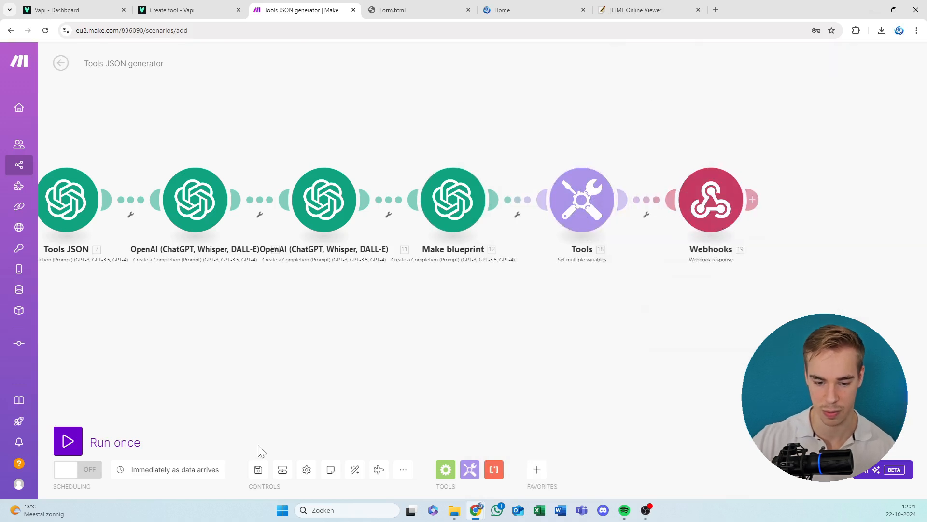
Save the Tools JSON generator scenario and turn its scheduling on.
drag(270, 342, 673, 284)
key(ctrl+s)
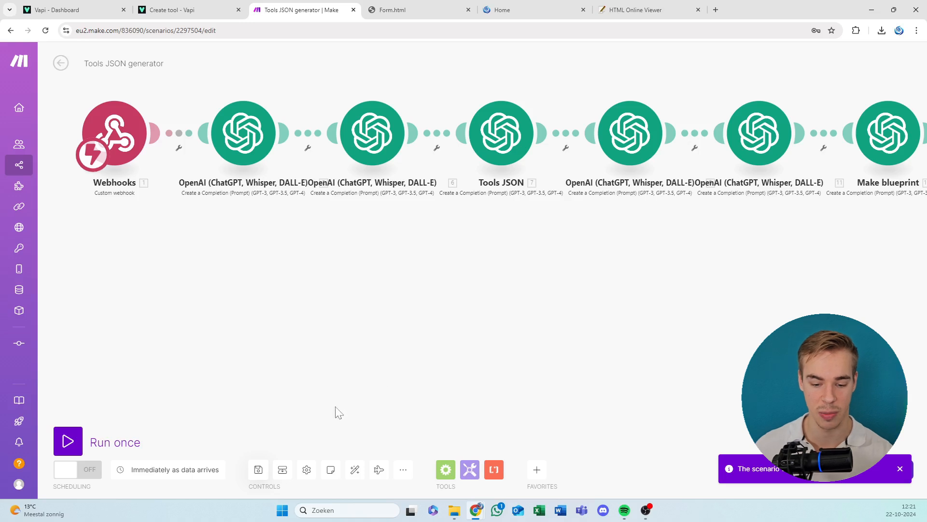
click(259, 473)
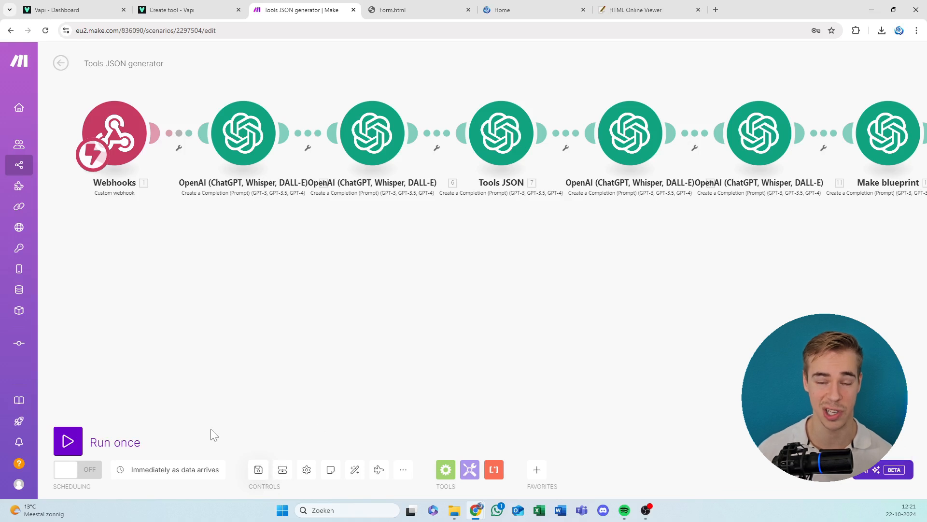
click(78, 470)
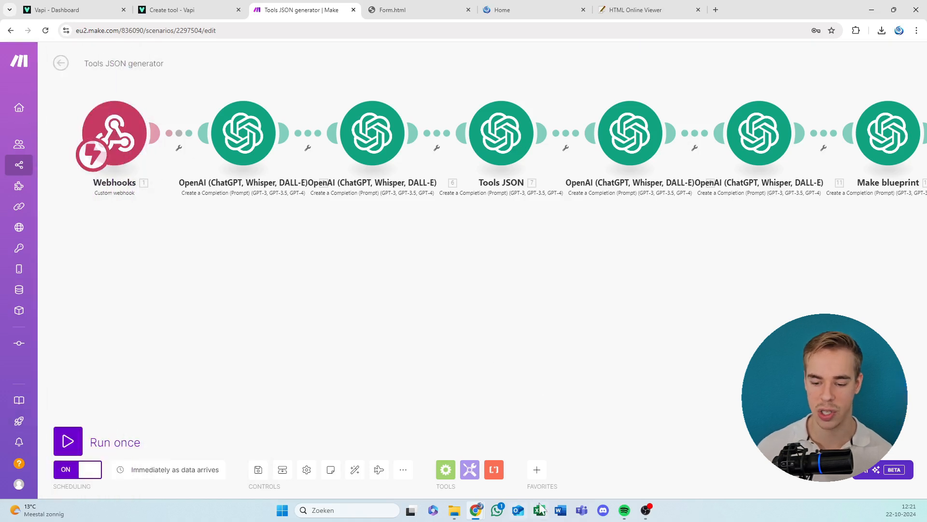
Open the Form HTML file from the "Blueprints youtube" folder in a new browser tab.
mouse_move(454, 511)
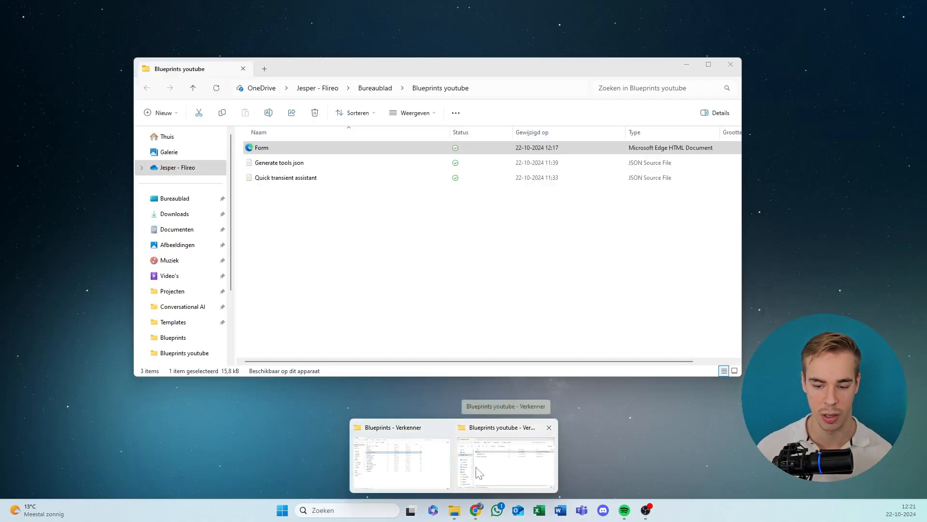
click(480, 472)
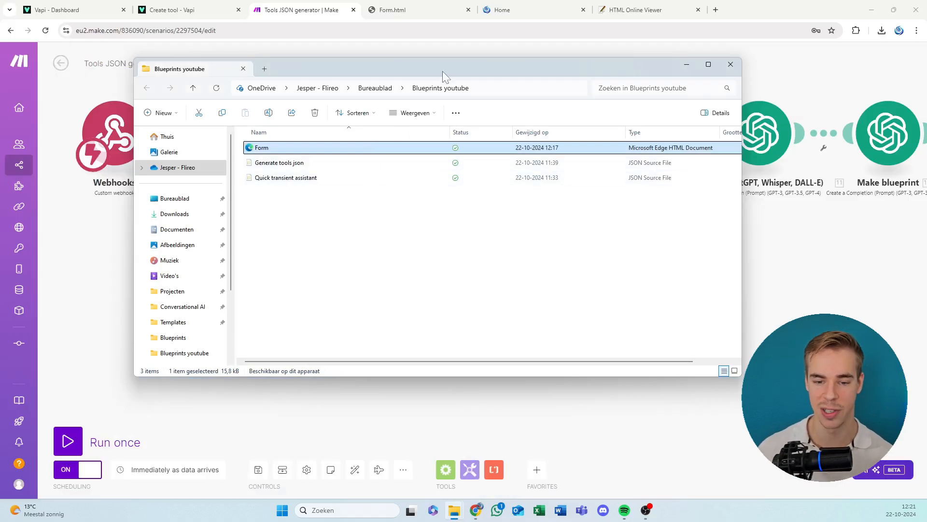
right_click(442, 146)
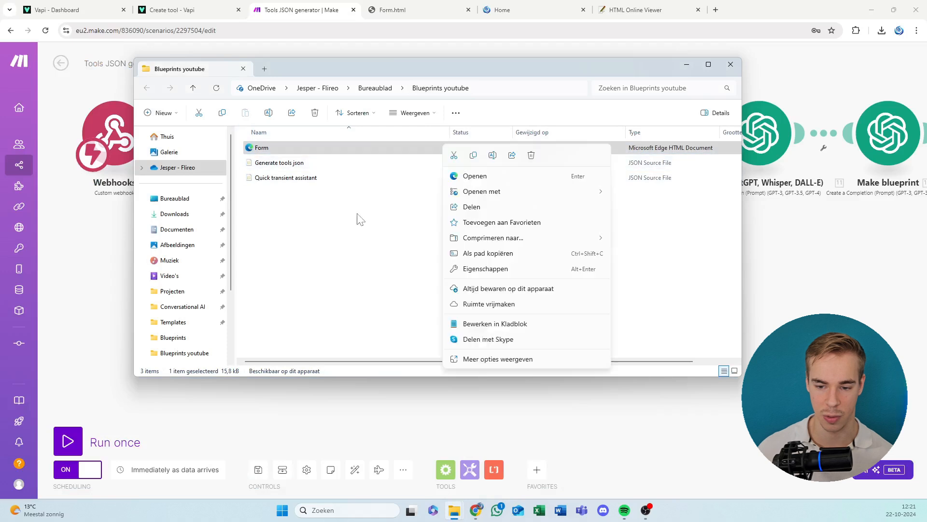
click(362, 221)
right_click(374, 153)
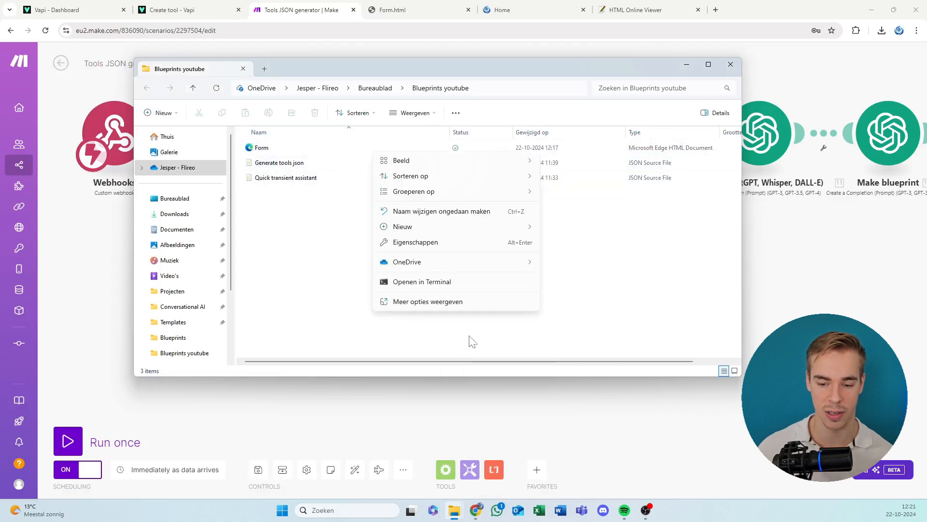
key(Escape)
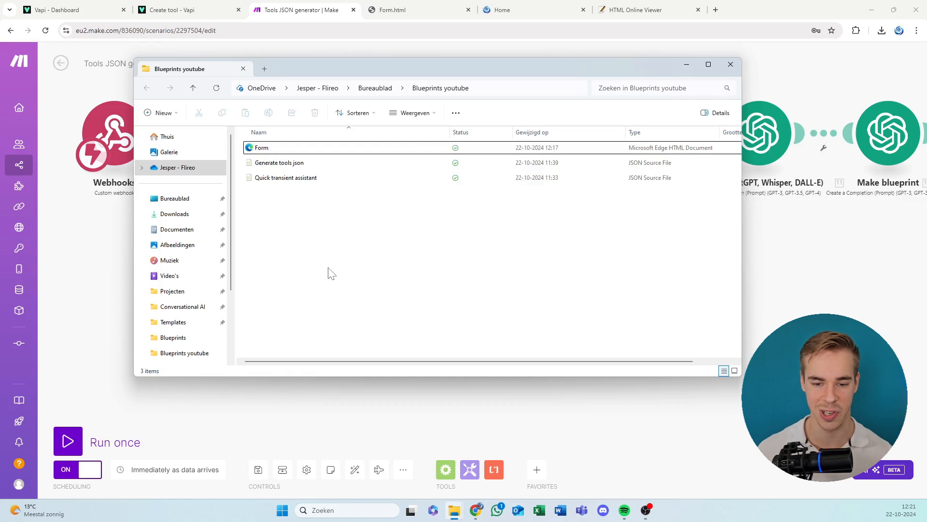
drag(378, 63, 828, 10)
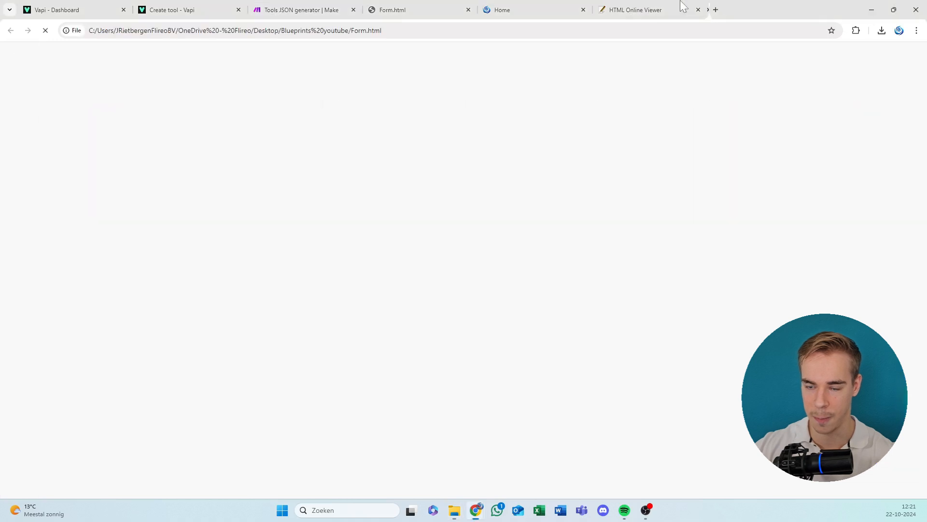
Close the HTML Online Viewer and old Form.html tabs, and place the newly opened form tab before Home.
click(696, 10)
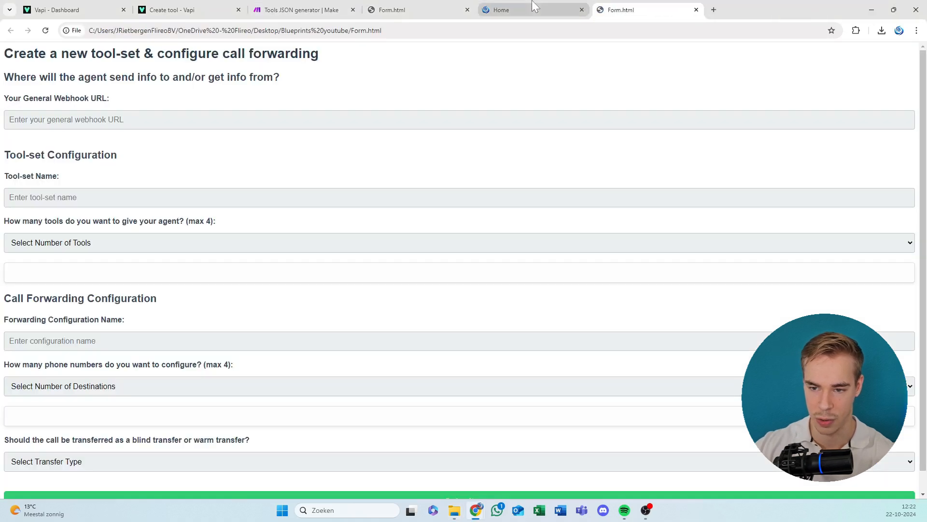
click(537, 2)
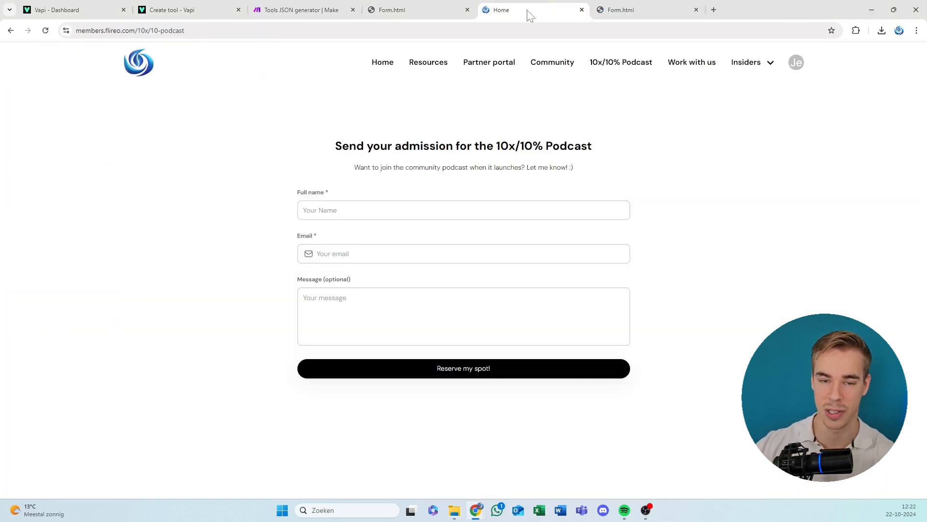
click(471, 6)
click(468, 9)
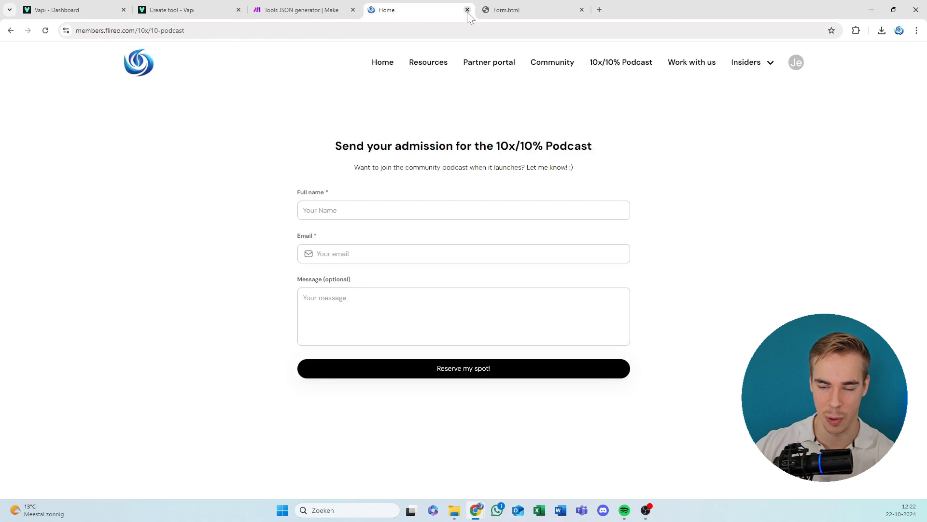
click(510, 7)
drag(511, 8, 394, 10)
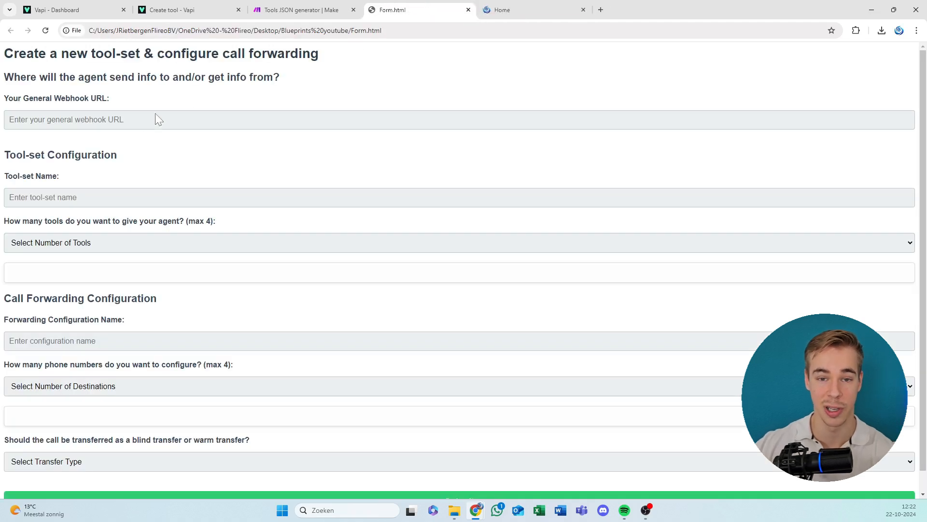
Return to the Tools JSON generator scenario in Make, save it again and leave its editor.
click(54, 99)
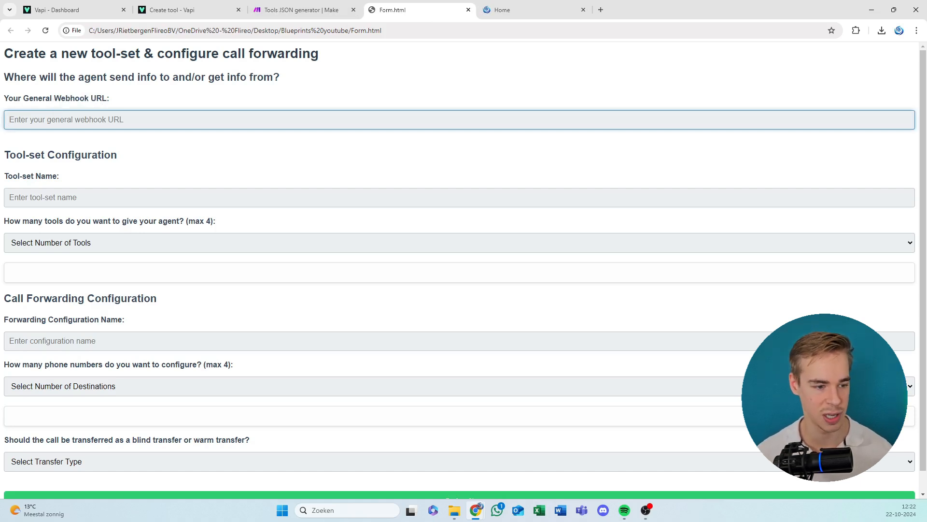
key(alt+Tab)
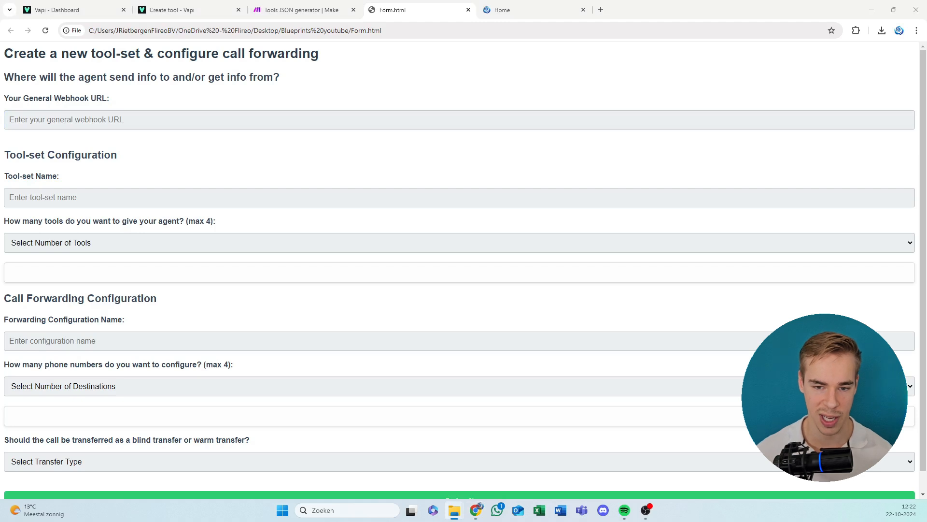
click(346, 6)
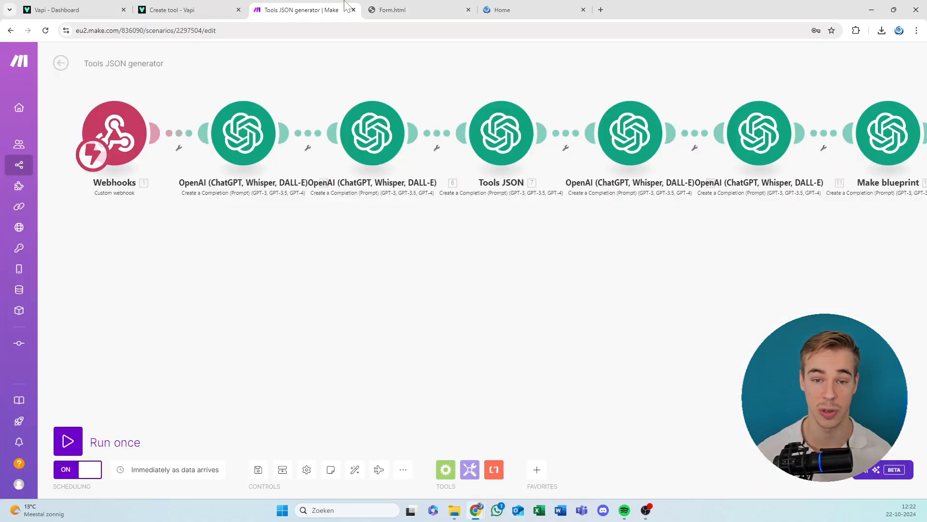
click(260, 469)
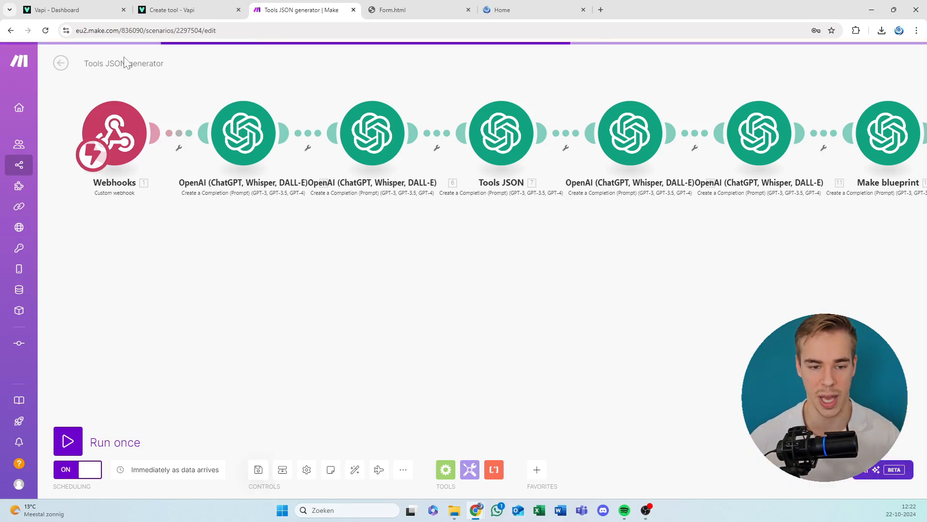
click(61, 63)
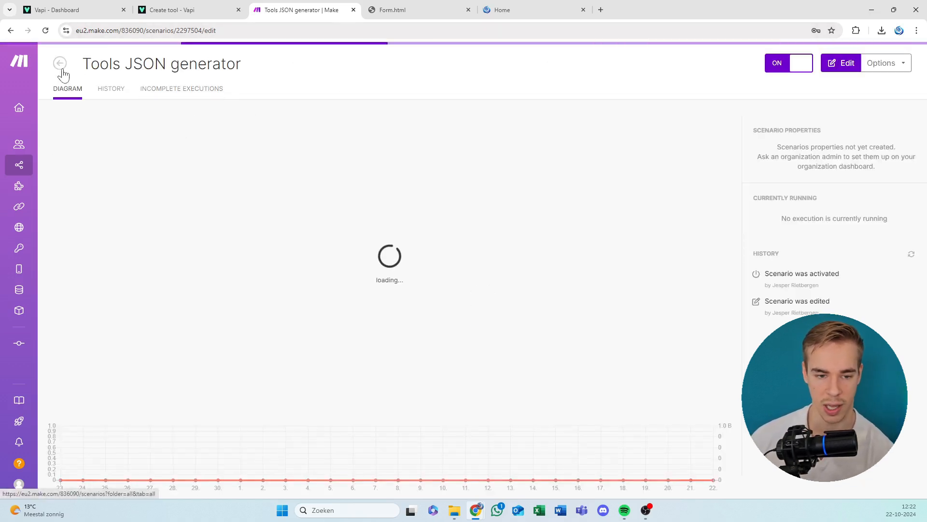
Create a new Make scenario and import the "Quick transient assistant" blueprint from the "Blueprints youtube" folder into it.
click(60, 62)
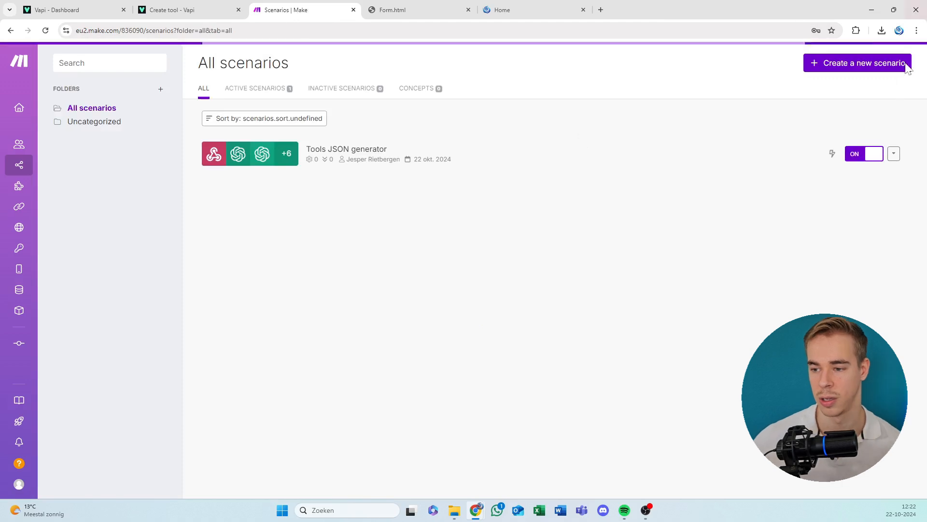
click(883, 71)
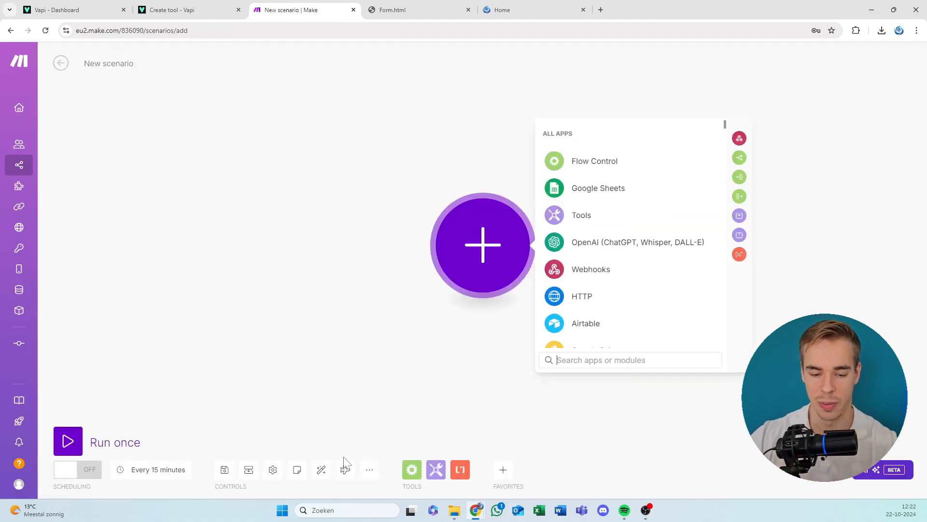
click(375, 474)
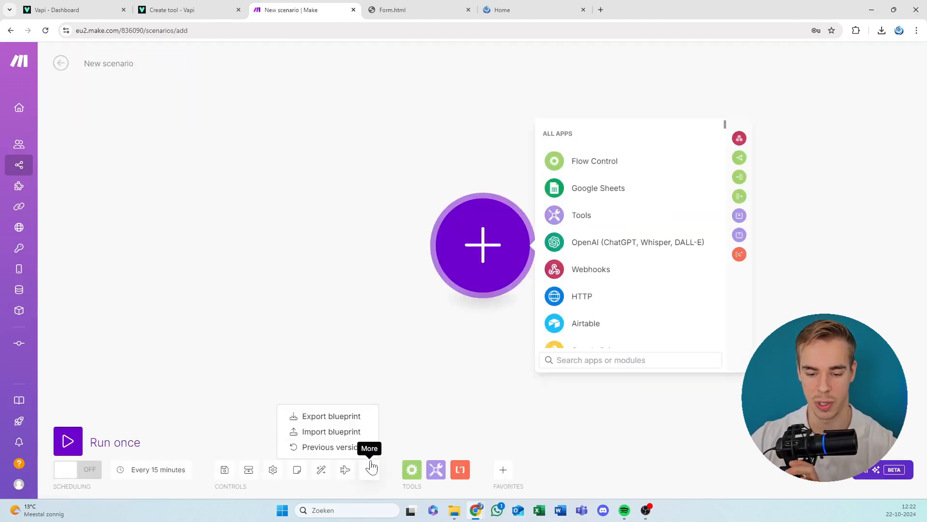
click(332, 431)
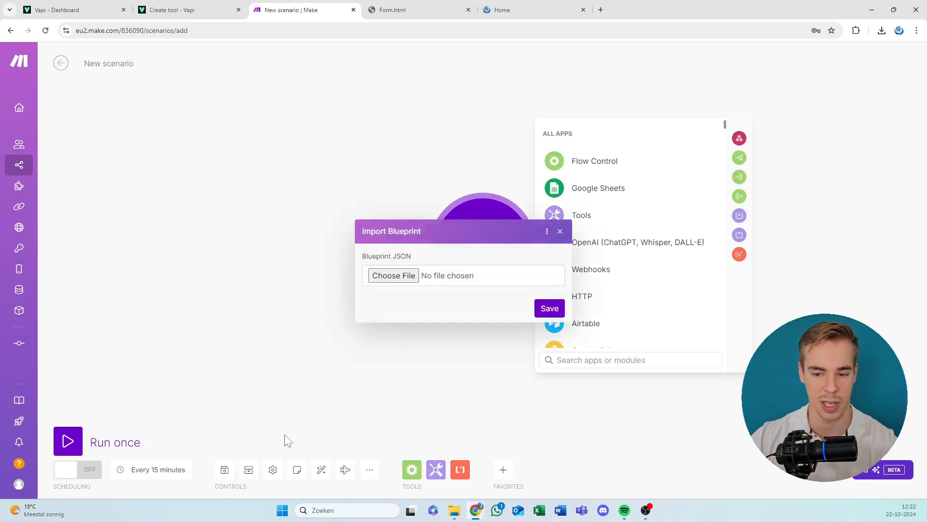
click(400, 277)
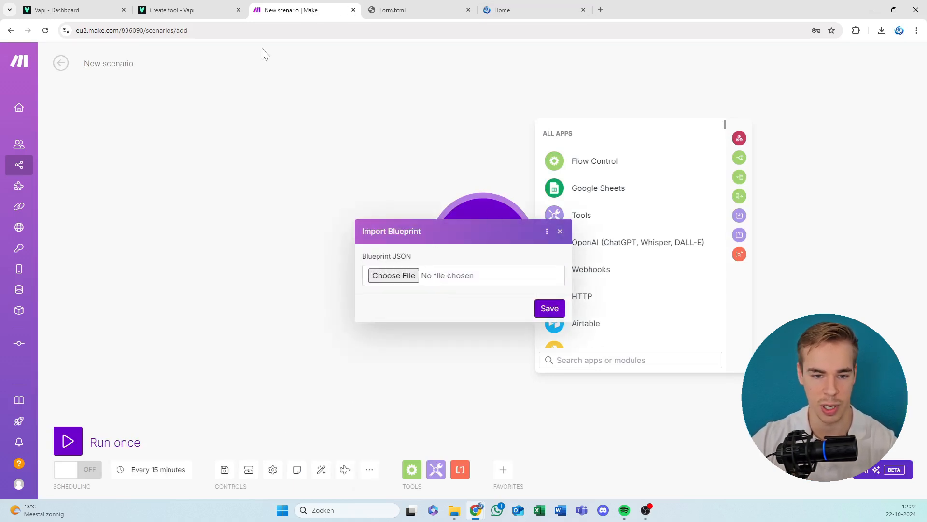
drag(291, 10, 280, 1)
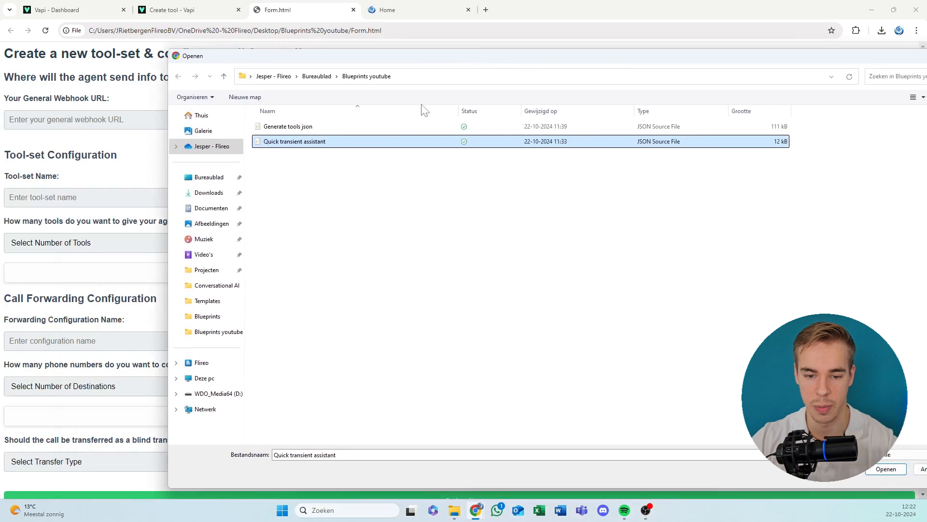
click(362, 159)
click(333, 142)
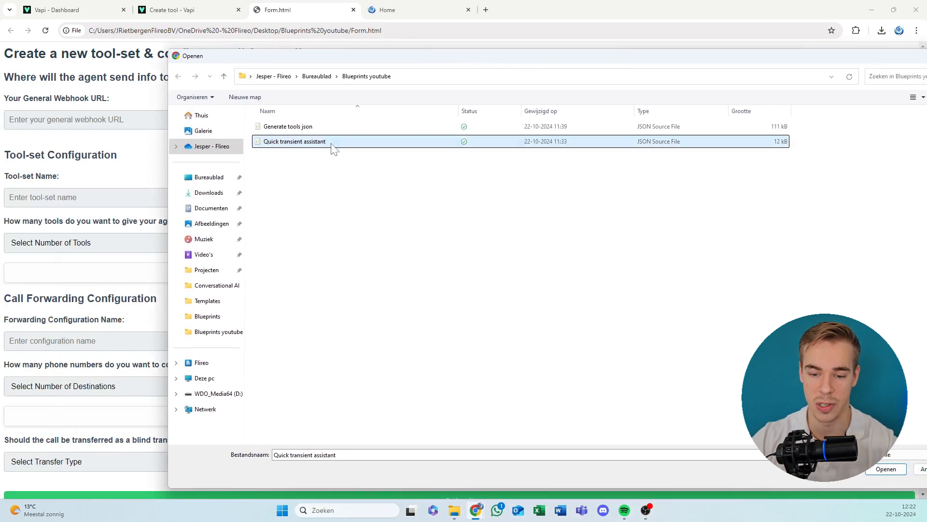
double_click(332, 143)
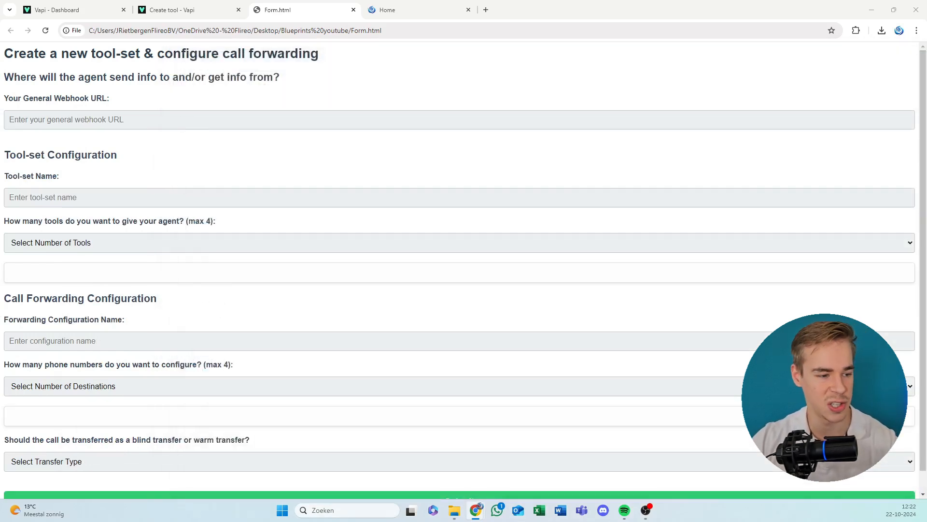
Return the detached Make window to the main browser window before Form.html, and move the Vapi Dashboard tab behind Create tool.
drag(1, 377, 459, 2)
drag(473, 112, 456, 124)
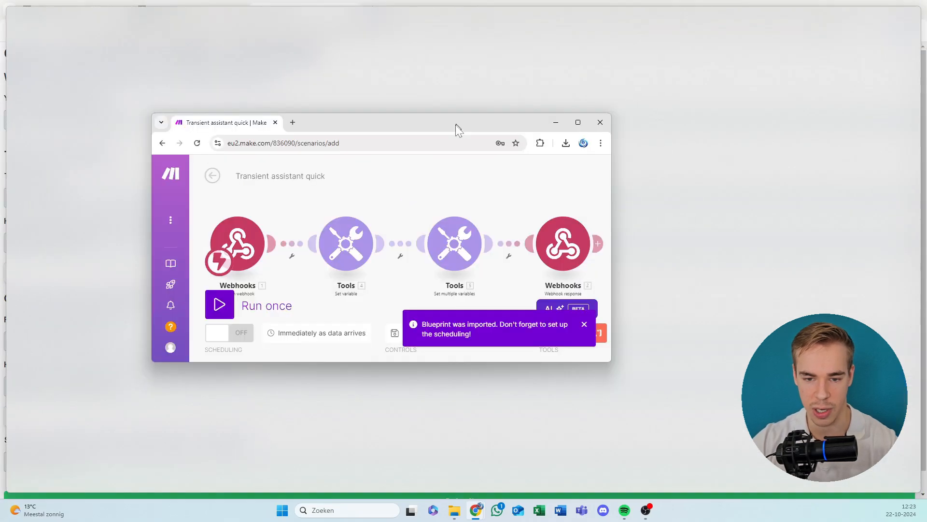
drag(233, 120, 319, 3)
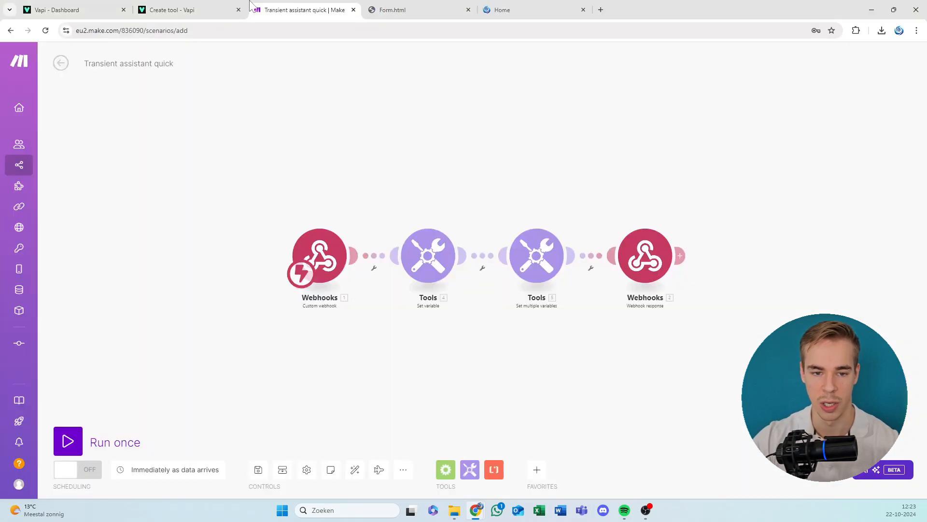
drag(83, 7, 159, 7)
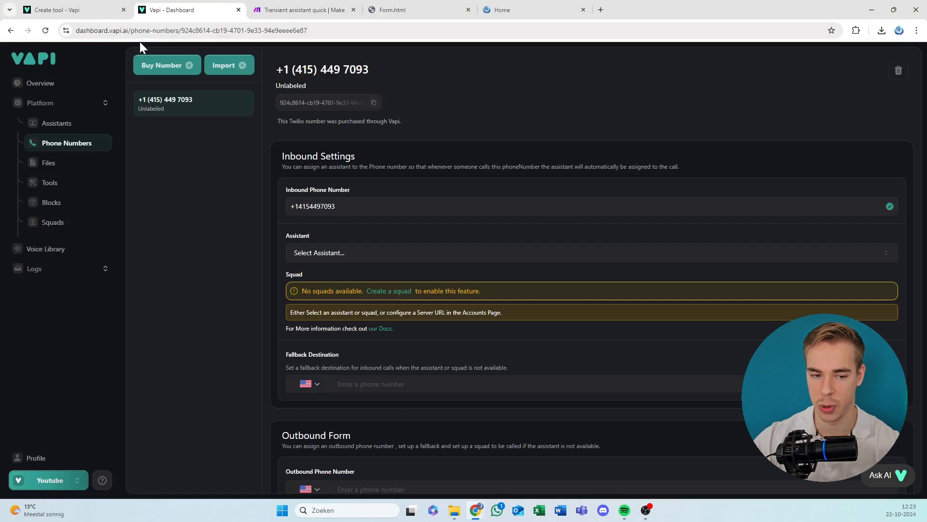
View the template options for creating a new assistant on Vapi's Assistants page, then close them without creating one.
click(47, 129)
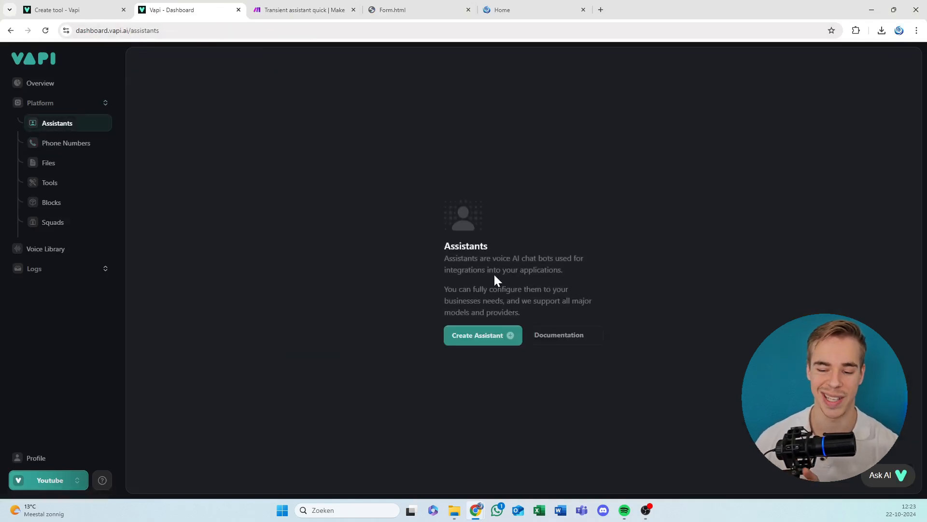
click(501, 340)
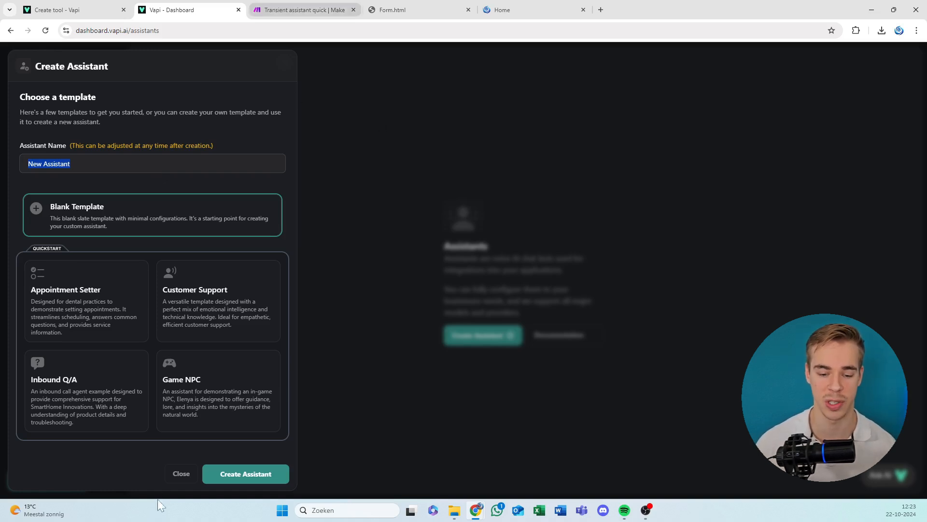
click(181, 474)
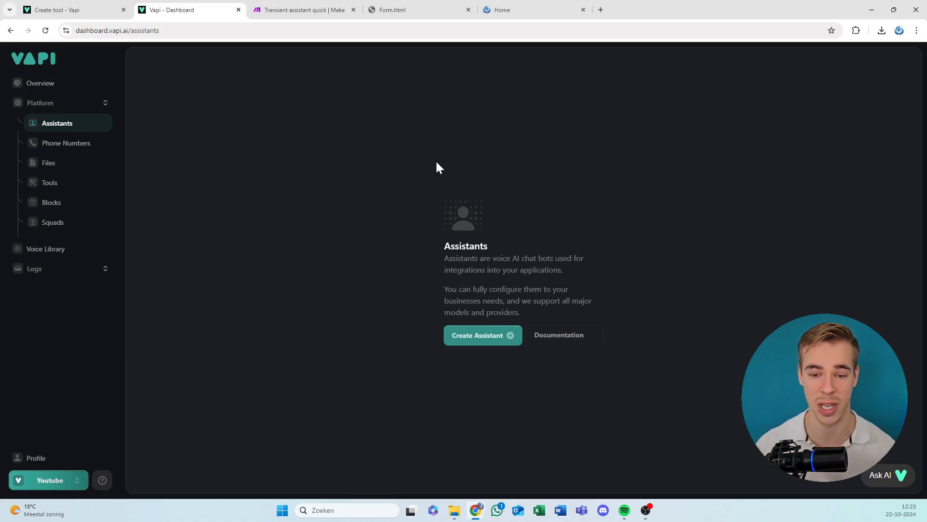
Examine the JSON body of the Webhook response module in the "Transient assistant quick" scenario, including model, voice, transcriber and message settings.
key(ctrl+Tab)
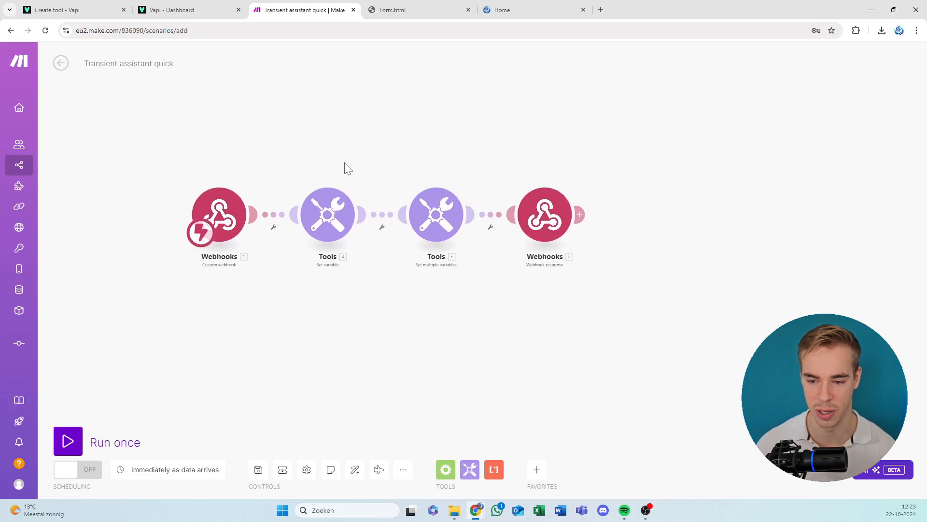
click(545, 214)
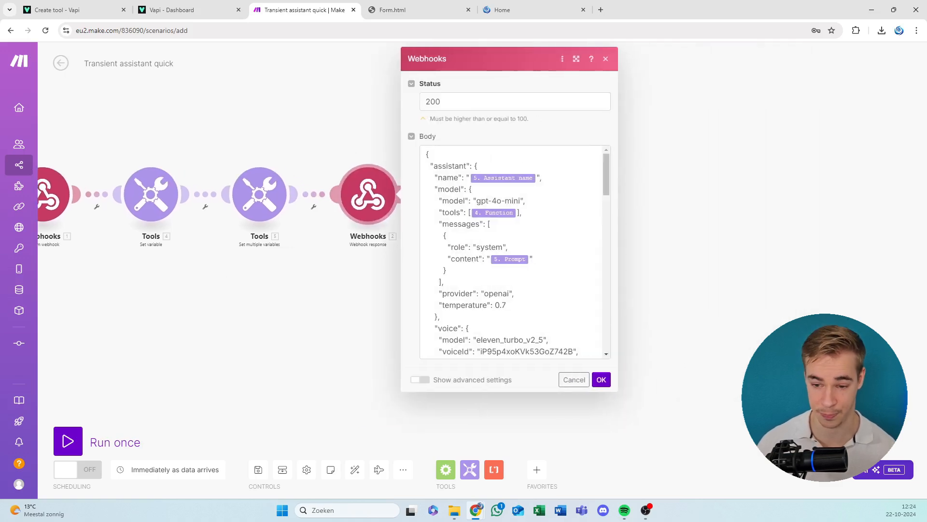
scroll(512, 252, down, 15)
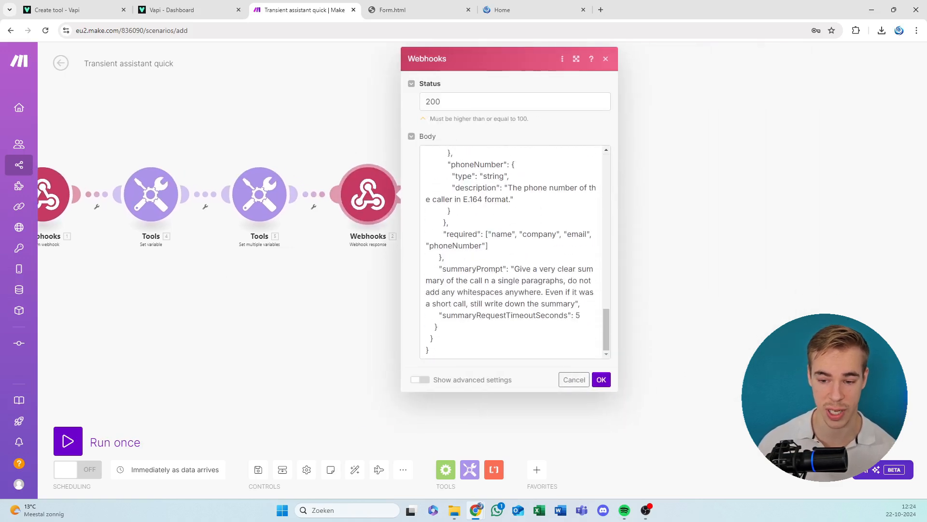
scroll(511, 251, up, 8)
scroll(512, 251, up, 10)
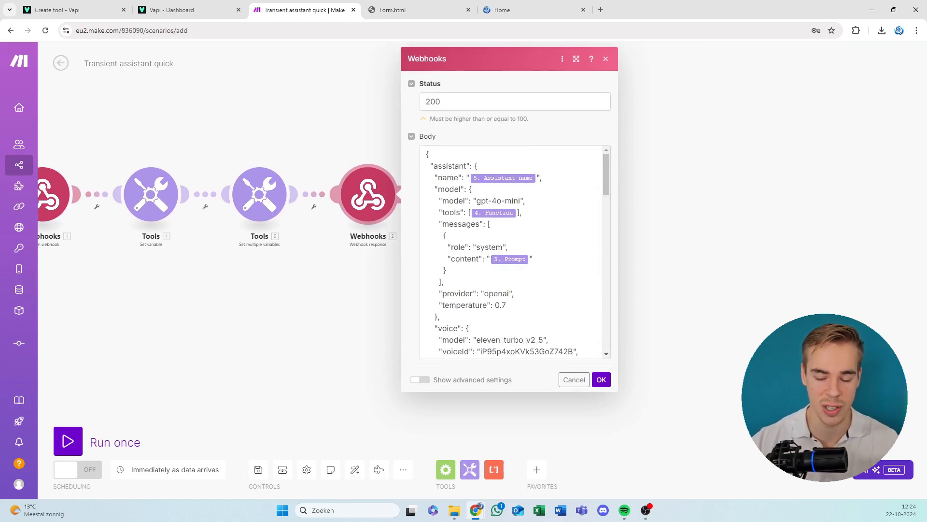
click(446, 166)
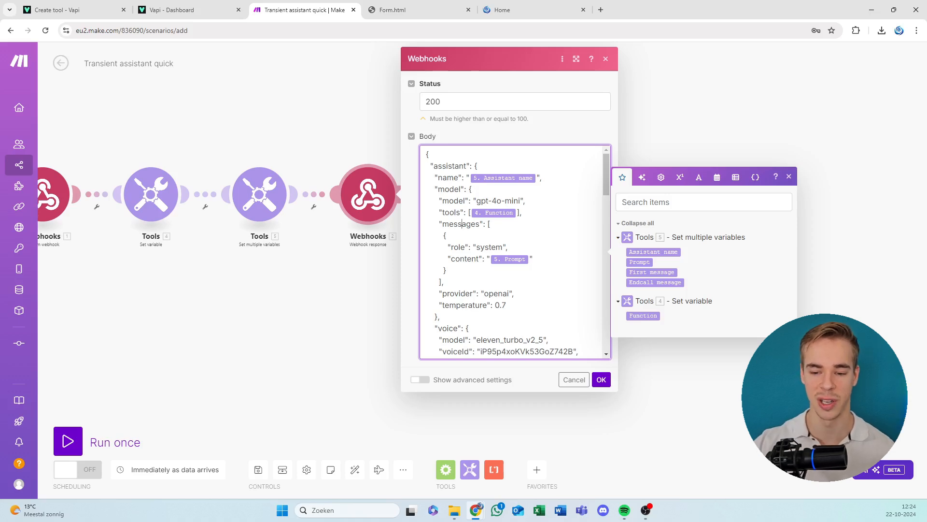
scroll(512, 251, down, 10)
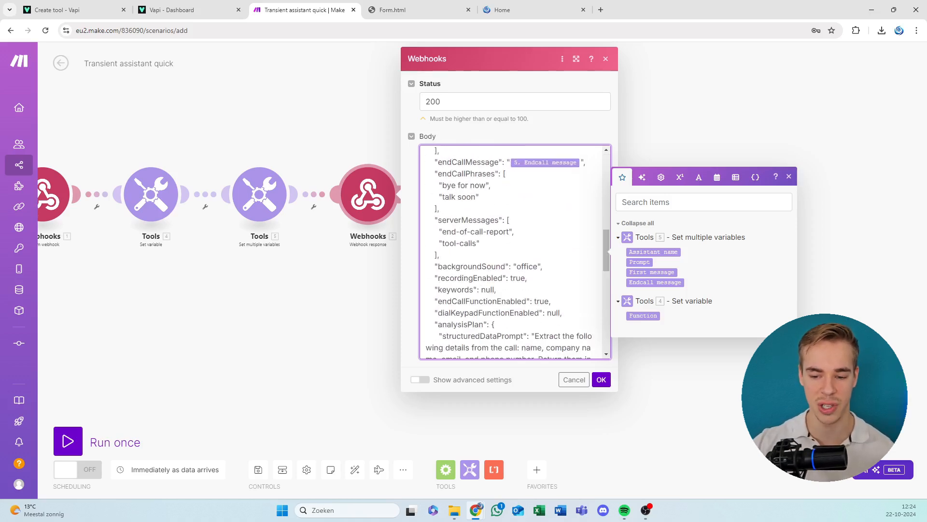
scroll(514, 251, down, 8)
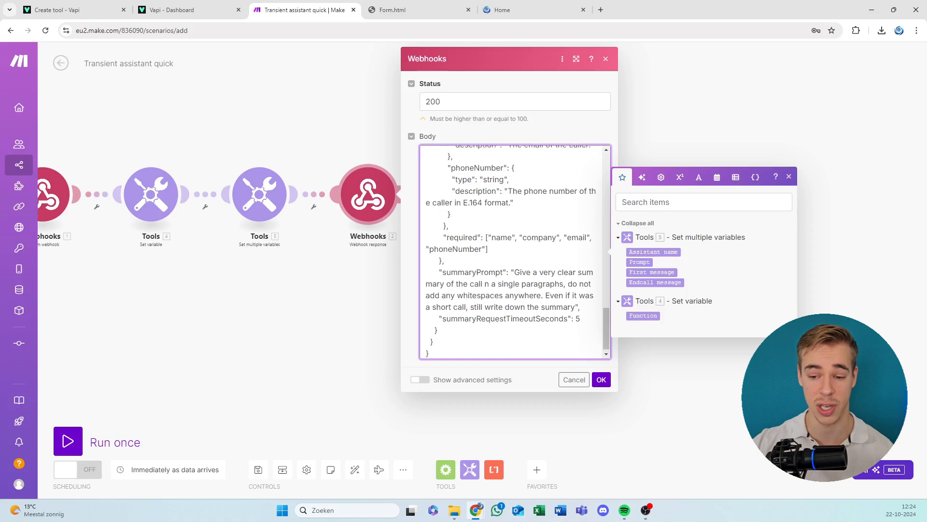
scroll(462, 223, up, 18)
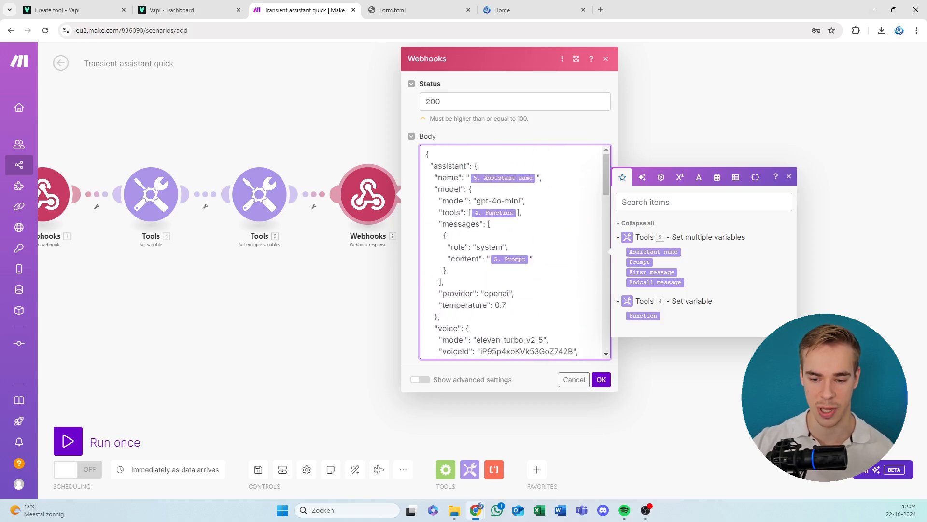
scroll(463, 224, down, 3)
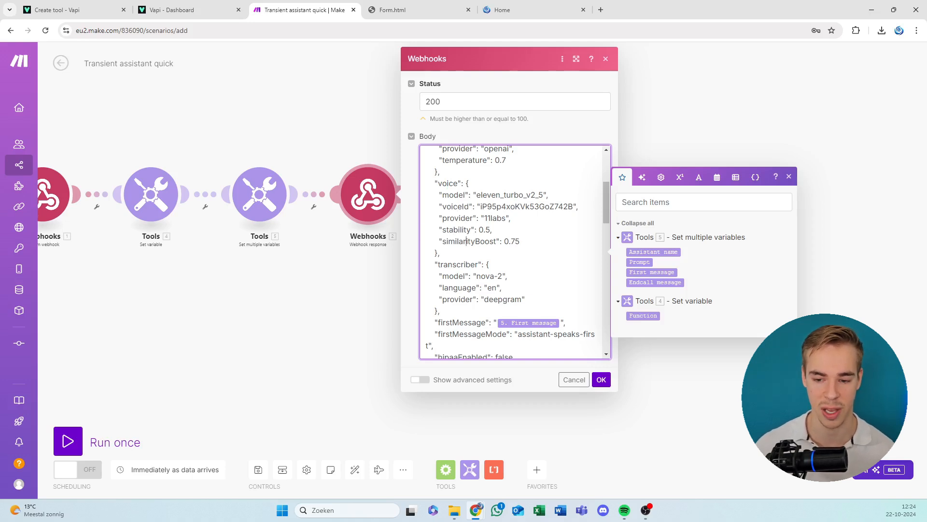
scroll(467, 193, down, 1)
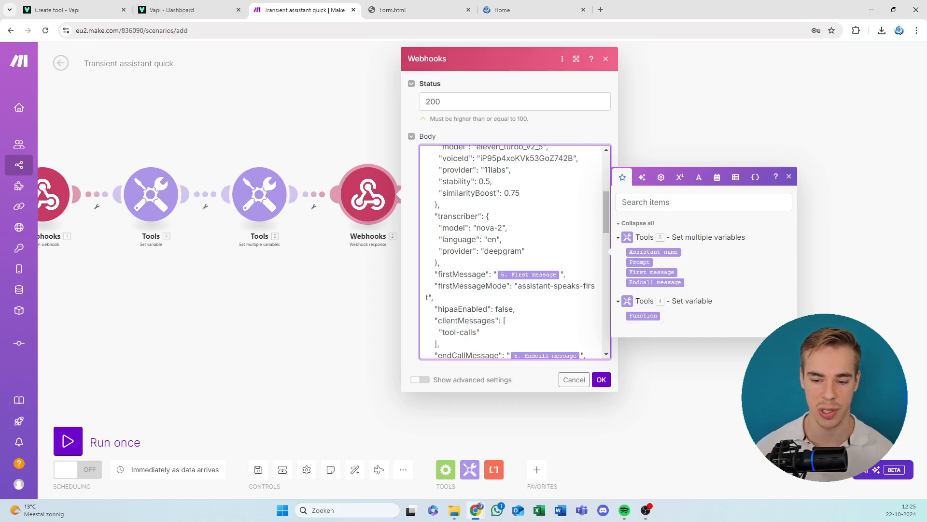
Revisit Vapi's Assistants page for comparison, then return to the Make scenario and close the Webhook response settings.
click(161, 8)
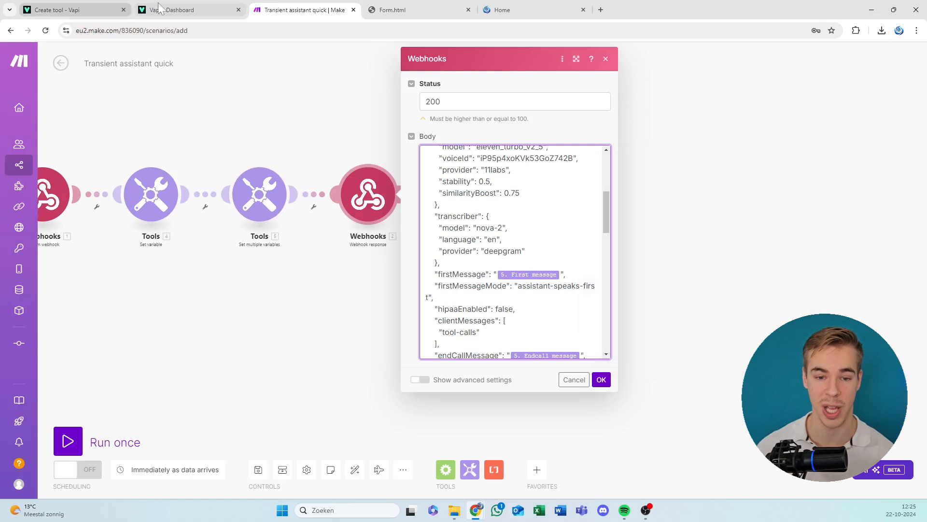
click(218, 3)
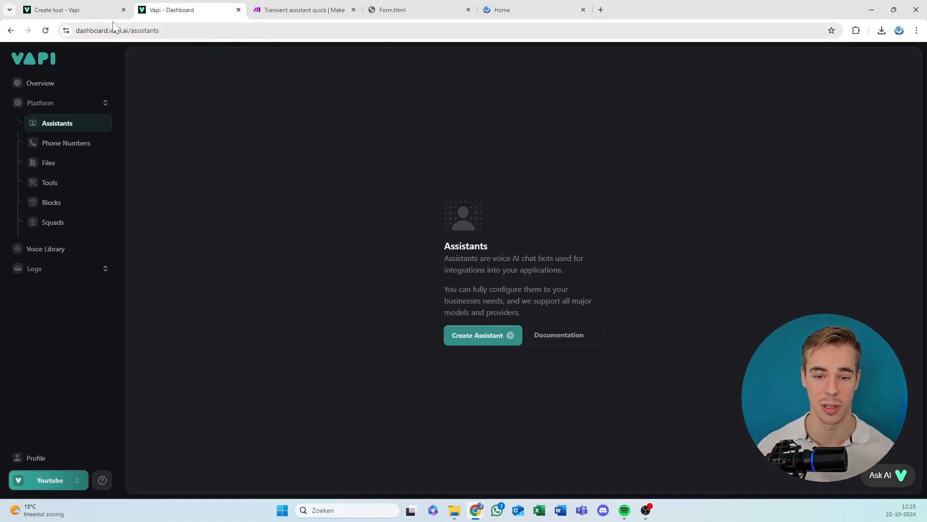
click(299, 9)
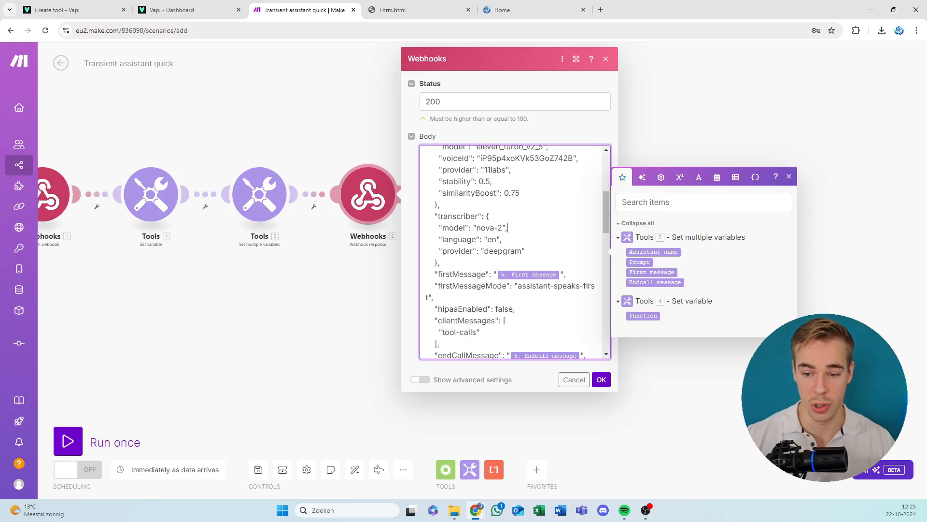
click(602, 379)
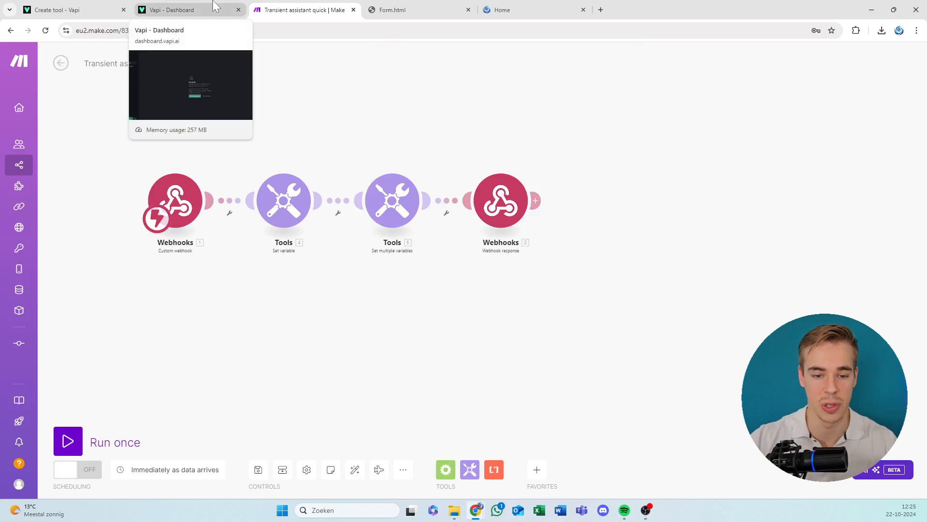
Review the Function variable in the Set variable module and the assistant variables in the Set multiple variables module.
click(284, 212)
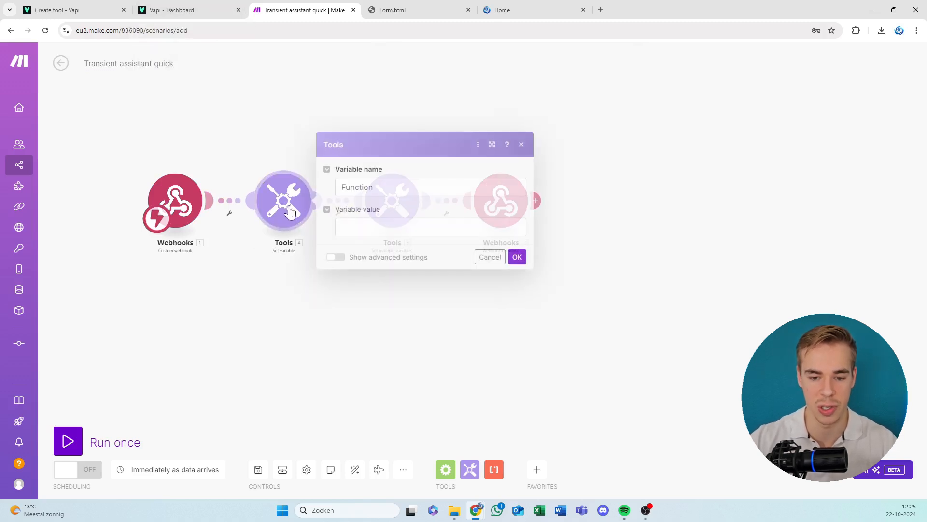
click(259, 149)
click(378, 203)
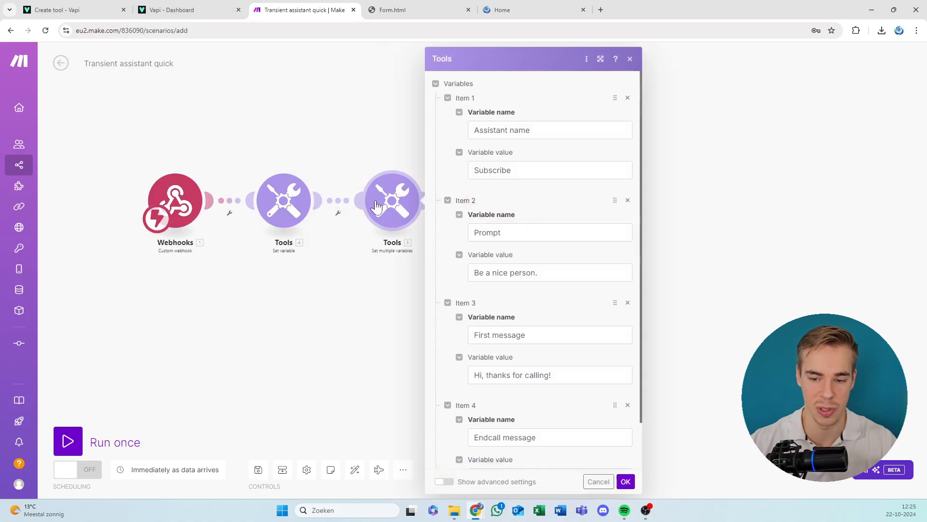
click(378, 124)
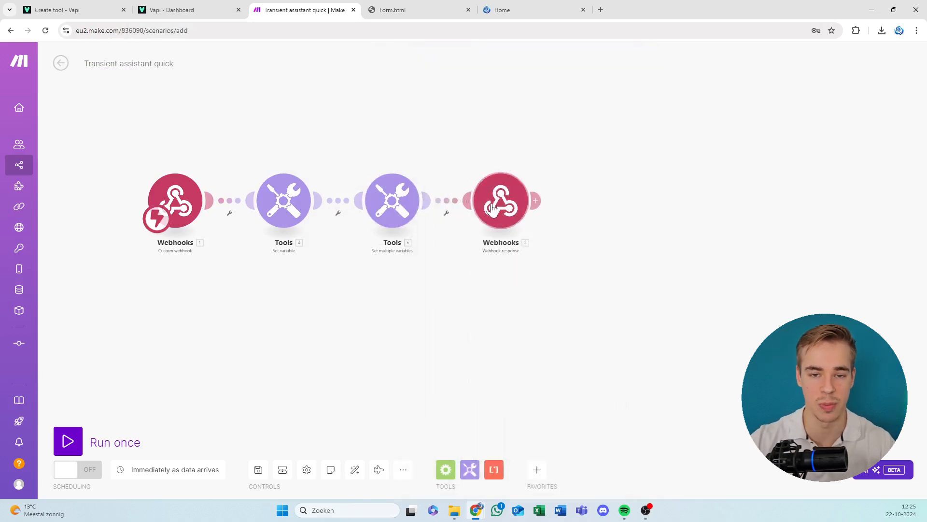
Reopen the Webhook response module and check where the Function, Prompt and message variables are used in its JSON body.
click(500, 211)
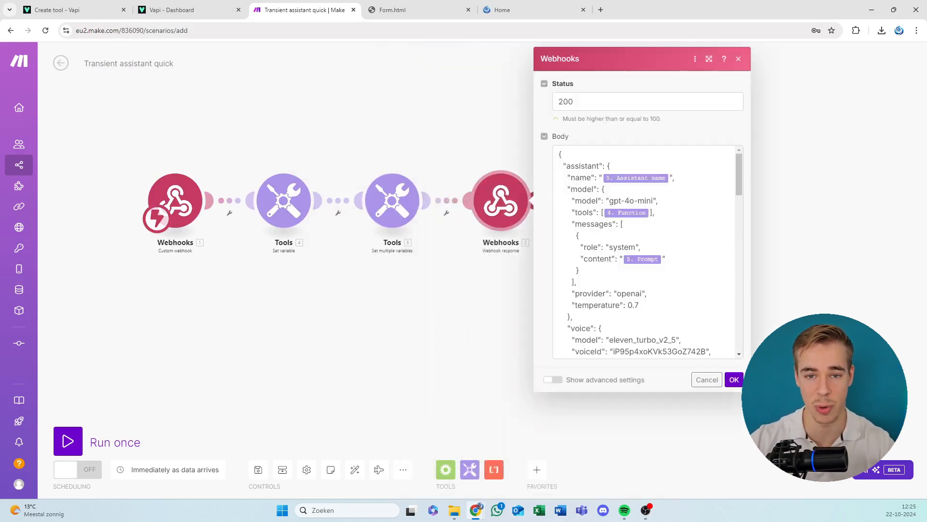
scroll(645, 251, down, 4)
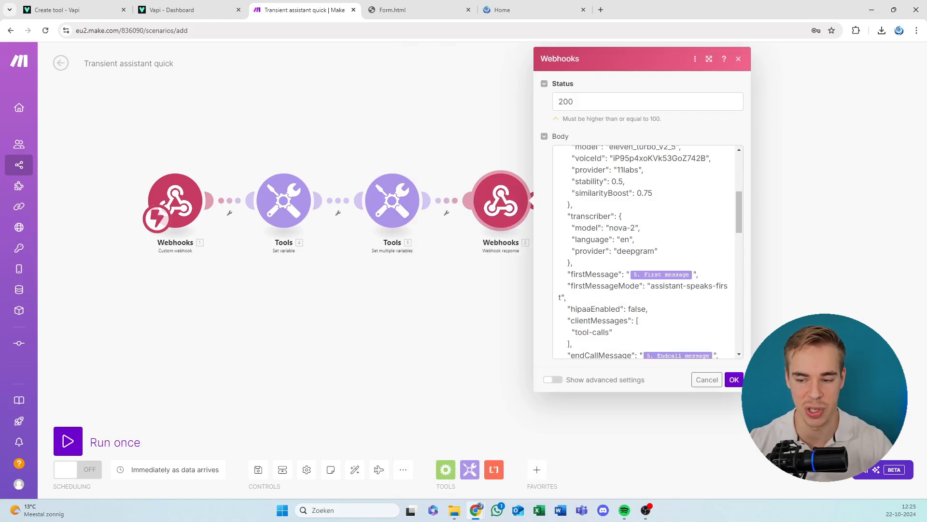
scroll(645, 251, down, 5)
scroll(645, 251, up, 2)
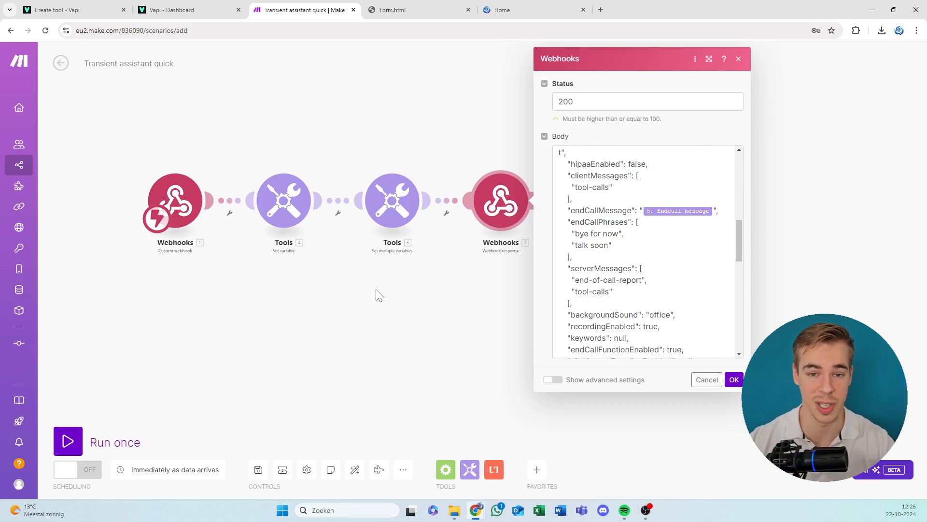
scroll(647, 252, up, 6)
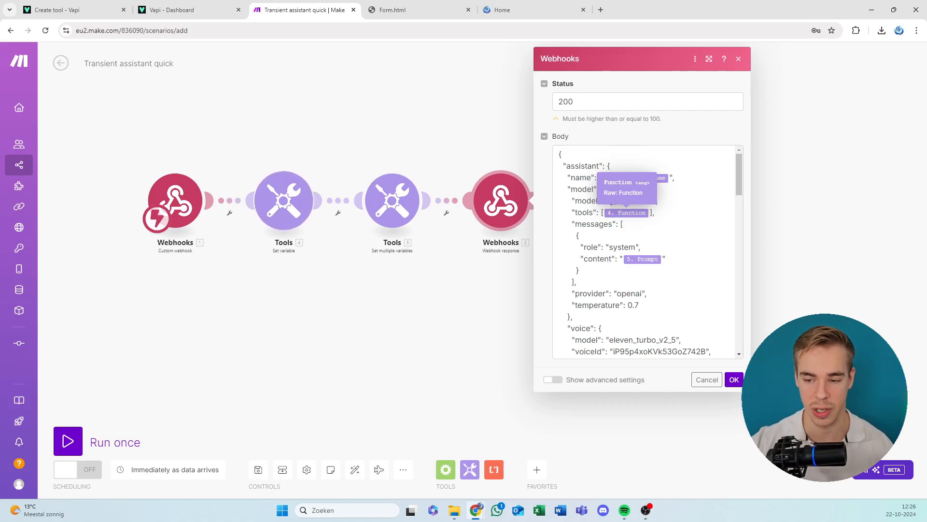
Check the Function variable in the tools array of the Webhook response body and its value field in the Set variable module.
click(651, 213)
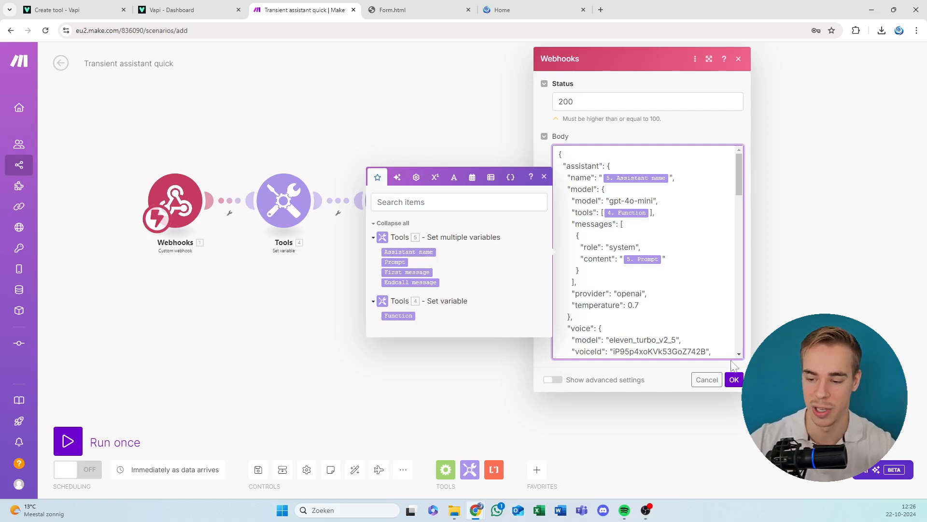
click(734, 379)
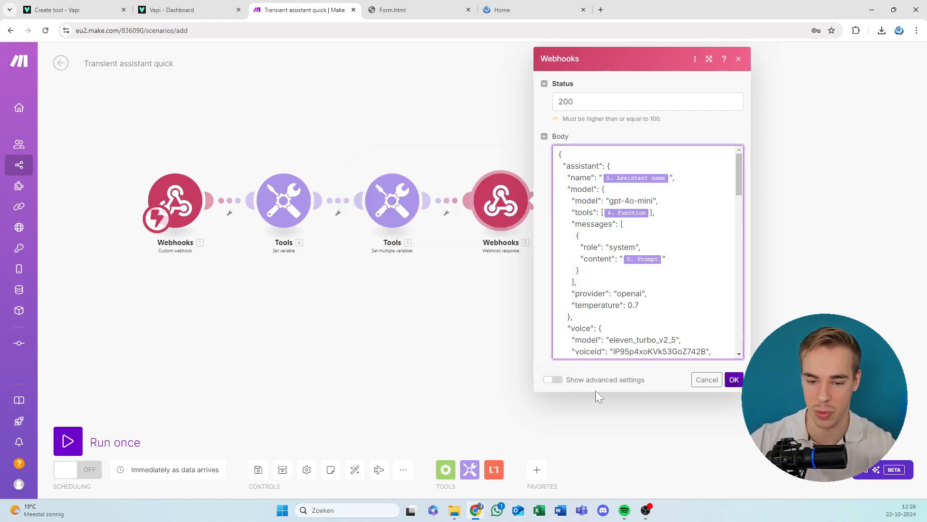
click(507, 212)
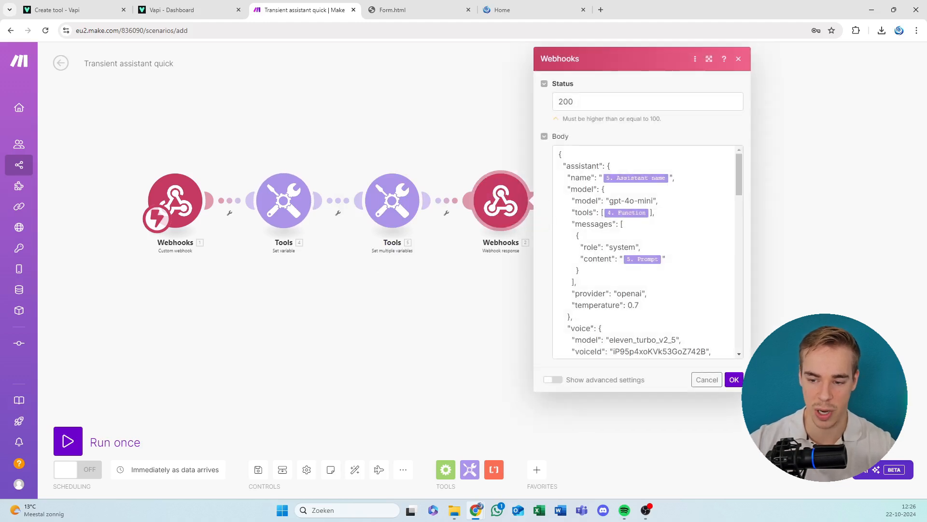
click(604, 212)
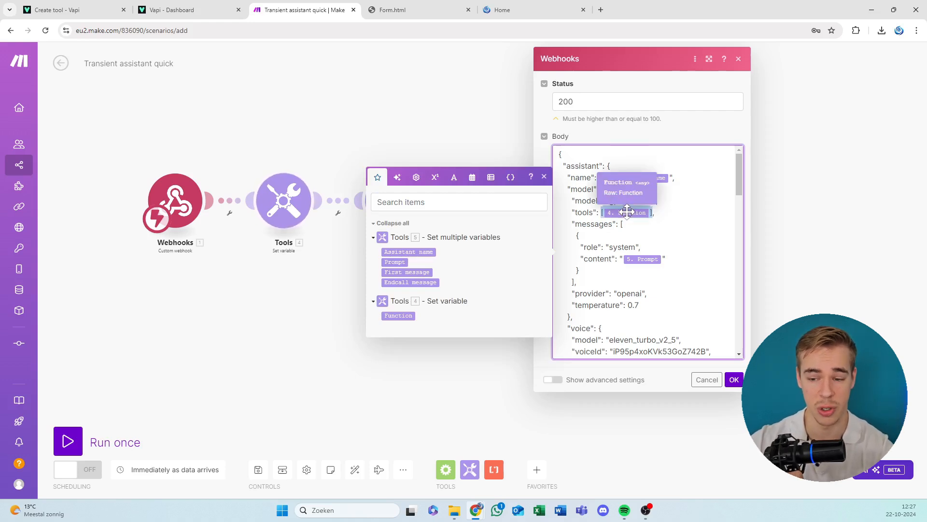
click(269, 215)
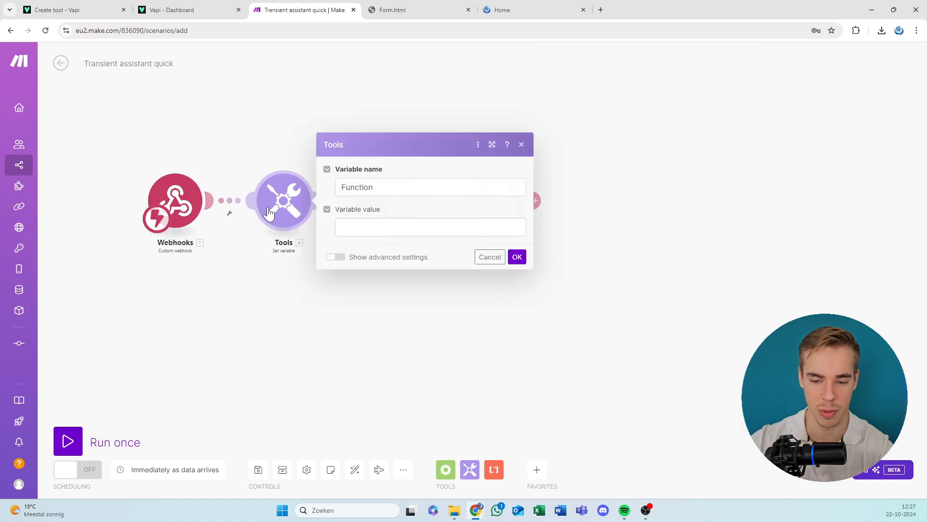
click(377, 227)
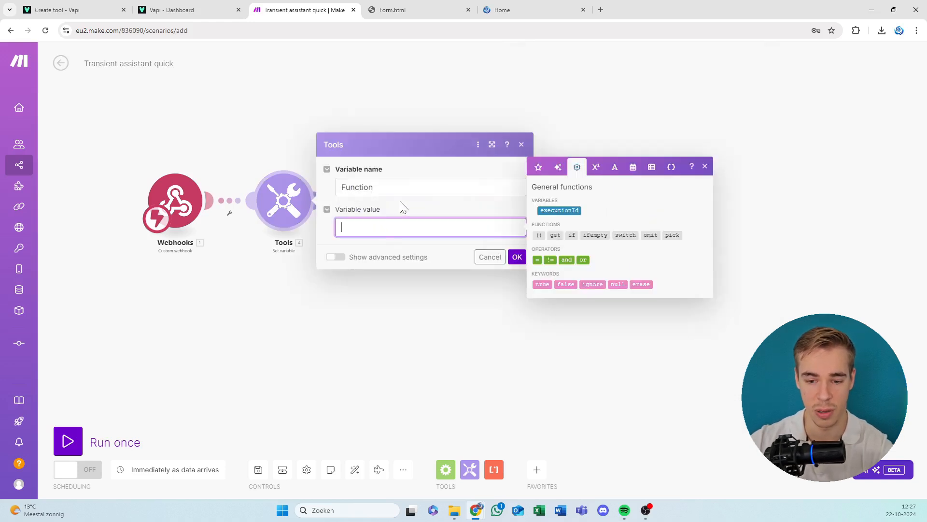
click(517, 257)
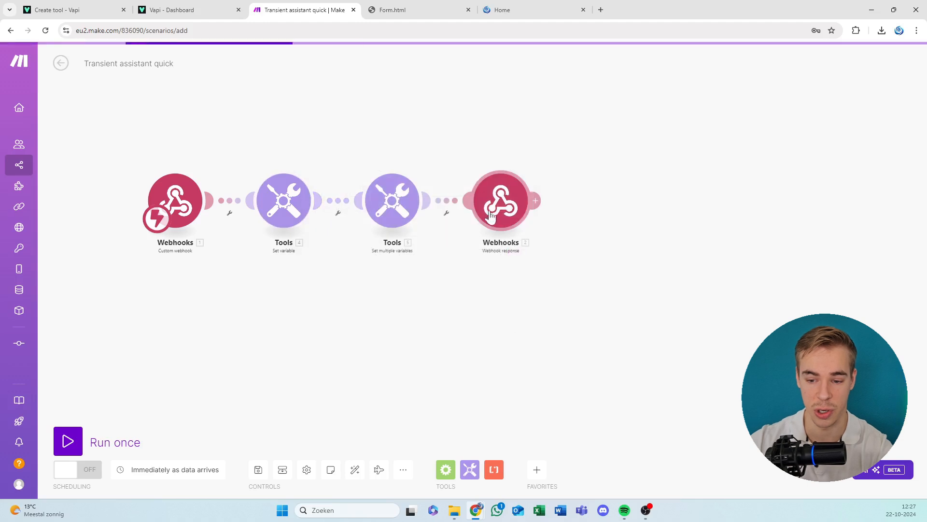
Review the assistant name, prompt, first message and endcall message values in Set multiple variables, and revisit the Function variable.
click(400, 219)
key(Escape)
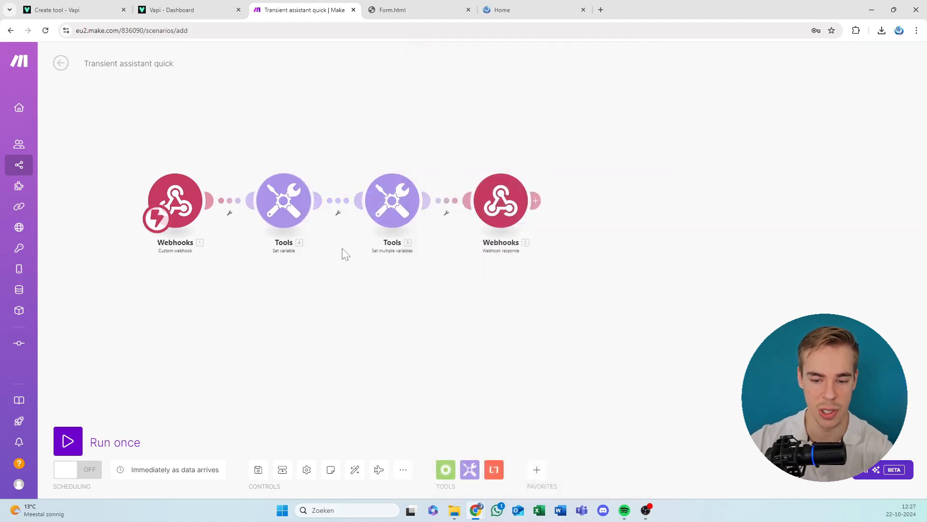
click(394, 208)
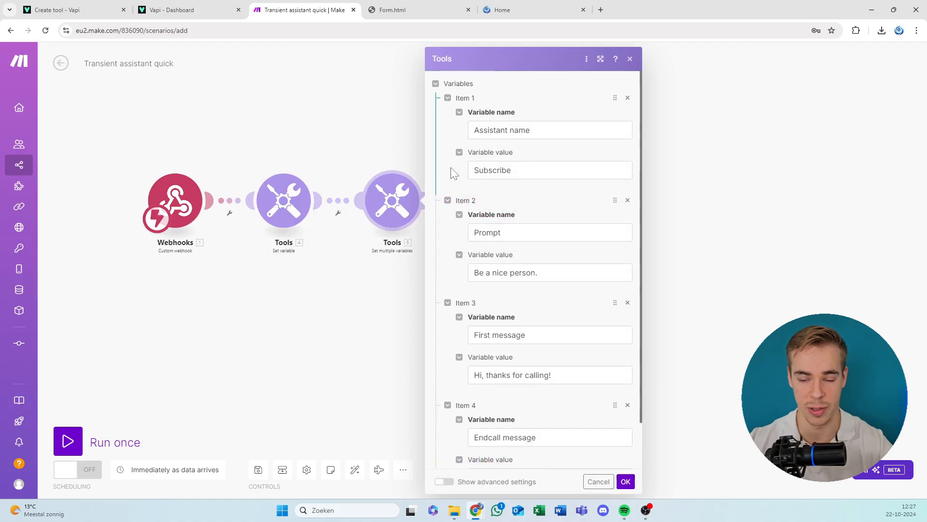
click(523, 171)
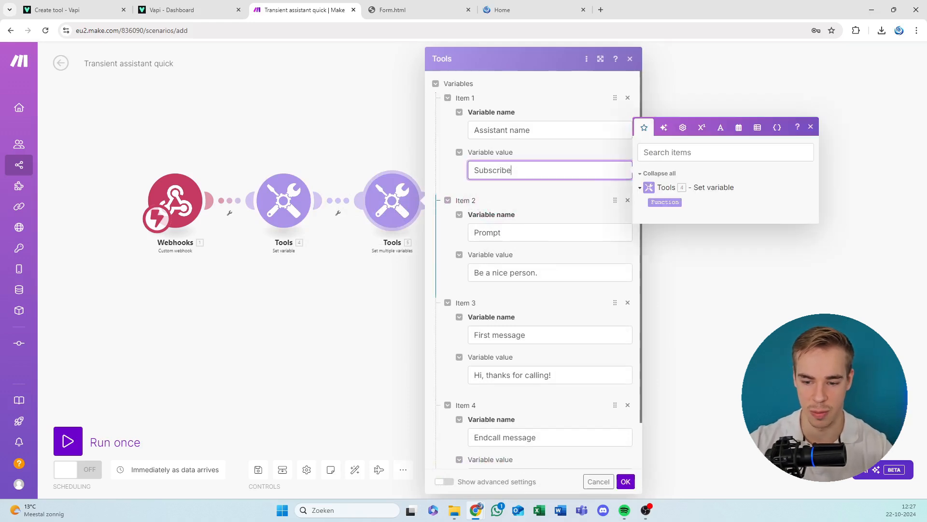
drag(541, 273, 503, 273)
click(499, 273)
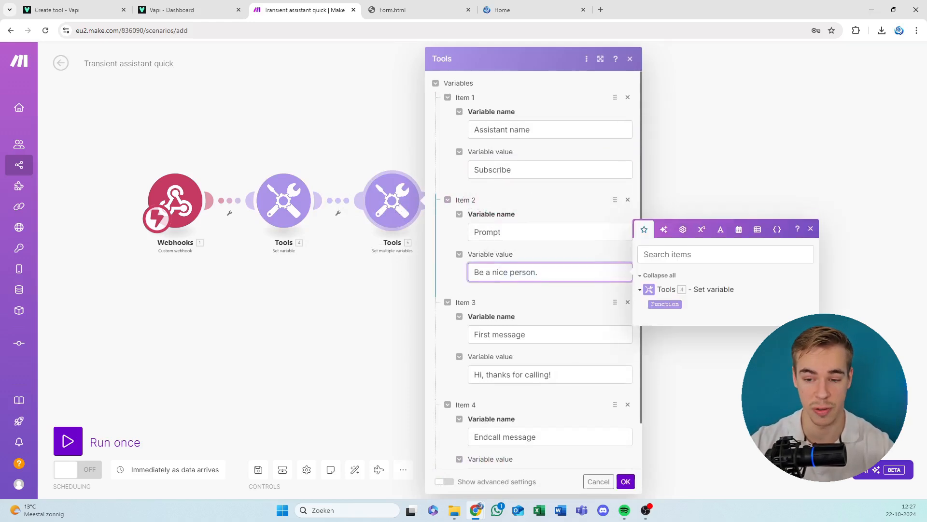
scroll(500, 193, down, 1)
click(500, 122)
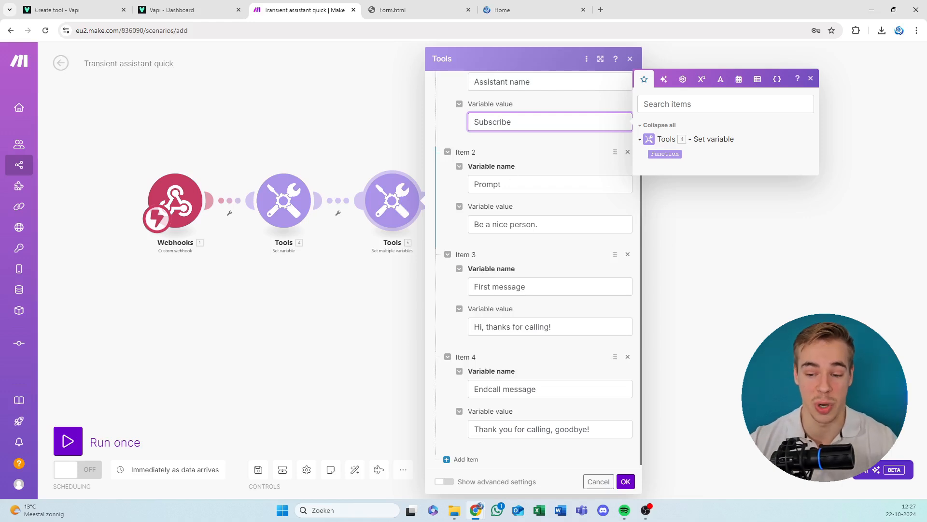
click(526, 224)
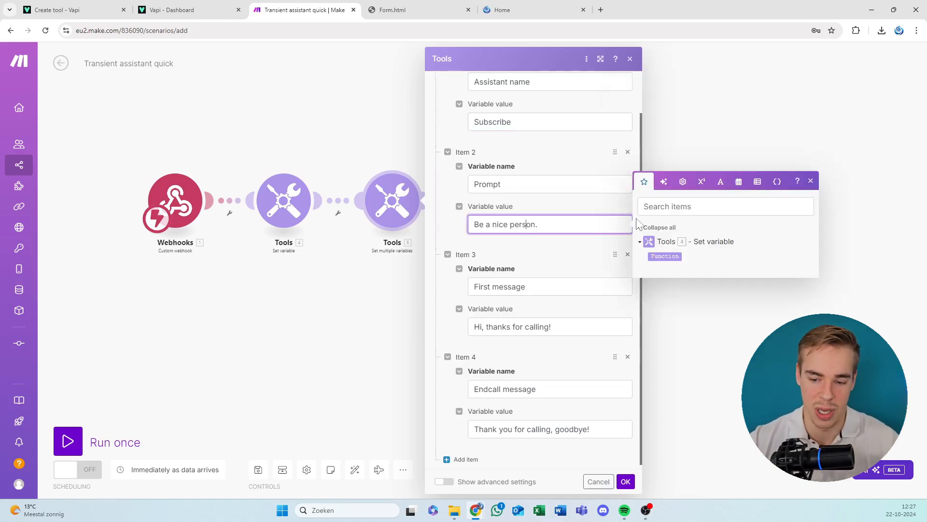
click(519, 327)
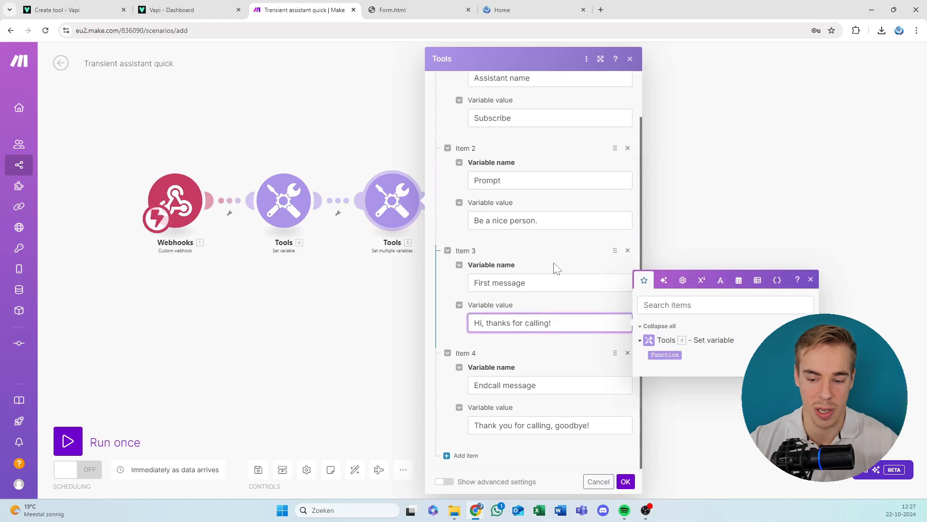
click(560, 423)
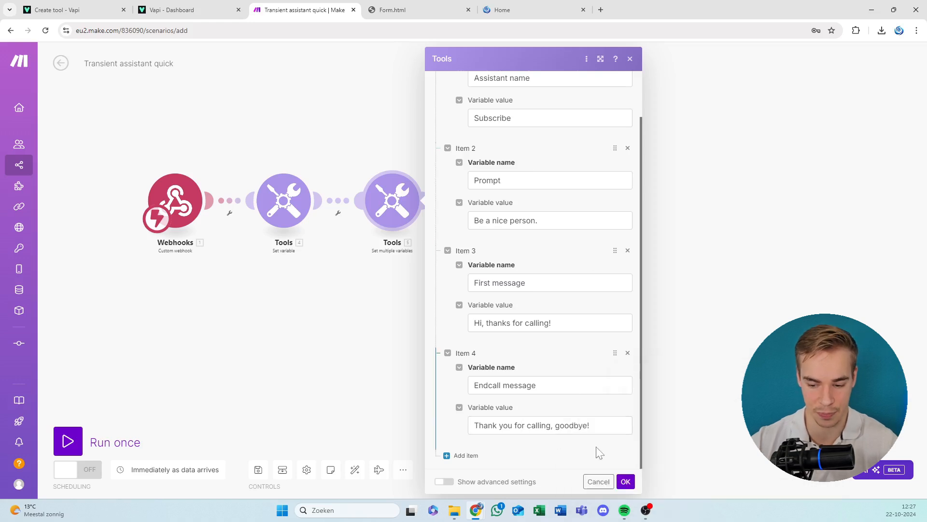
click(627, 484)
click(288, 211)
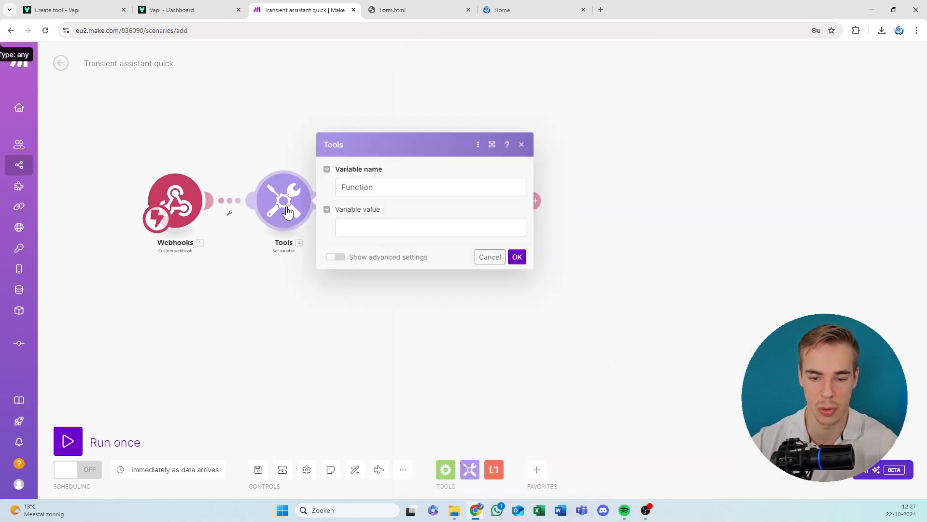
click(283, 120)
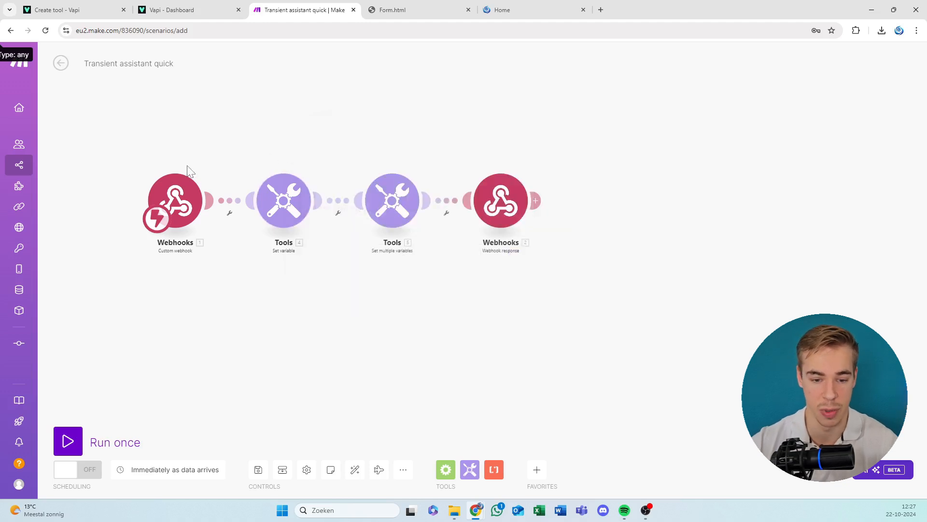
Create a webhook named "Vapi server url" for the scenario's Custom webhook trigger and confirm the module settings.
drag(201, 164, 271, 155)
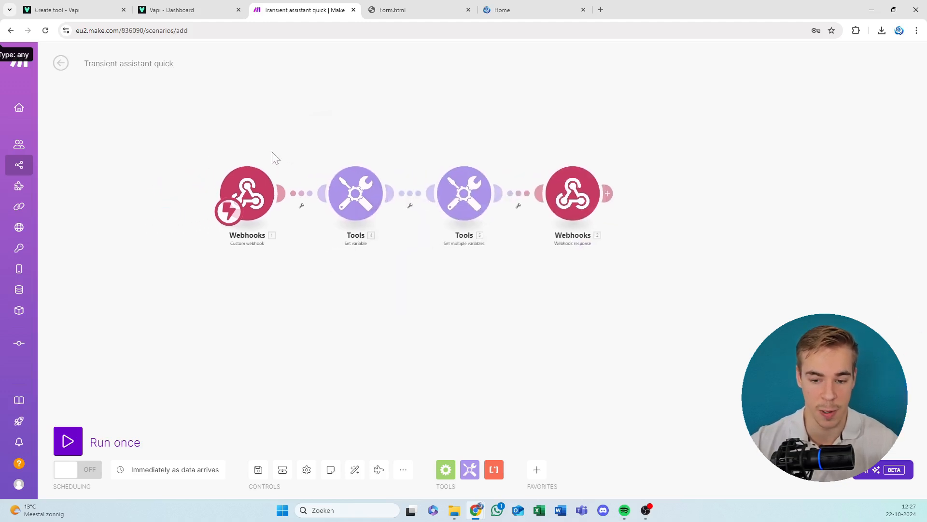
click(249, 193)
click(246, 144)
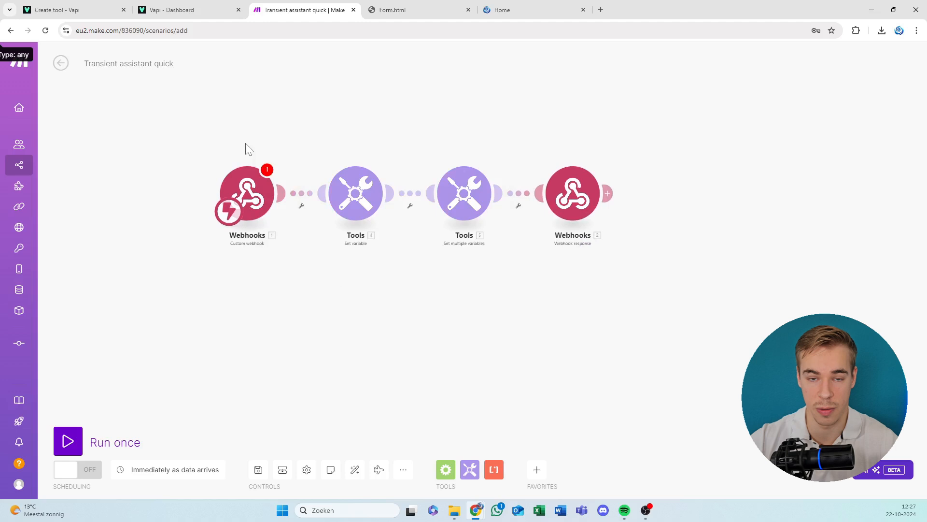
click(248, 179)
click(338, 193)
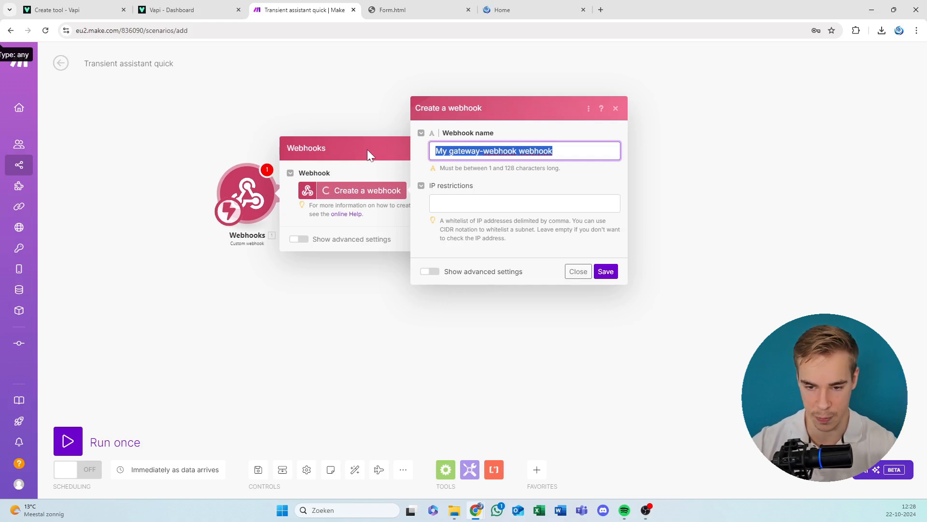
text(Vap)
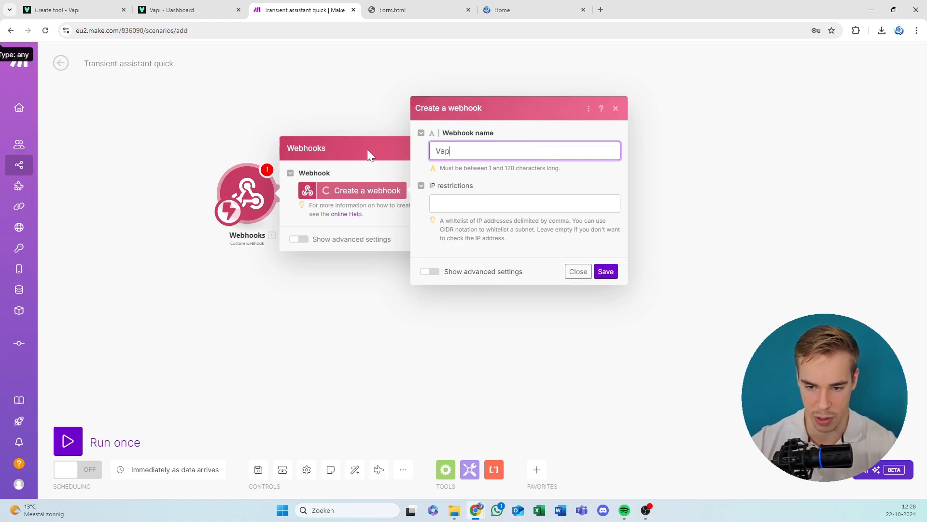
text(i web)
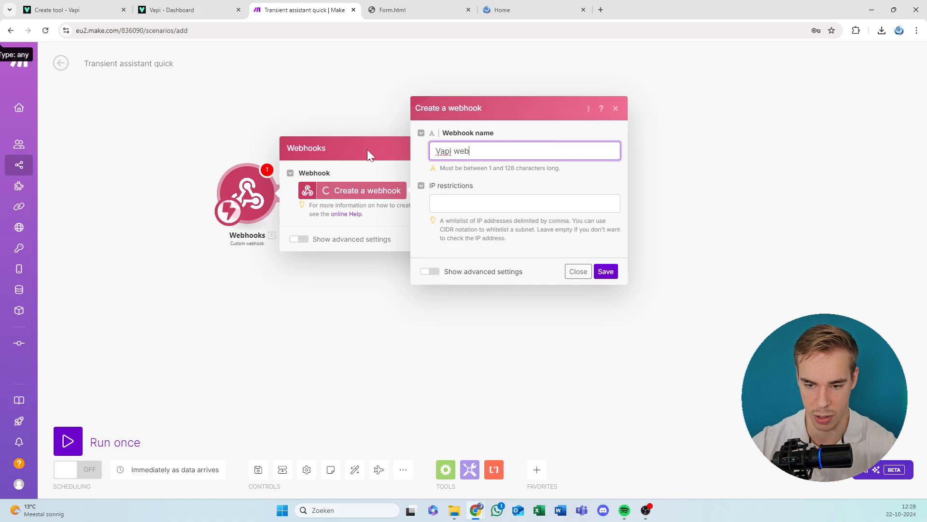
key(BackSpace)
key(BackSpace)
key(BackSpace)
text(server url)
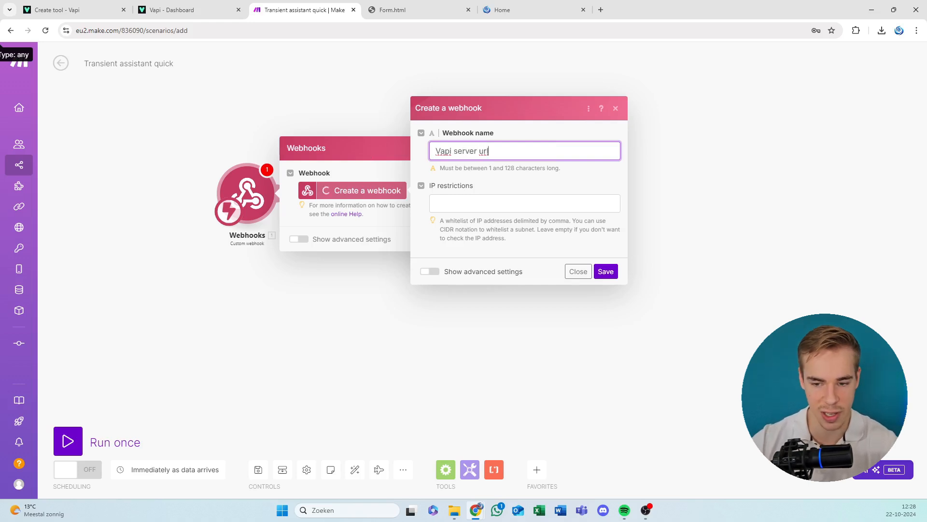
click(606, 271)
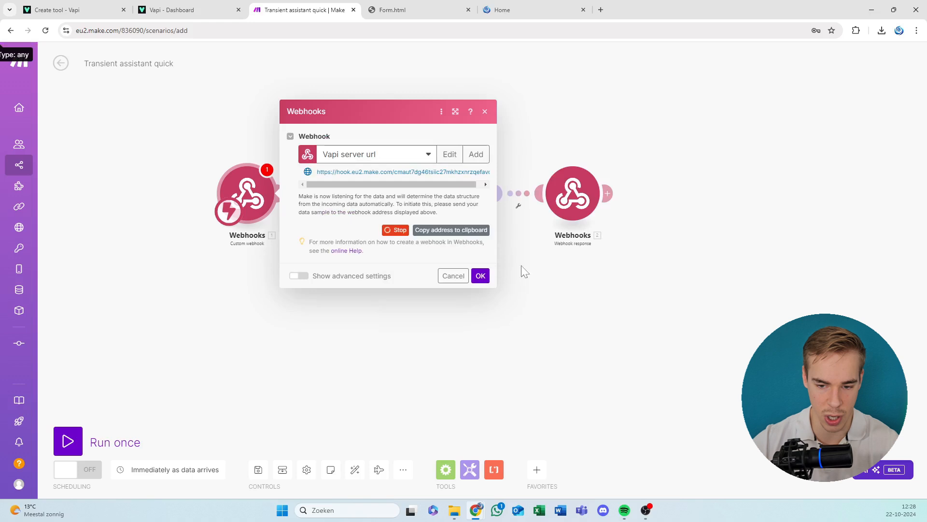
click(479, 279)
Recheck the Custom webhook settings, then auto-align the modules and save the scenario.
click(256, 212)
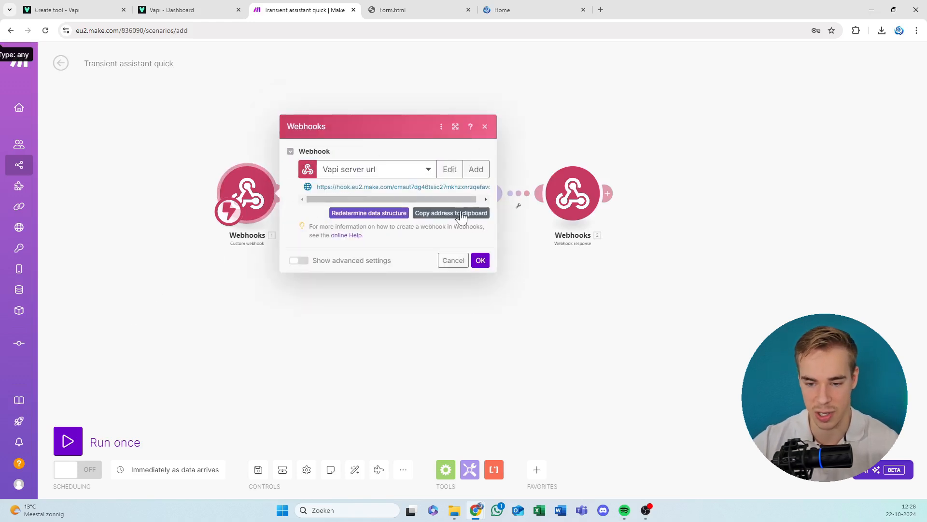
click(480, 261)
click(355, 469)
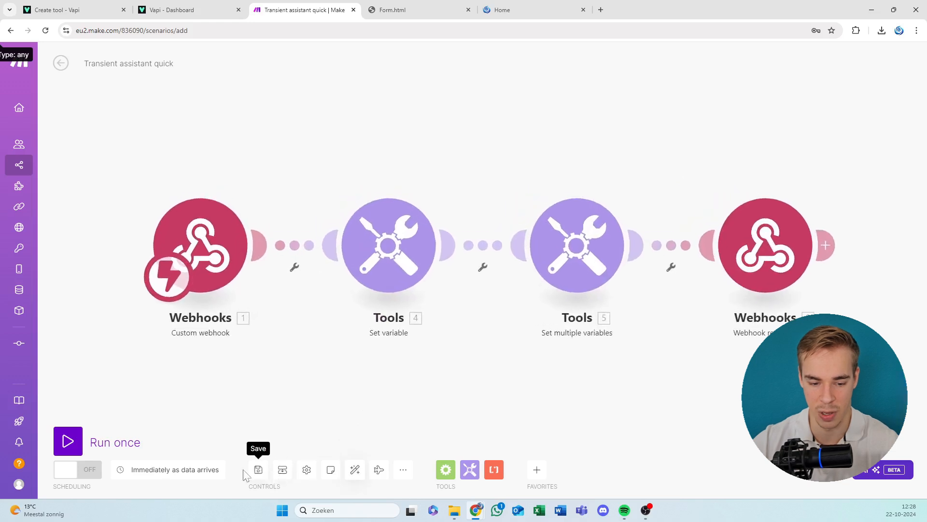
click(258, 469)
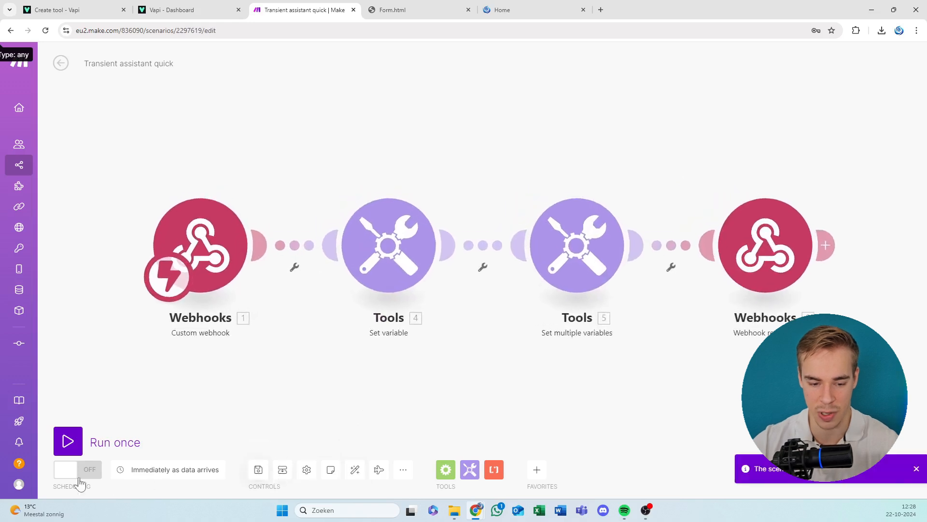
With the scenario's scheduling switched on, copy the "Vapi server url" webhook address and save the scenario again.
click(202, 243)
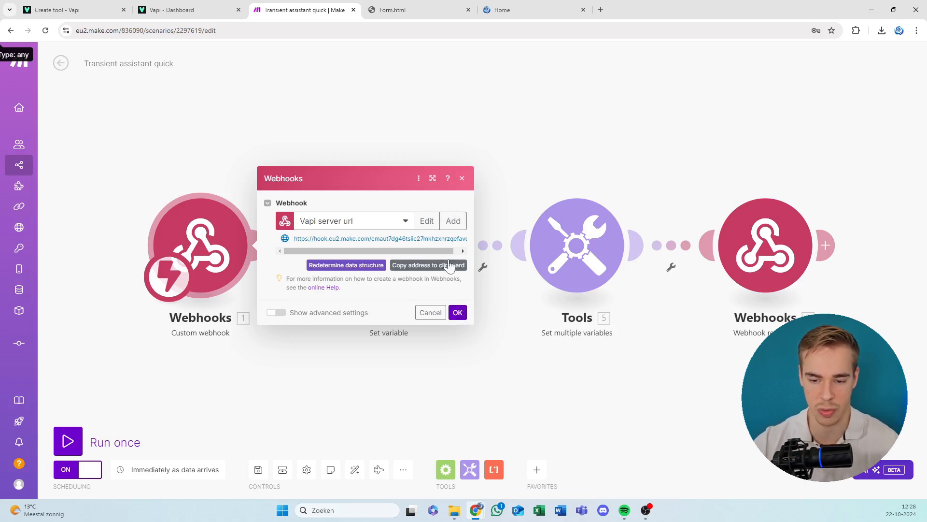
click(459, 314)
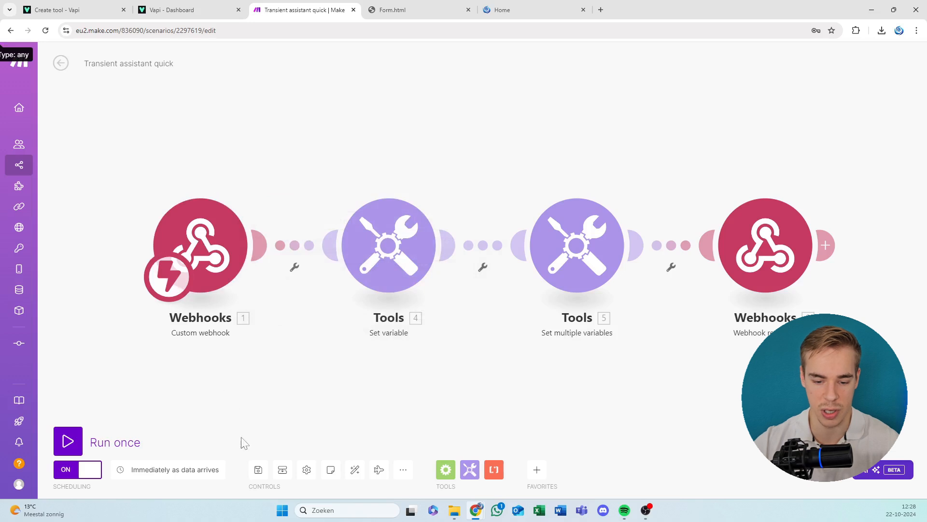
click(259, 470)
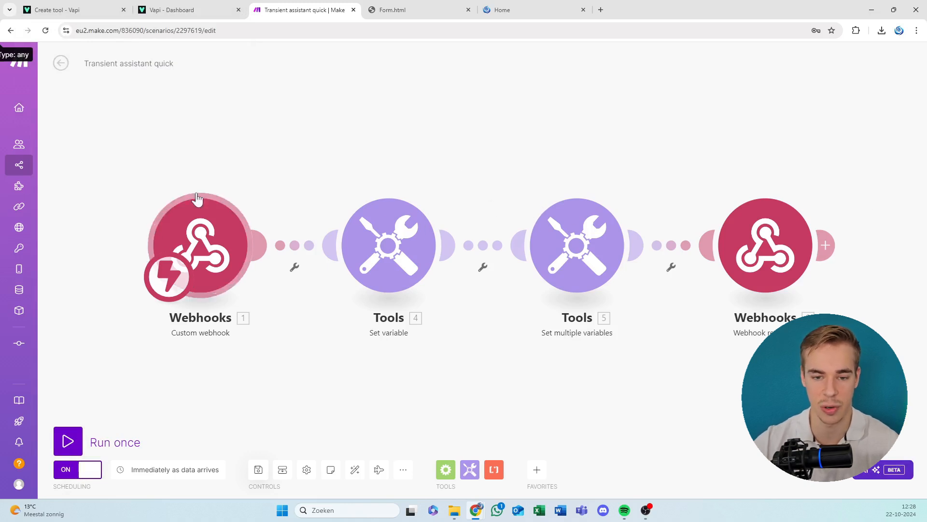
Switch to the Vapi dashboard and open the settings of the Youtube organization, where the Server URL is configured.
click(151, 5)
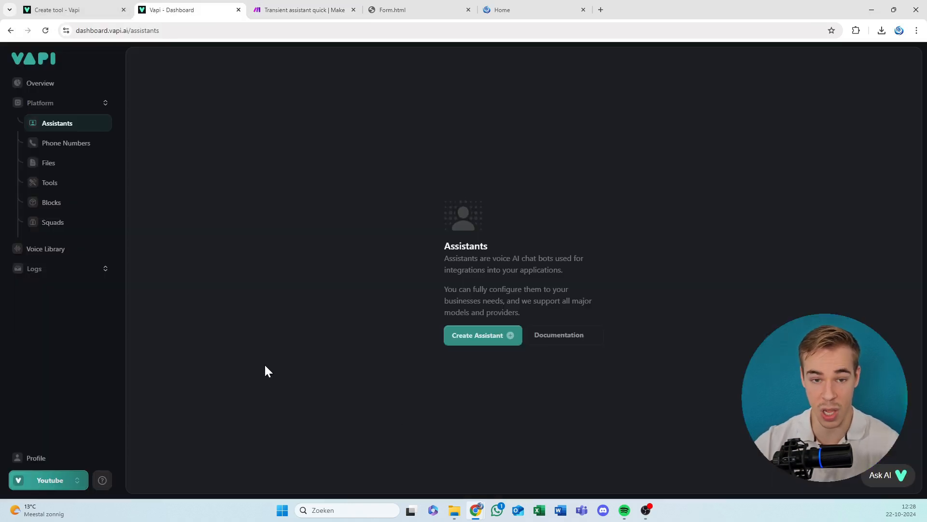
click(102, 480)
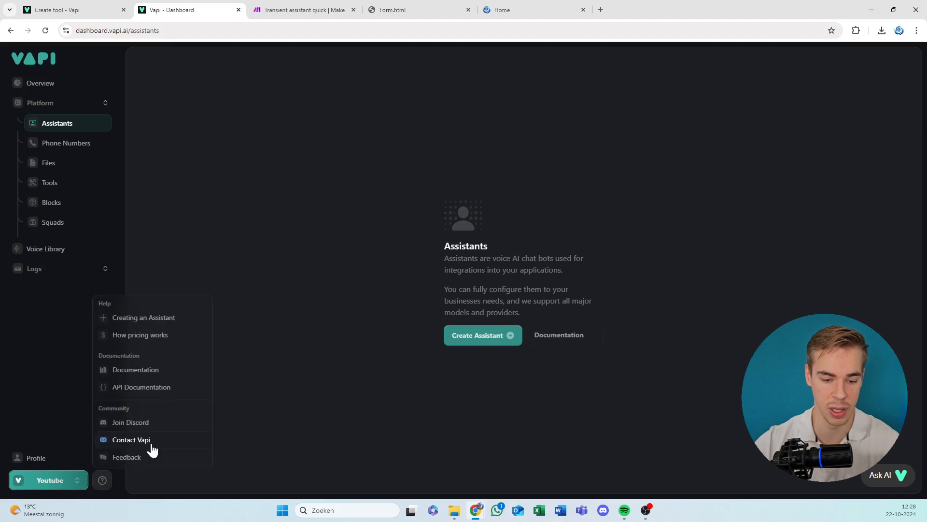
click(82, 370)
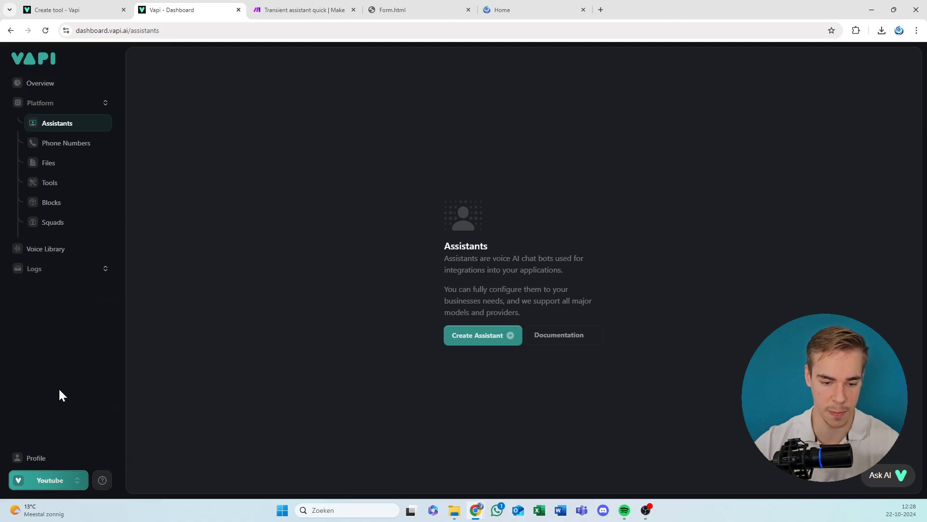
click(79, 479)
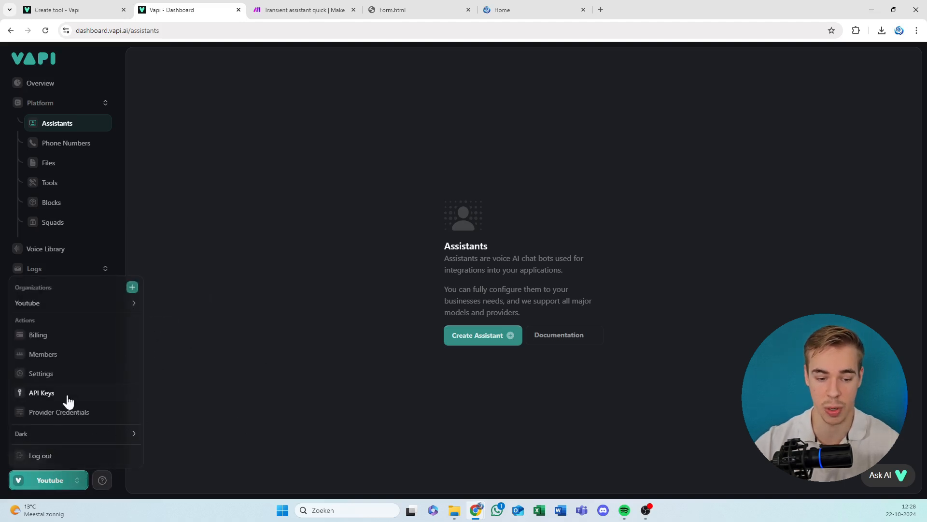
click(68, 381)
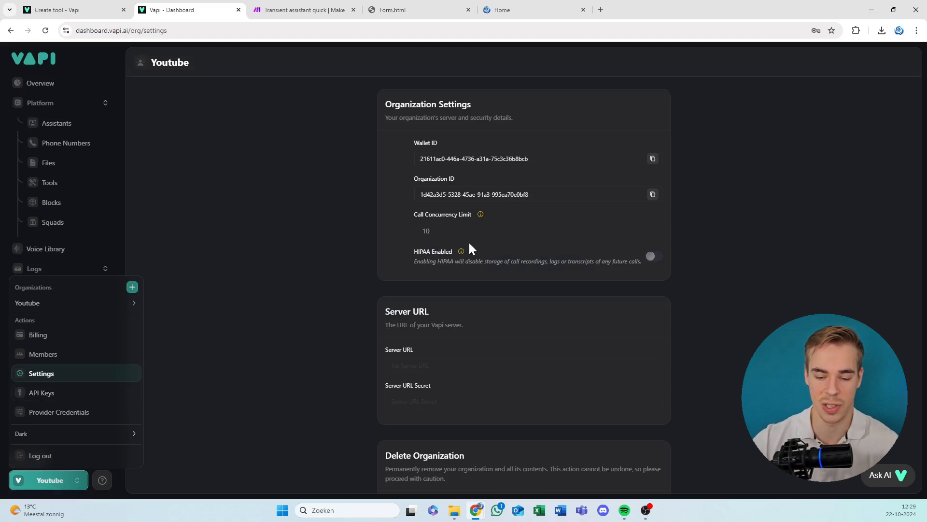
Set the Server URL in the Youtube organization's settings to the copied Make webhook address.
click(226, 318)
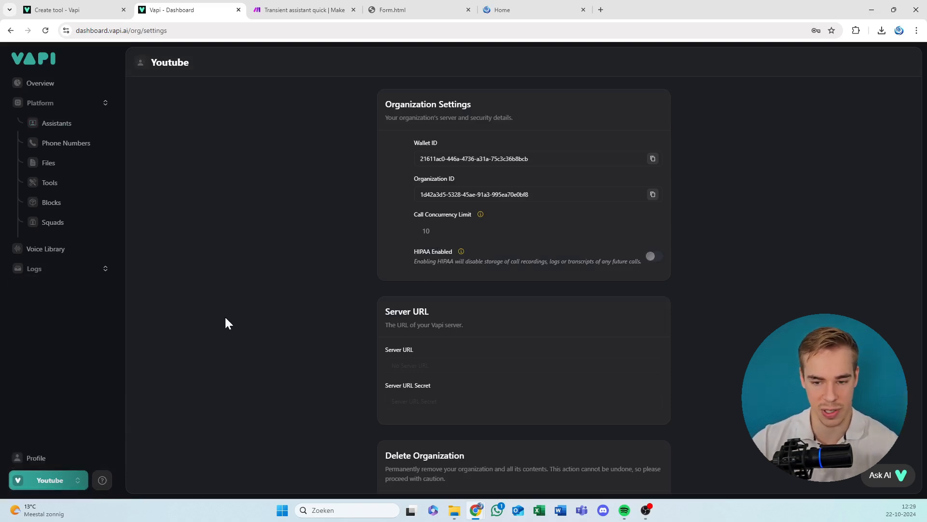
scroll(445, 250, down, 1)
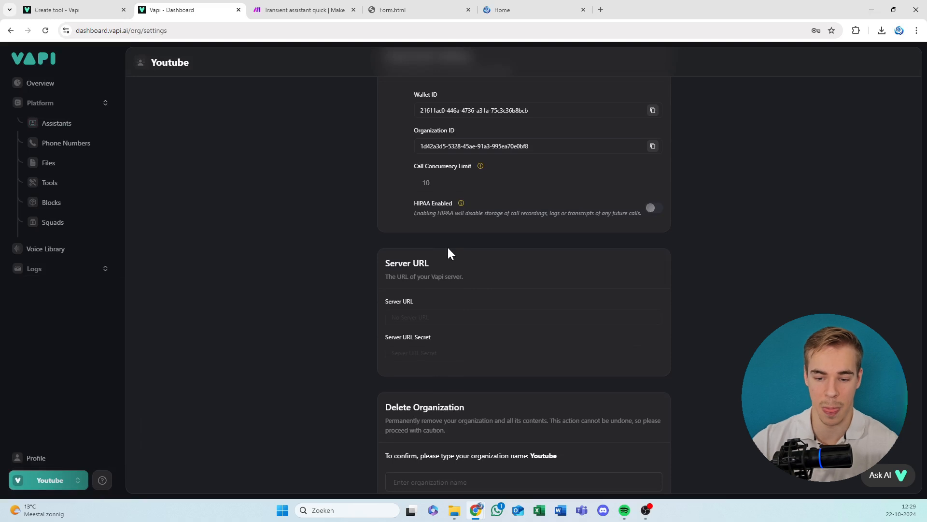
scroll(425, 305, down, 1)
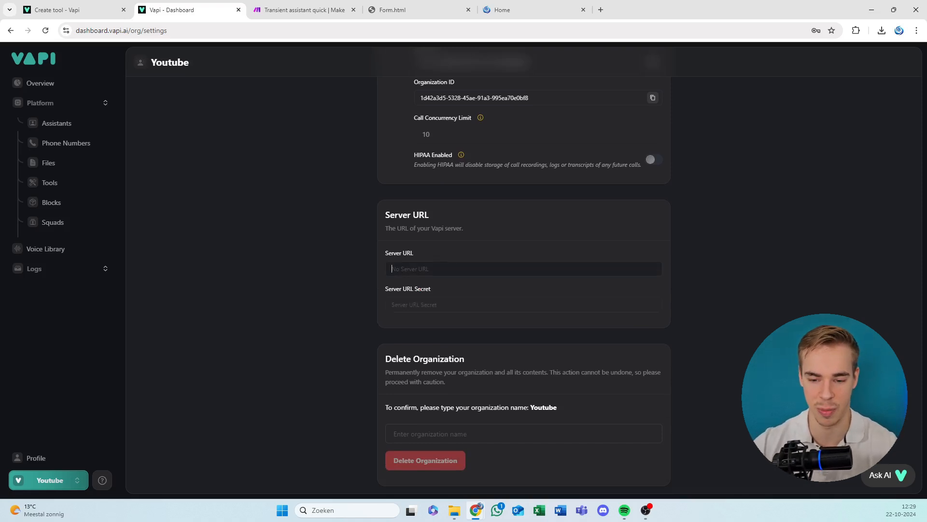
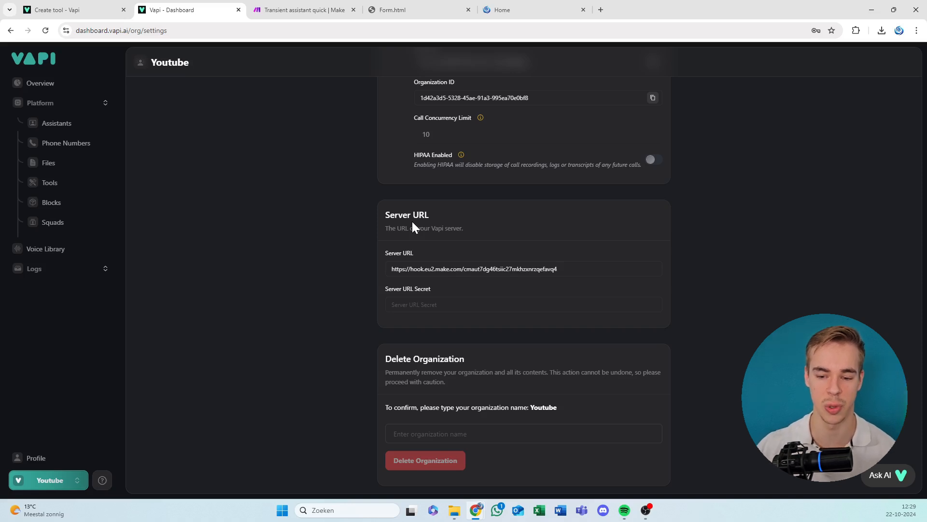
drag(545, 269, 483, 269)
click(482, 214)
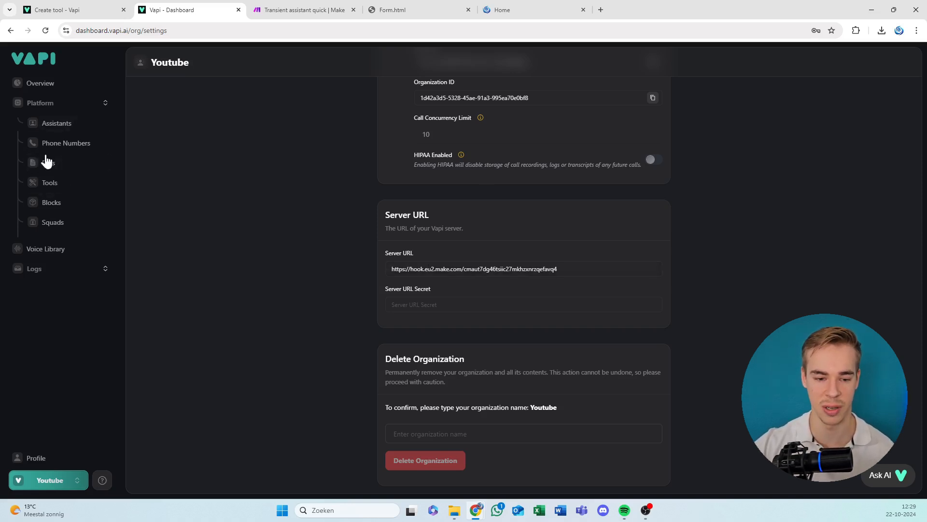
Open the purchased phone number's inbound settings and check the Assistant selection without assigning an assistant.
click(67, 144)
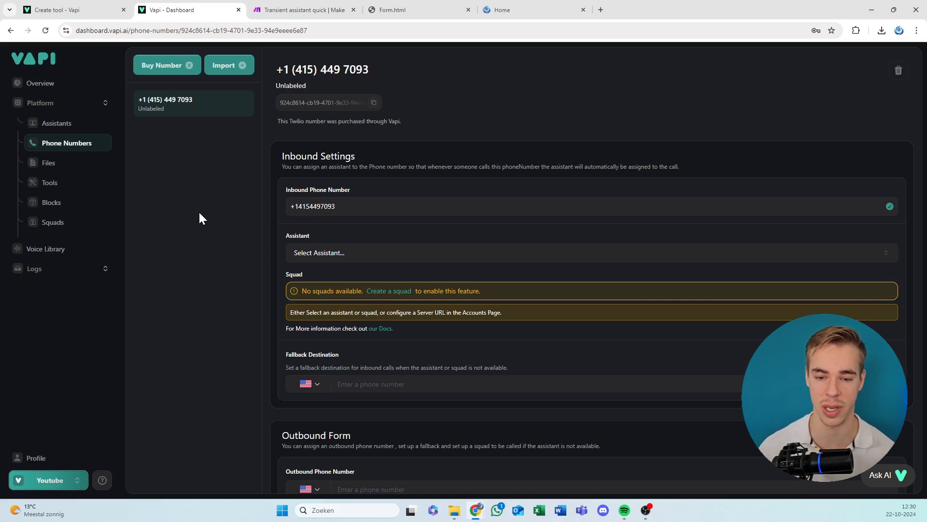
click(358, 252)
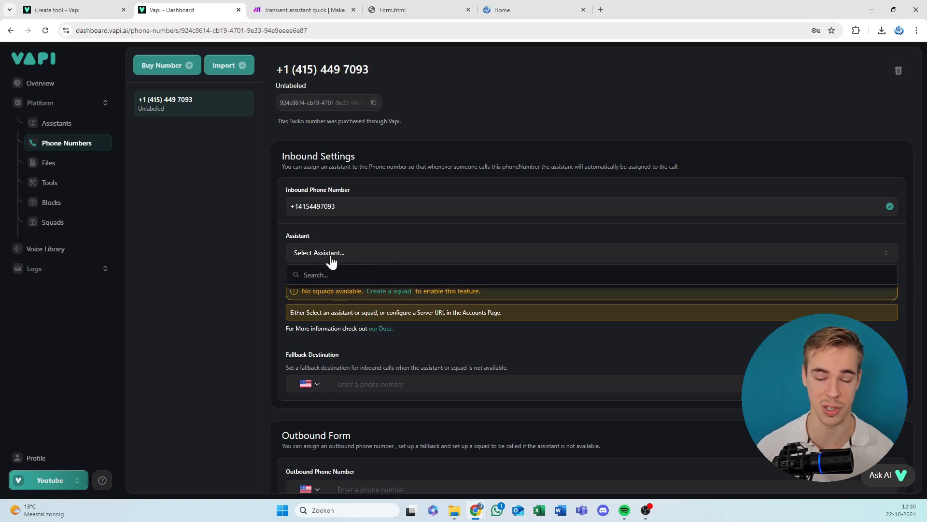
click(294, 236)
Switch to the Transient assistant quick scenario in Make, review the Webhook response module's JSON body without editing it, and save the scenario.
click(318, 5)
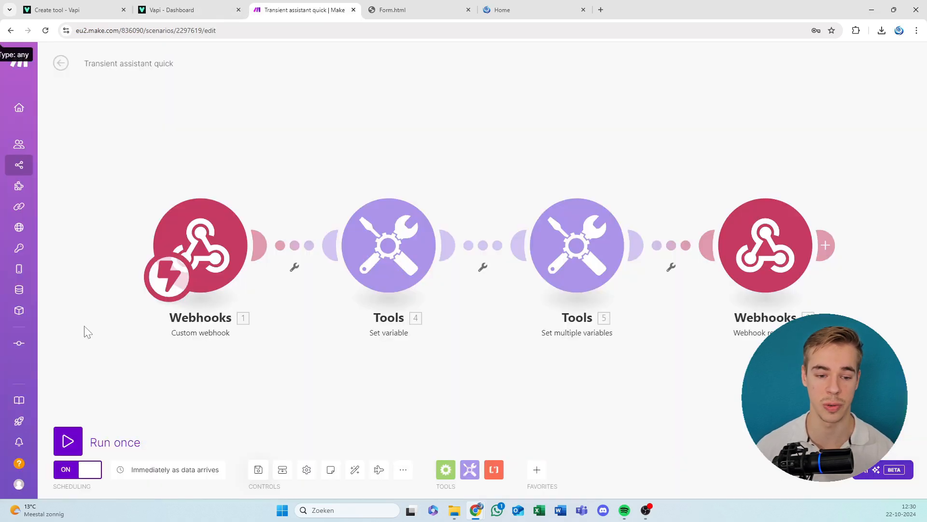
scroll(208, 300, down, 1)
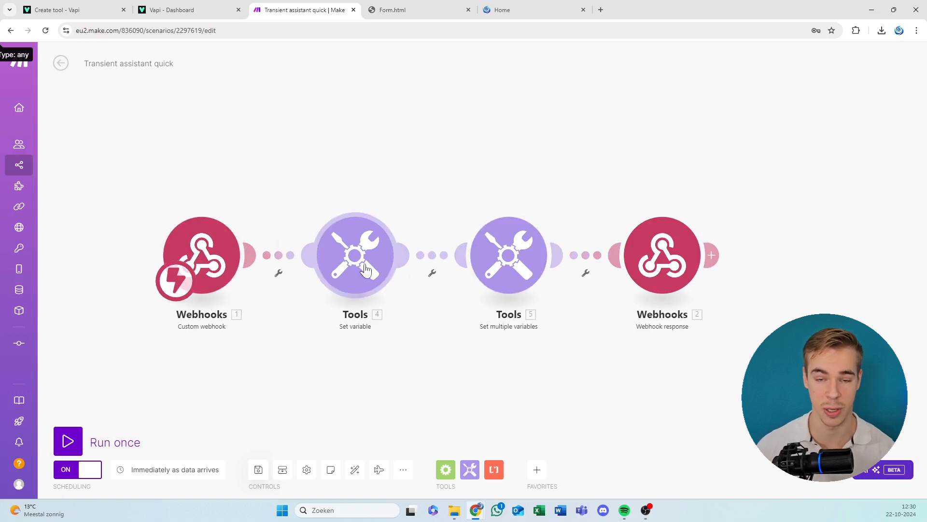
click(709, 255)
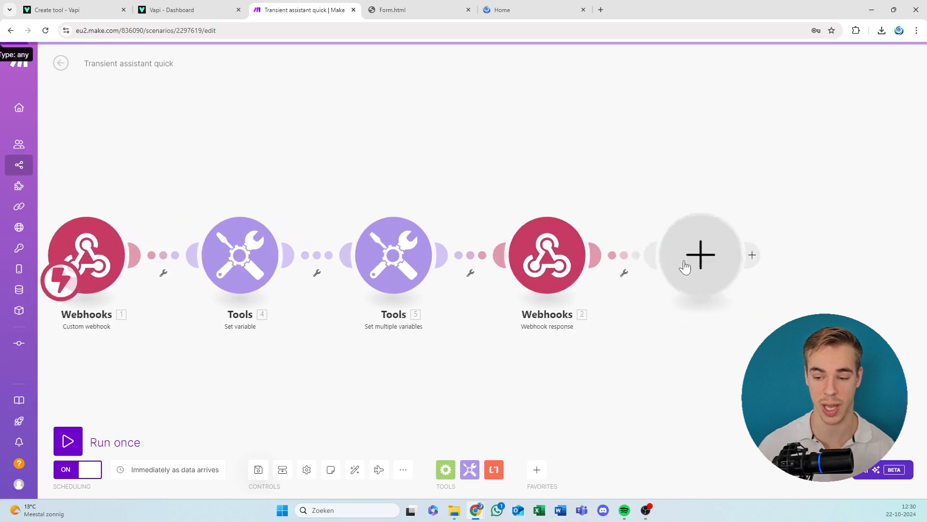
click(501, 189)
click(546, 260)
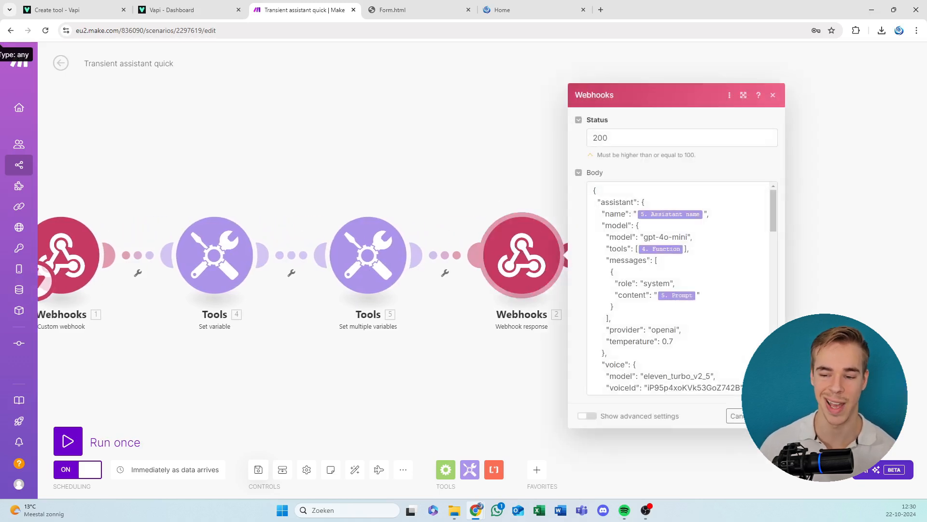
scroll(681, 290, down, 10)
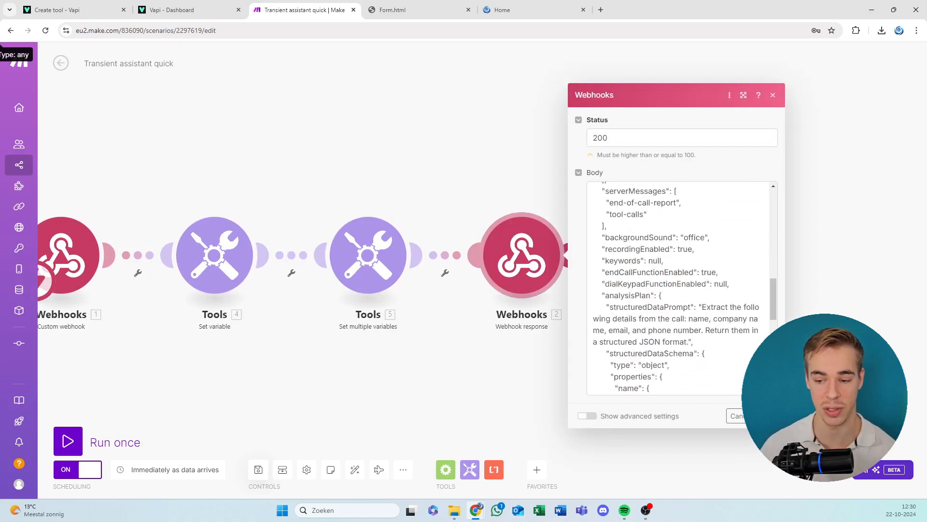
scroll(676, 290, up, 10)
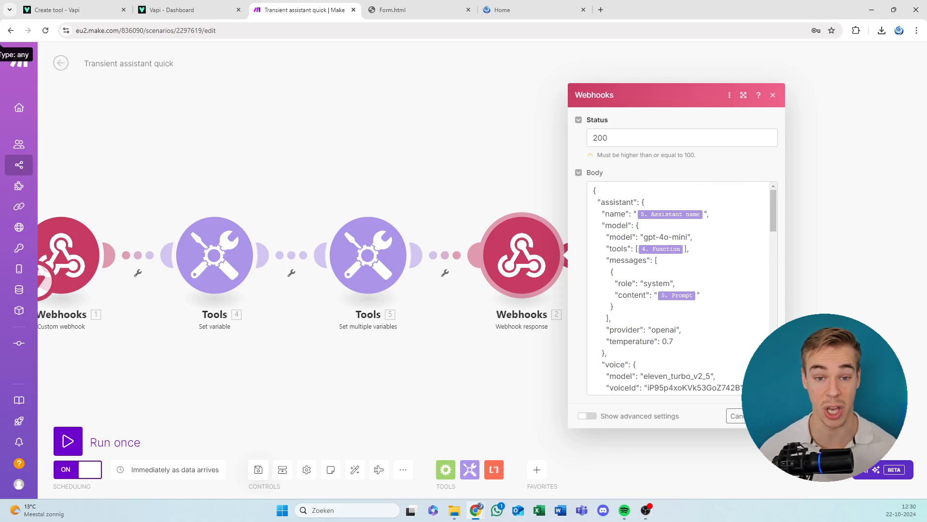
drag(602, 214, 616, 365)
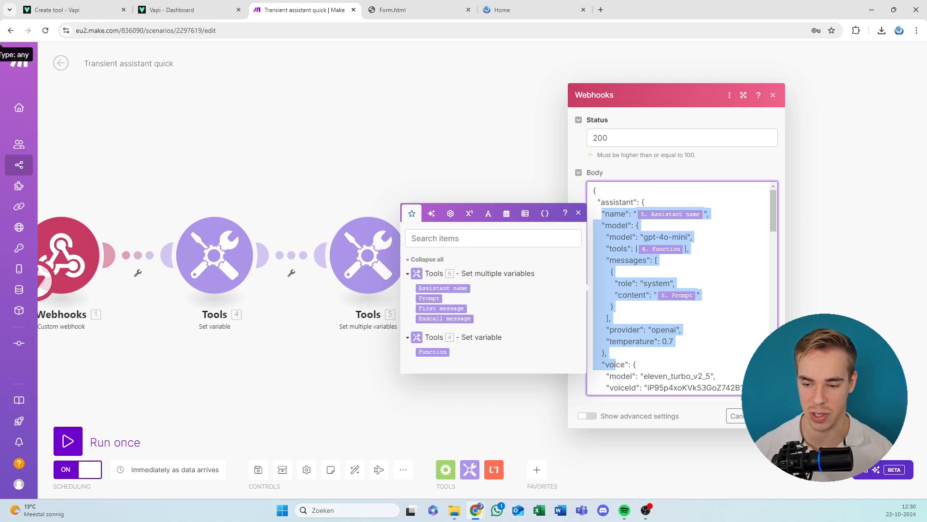
click(741, 416)
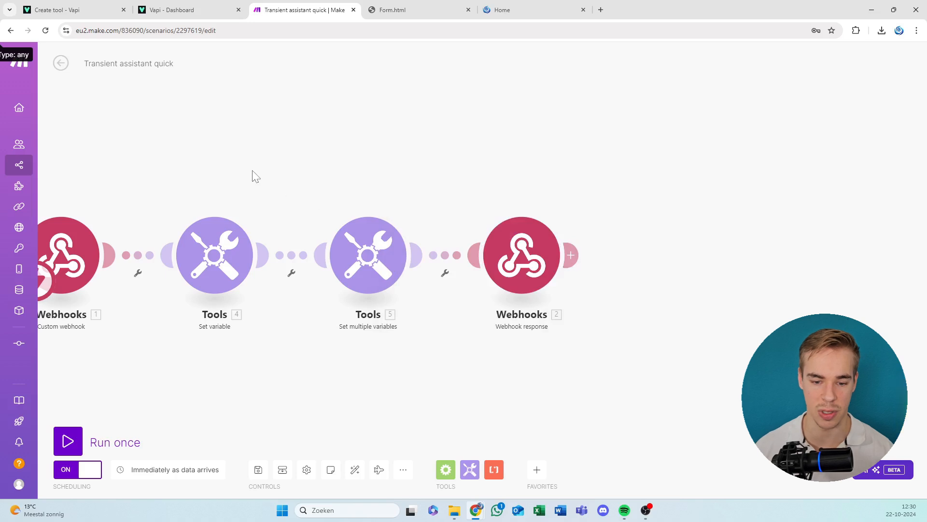
drag(181, 218, 284, 216)
click(257, 470)
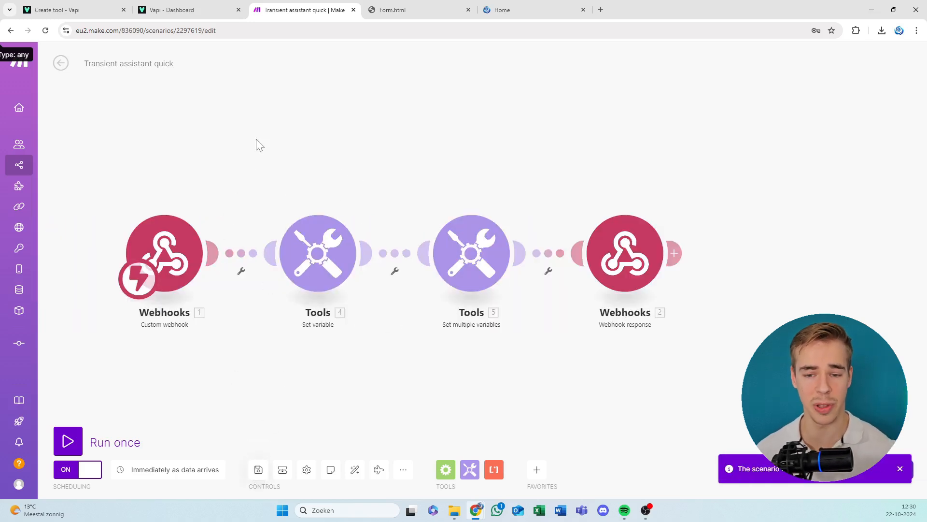
Open the Tools JSON generator scenario in a new browser tab and close the Vapi Create tool tab.
right_click(19, 71)
click(73, 76)
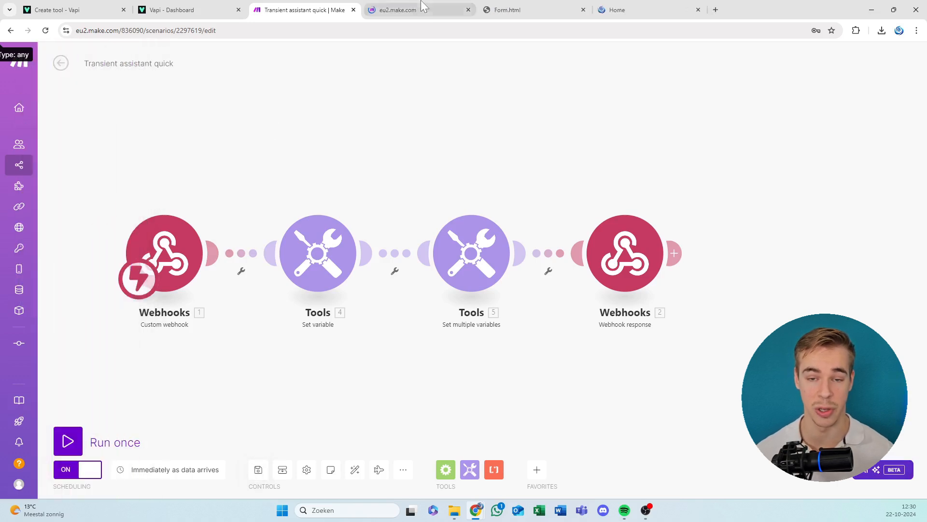
click(423, 5)
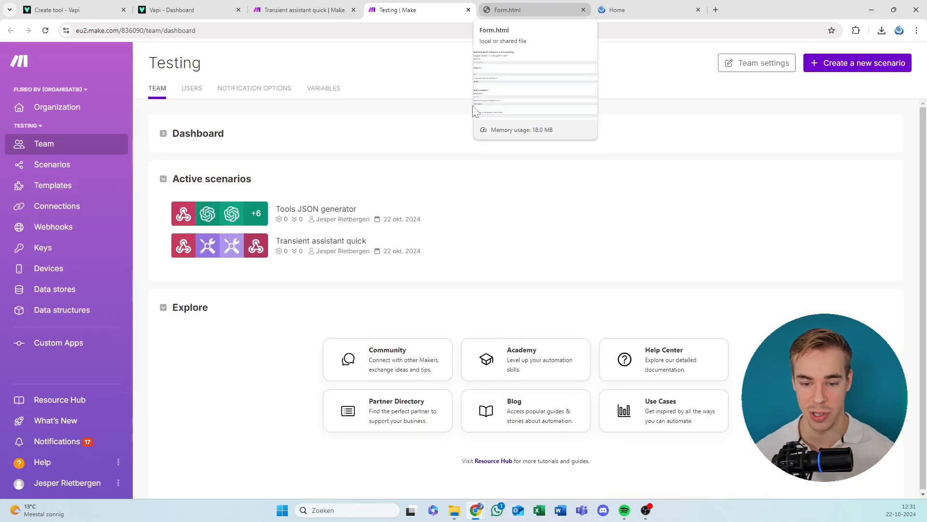
click(315, 221)
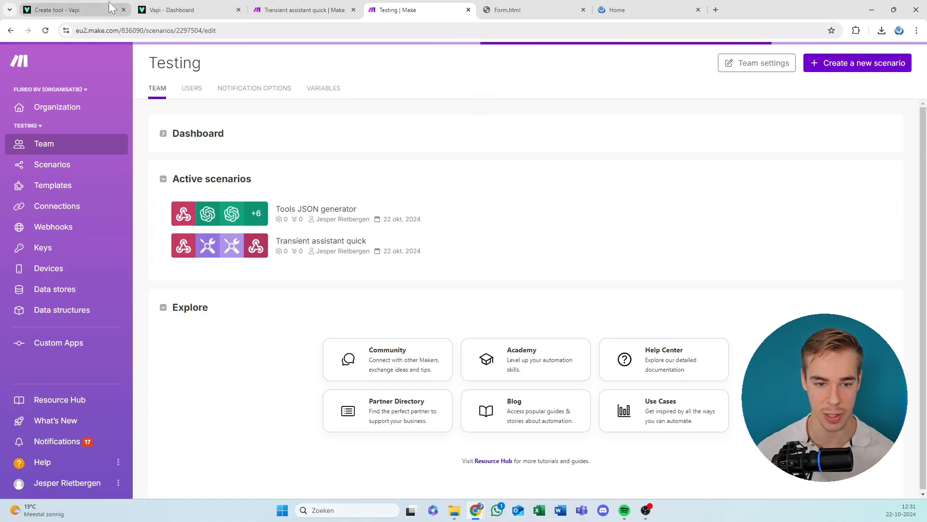
click(124, 10)
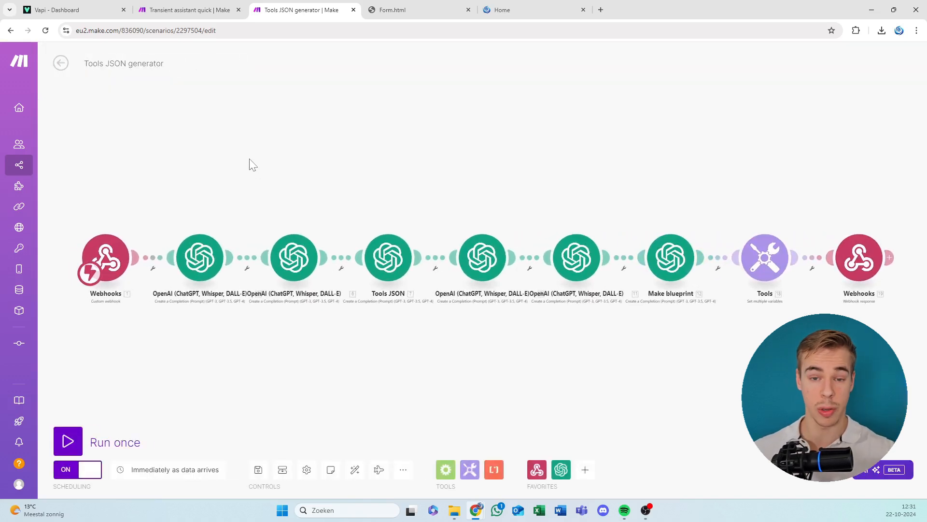
Examine Form.html's general webhook URL, tool-set and call forwarding configuration fields.
click(371, 5)
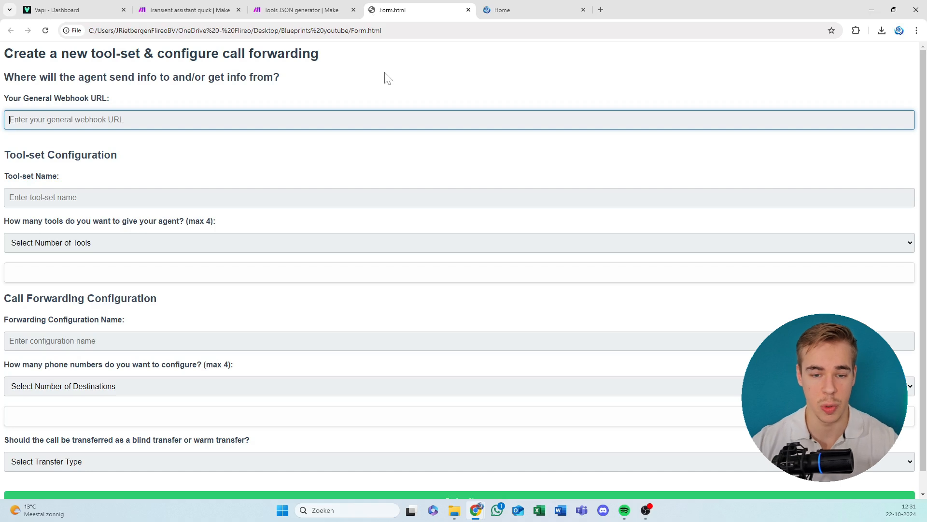
drag(173, 56, 180, 96)
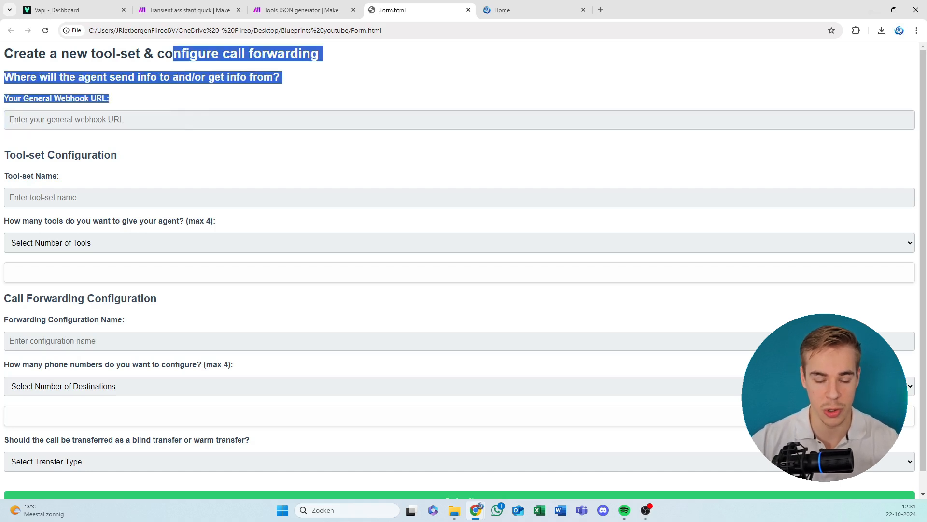
scroll(247, 249, down, 1)
drag(209, 419, 166, 242)
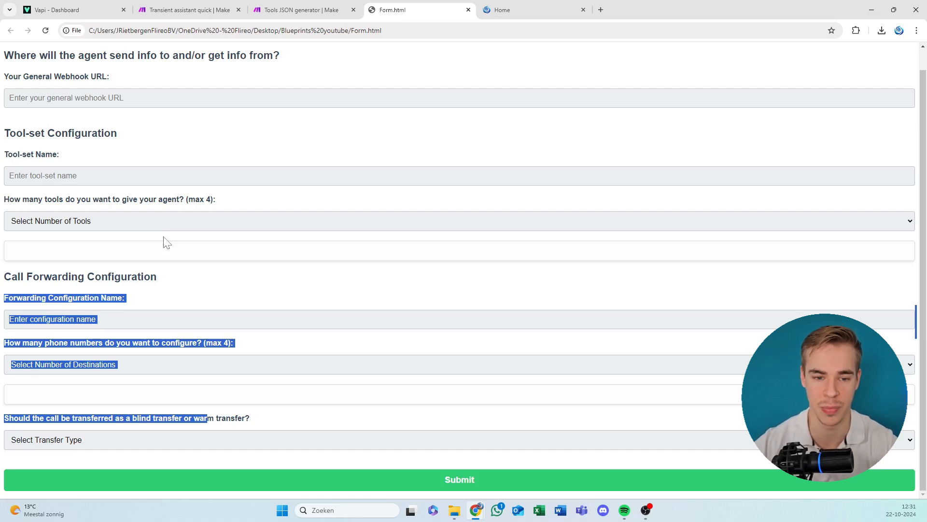
click(248, 157)
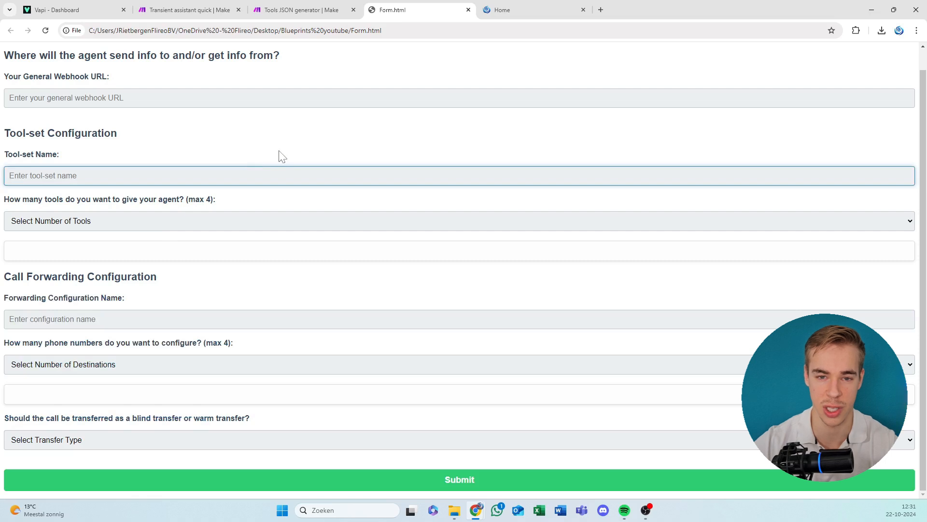
click(300, 121)
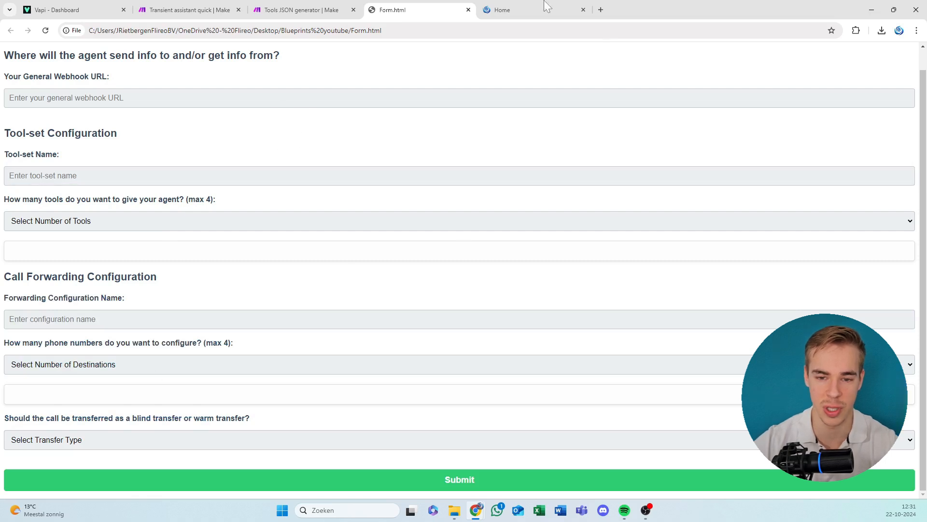
Review the modules of the Tools JSON generator and Transient assistant quick scenarios, then save the Tools JSON generator scenario.
click(303, 7)
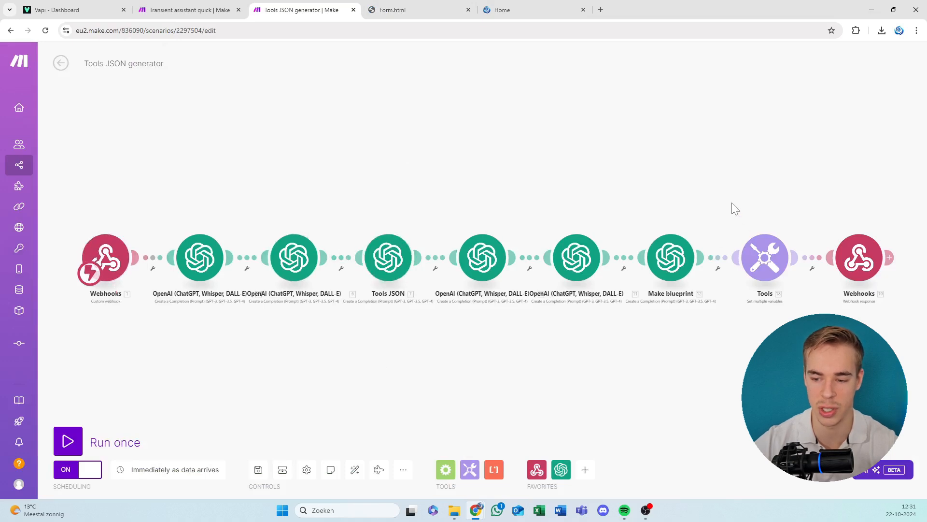
drag(729, 209, 681, 189)
scroll(313, 272, up, 5)
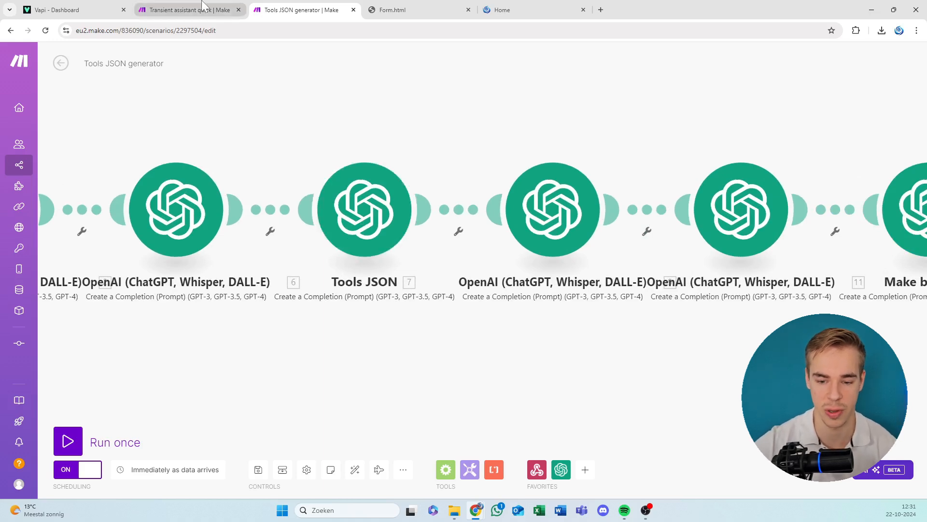
click(188, 10)
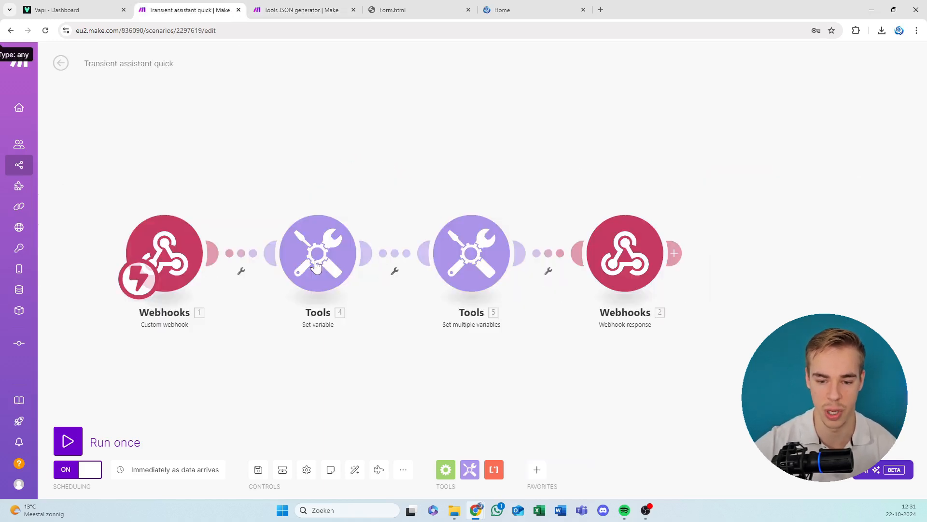
click(309, 9)
scroll(499, 155, right, 10)
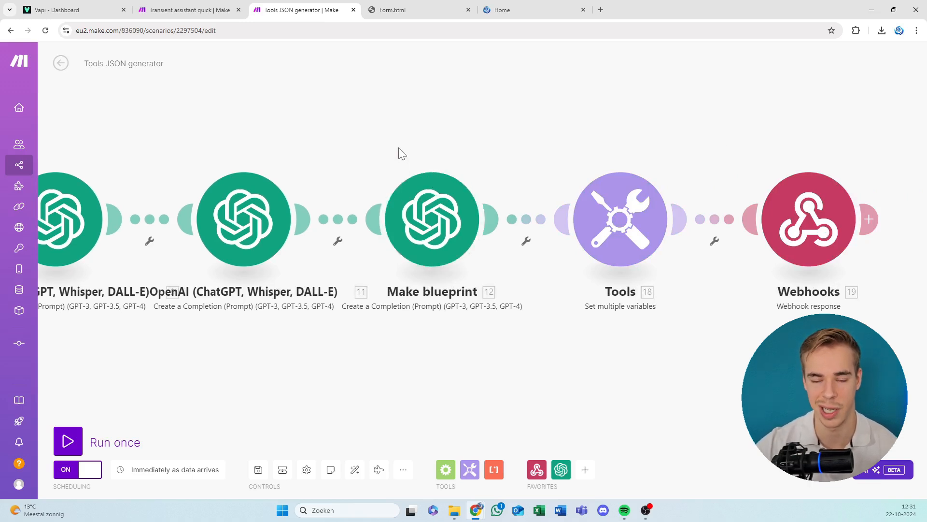
click(258, 469)
click(68, 440)
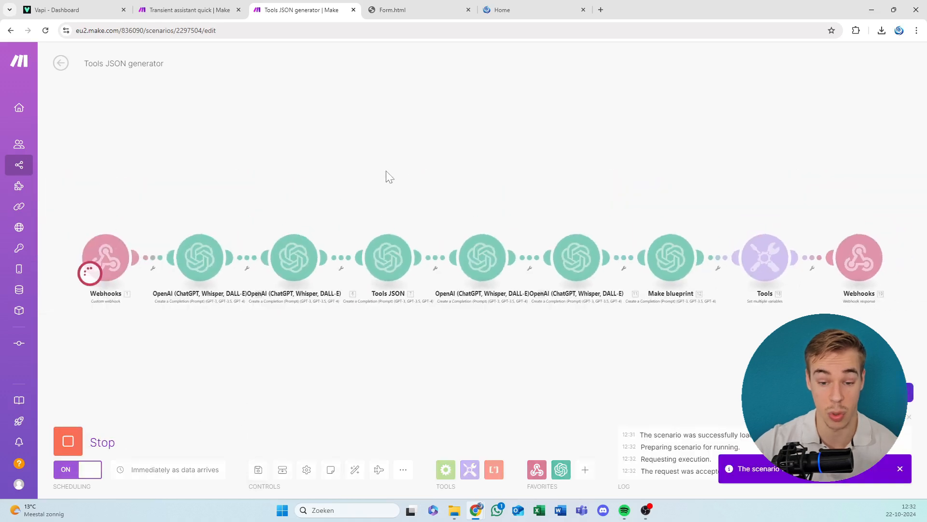
key(ctrl+Tab)
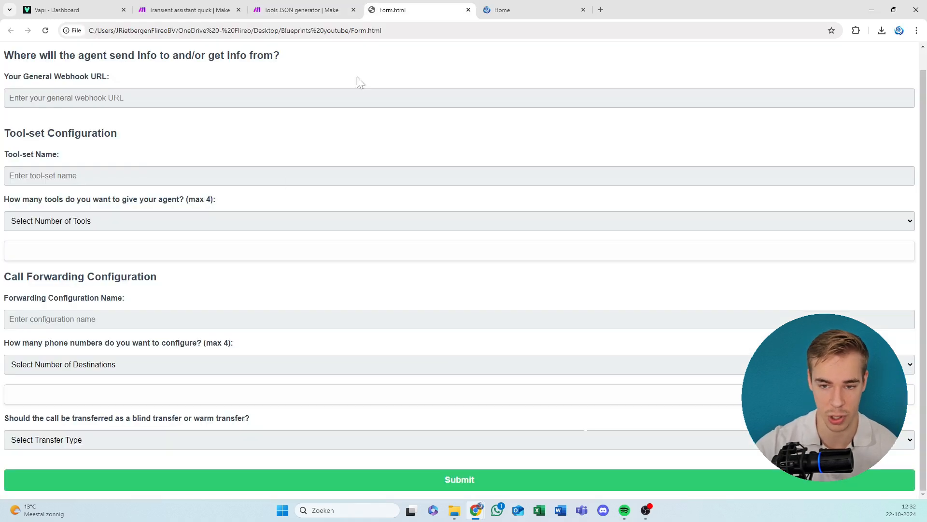
click(239, 96)
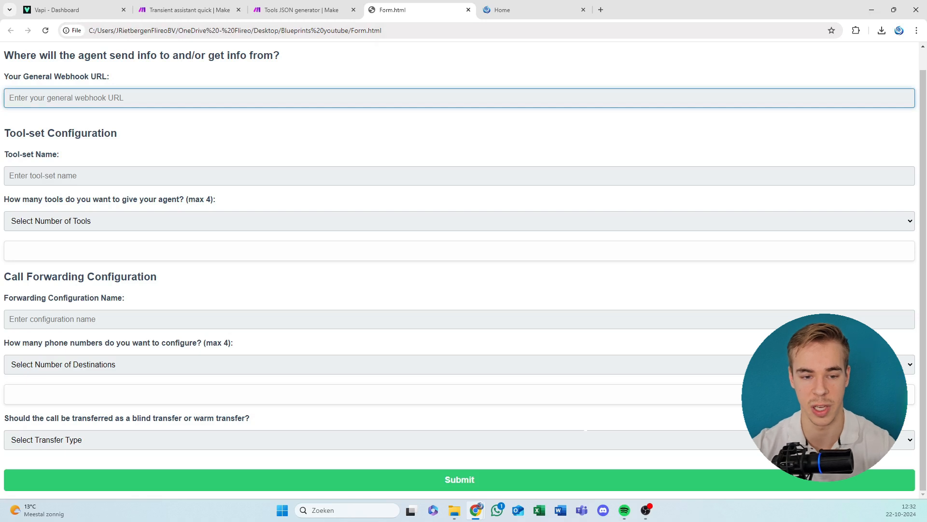
click(299, 9)
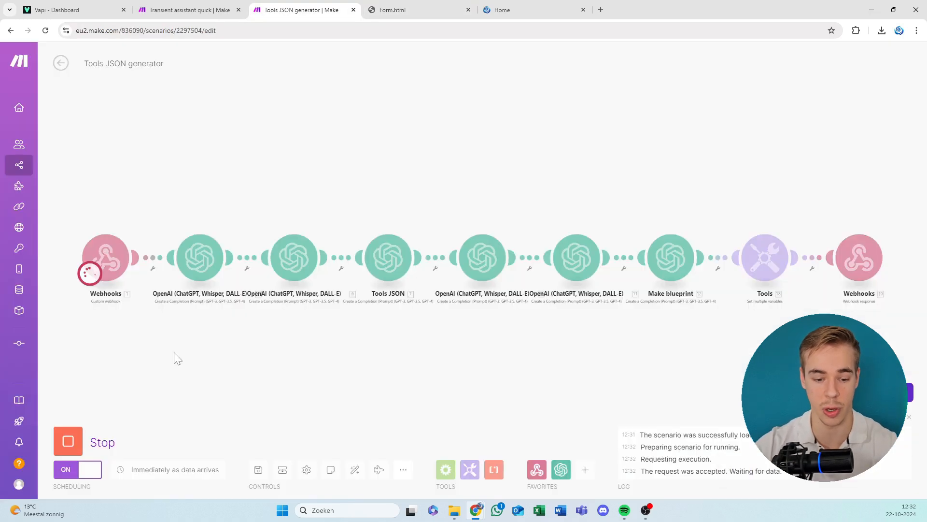
click(60, 446)
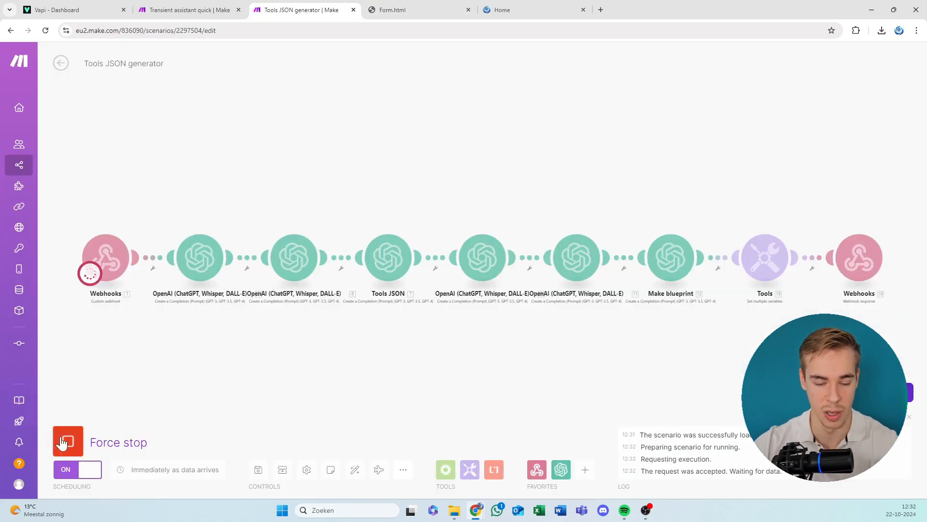
Open the Make team dashboard in a new browser tab and create a new scenario with a Custom webhook trigger.
right_click(22, 62)
click(32, 72)
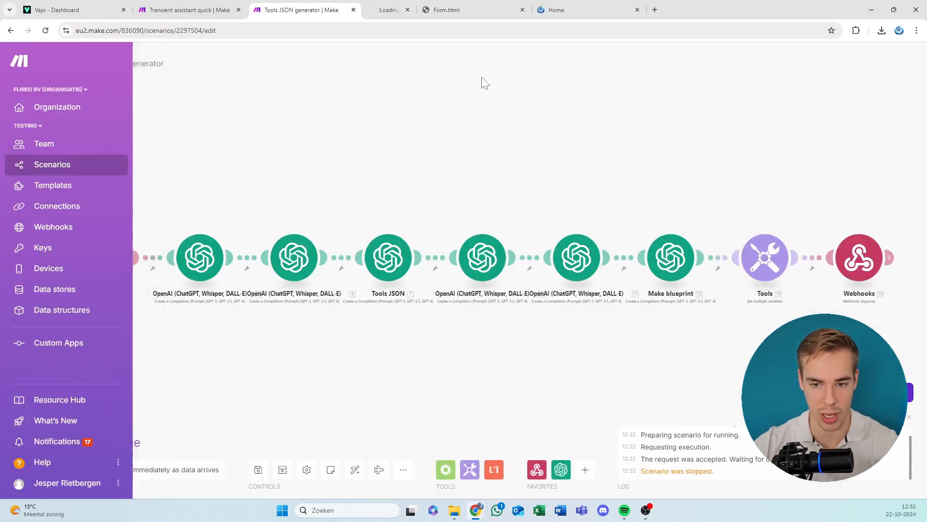
click(414, 7)
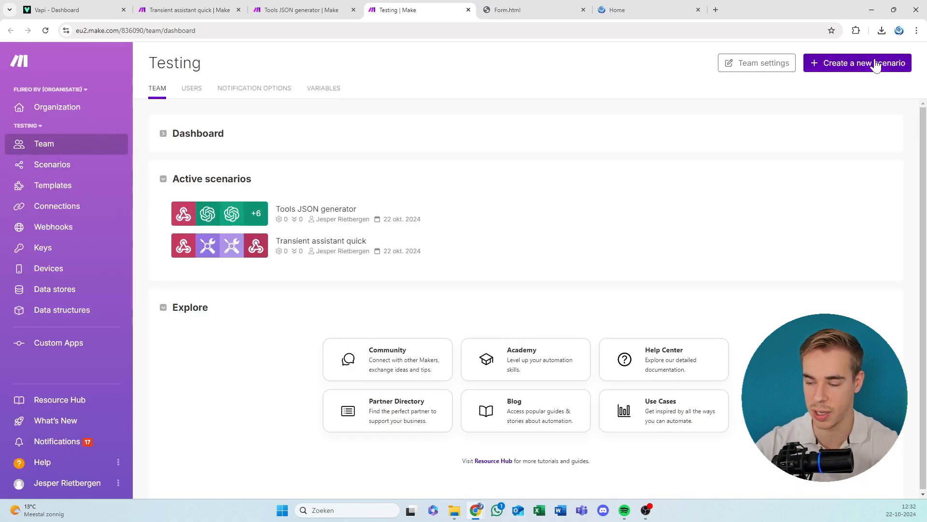
click(827, 64)
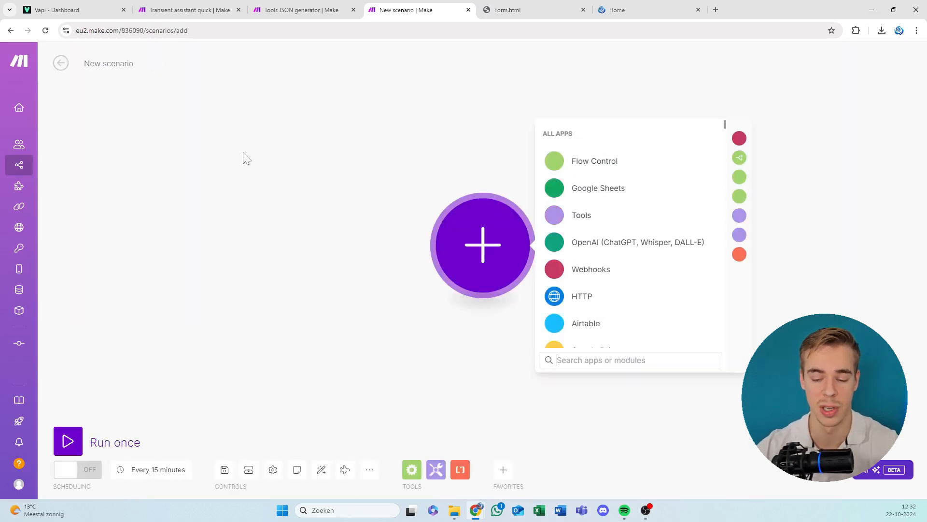
click(656, 268)
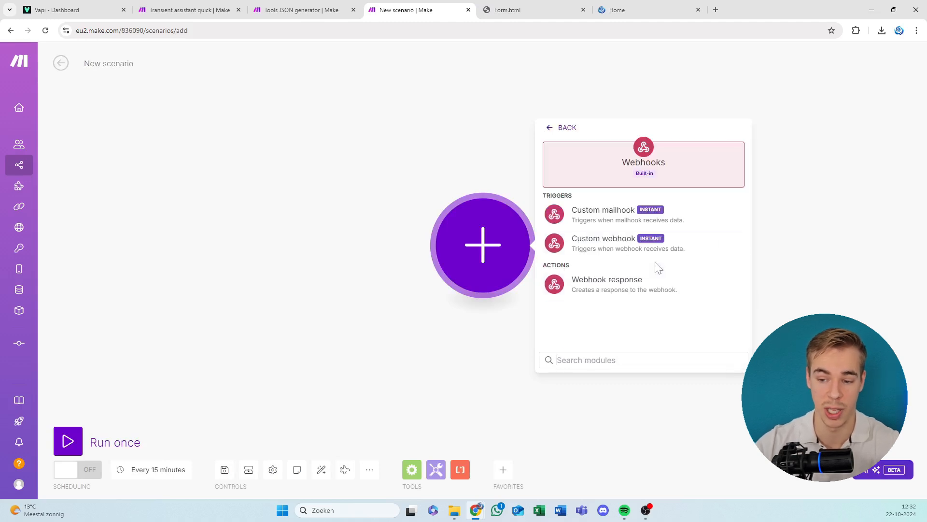
click(638, 254)
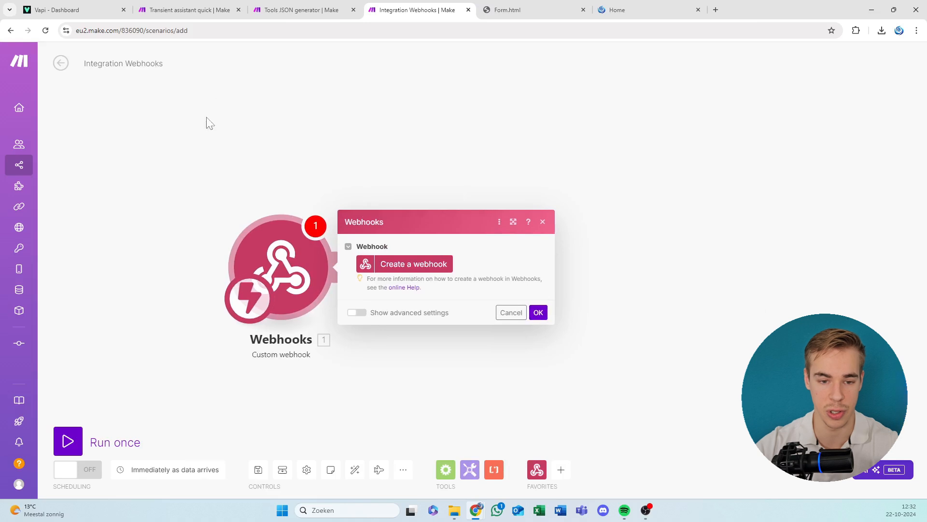
Create a webhook named "Tools automation" for the Custom webhook trigger.
click(429, 264)
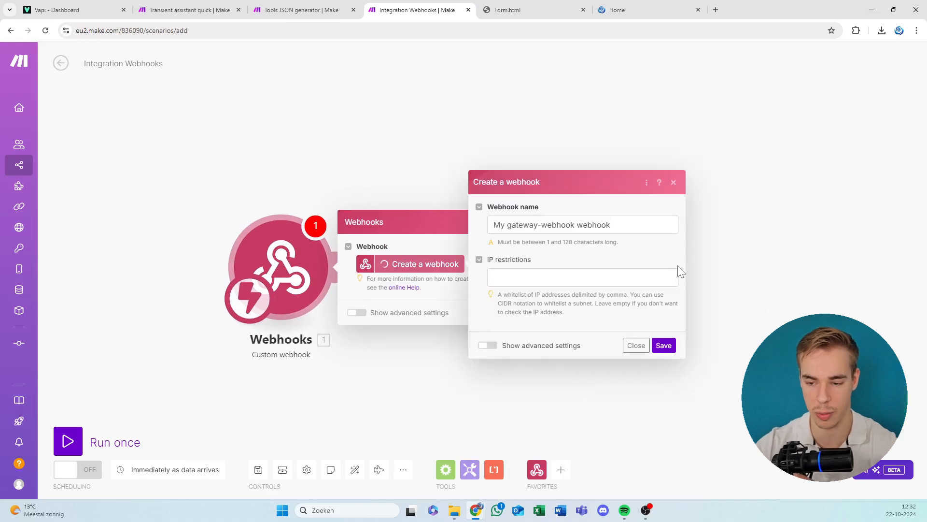
triple_click(611, 225)
text(Too)
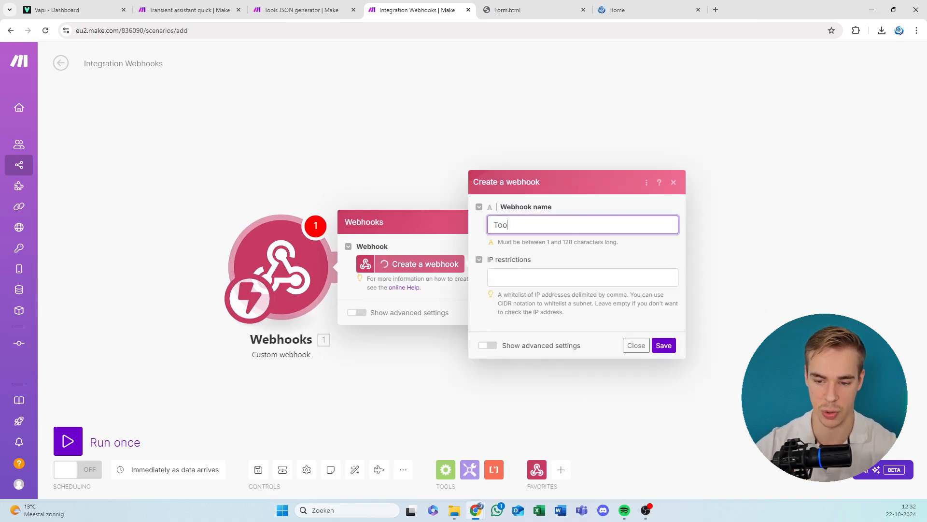
text(ls automation)
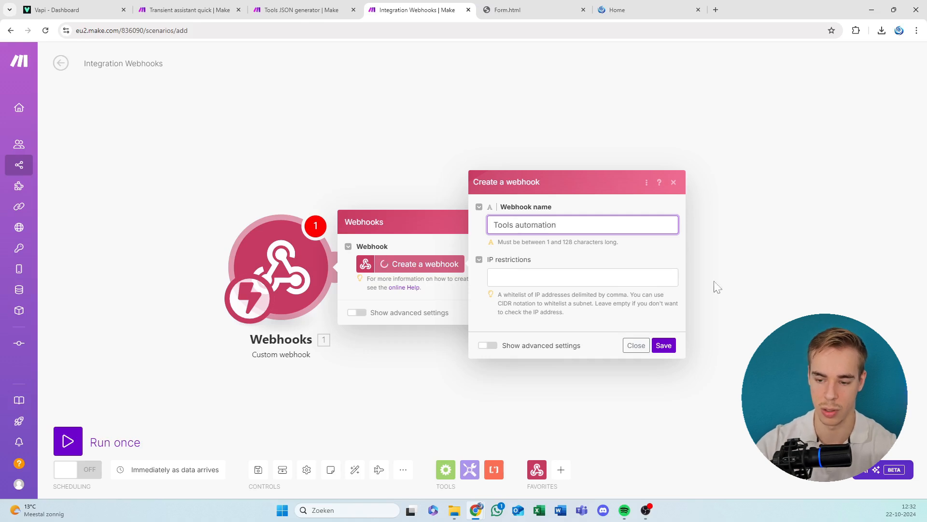
click(664, 346)
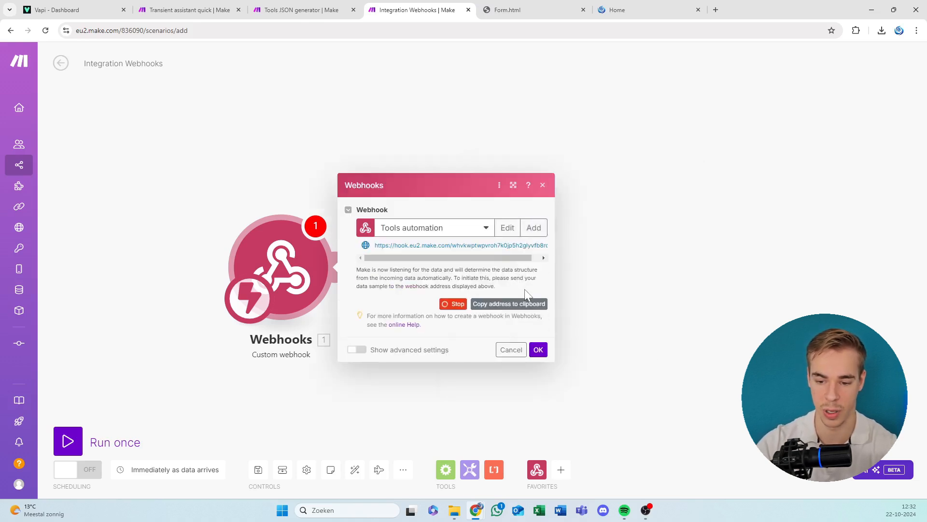
Copy the Tools automation webhook address, confirm the trigger module's settings, and save the scenario.
click(511, 304)
click(537, 349)
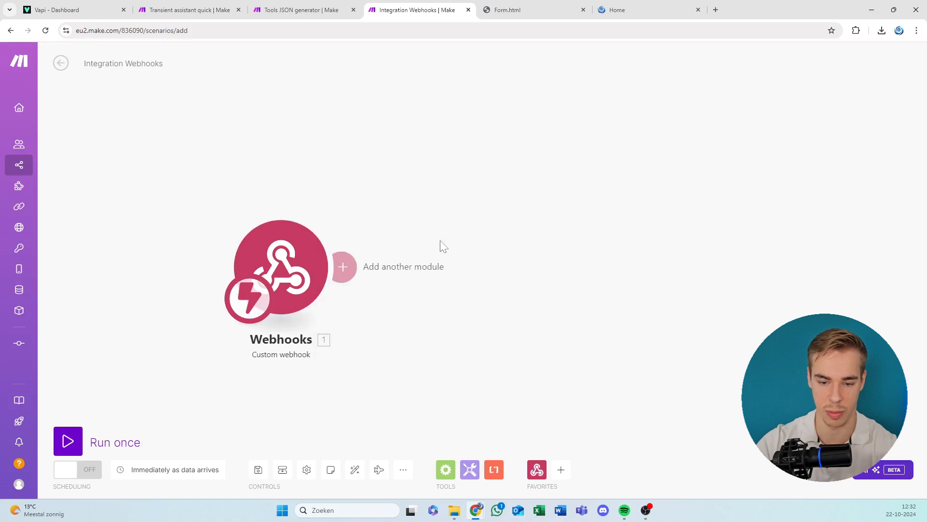
click(257, 469)
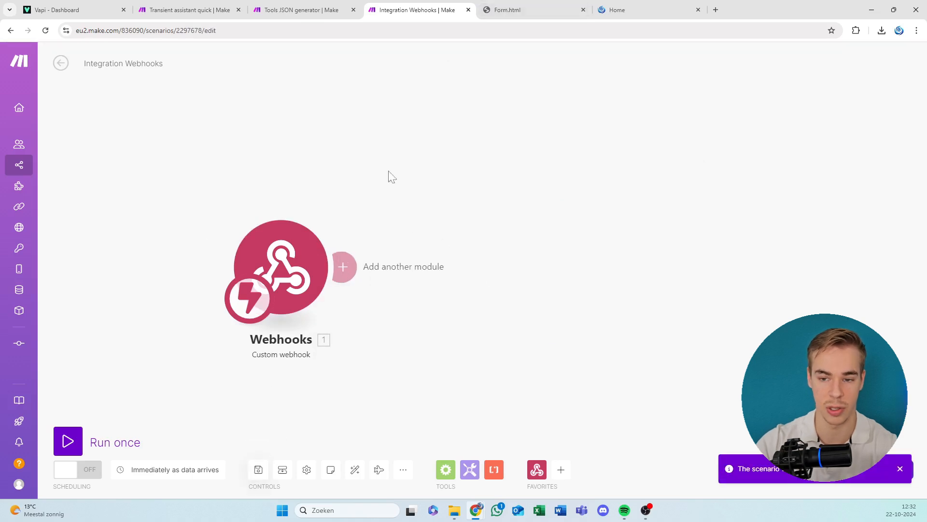
Switch to Form.html and fill in the general webhook URL with the copied Tools automation webhook address.
click(551, 9)
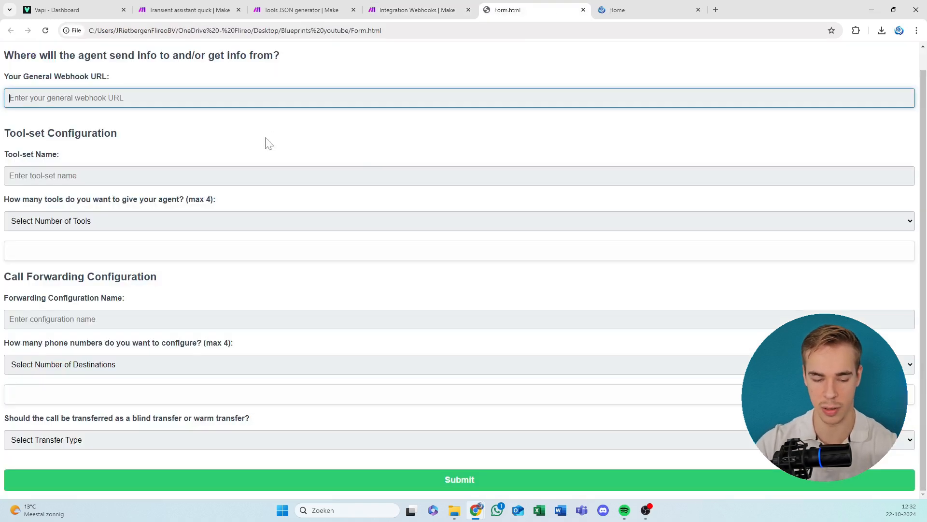
key(ctrl+v)
click(129, 234)
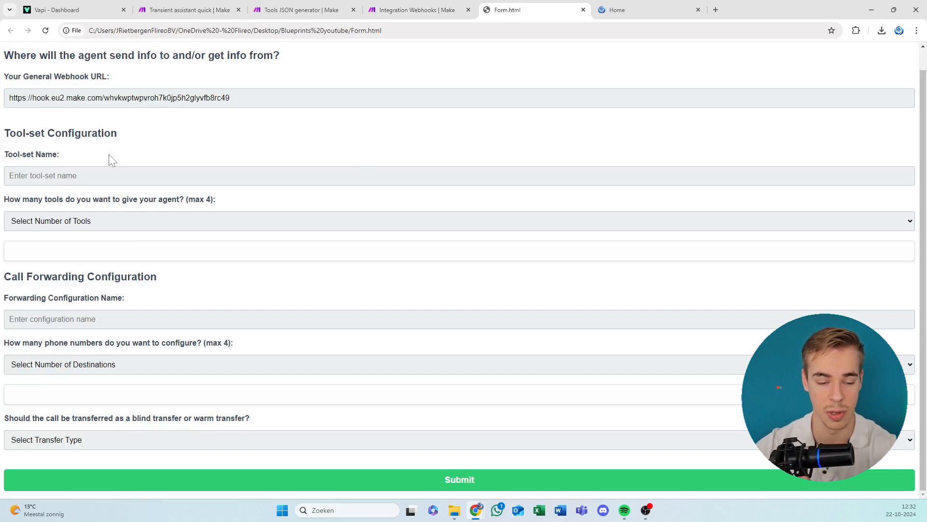
click(111, 175)
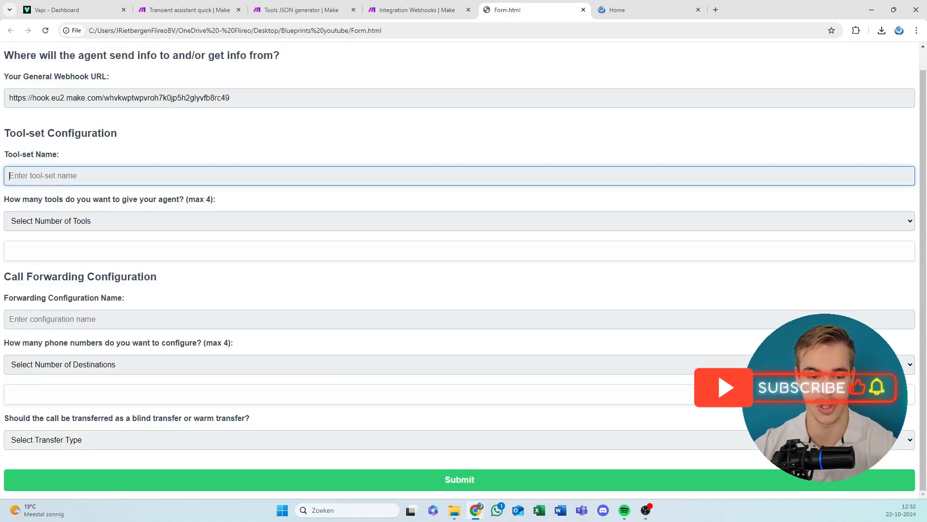
click(81, 129)
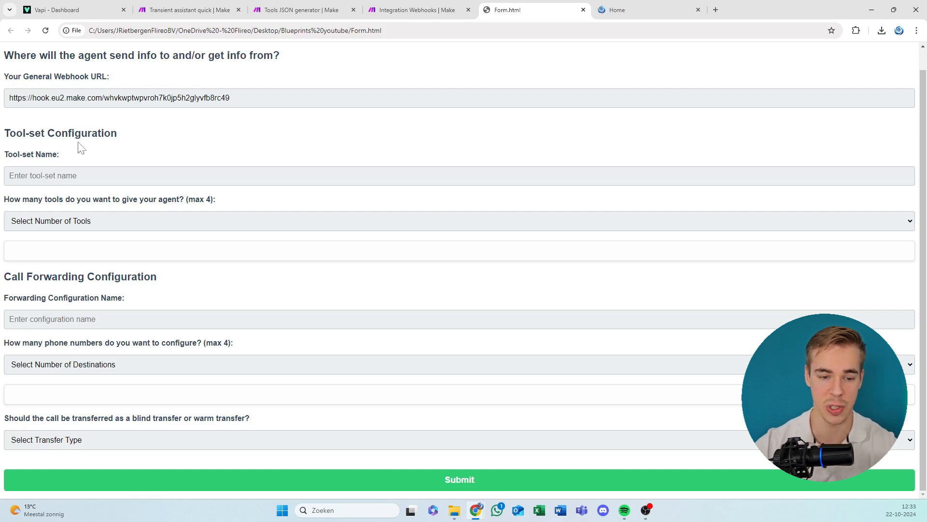
drag(26, 132, 180, 153)
click(171, 153)
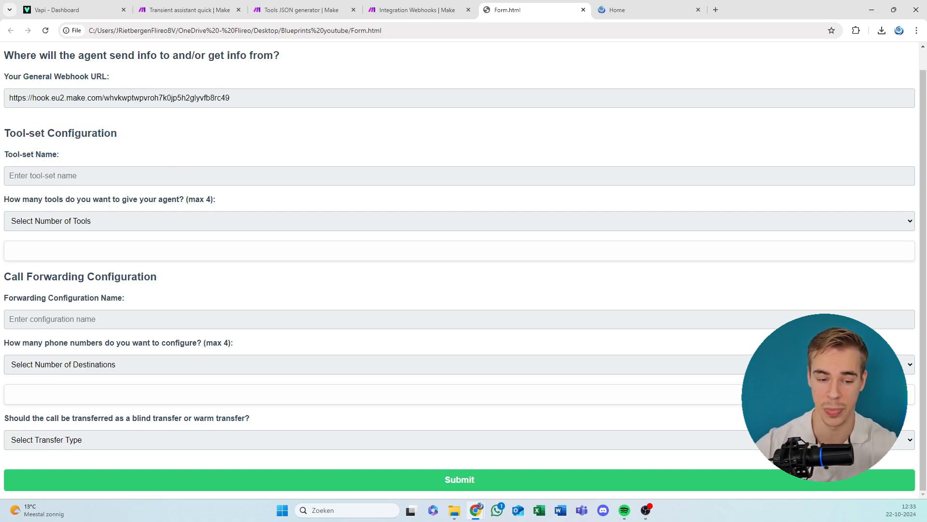
drag(120, 278, 71, 278)
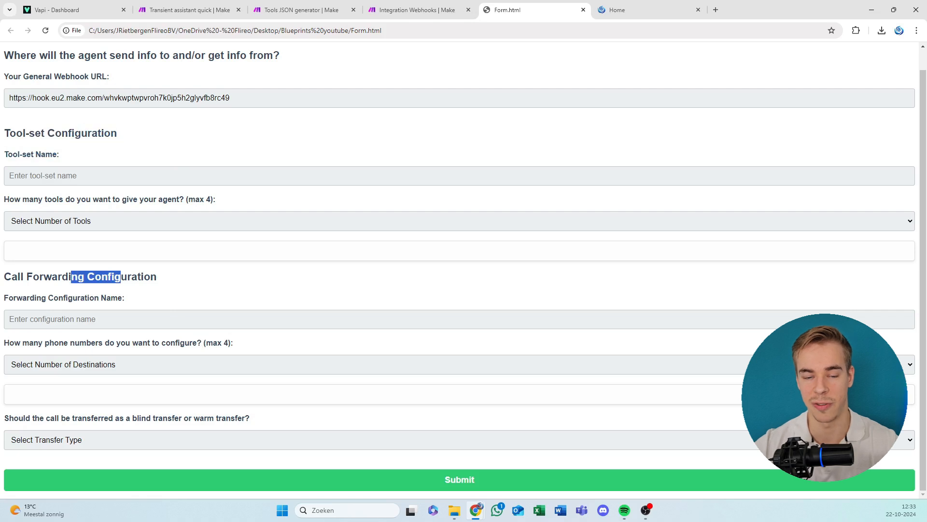
click(71, 278)
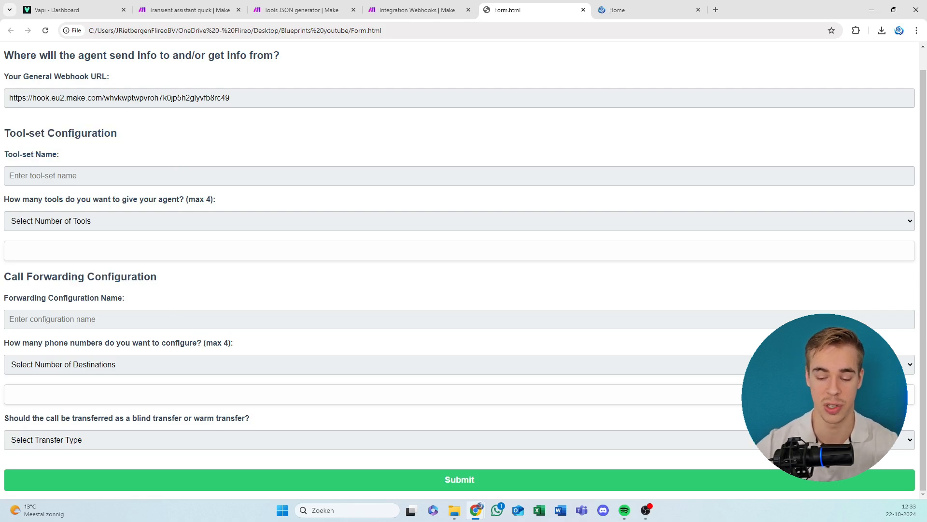
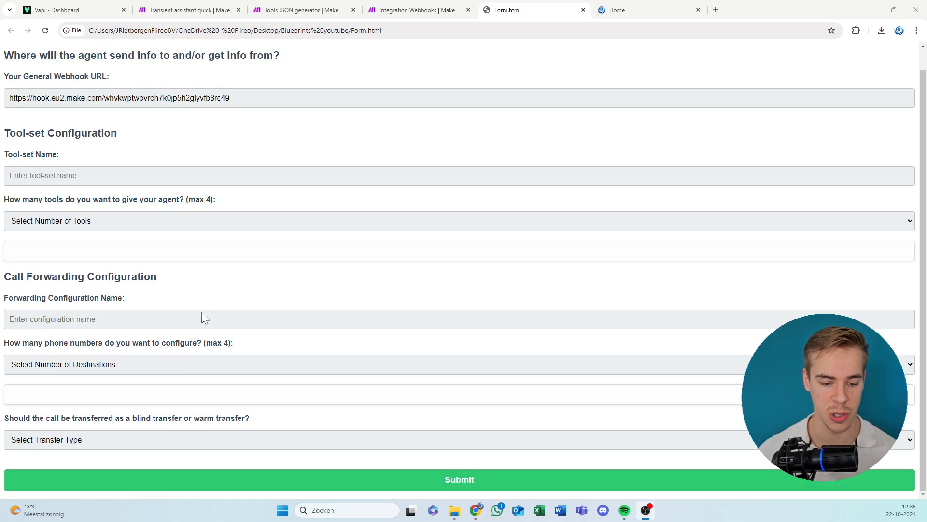
click(66, 439)
click(211, 454)
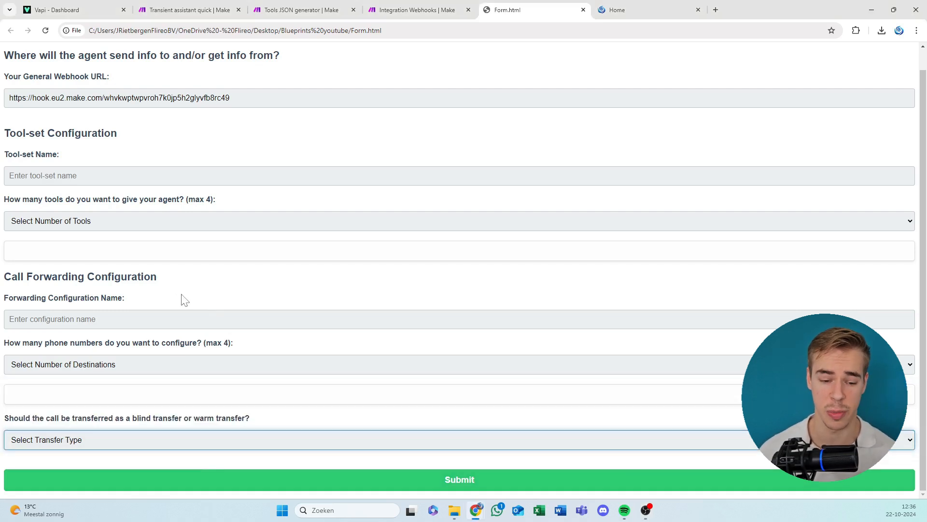
click(127, 440)
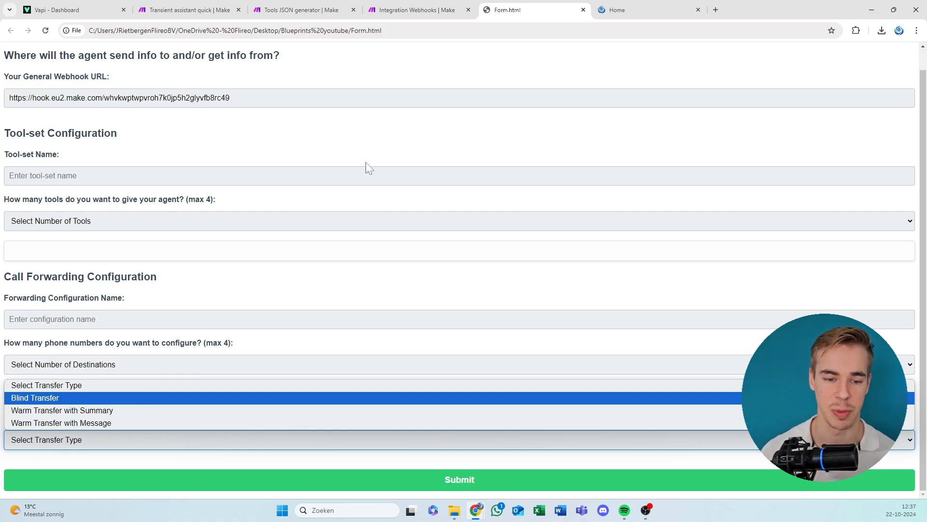
click(359, 135)
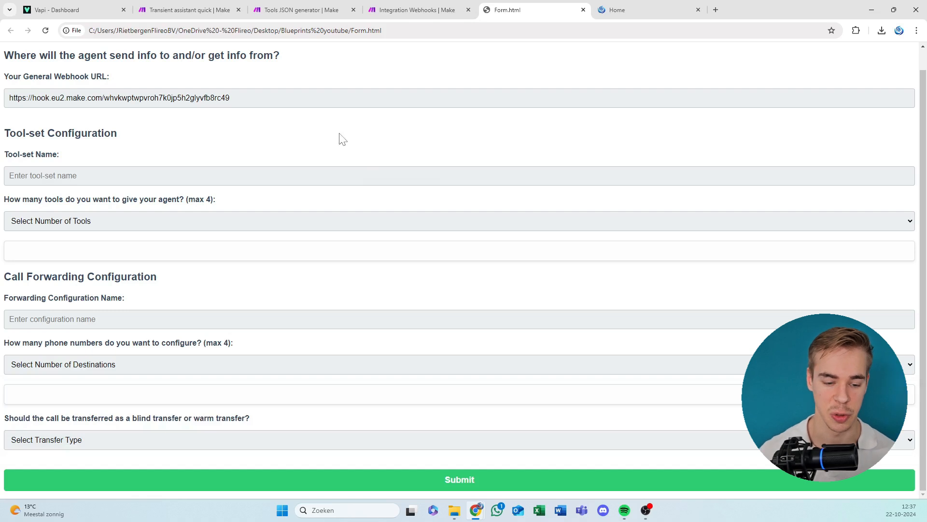
Name the tool-set "Leave a note" and set the number of tools for the agent to 2 Tools.
click(103, 172)
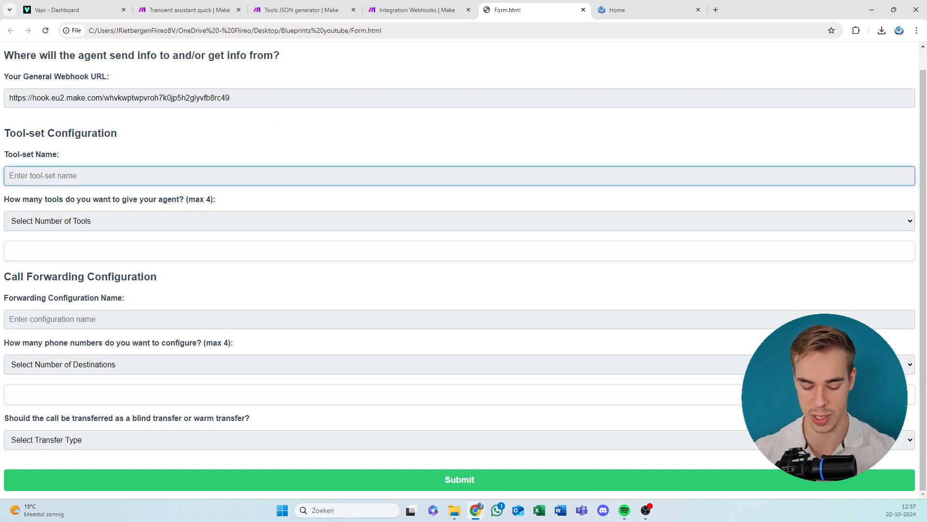
text(leave)
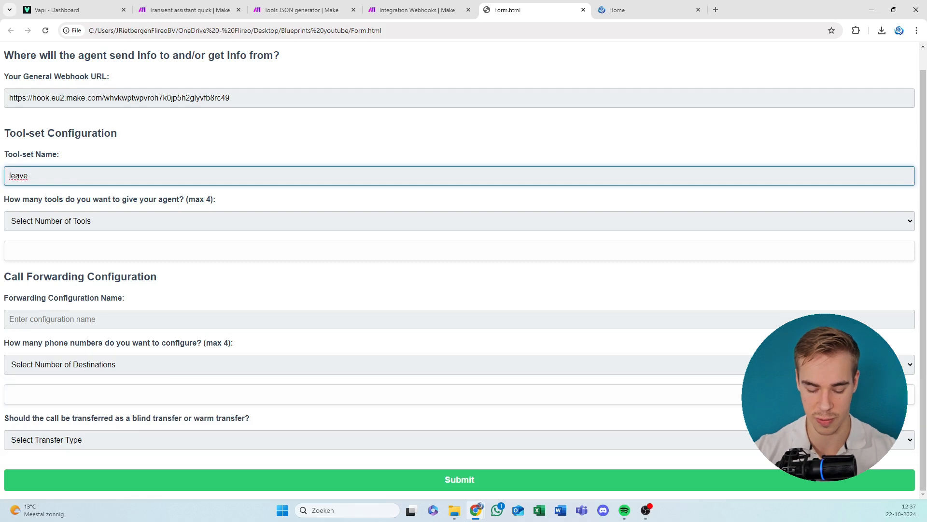
key(ctrl+a)
text(Leave )
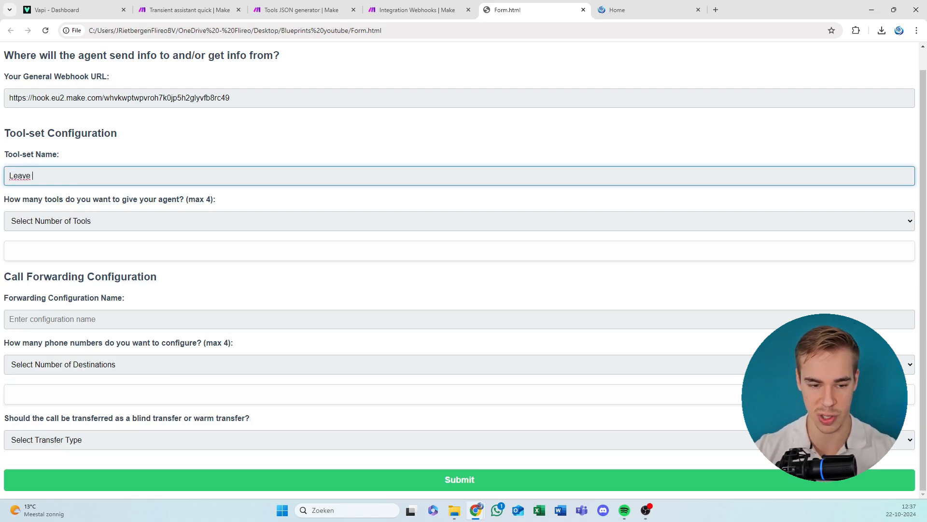
text(a note)
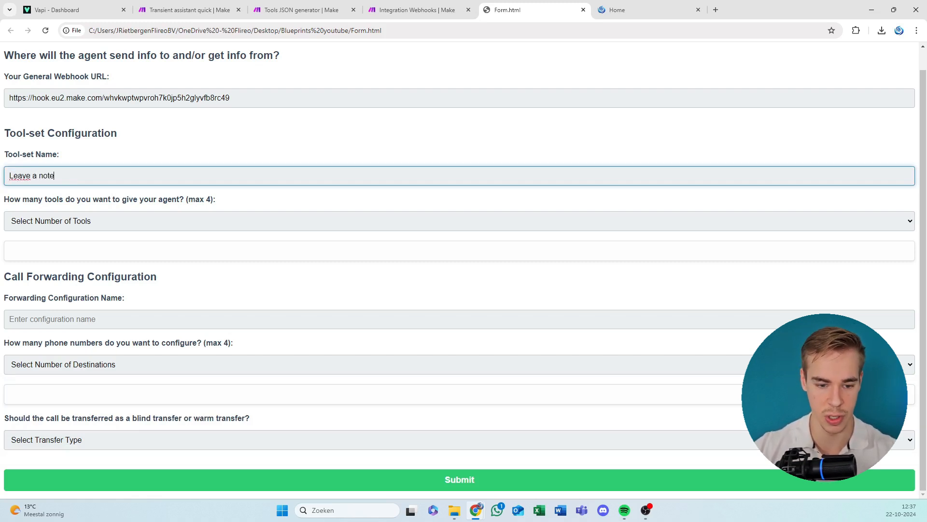
click(92, 222)
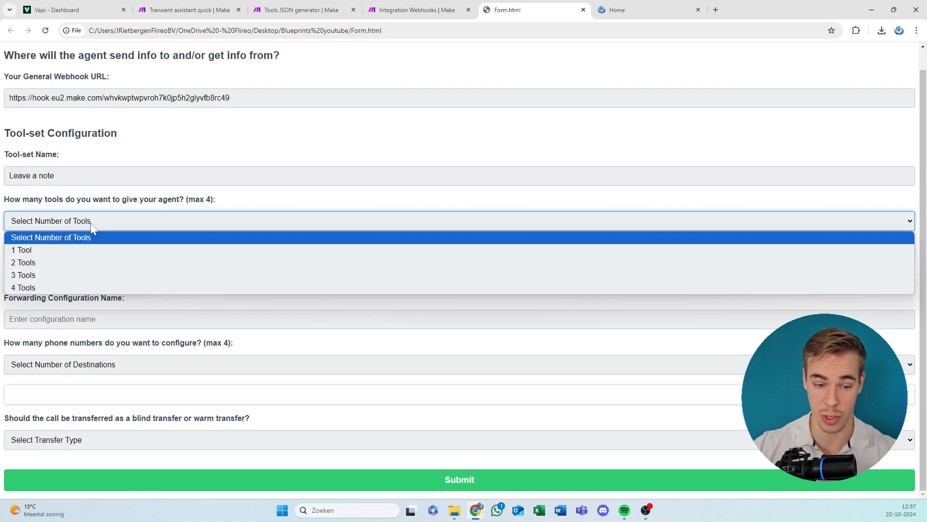
click(72, 263)
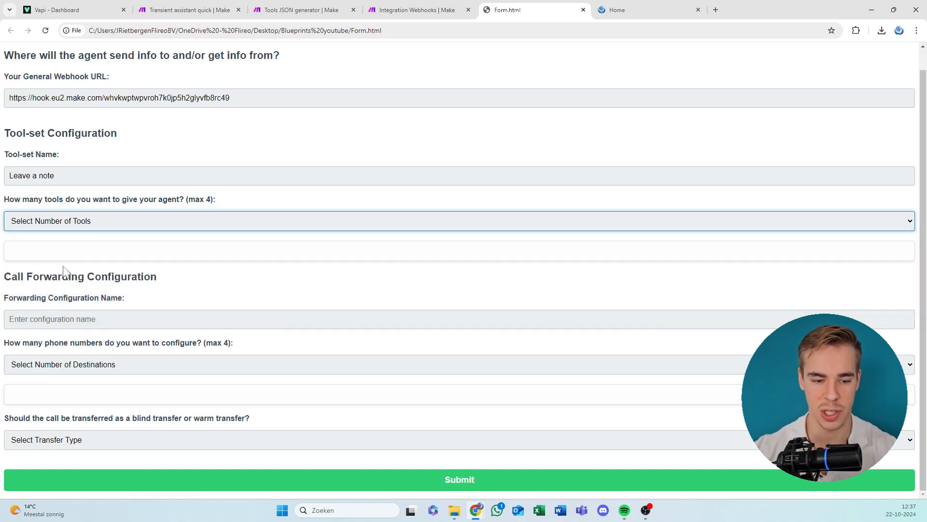
Extend the tool-set name to "Leave a note + Set meeting".
click(54, 175)
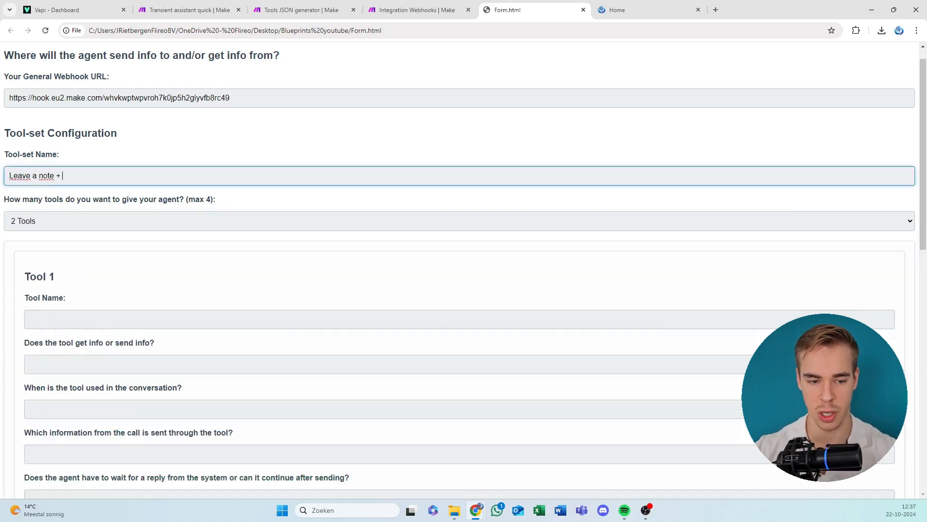
text(+ Set meeting)
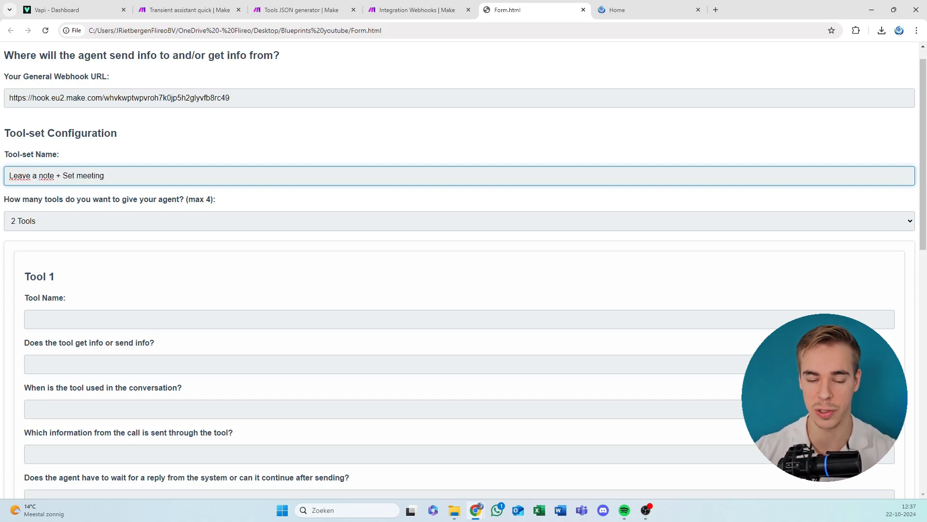
scroll(121, 219, down, 2)
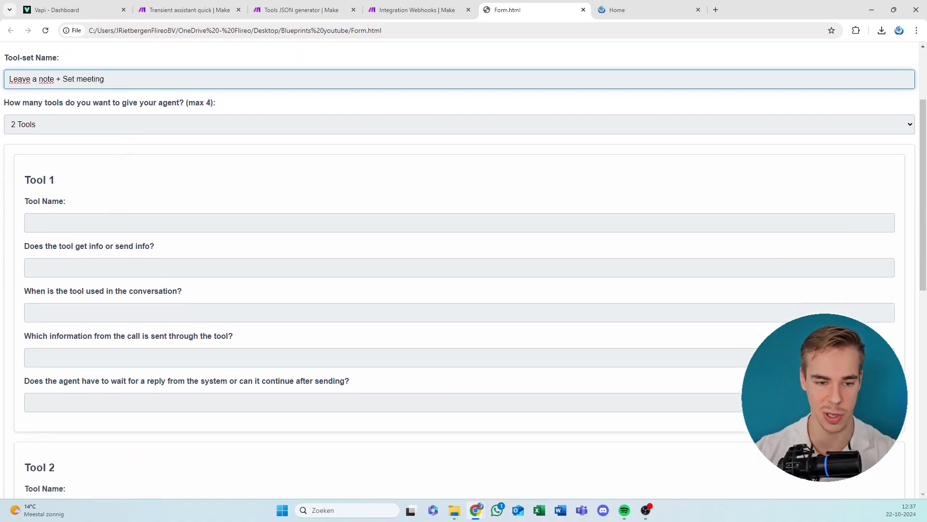
drag(26, 79, 108, 81)
click(114, 82)
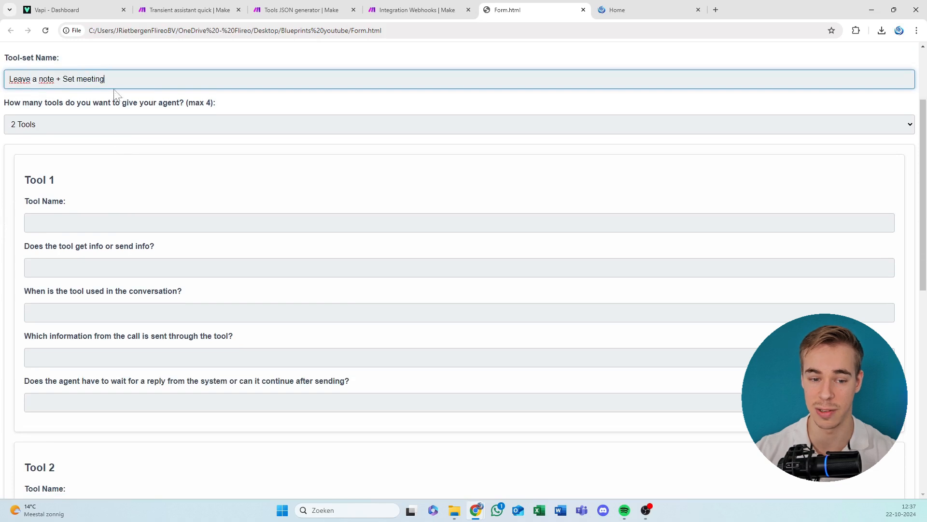
Name Tool 1 "Leave a note" and answer whether it gets or sends info with "Send info".
click(109, 222)
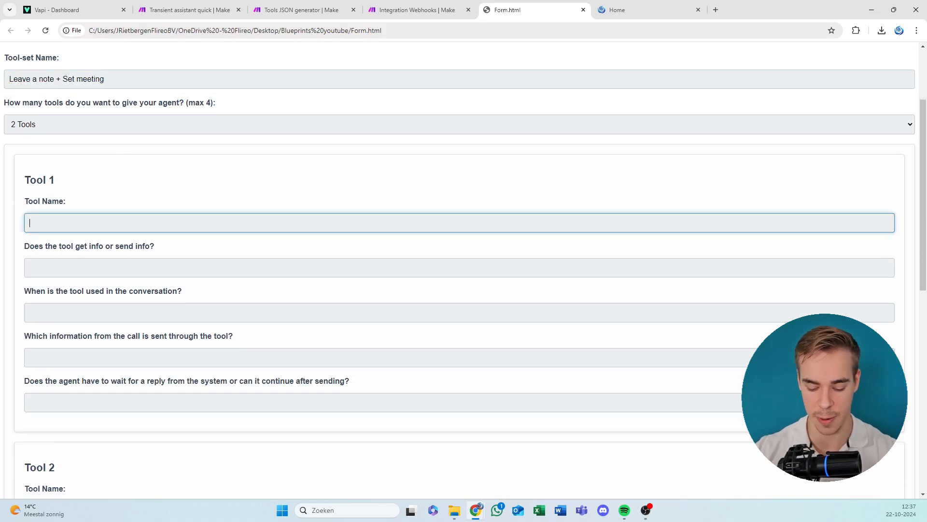
text(Leave a nte)
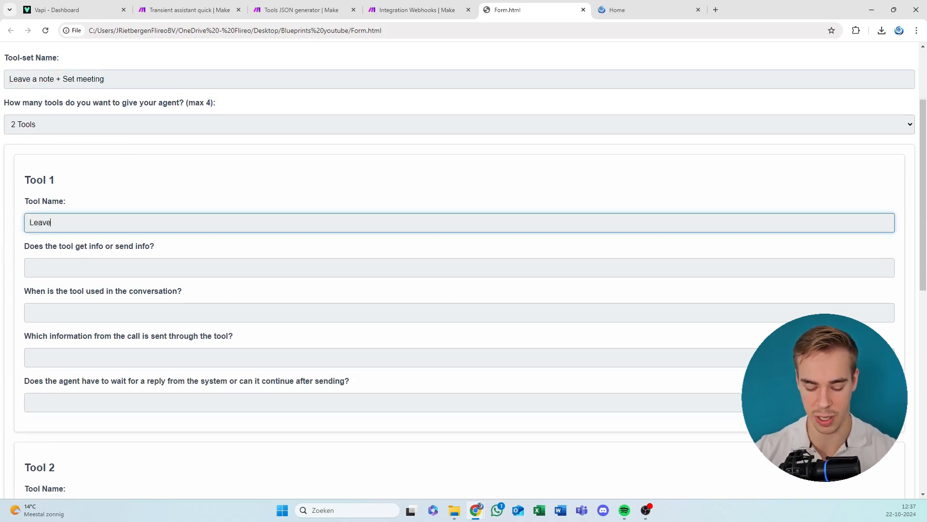
key(BackSpace)
key(BackSpace)
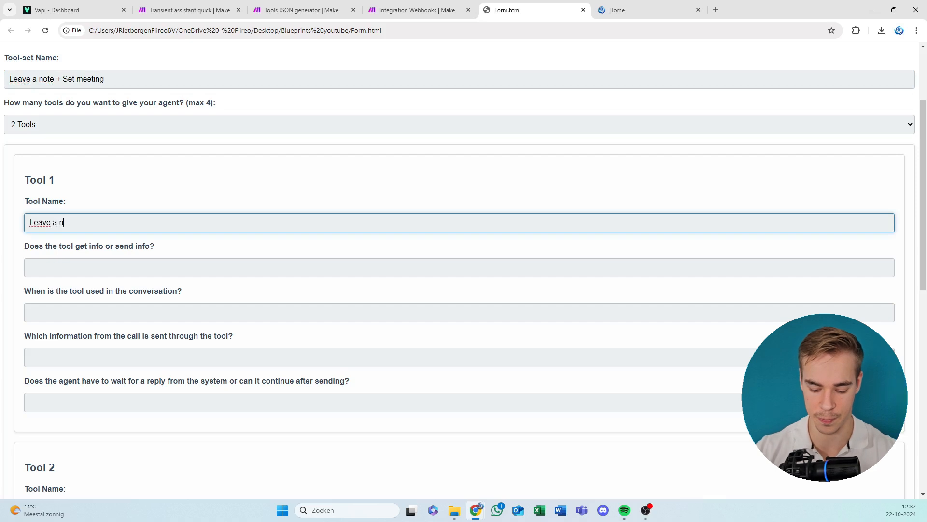
text(ote)
key(Tab)
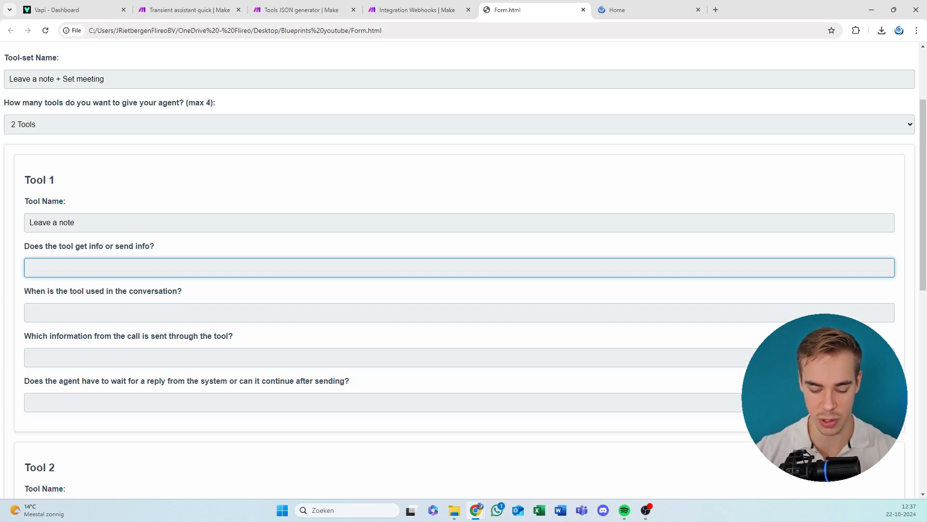
text(Send nf)
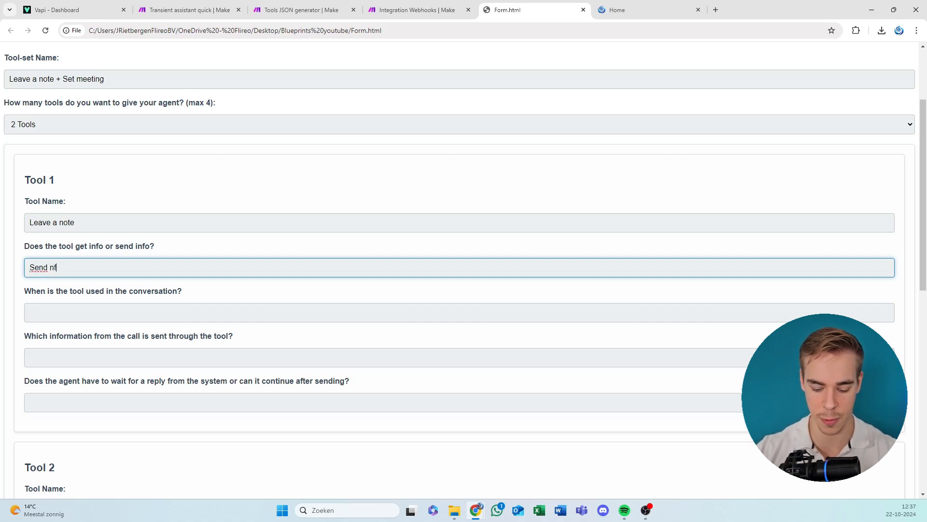
text(nfo)
key(Tab)
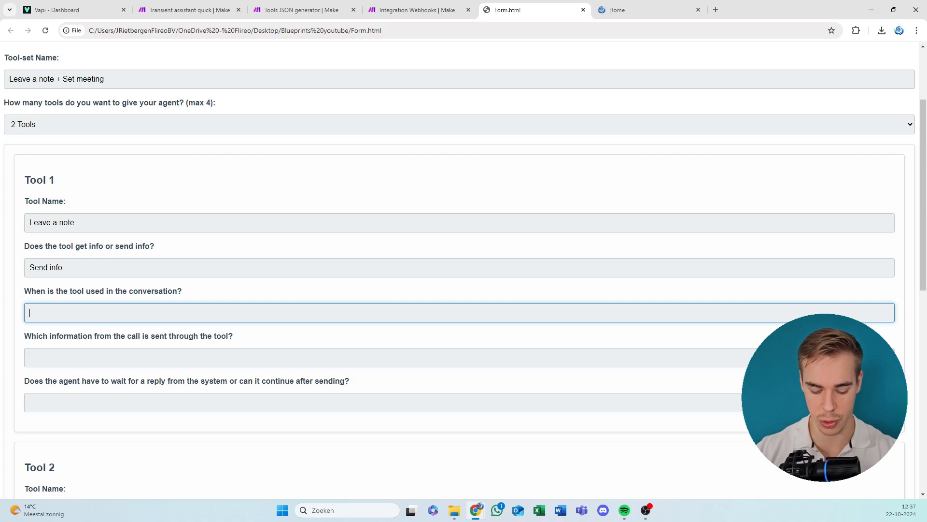
Describe when Tool 1 is used in the conversation as "When the caller wants to leave a note".
text(When the )
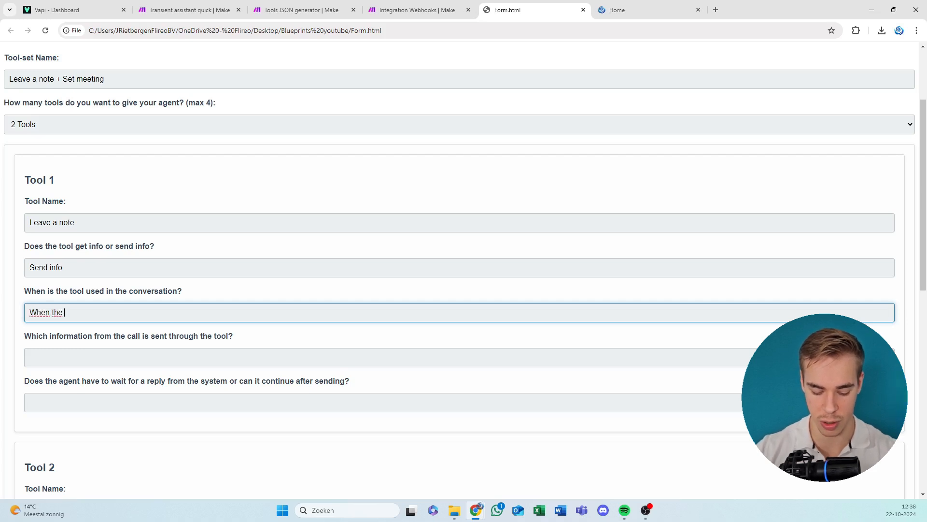
text(caller )
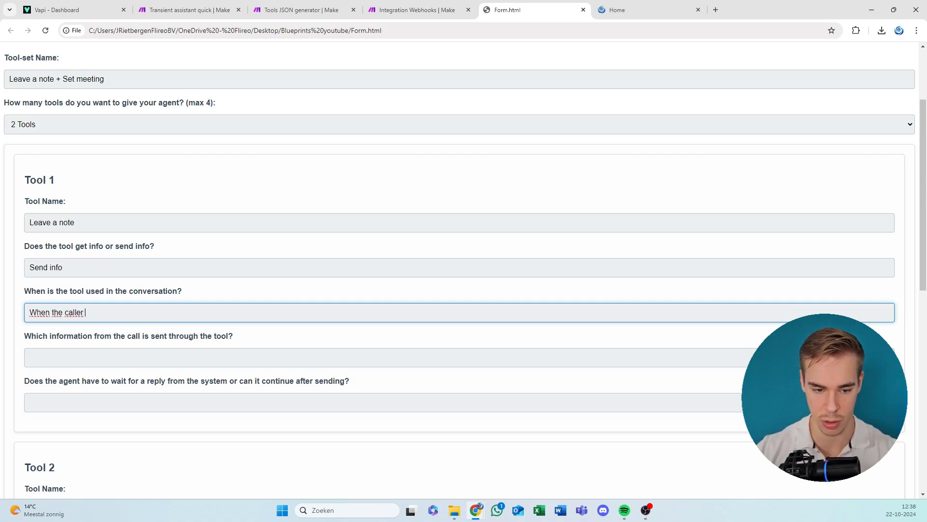
text(wants to le)
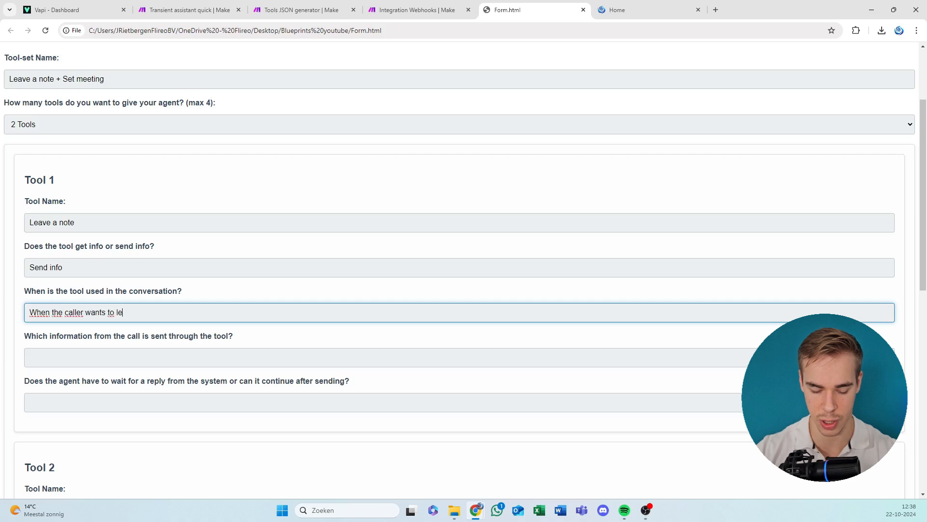
text(ave a note)
key(Tab)
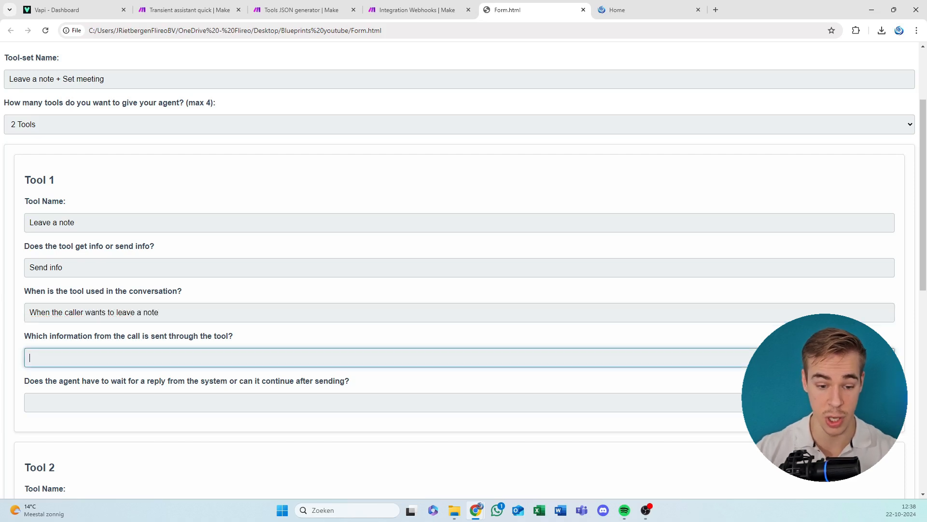
Enter "The name of the caller and their message" as the call information sent through Tool 1.
scroll(170, 249, down, 1)
scroll(171, 249, down, 2)
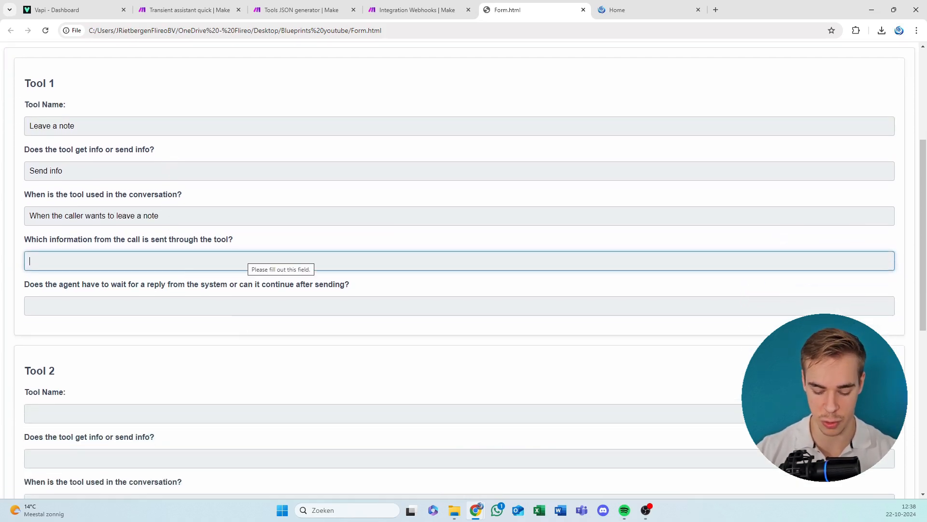
text(The na)
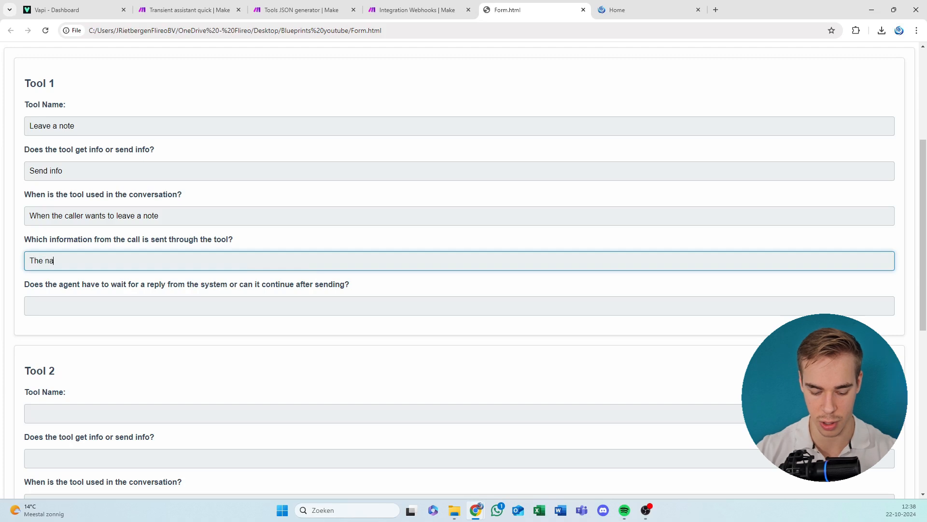
text(me of the caller and thheir)
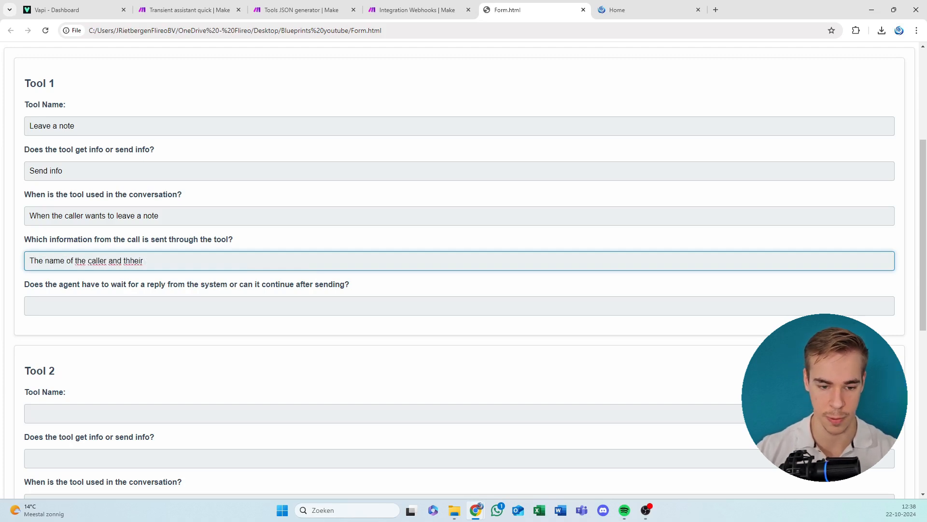
key(BackSpace)
key(BackSpace)
key(BackSpace)
key(BackSpace)
key(BackSpace)
key(BackSpace)
key(BackSpace)
text(their )
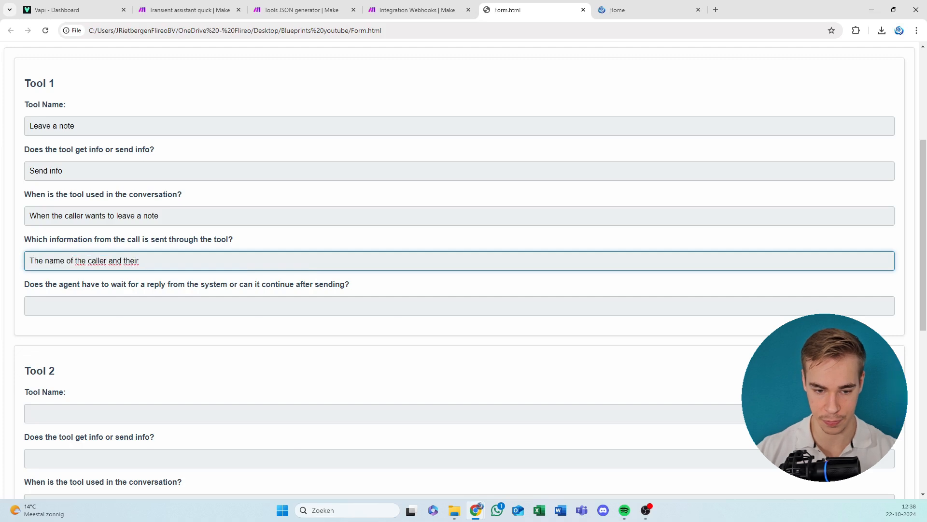
text(message)
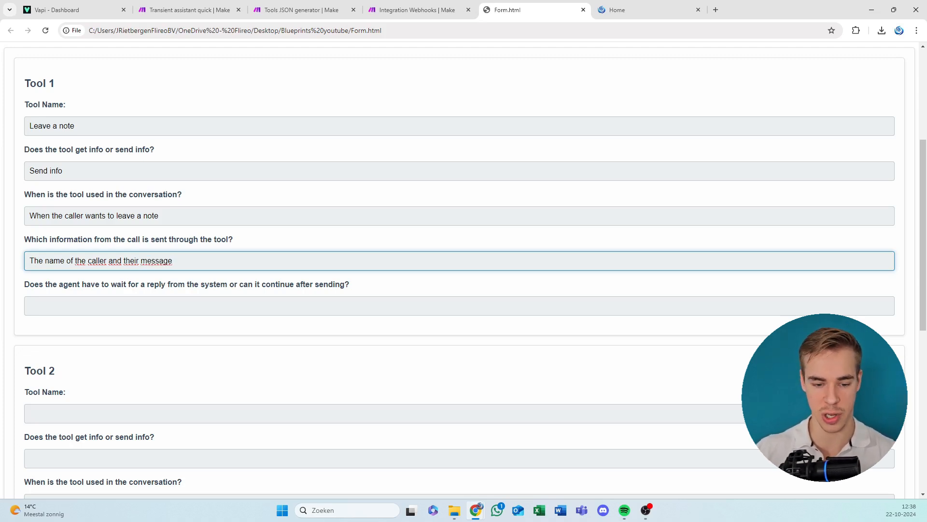
key(Tab)
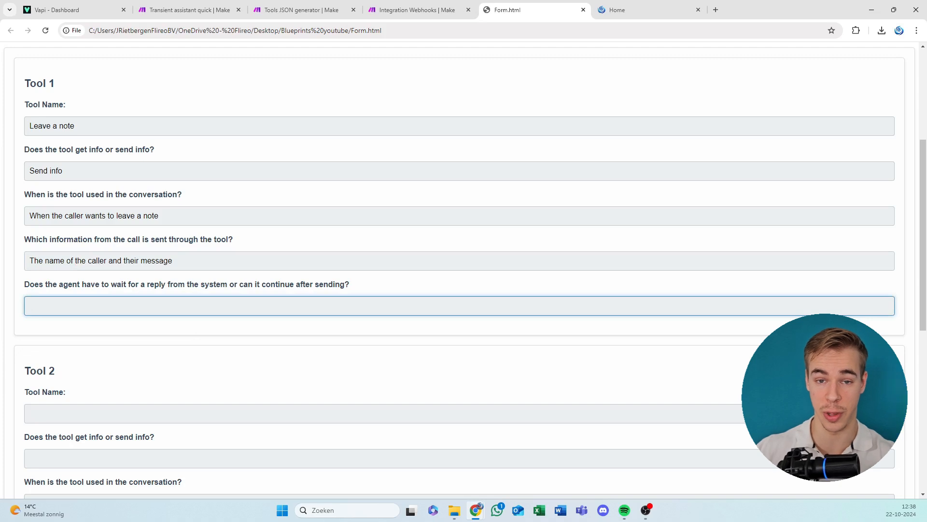
Answer Tool 1's question about waiting for a system reply with "Continue after sending".
click(192, 261)
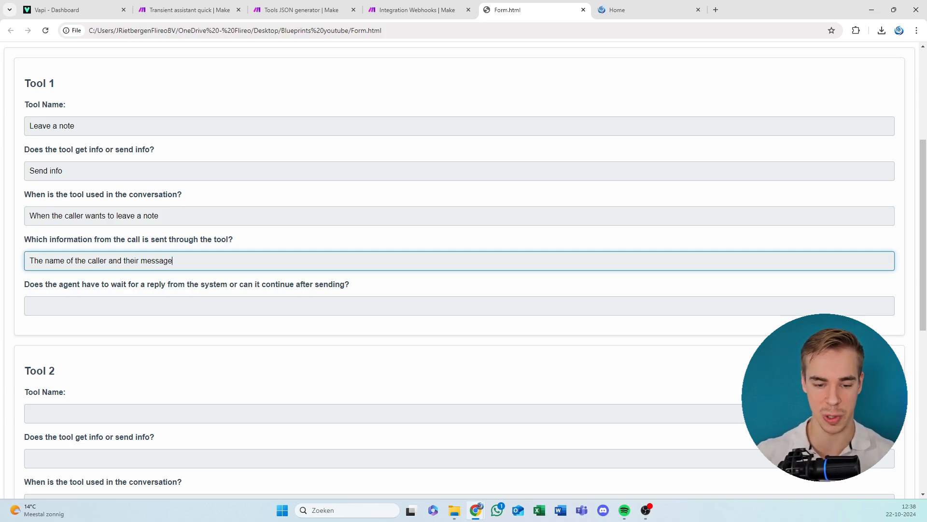
click(176, 304)
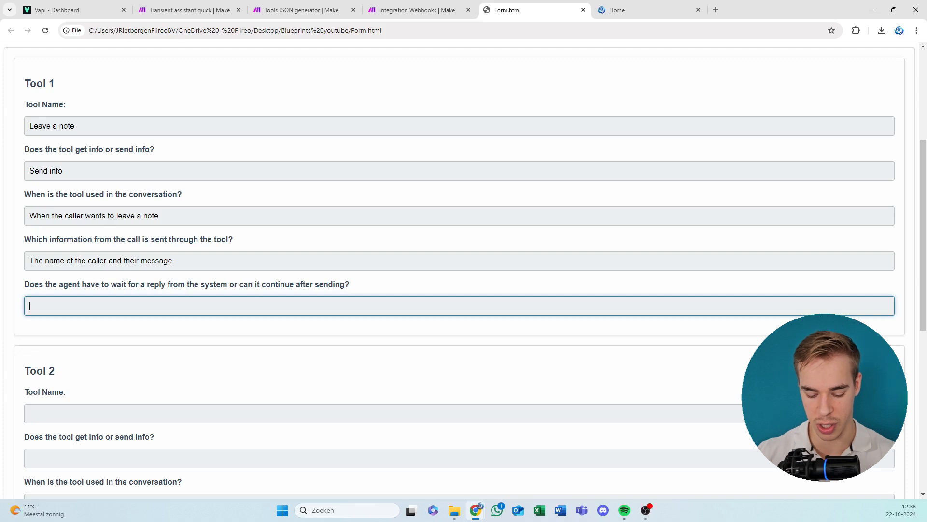
text(Continue af)
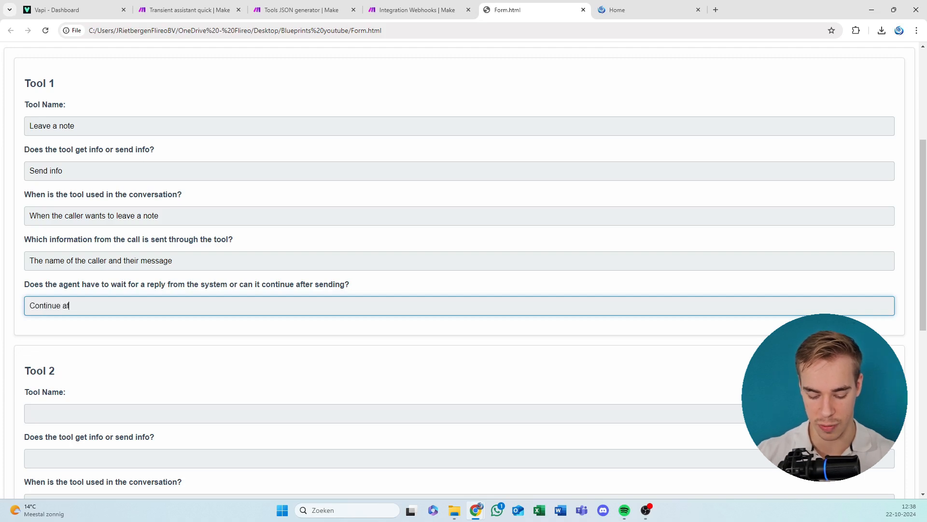
text(ter sending)
key(Tab)
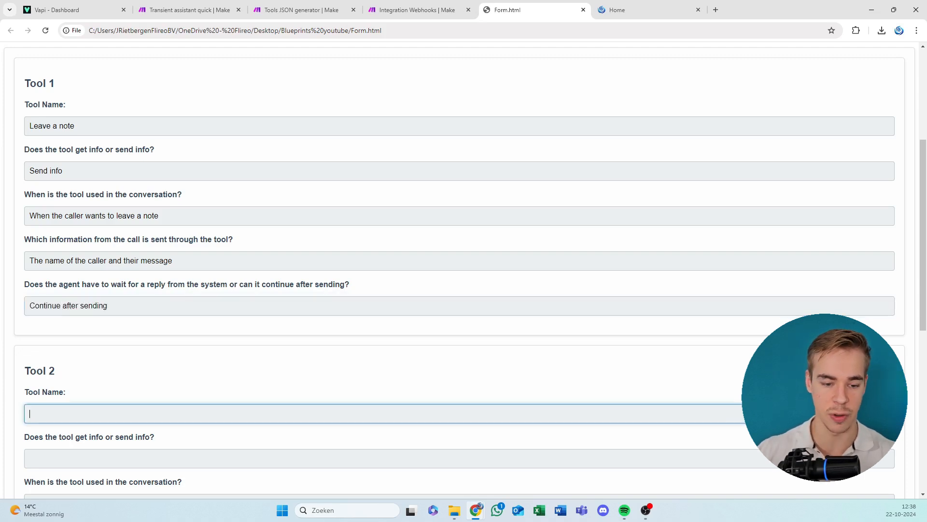
Name Tool 2 "Set meeting" and answer whether it gets or sends info with "Send info".
scroll(186, 284, down, 3)
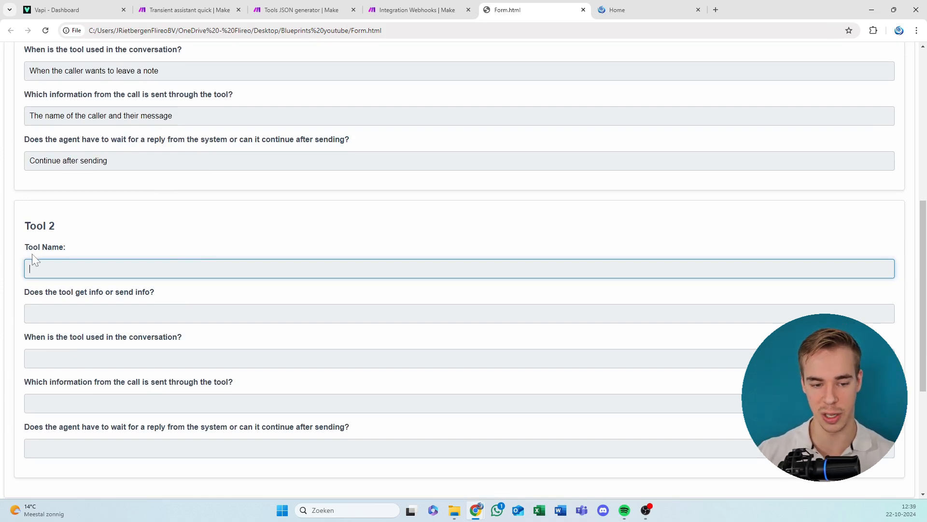
text(Set meeting)
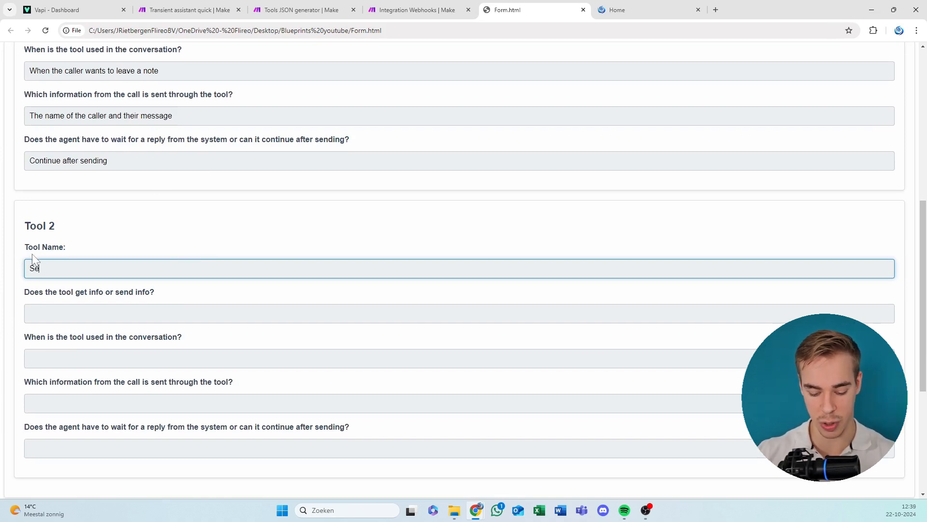
key(Tab)
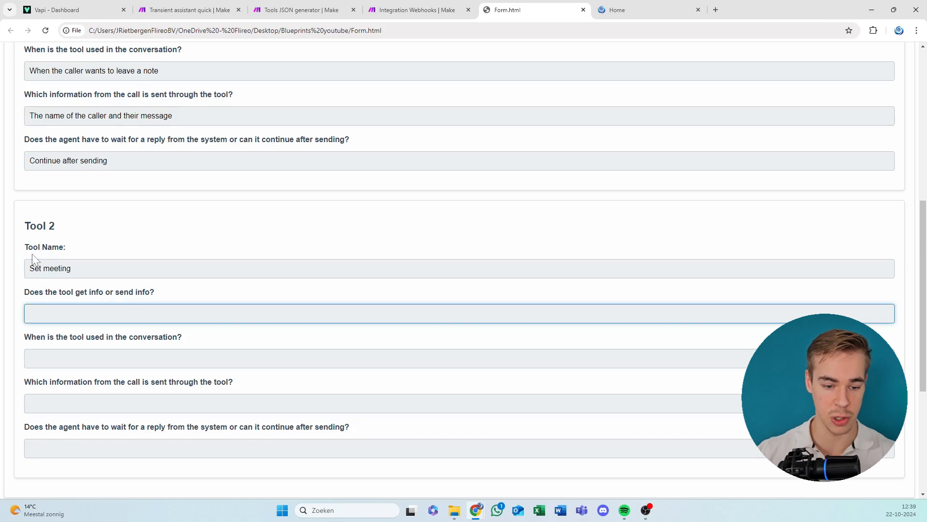
text(Send info)
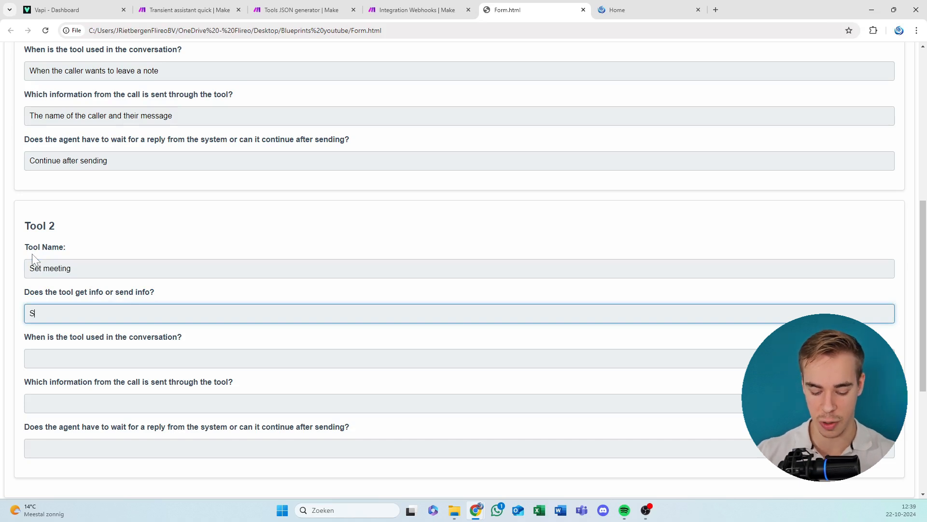
key(Tab)
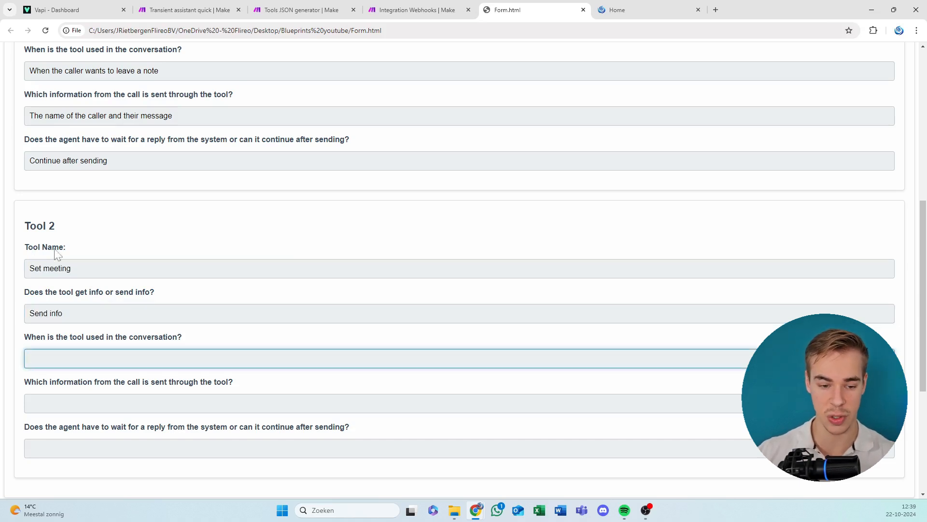
Describe when Tool 2 is used in the conversation as "When the caller agreed to a meeting and a specific timeslot".
scroll(56, 248, down, 3)
click(67, 203)
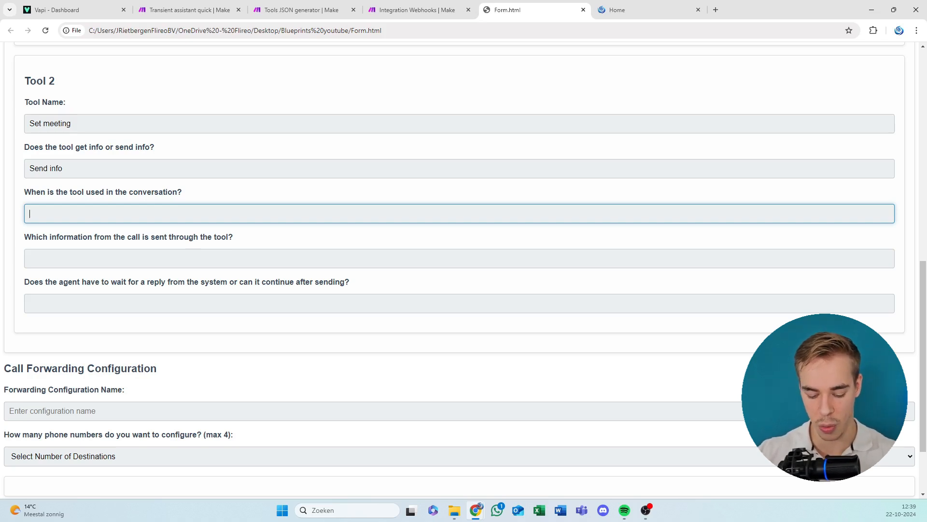
text(When the c)
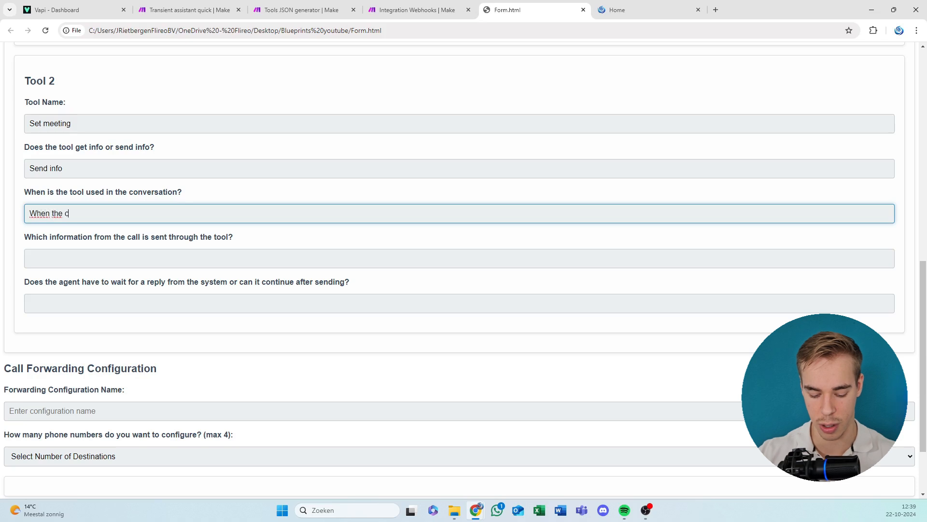
text(aller agreed t)
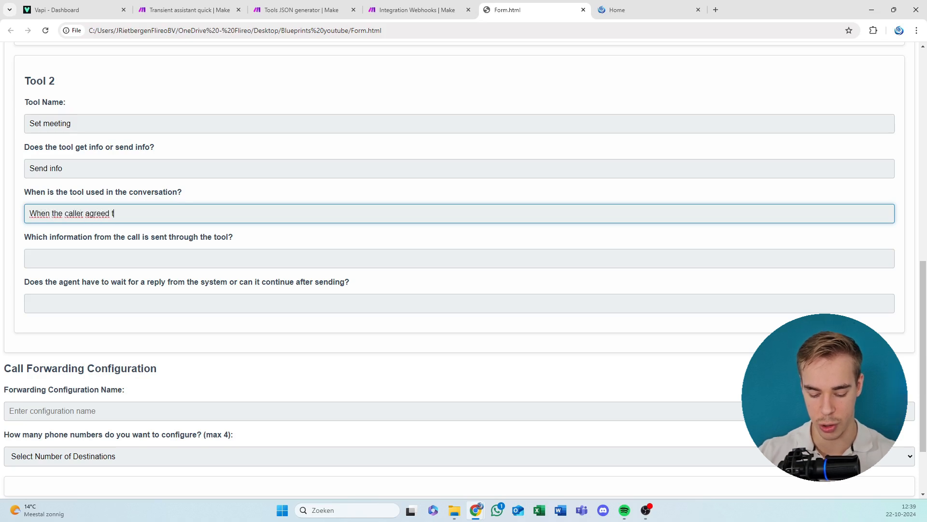
text(o a meeting and )
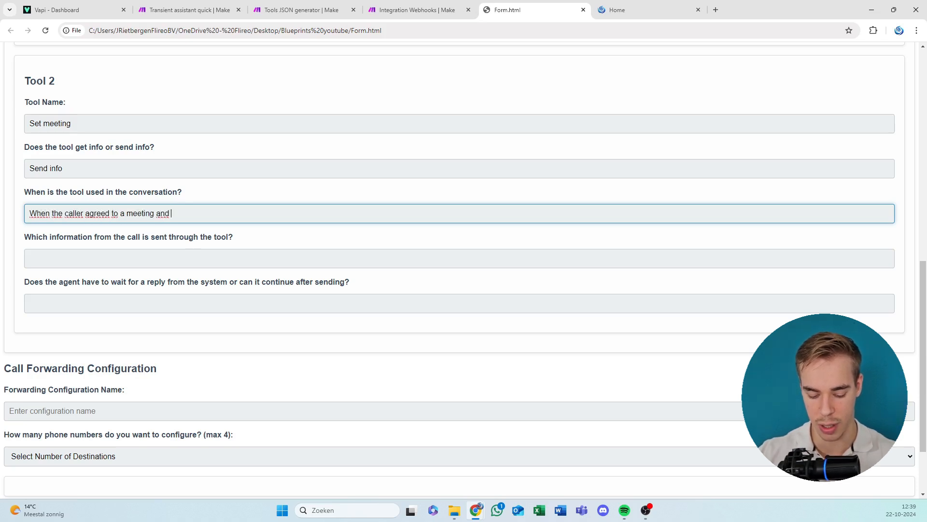
text(a sped)
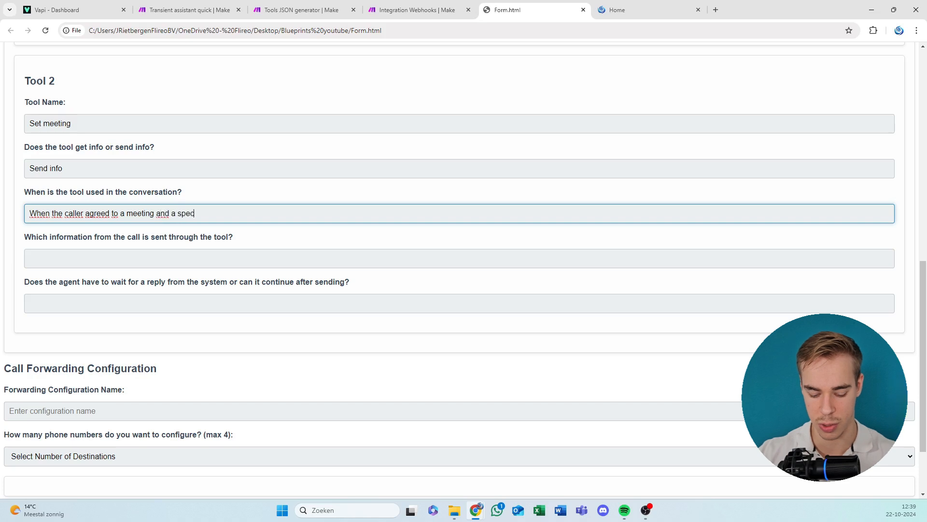
key(BackSpace)
text(cific timeslot)
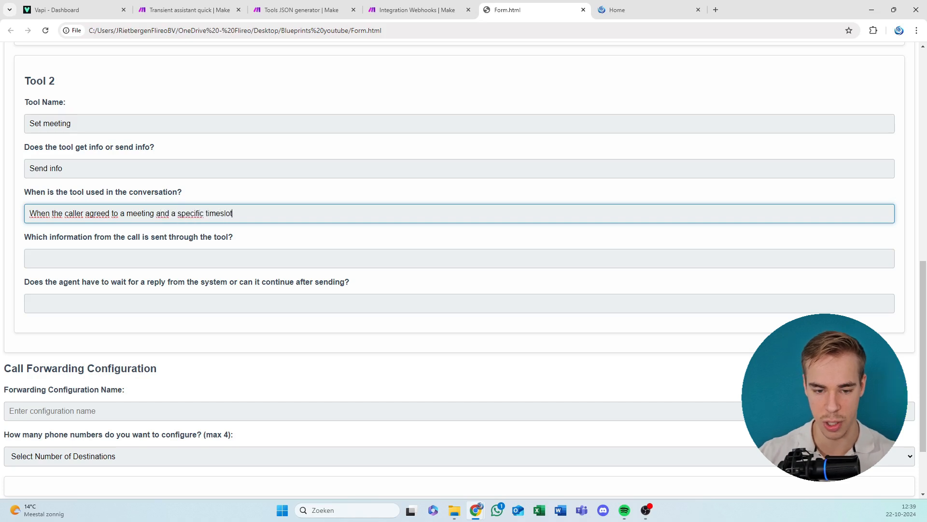
key(Tab)
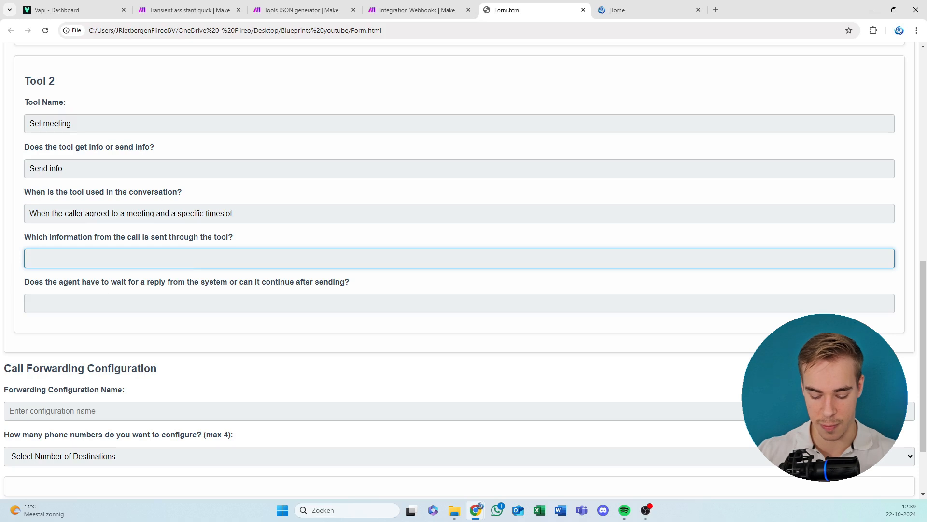
Enter "Caller name, subject of meeting, emailadress, start time of meeting" as the call information sent through Tool 2.
text(Ca)
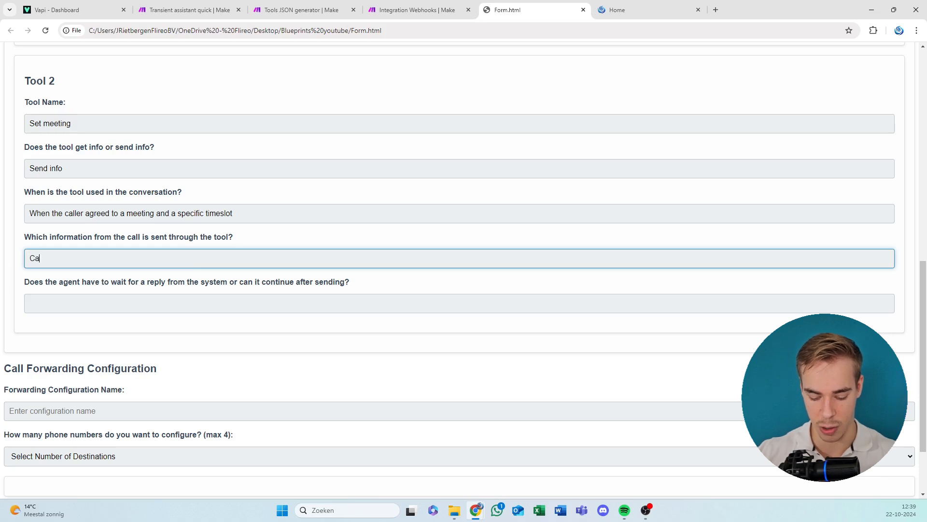
text(ller name, sub)
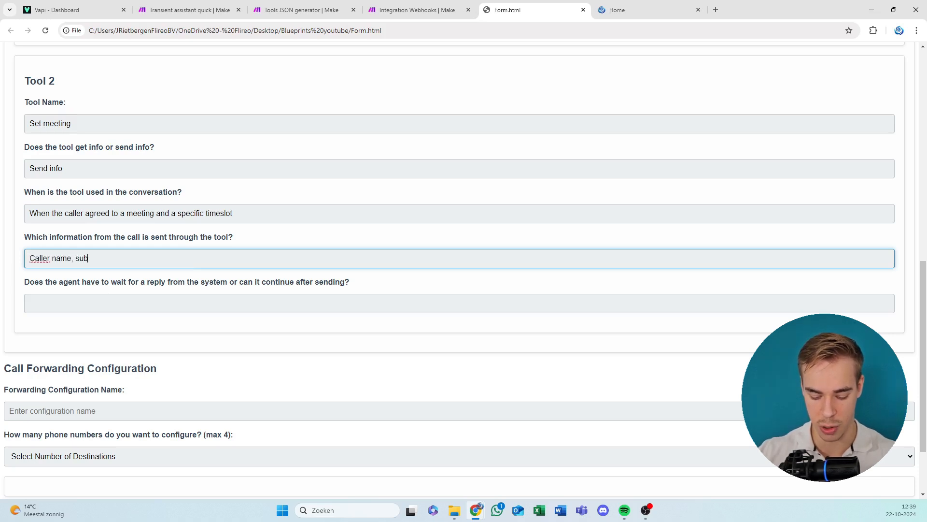
text(ject of meeting, )
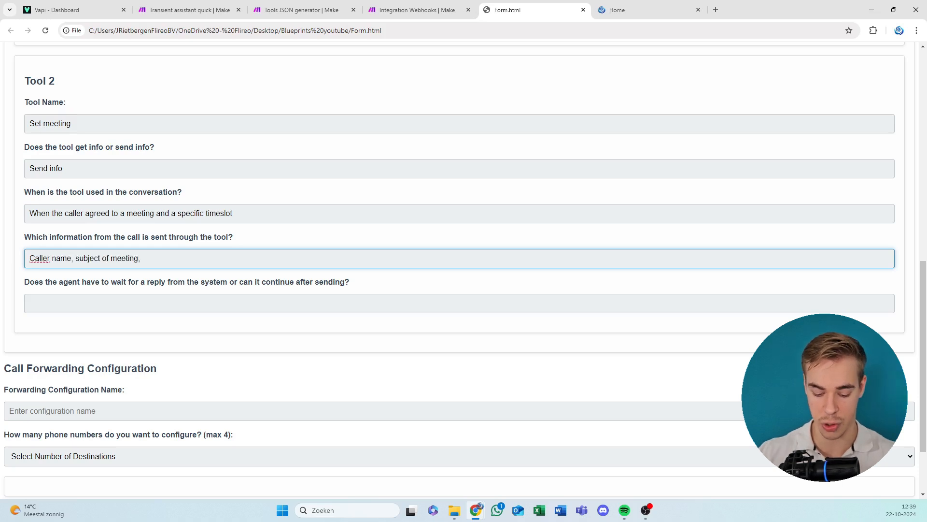
text(emailadress, )
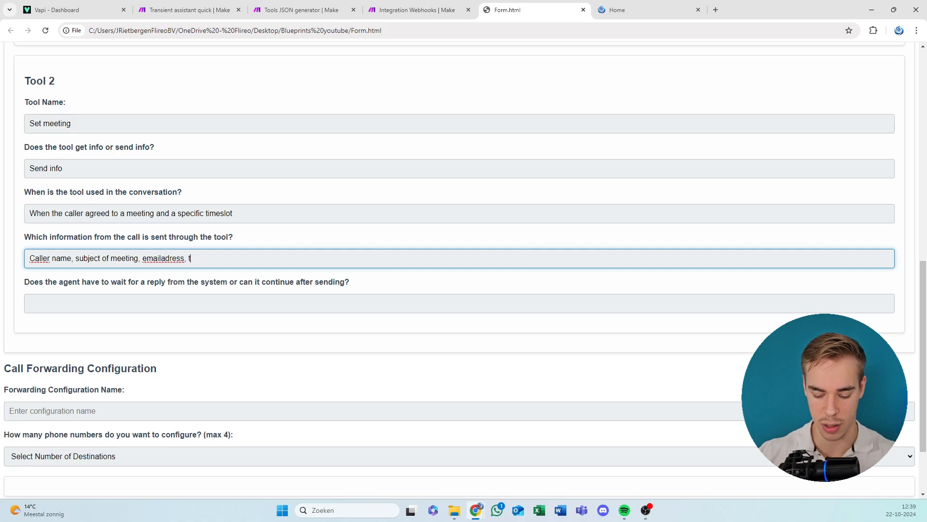
text(timeslot)
key(ctrl+BackSpace)
text(s)
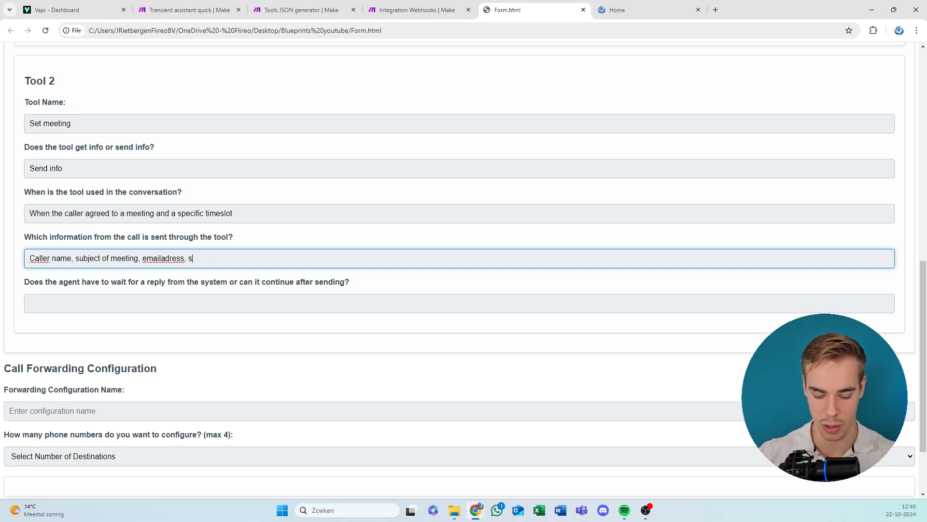
text(tart time of meeting)
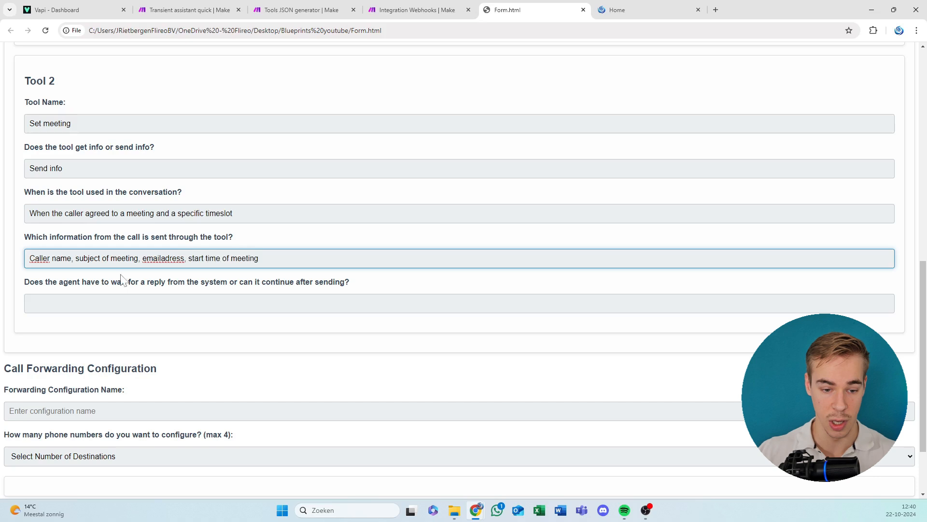
key(Tab)
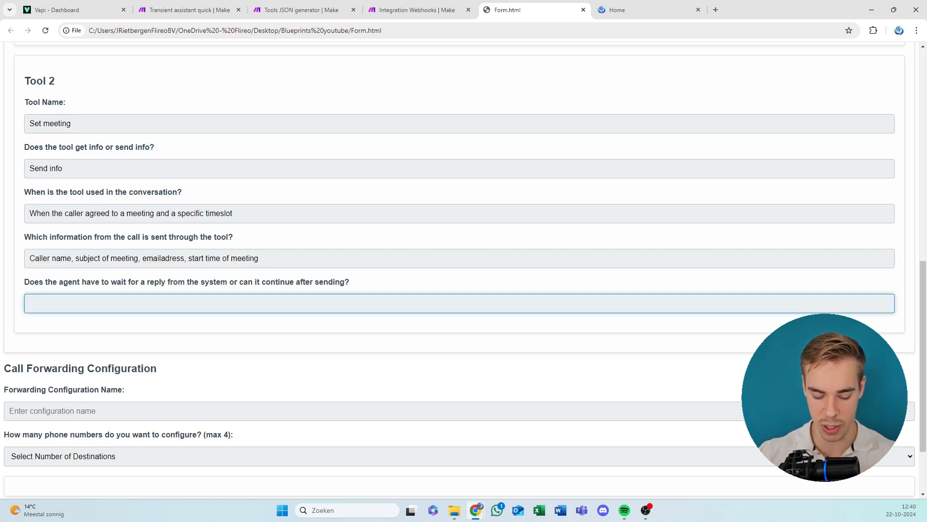
Answer Tool 2's question about waiting for a system reply with "It can continue after sending".
text(No)
key(ctrl+a)
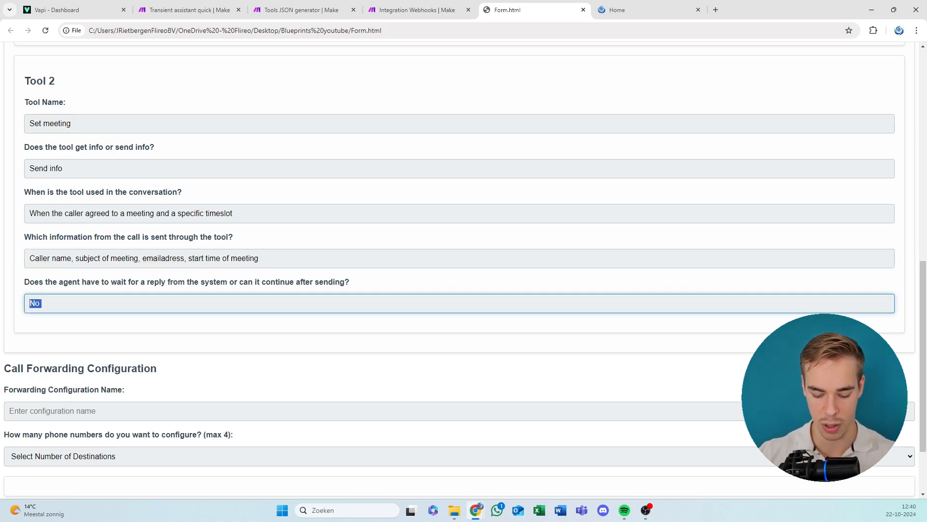
text(It can con)
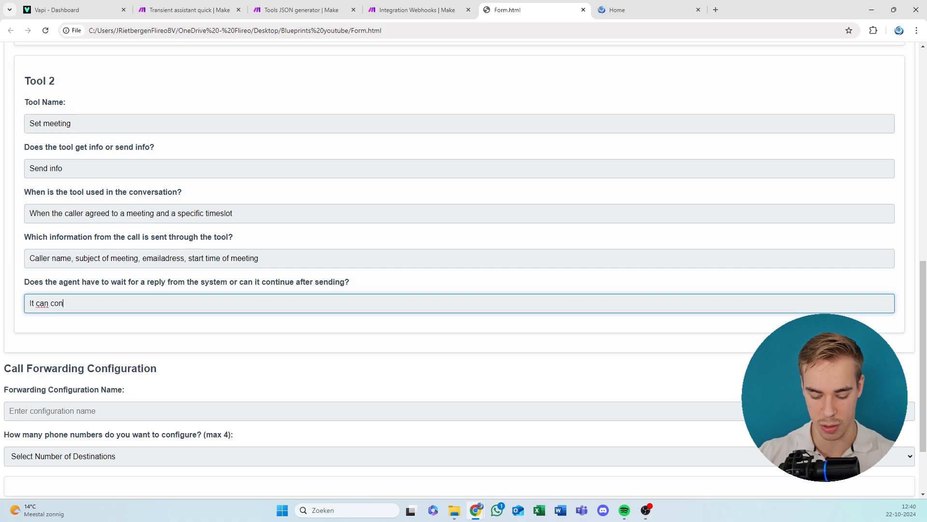
text(tinue a)
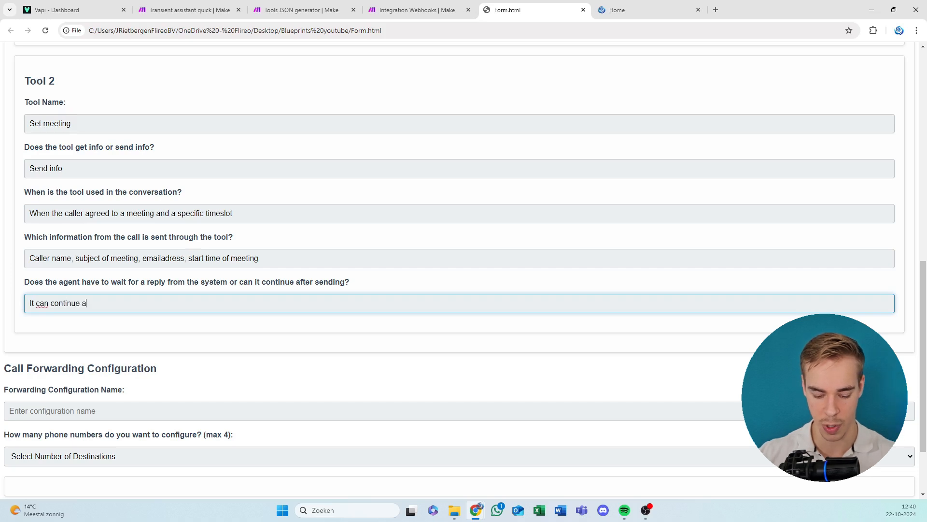
text(fter sending)
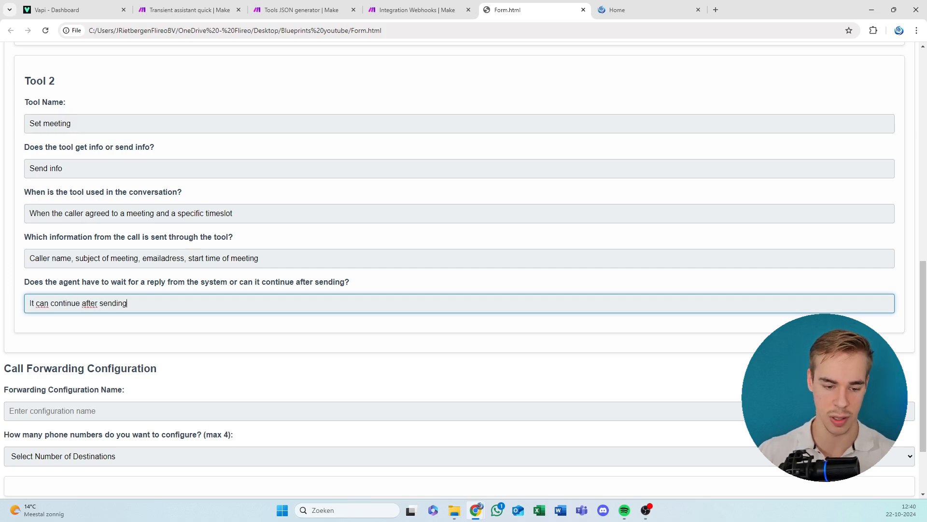
Name the call forwarding configuration "Transfer to receptionist" and set it to 1 destination.
scroll(166, 254, down, 2)
click(127, 320)
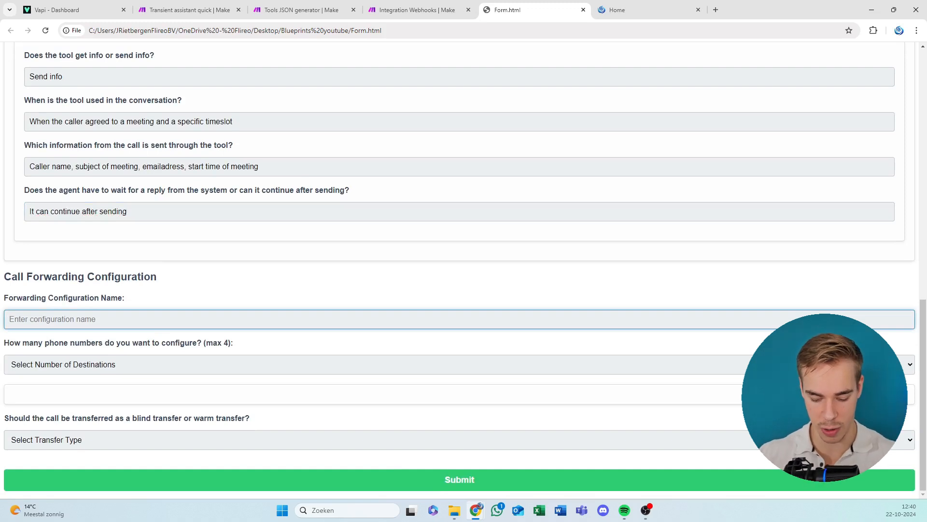
text(Tran)
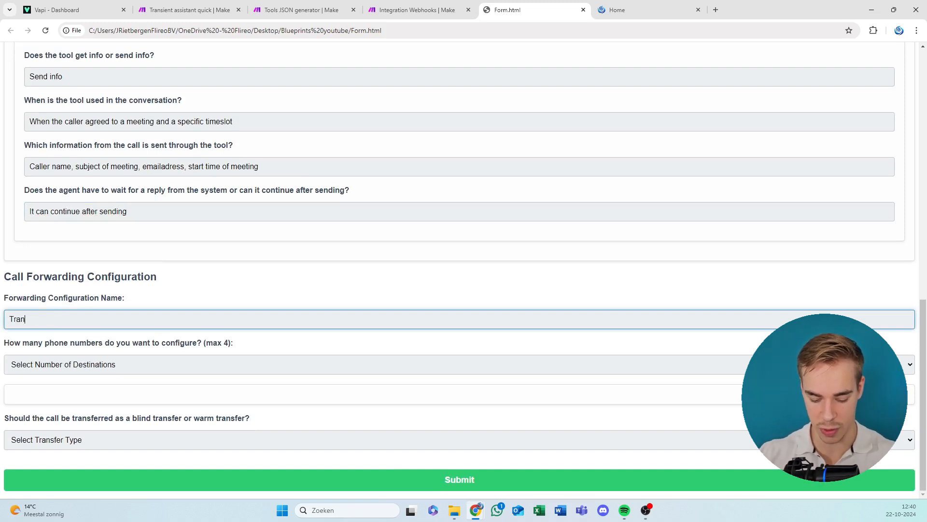
text(sfer to recep)
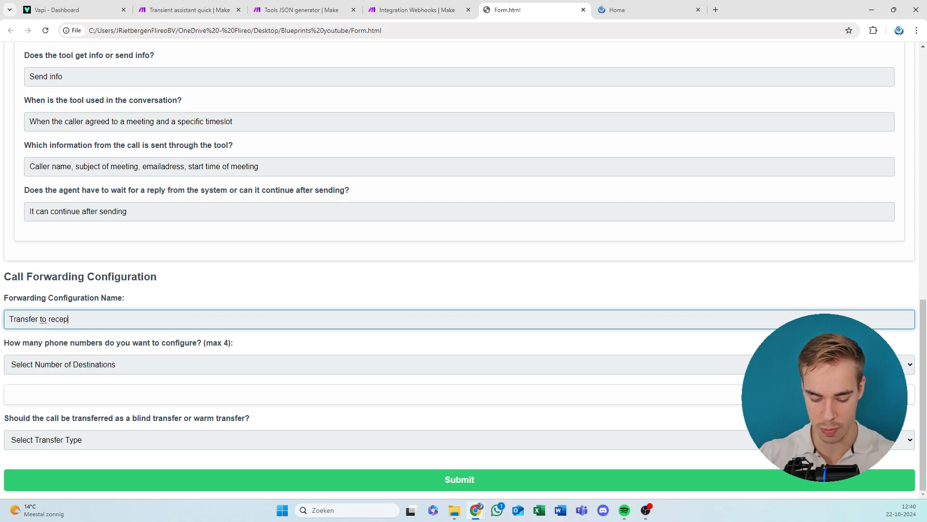
text(tionist)
click(116, 364)
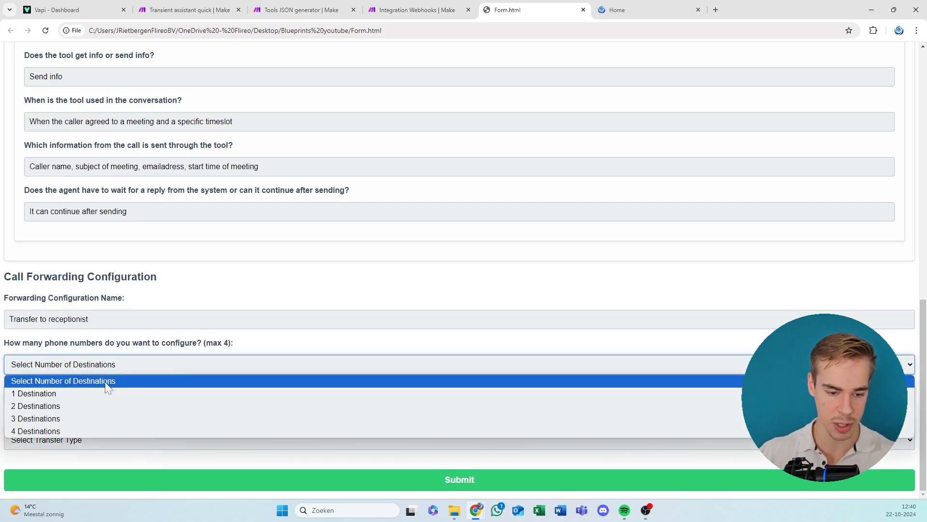
click(107, 393)
scroll(108, 393, down, 4)
key(Tab)
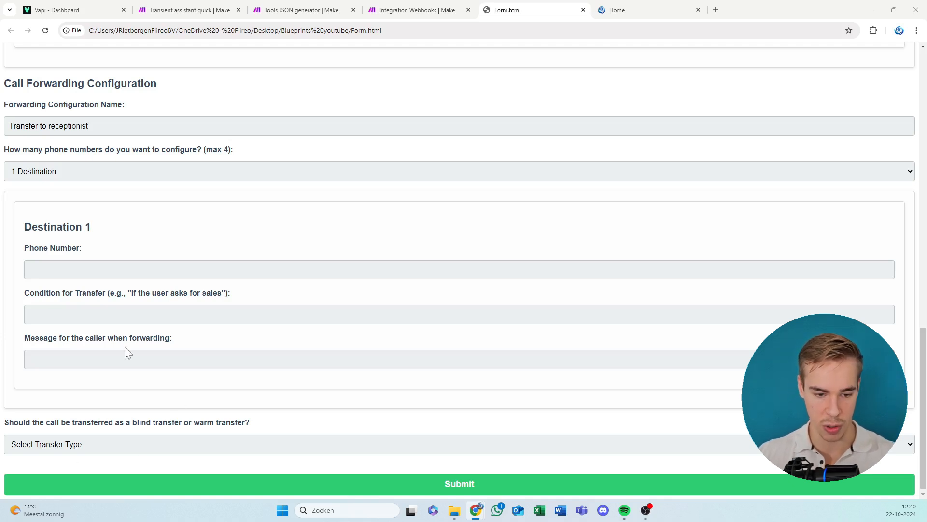
Paste the forwarding phone number for Destination 1.
click(107, 269)
key(ctrl+v)
key(Tab)
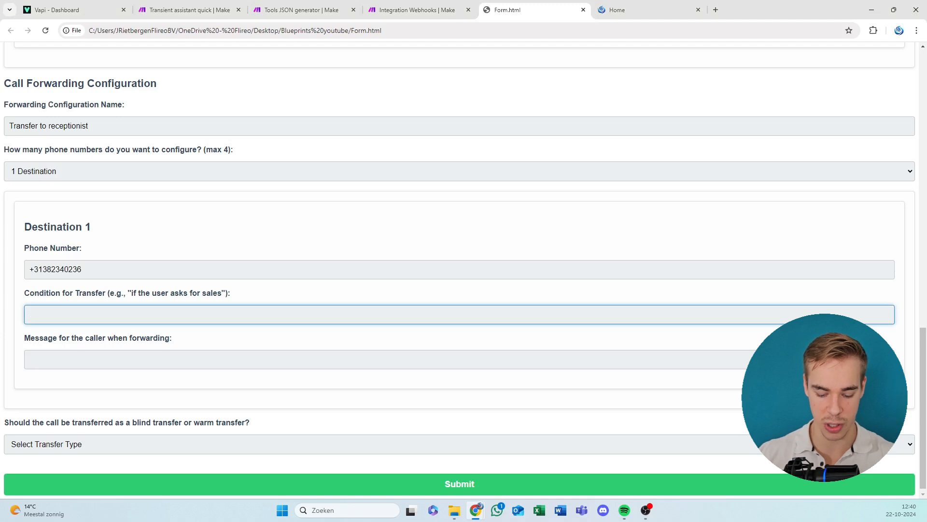
Enter "When caller gets upset" as Destination 1's condition for transfer.
text(When call)
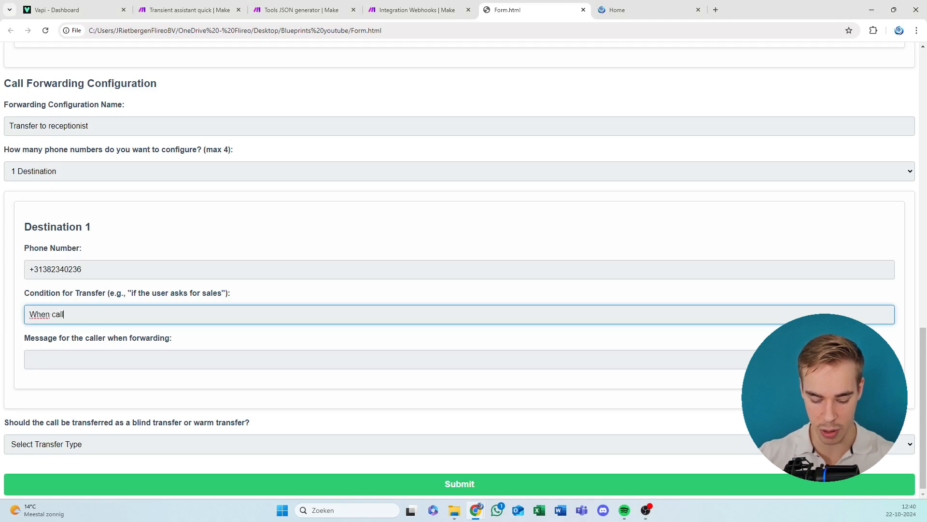
text(er gets ps)
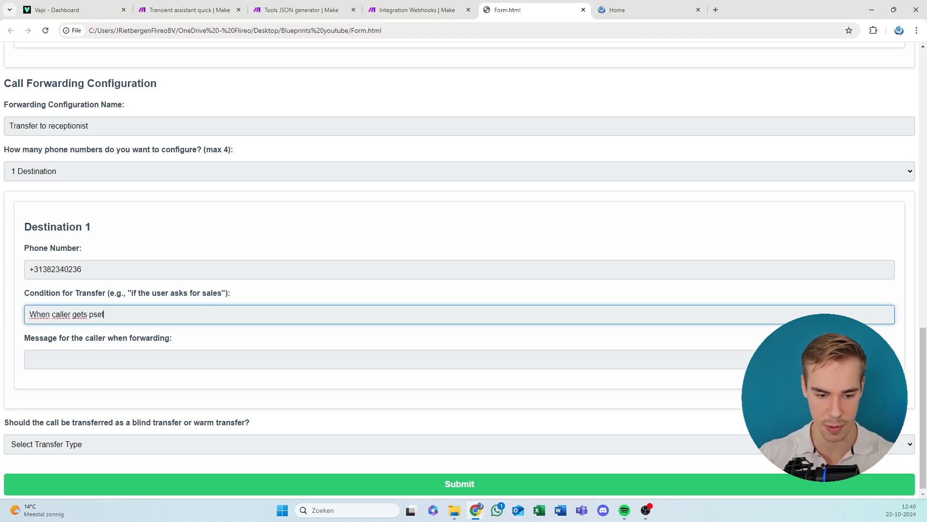
text(et)
key(BackSpace)
key(BackSpace)
key(BackSpace)
key(BackSpace)
text(upse)
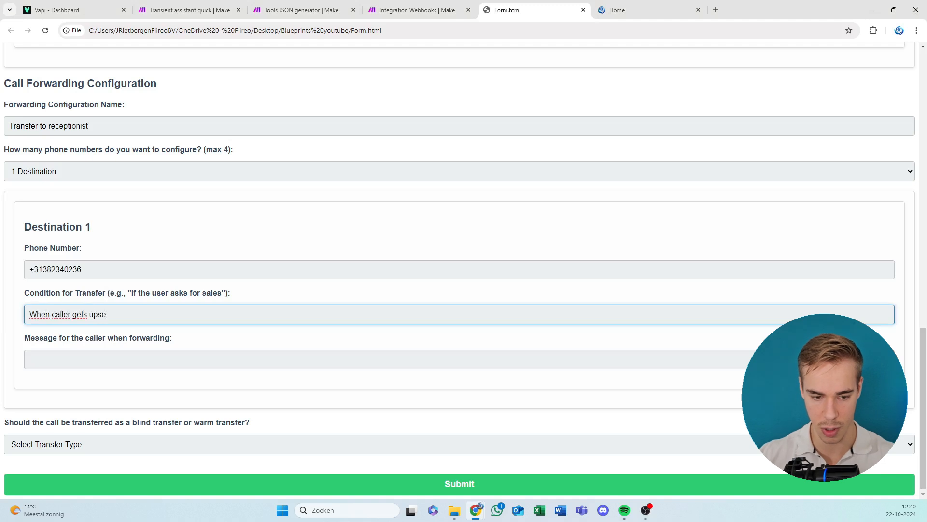
key(Tab)
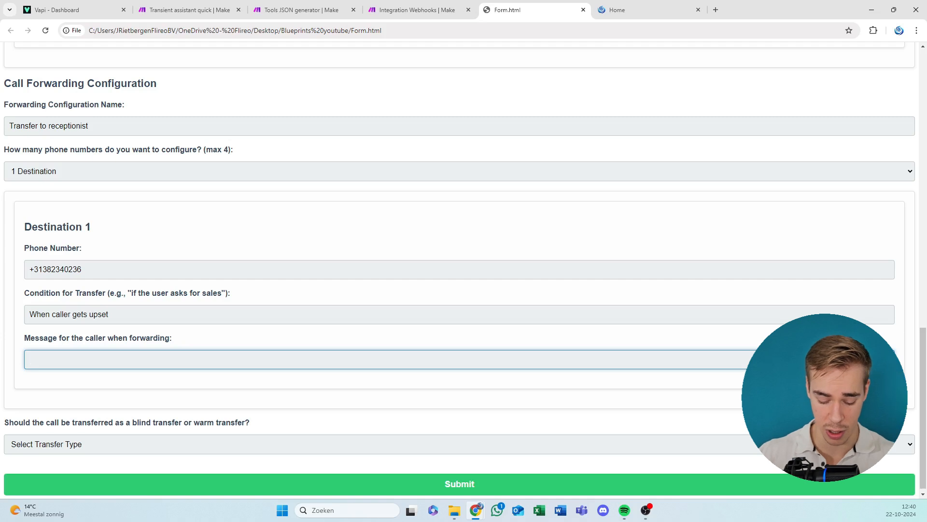
Enter "transferring now..." as Destination 1's message for the caller when forwarding.
text(anf)
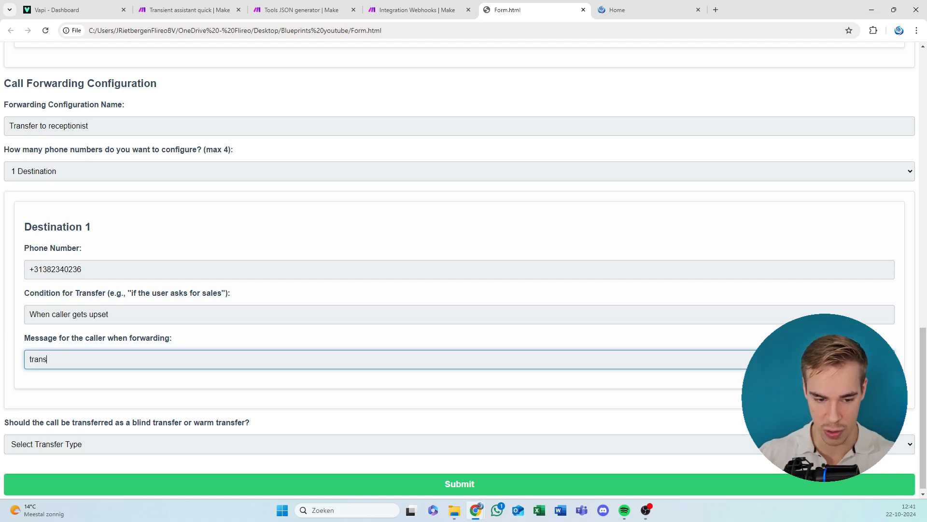
text(gferring now...)
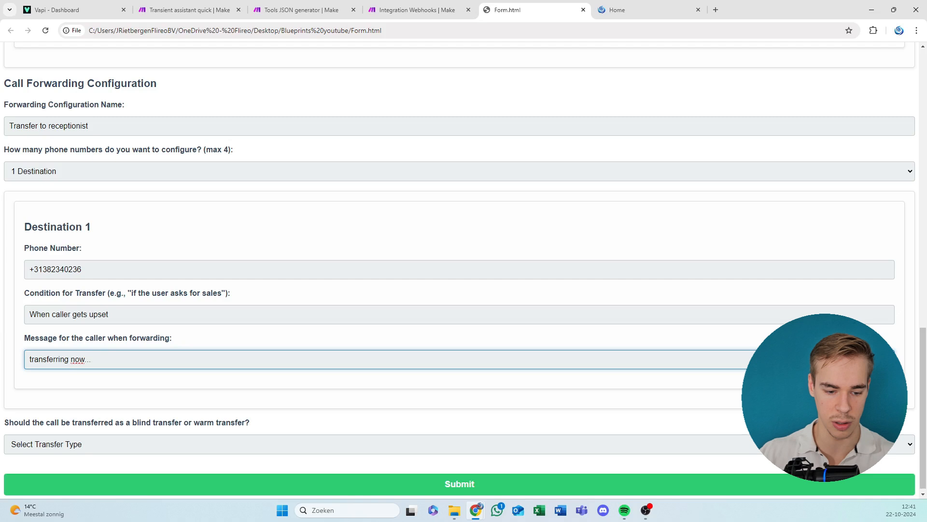
Set the call forwarding transfer type to Blind Transfer.
click(78, 447)
click(162, 400)
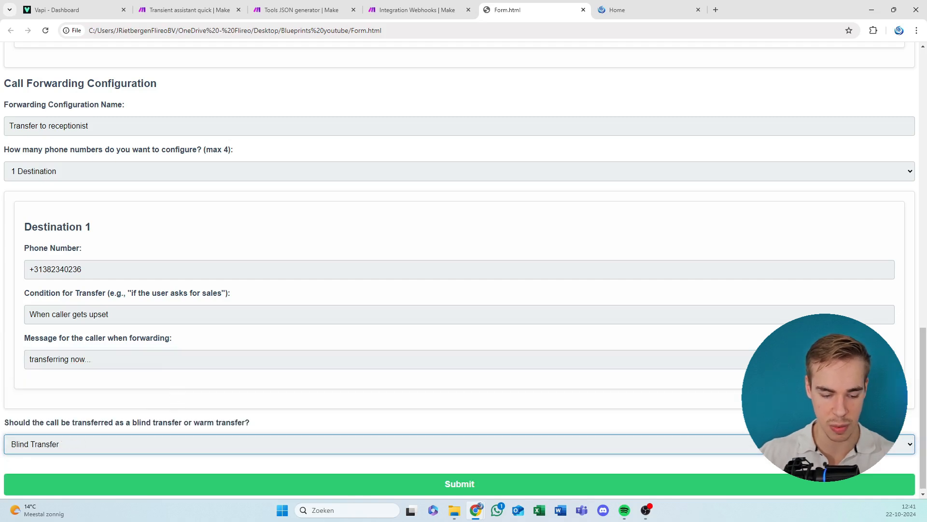
scroll(338, 403, down, 1)
click(502, 480)
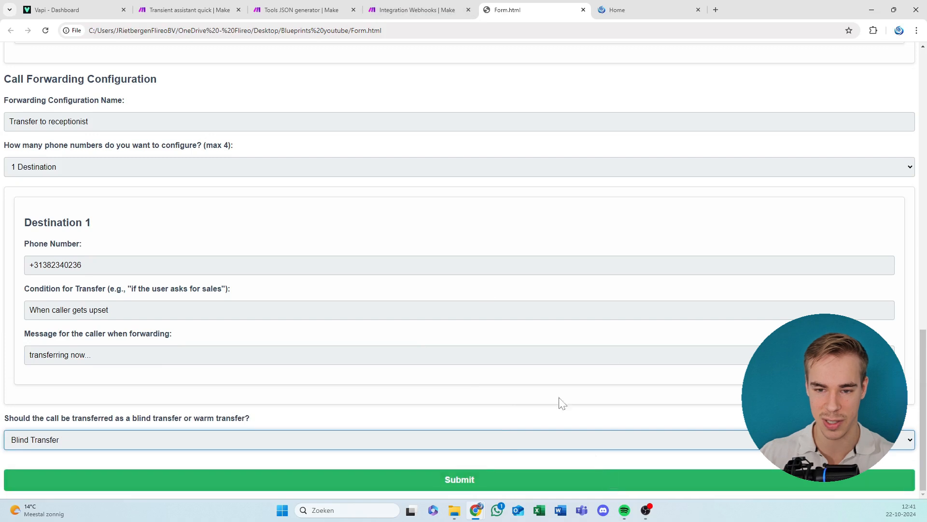
Switch to the Tools JSON generator scenario in Make and start a single run to listen for the form data.
click(381, 3)
drag(335, 3, 403, 5)
click(68, 441)
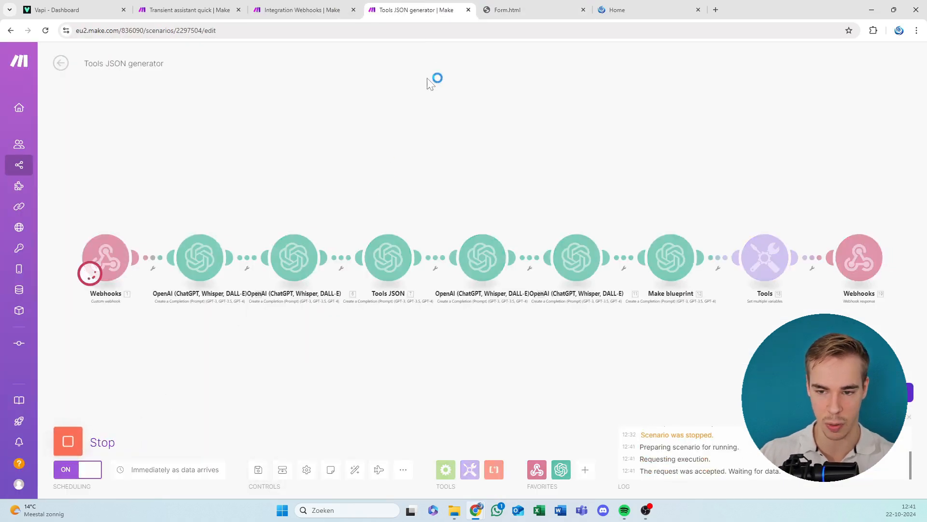
Submit the completed form and return to the Tools JSON generator scenario to follow its run.
click(537, 11)
click(459, 482)
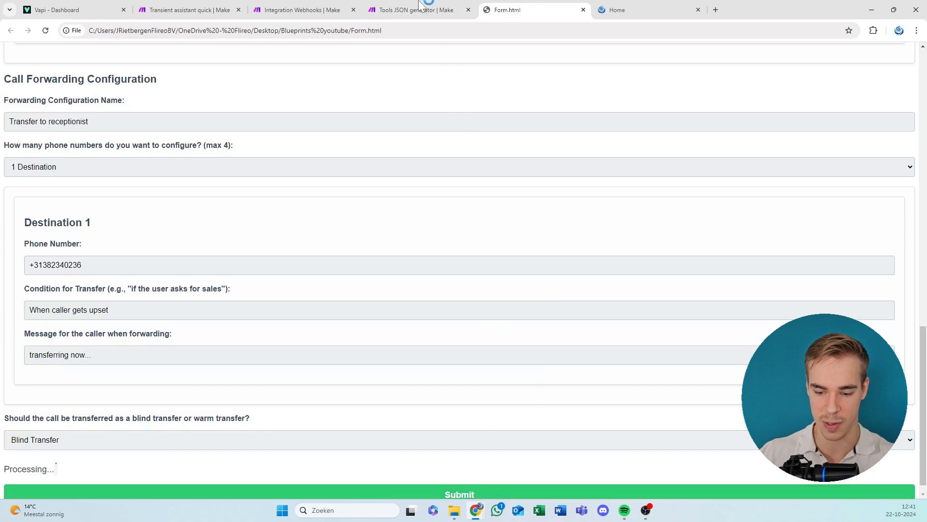
click(419, 6)
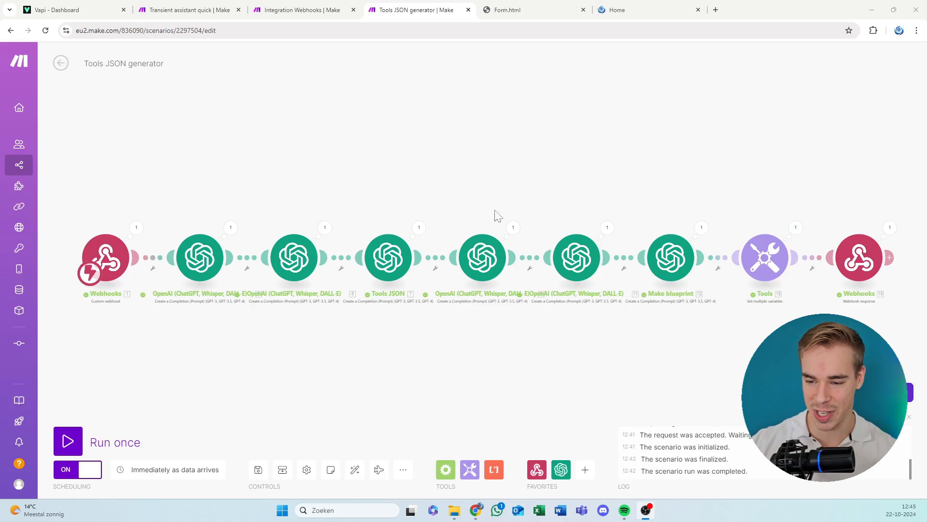
Examine the Function JSON and Make.com Blueprint JSON in the output of the Tools Set multiple variables module.
scroll(495, 213, up, 5)
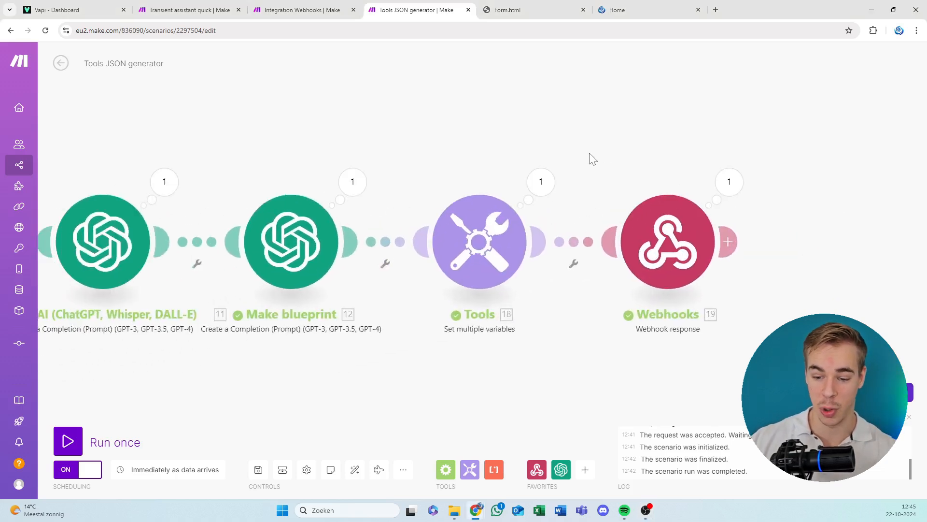
click(552, 185)
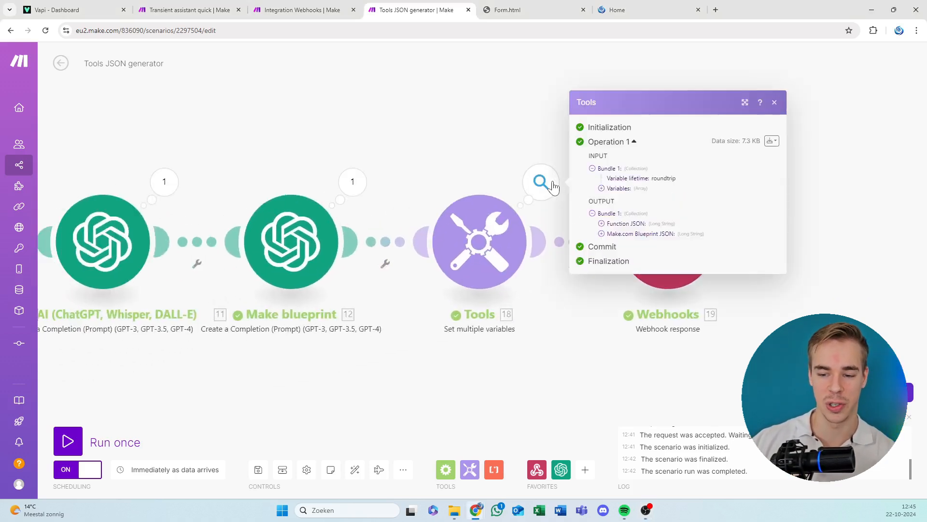
click(421, 138)
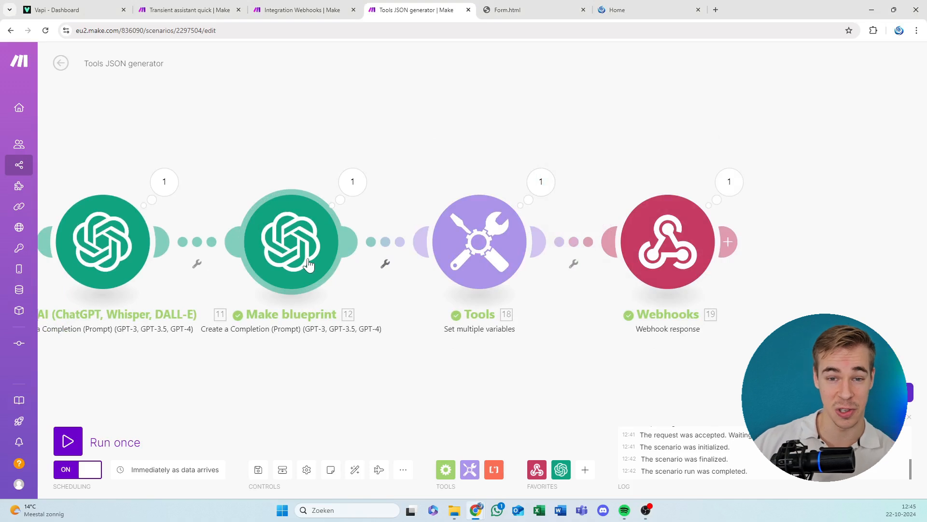
click(541, 182)
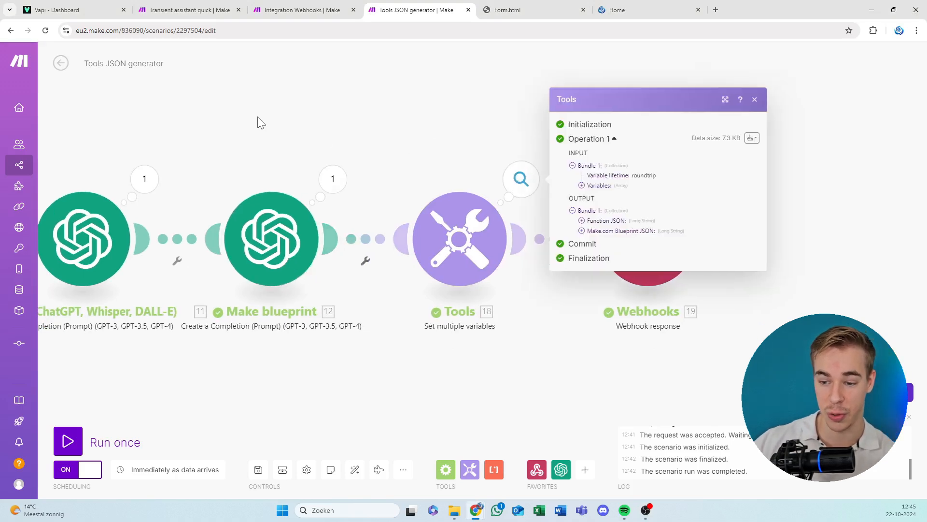
click(377, 181)
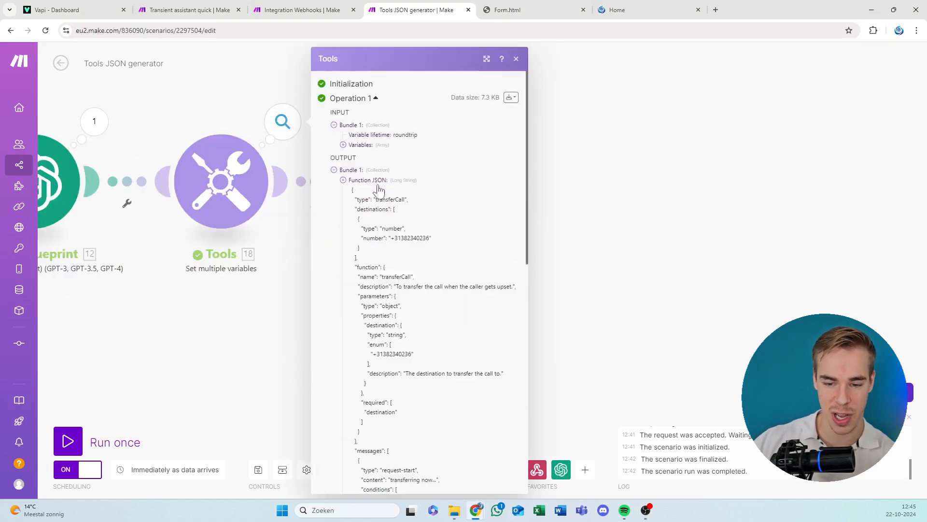
click(379, 181)
click(381, 192)
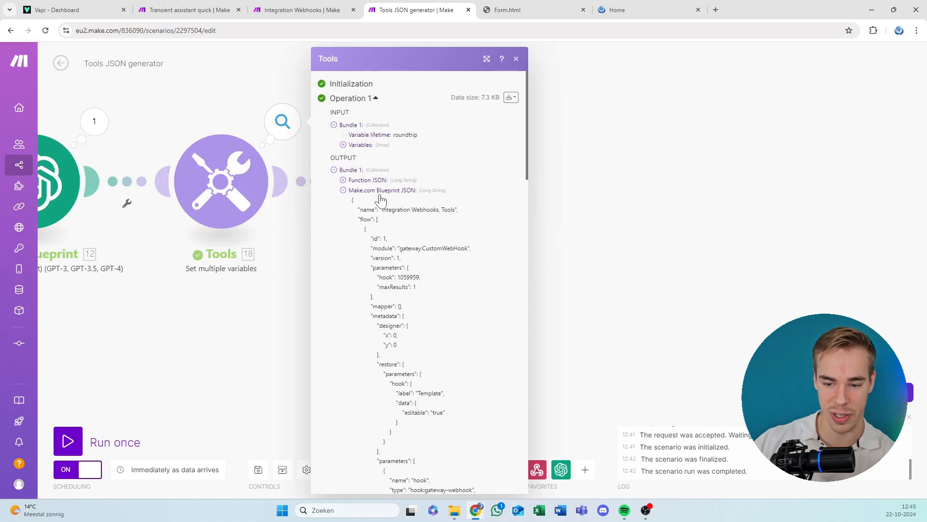
click(381, 191)
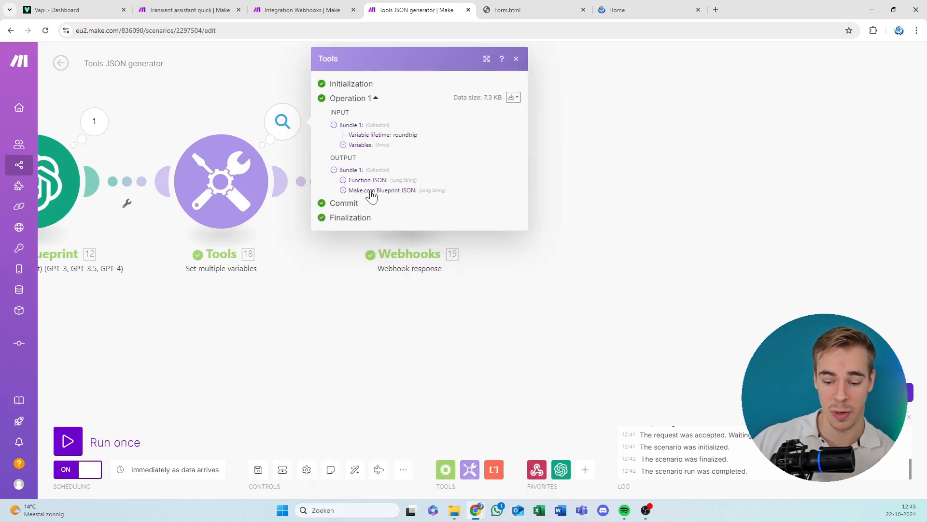
Create a text document named "Blueprint generated" in the Blueprints youtube folder in File Explorer.
click(454, 512)
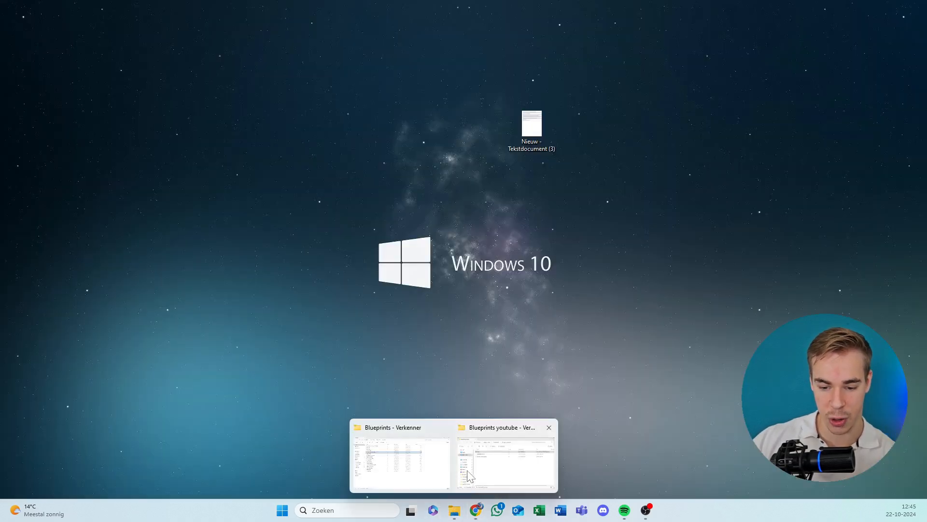
click(412, 457)
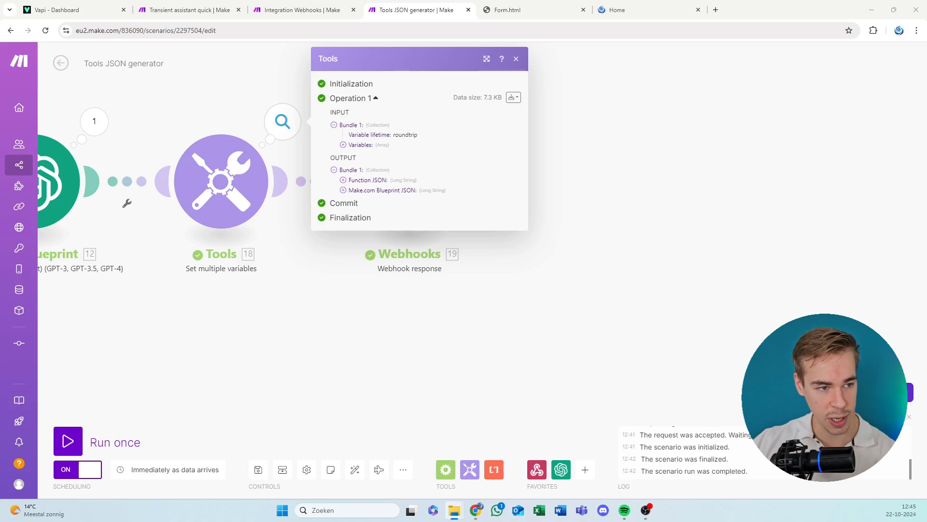
drag(0, 237, 818, 109)
click(641, 309)
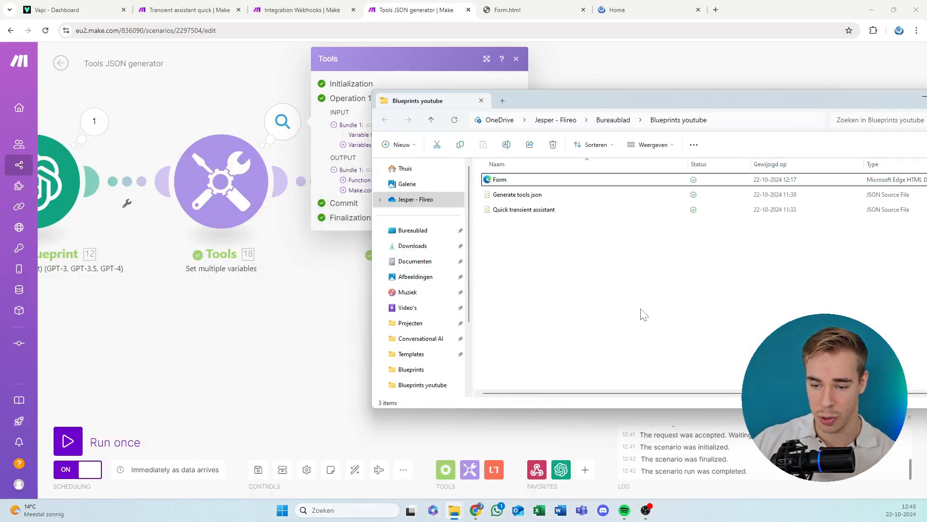
right_click(644, 315)
mouse_move(712, 390)
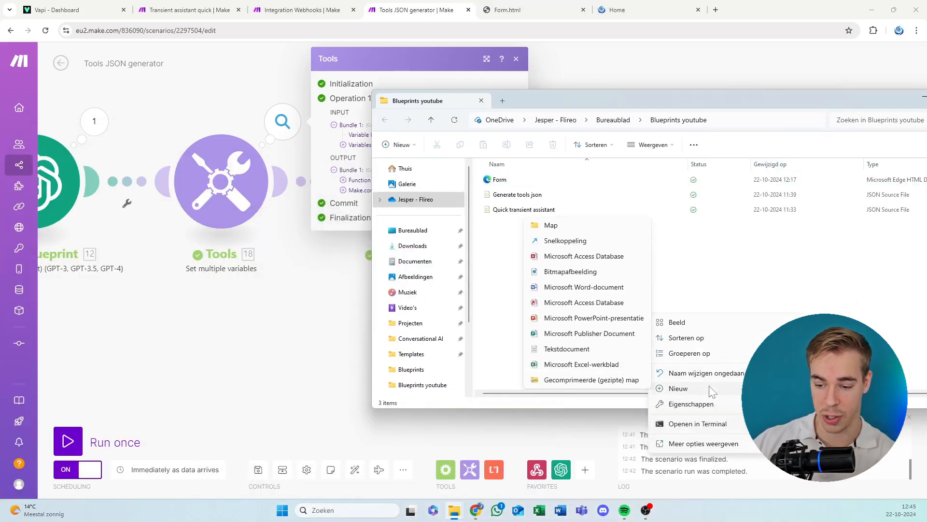
click(569, 348)
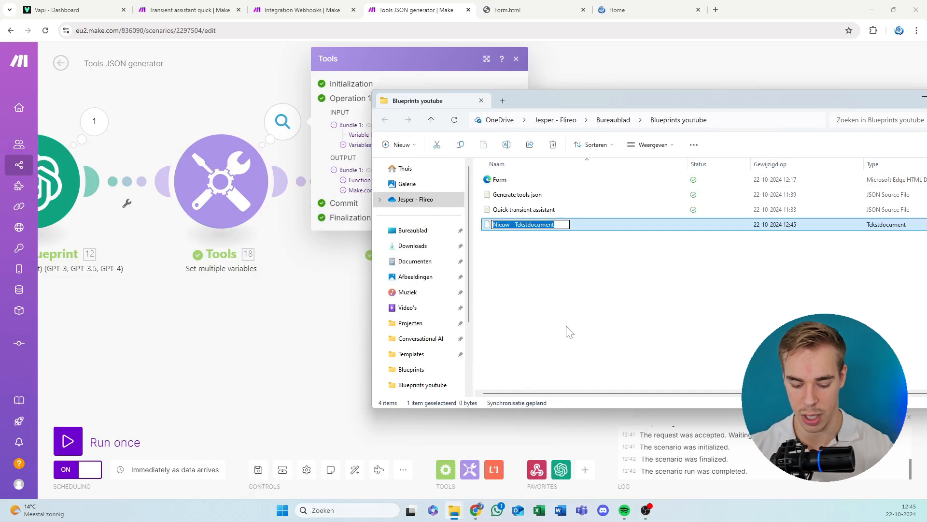
text(Blueprint )
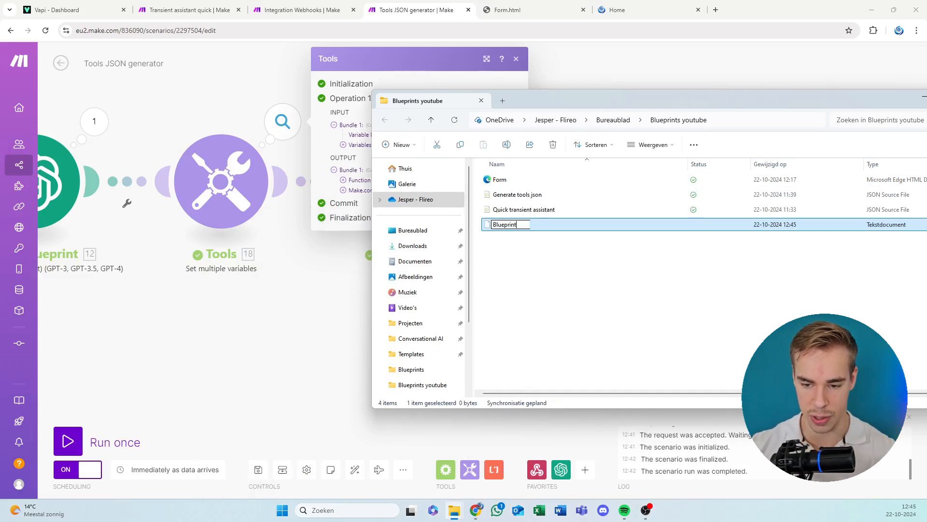
text(generated)
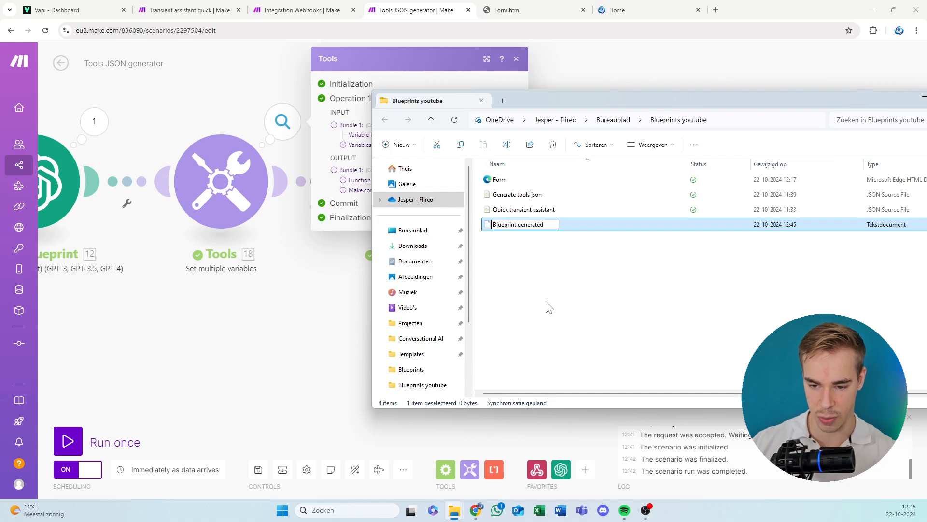
key(Return)
drag(558, 96, 2, 121)
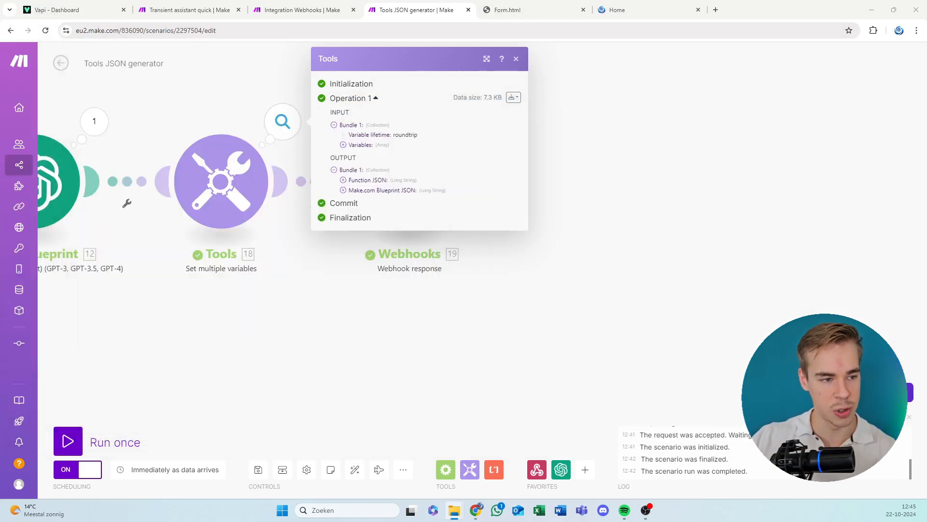
Copy the entire Make.com Blueprint JSON from the Tools module output into Blueprint generated.txt in Notepad.
click(400, 191)
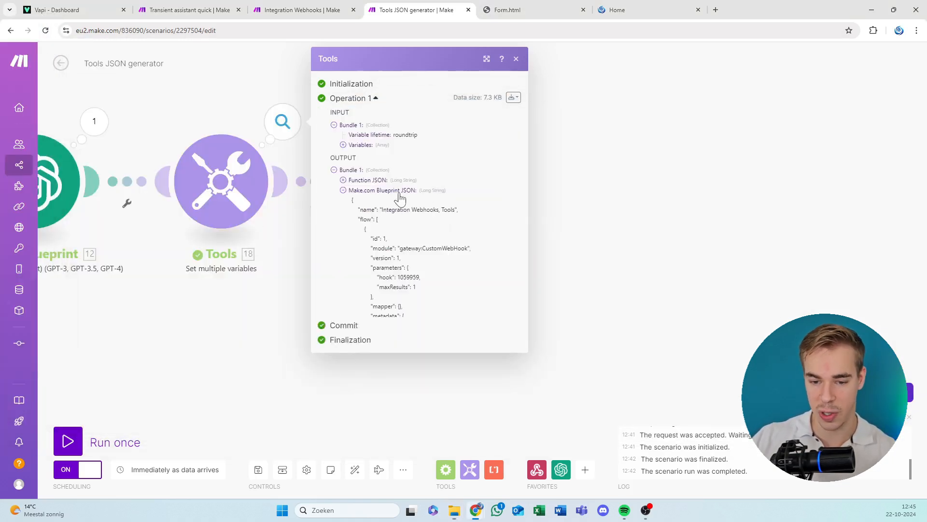
drag(353, 205, 449, 459)
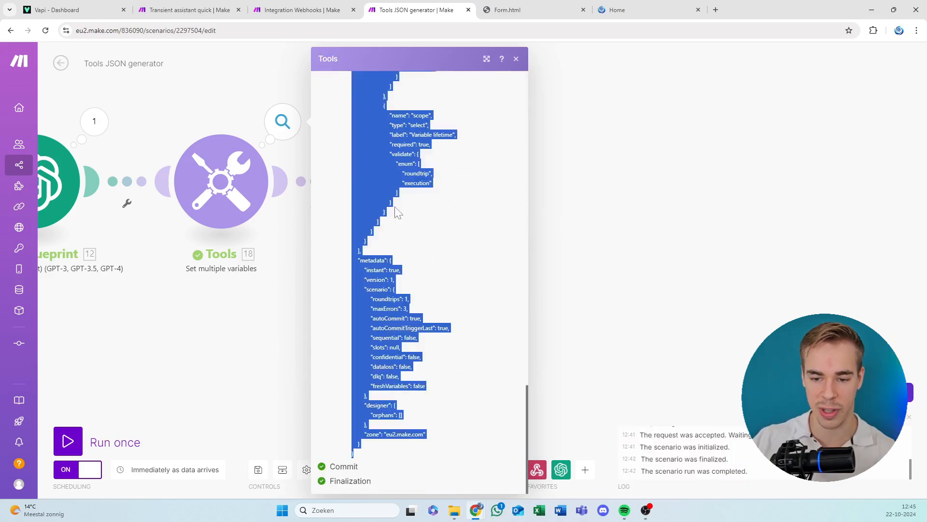
scroll(421, 269, up, 15)
scroll(420, 270, up, 4)
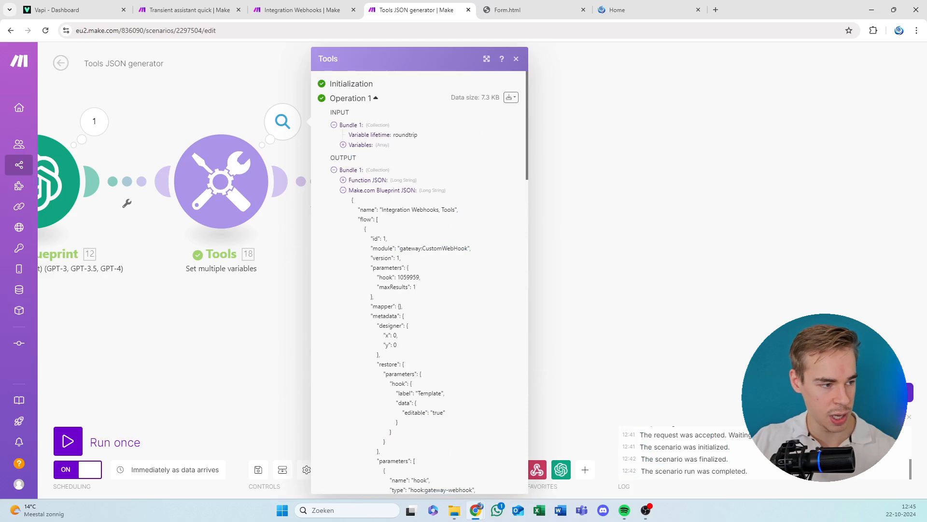
key(alt+Tab)
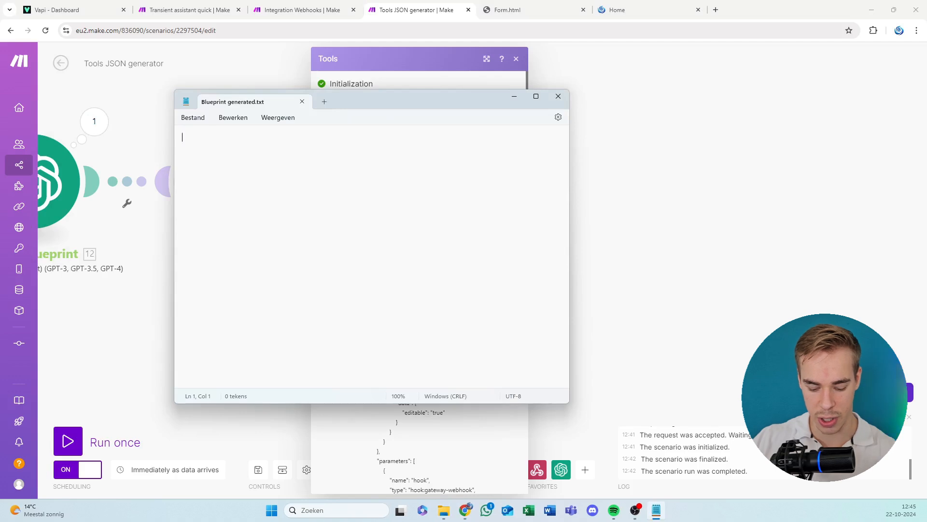
key(ctrl+v)
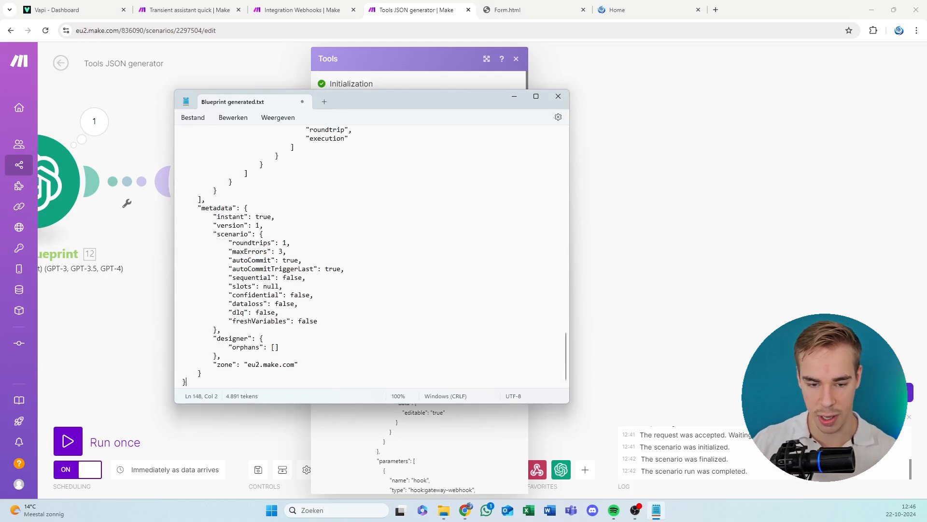
Save the document as "Blueprintgenerated.json" with the file type Alle bestanden in the Blueprints youtube folder, and close Notepad.
click(196, 119)
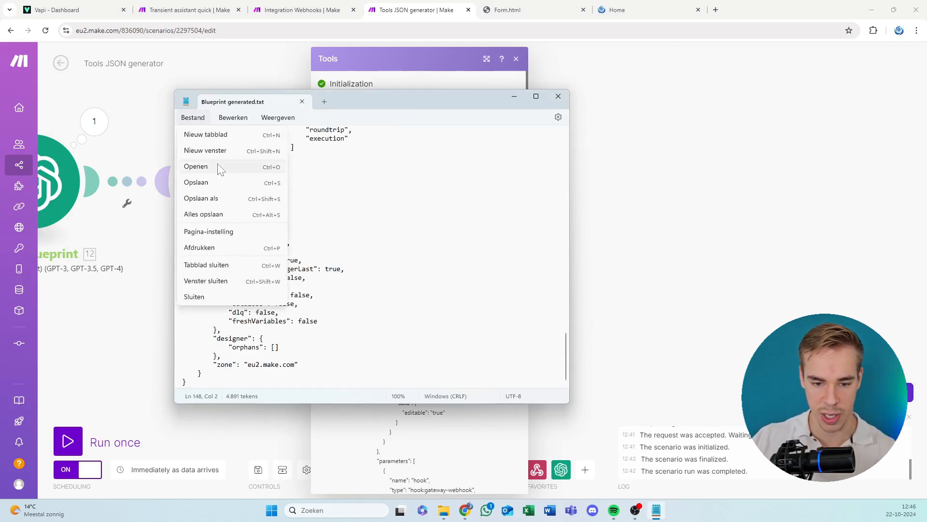
click(223, 199)
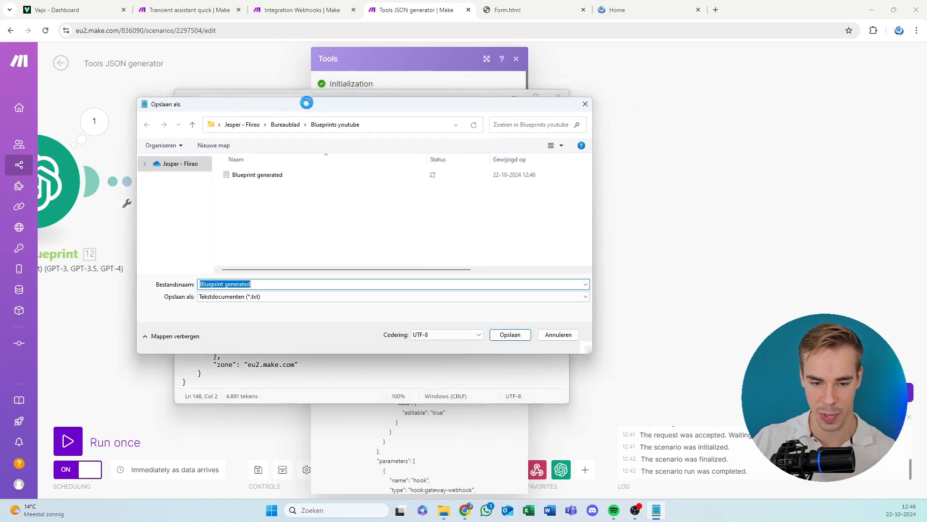
drag(306, 102, 317, 92)
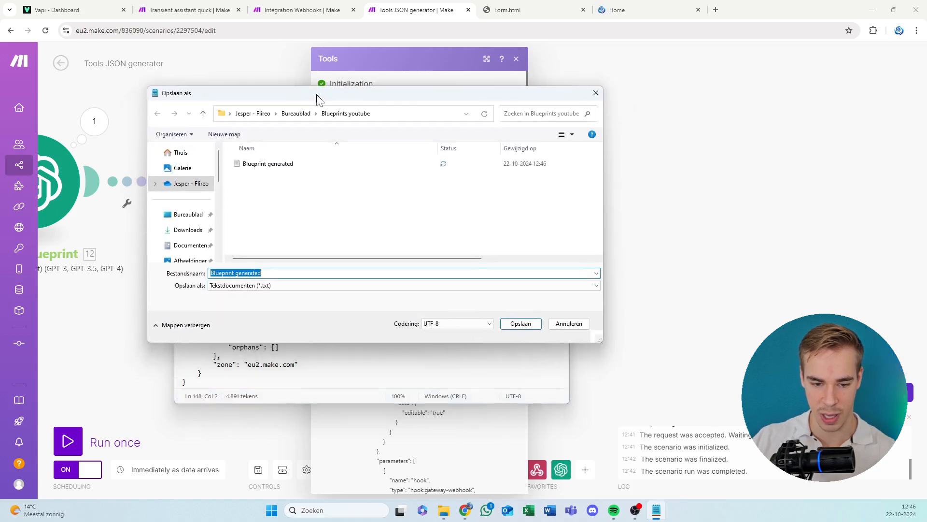
click(269, 286)
click(267, 304)
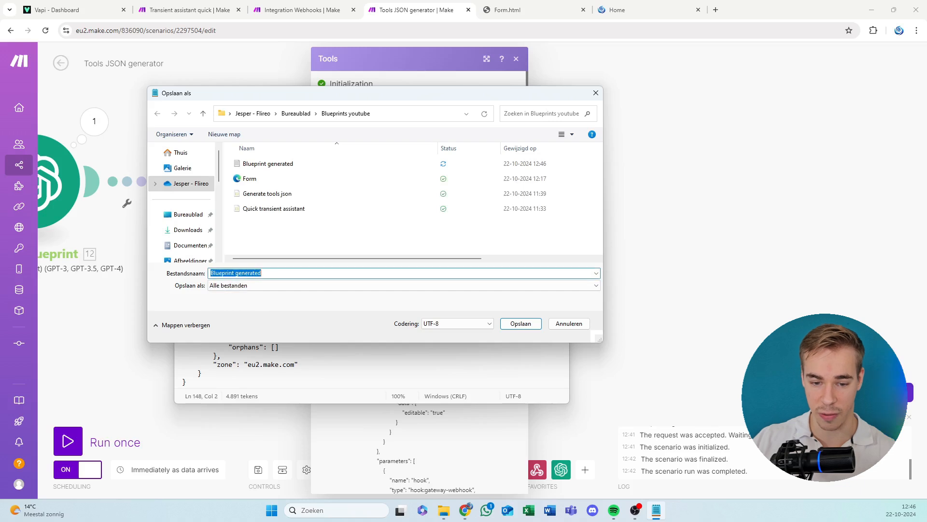
click(263, 273)
key(BackSpace)
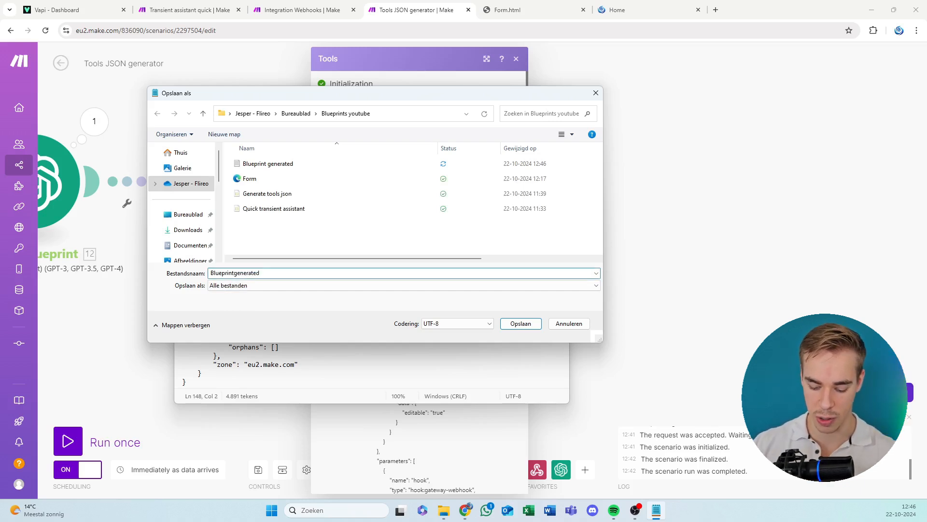
text(.json)
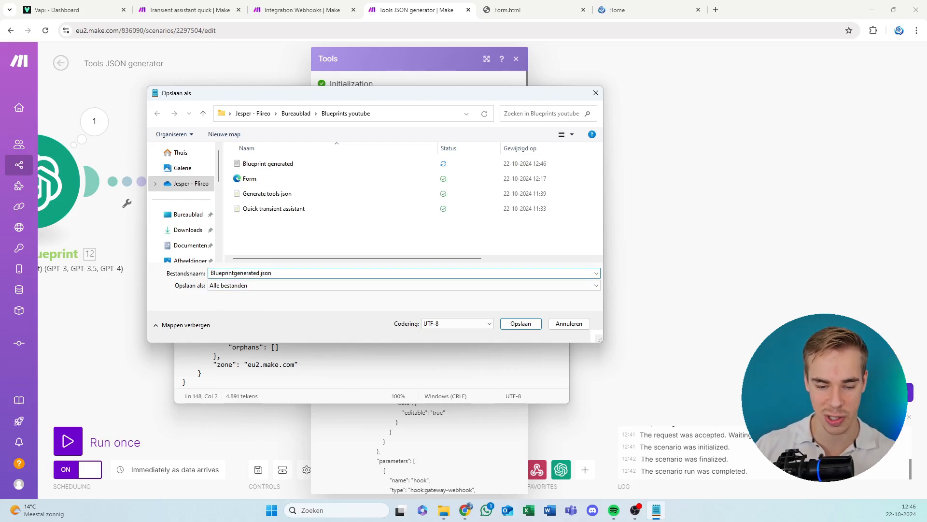
click(513, 323)
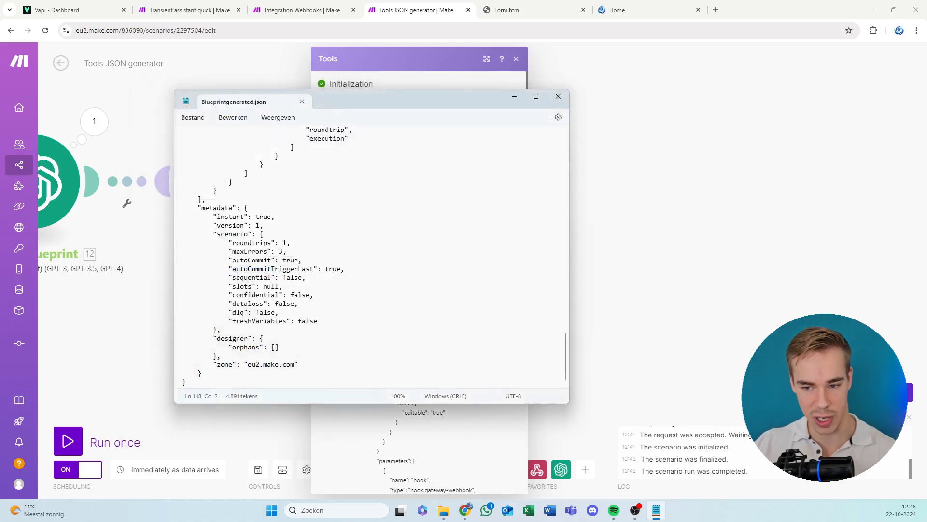
click(557, 96)
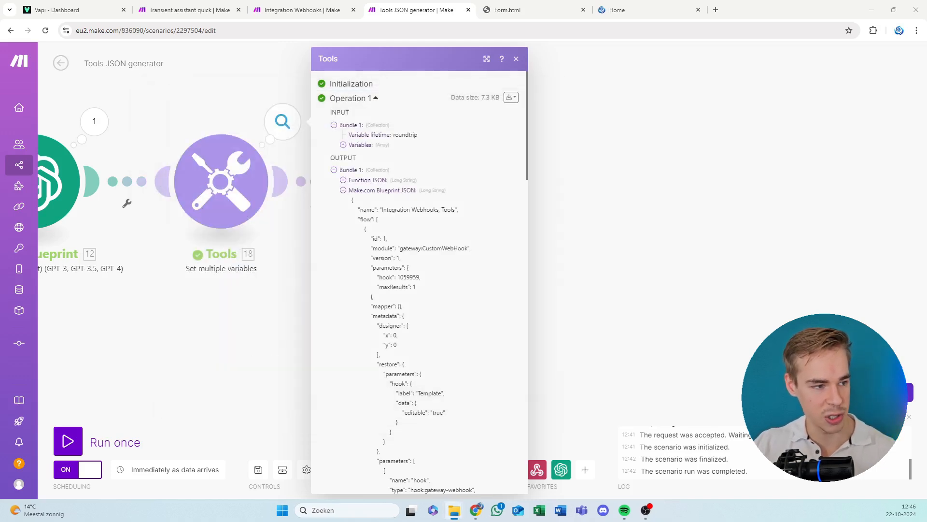
Select the Blueprintgenerated JSON file in the Blueprints youtube folder in File Explorer.
drag(0, 118, 476, 65)
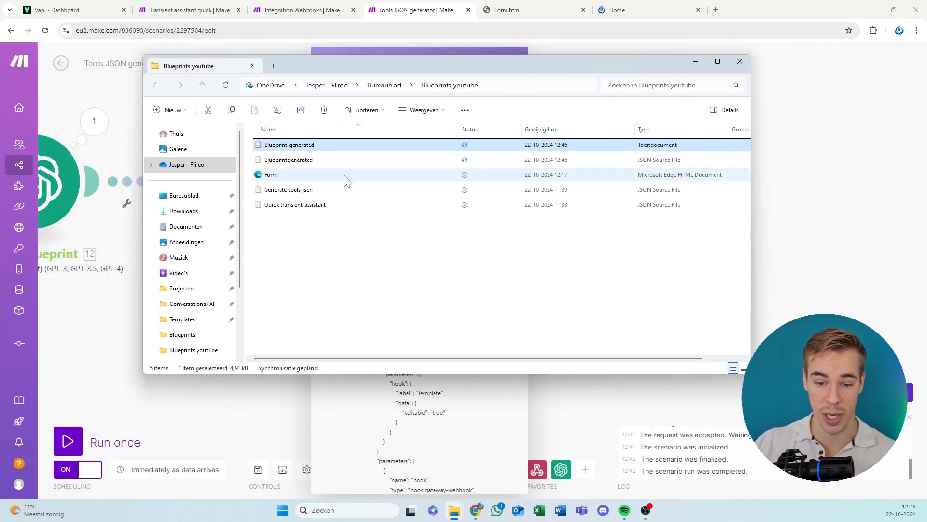
click(299, 159)
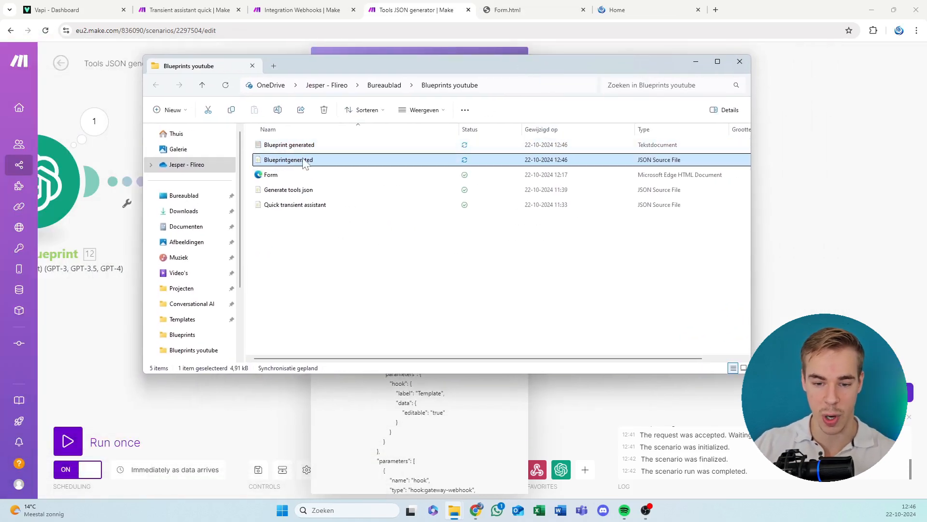
Copy the entire Function JSON from the Tools module output in the Tools JSON generator scenario.
drag(416, 70, 0, 140)
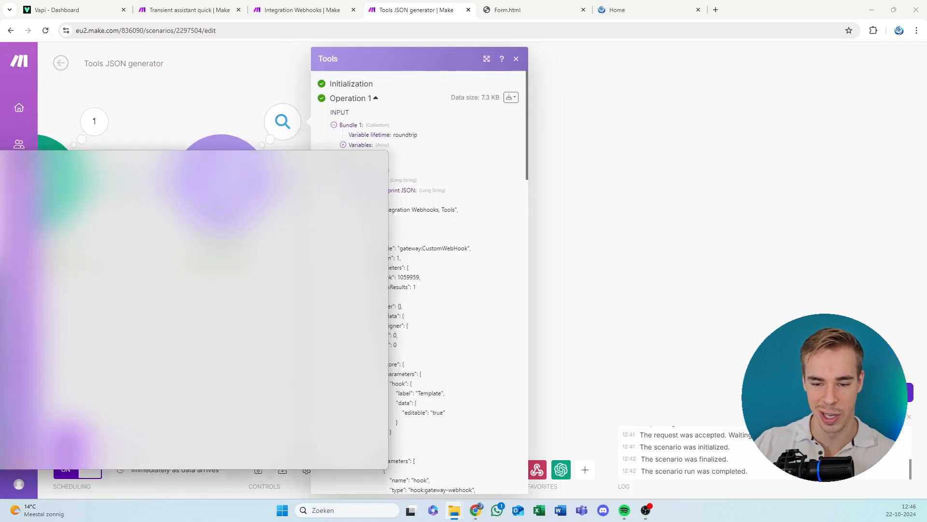
click(369, 181)
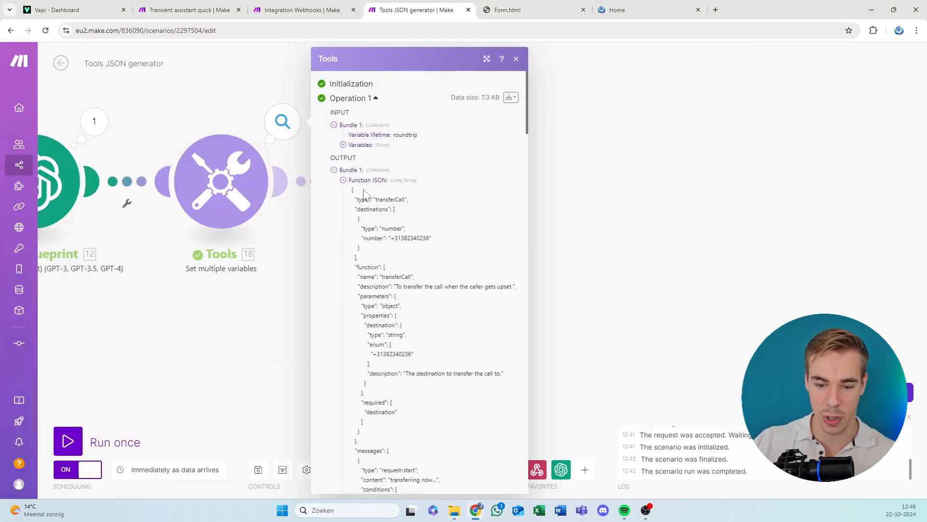
drag(351, 189, 387, 296)
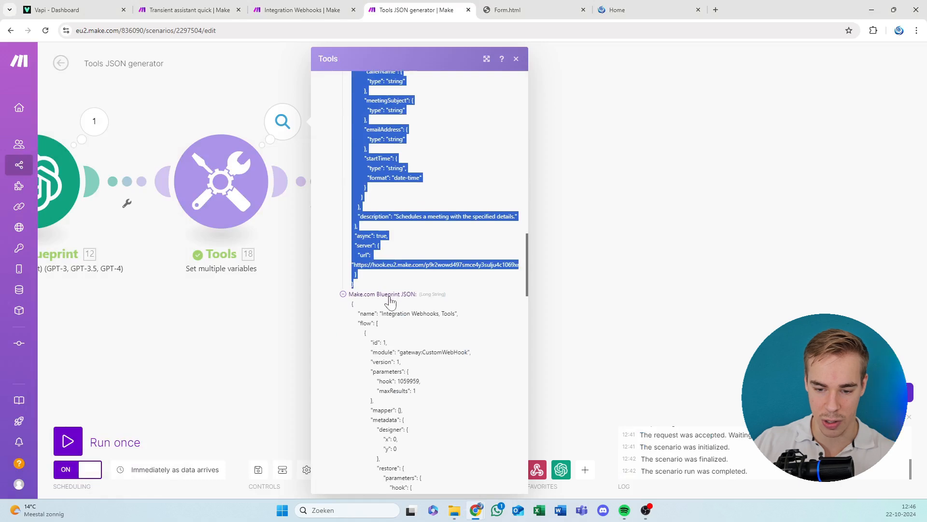
click(384, 295)
drag(362, 444, 352, 198)
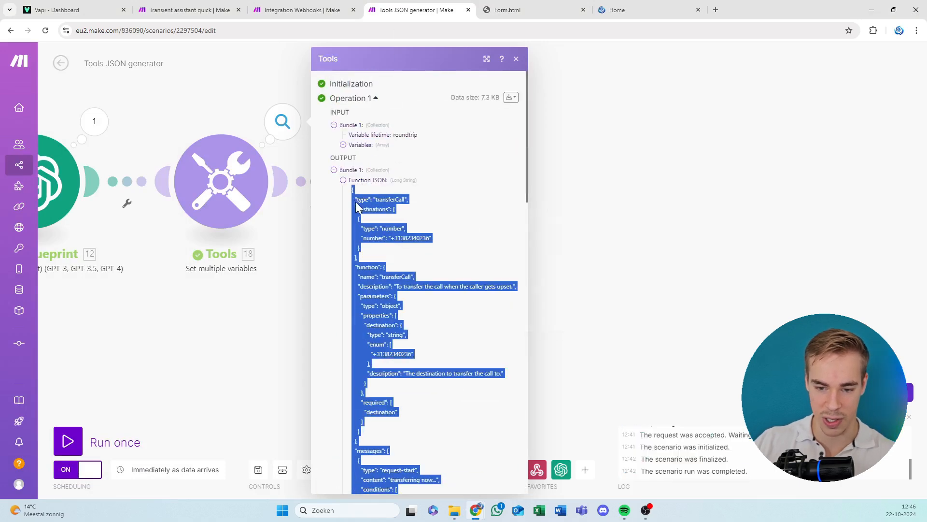
right_click(360, 206)
click(381, 211)
Paste the copied JSON as the Function variable's value in the Set variable module of Transient assistant quick, and save the scenario.
click(299, 10)
click(190, 10)
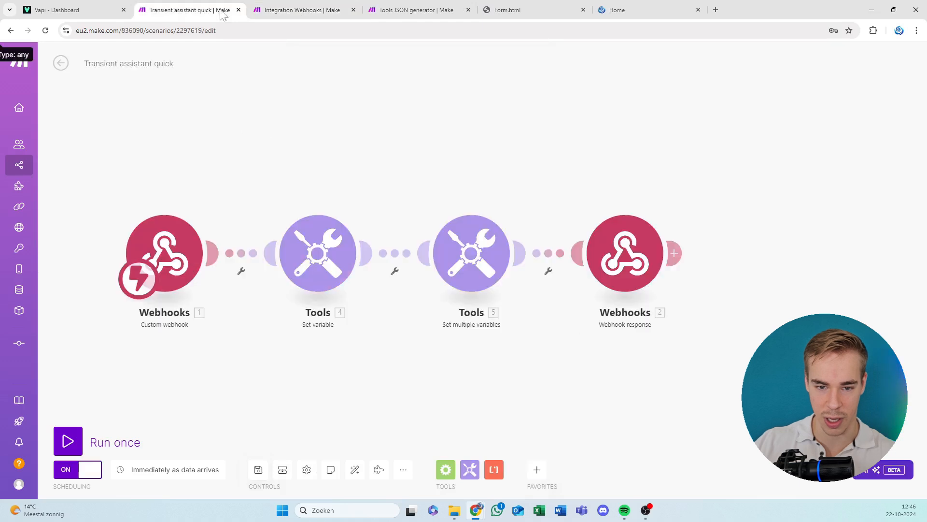
click(322, 260)
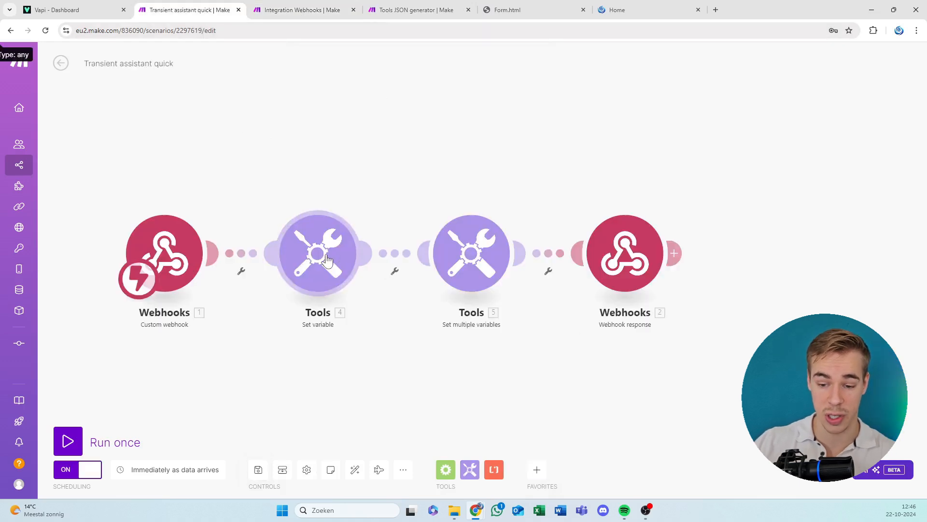
click(435, 279)
key(ctrl+v)
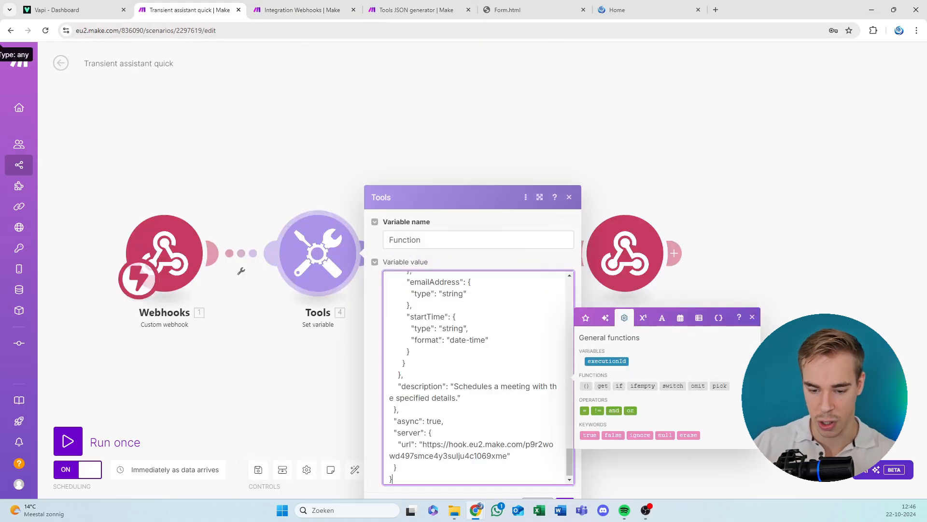
click(572, 501)
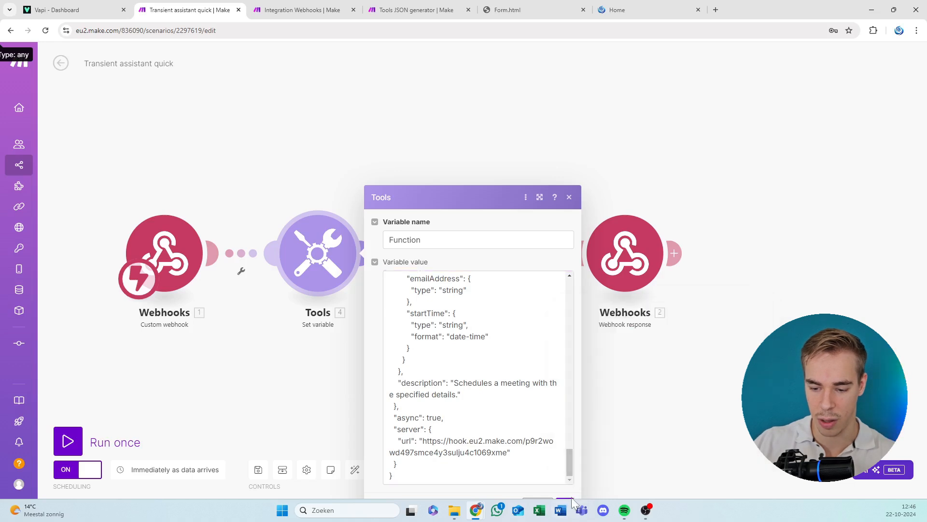
click(571, 502)
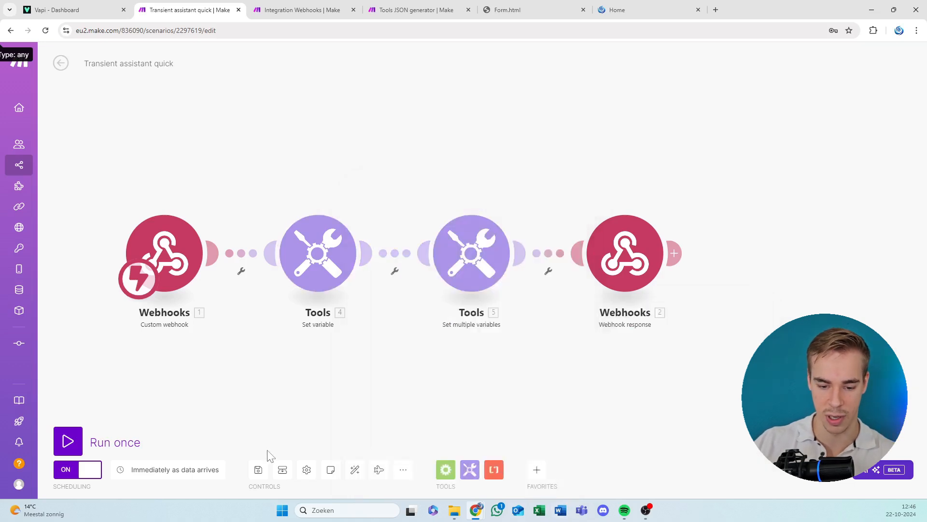
Append "Use the leave a note tool to leave a message" to the Prompt value in the Set multiple variables module.
drag(399, 354, 351, 254)
click(432, 160)
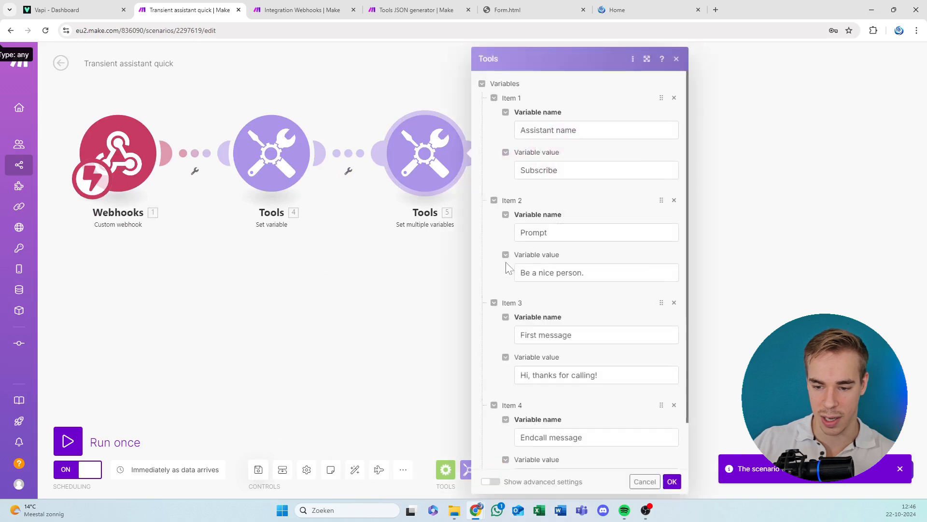
scroll(554, 317, down, 1)
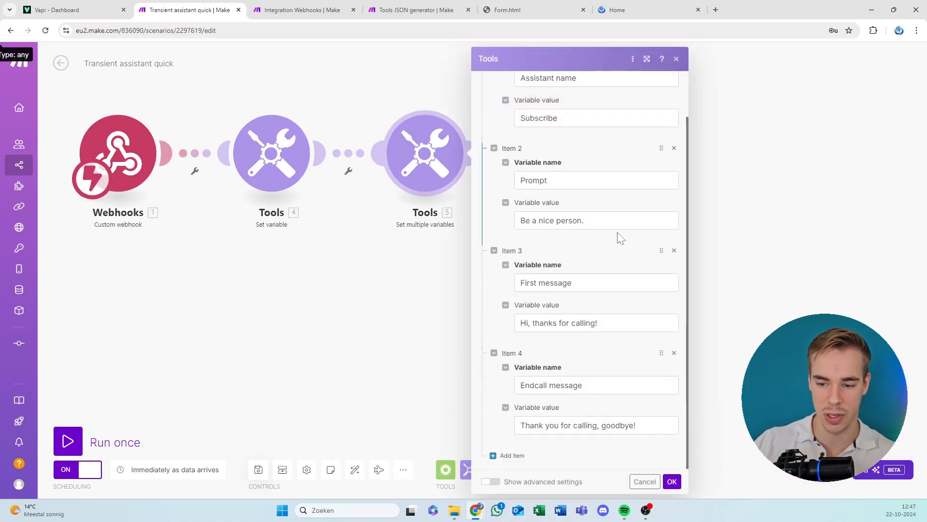
drag(620, 222, 520, 220)
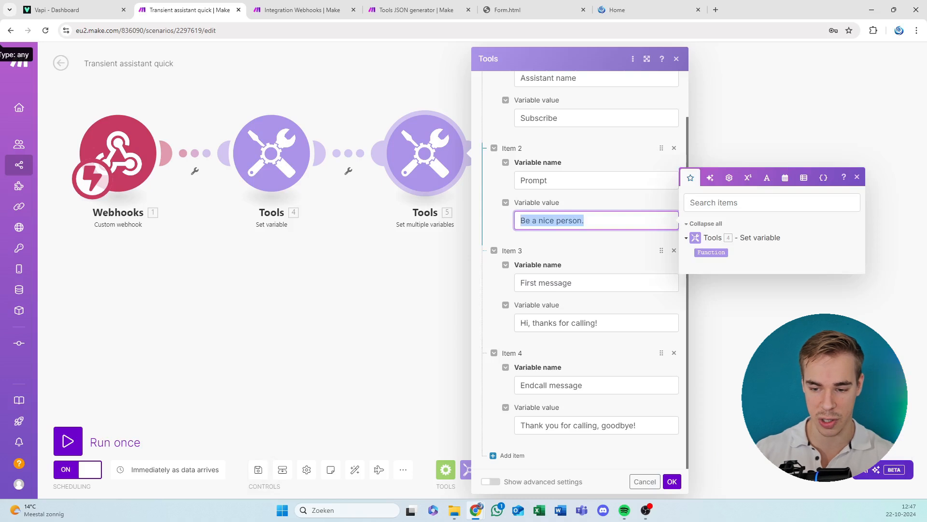
key(Right)
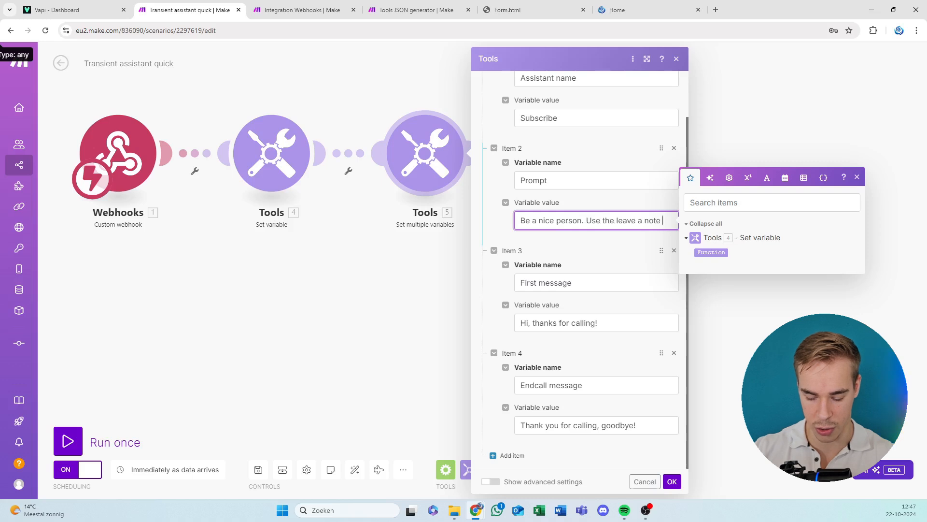
text(to ol)
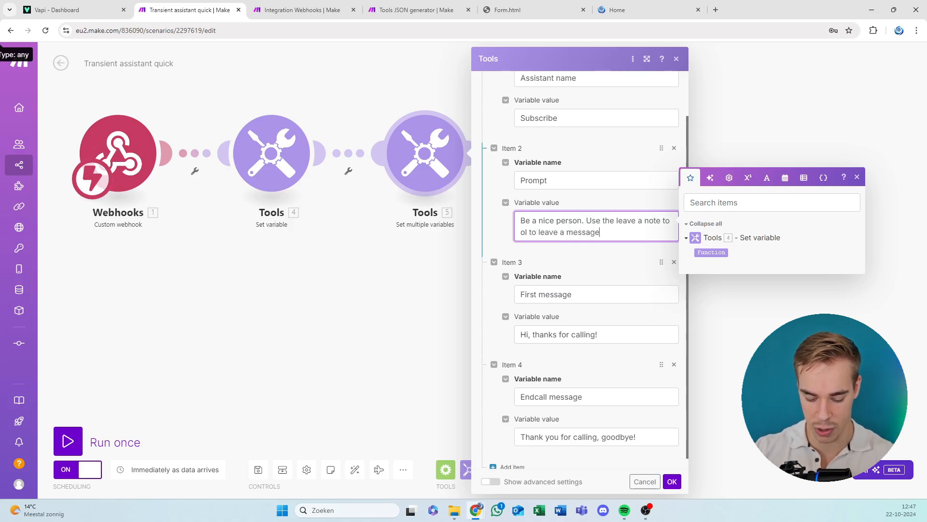
text(der to)
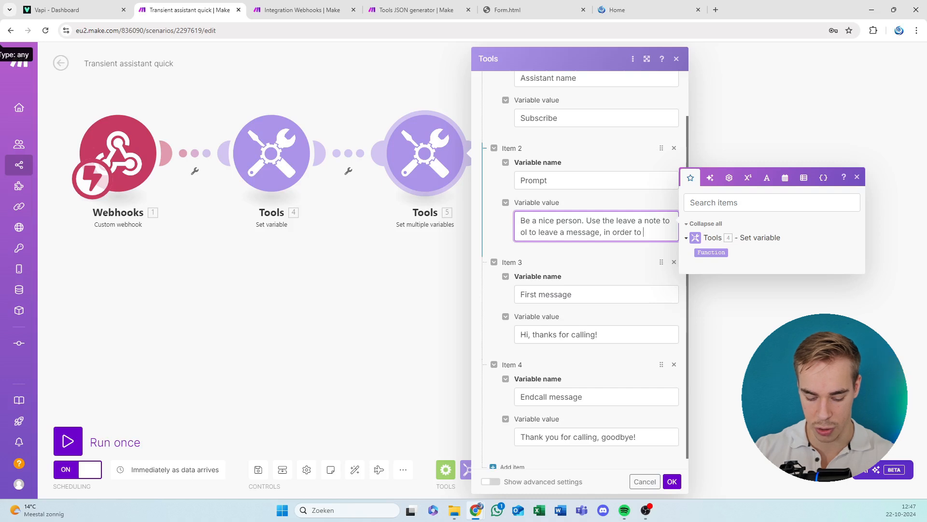
text( do this you will need the caller's name and)
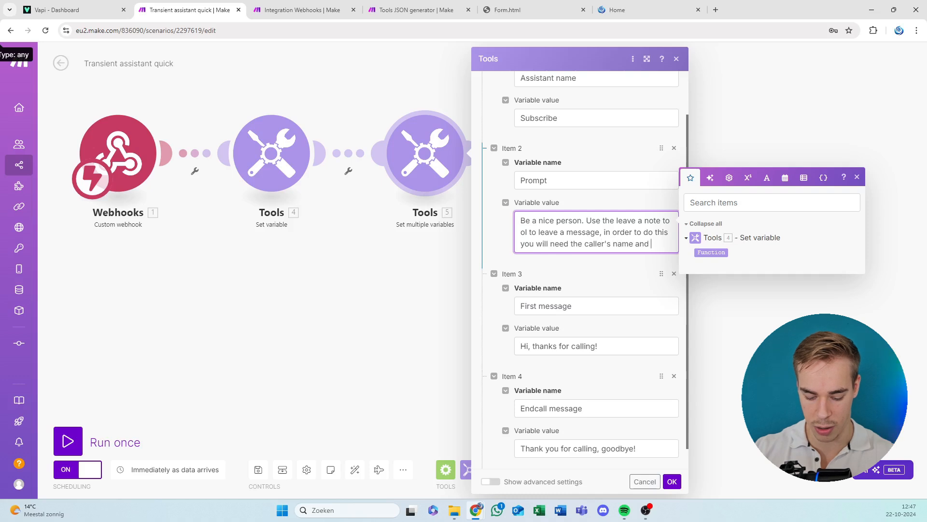
text(message to leave.)
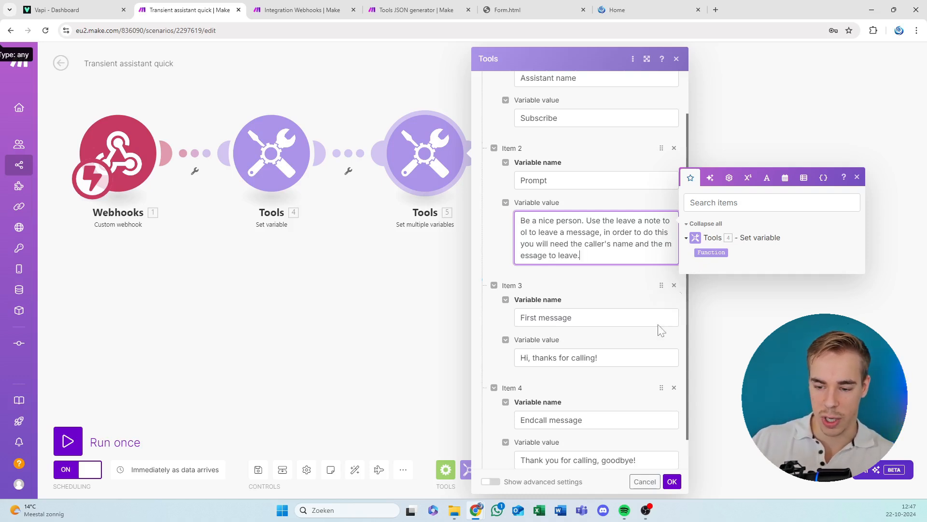
Complete the prompt with ", in order to do this you will need the caller's name and the message to leave." and save the scenario.
click(672, 481)
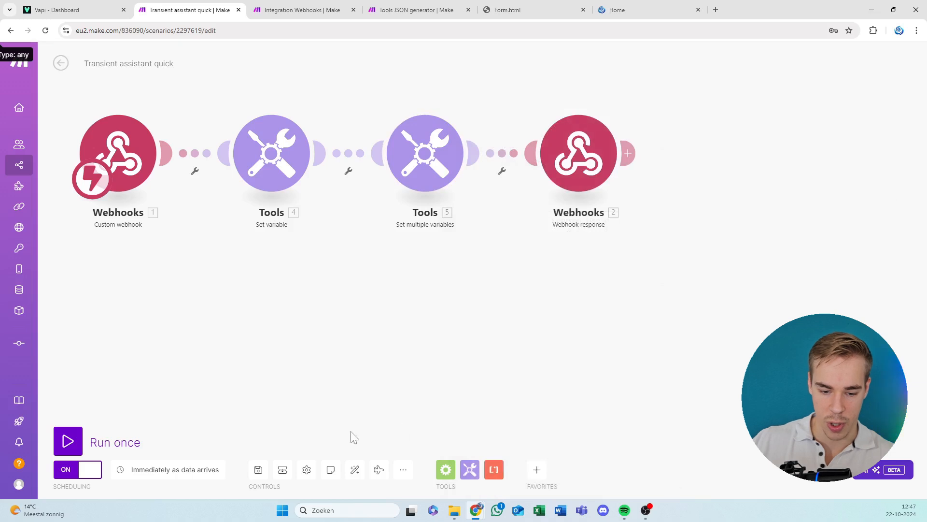
click(258, 469)
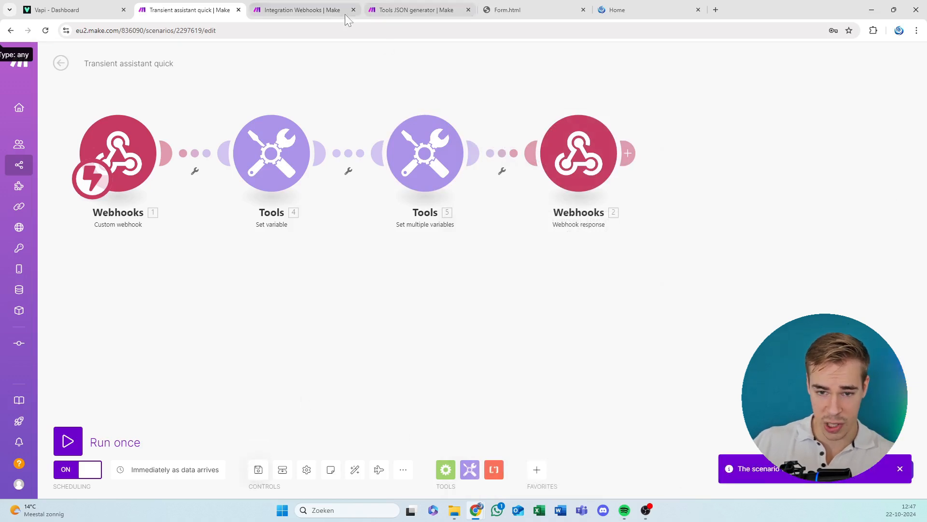
Import the Blueprintgenerated JSON file from the Blueprints youtube folder as the blueprint of the Integration Webhooks scenario.
click(300, 10)
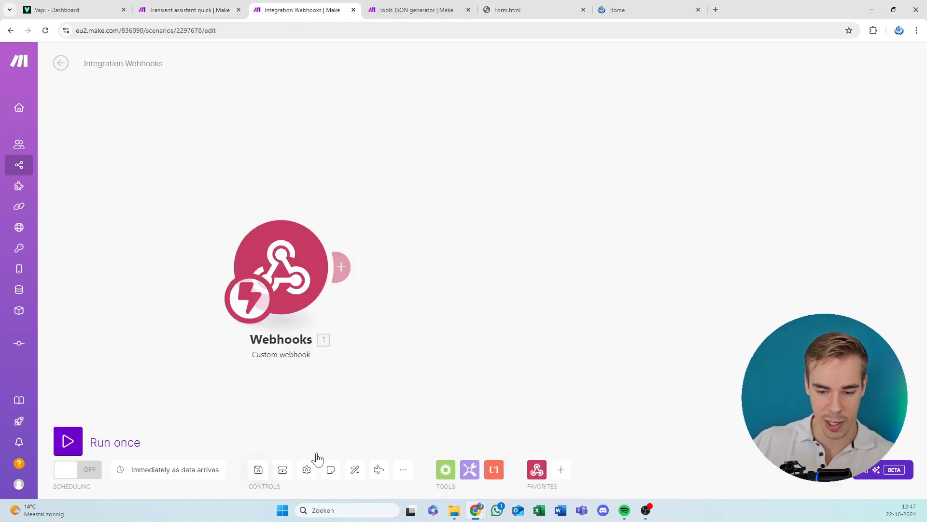
click(405, 470)
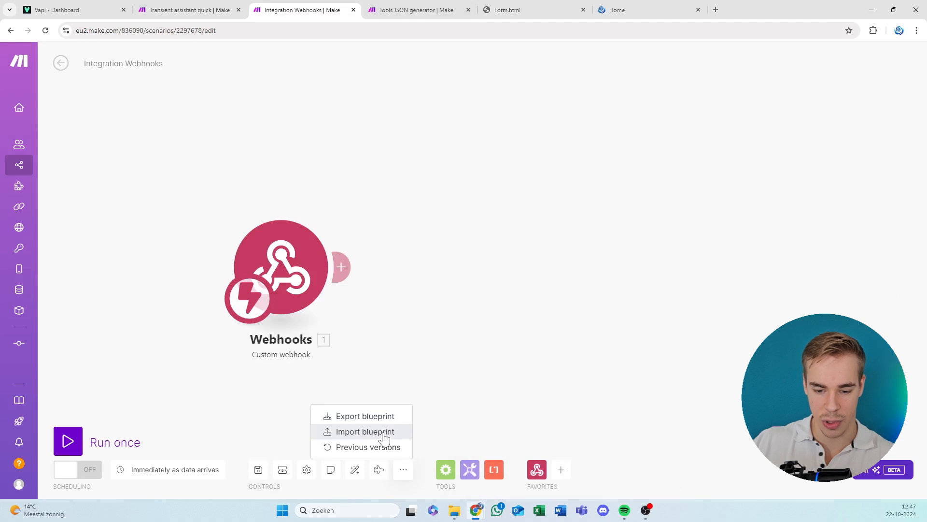
click(365, 431)
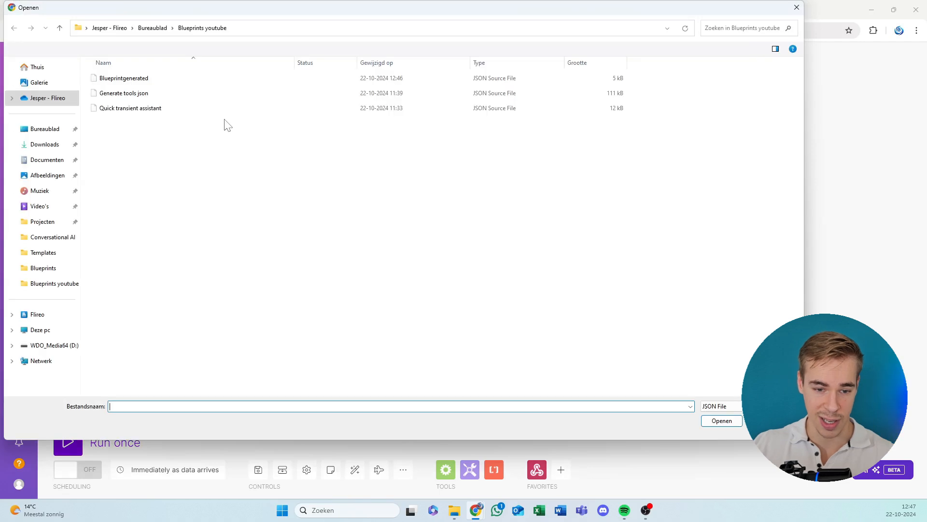
click(150, 81)
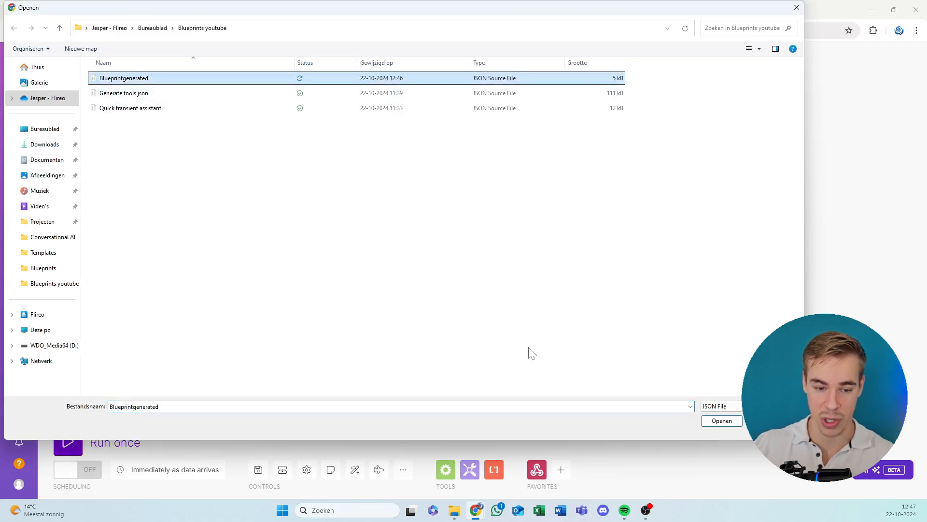
click(689, 408)
key(Return)
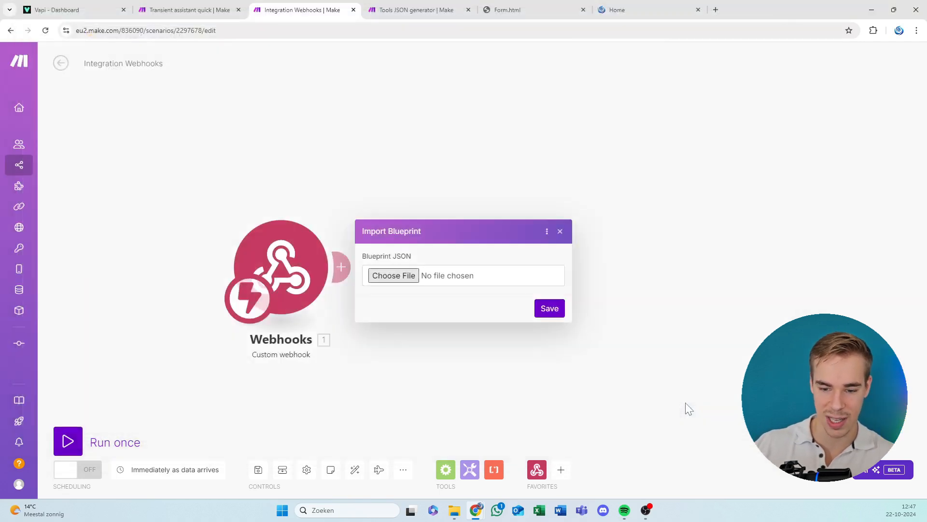
click(549, 308)
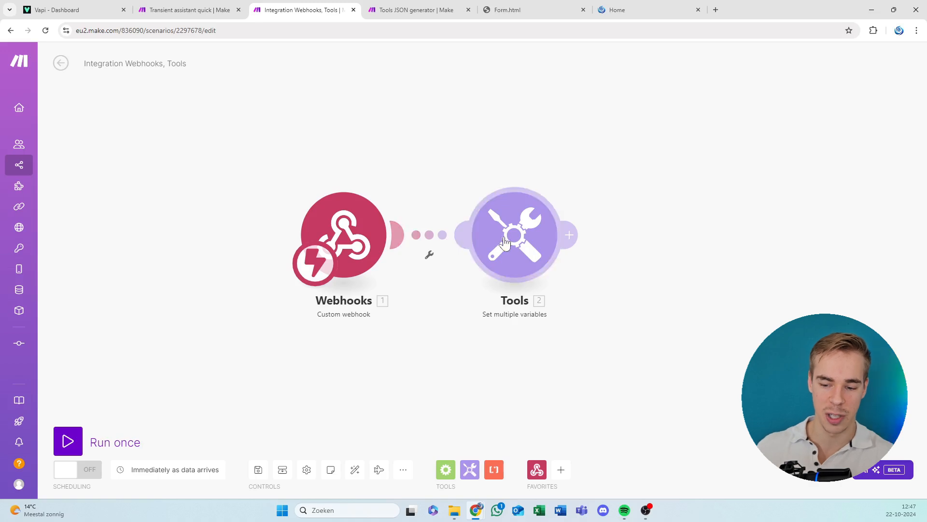
Review the variable items in the imported Set multiple variables module down to Caller number, and close its settings.
click(473, 250)
scroll(454, 222, down, 9)
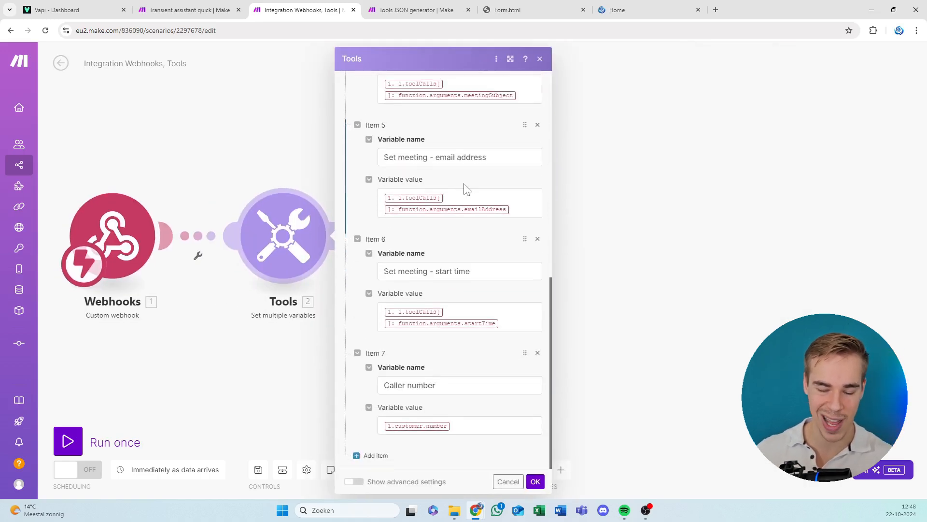
click(537, 481)
double_click(463, 248)
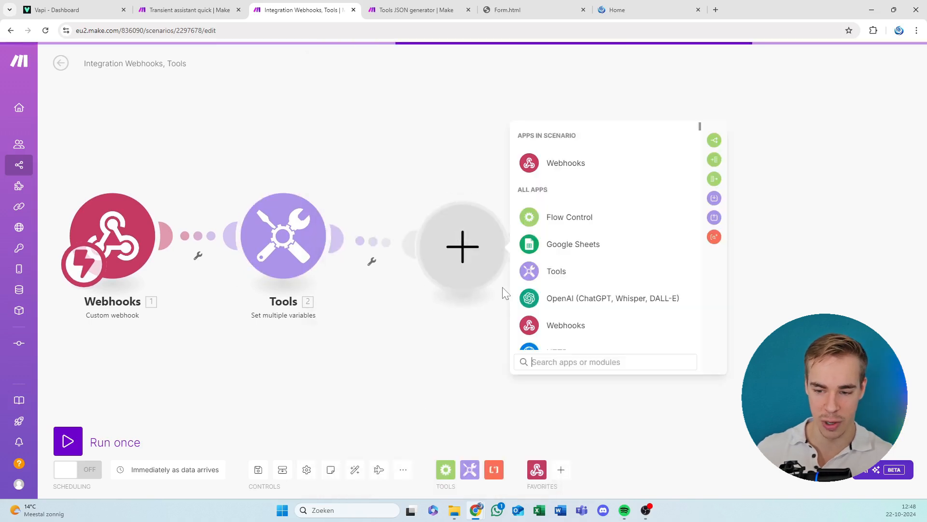
text(google)
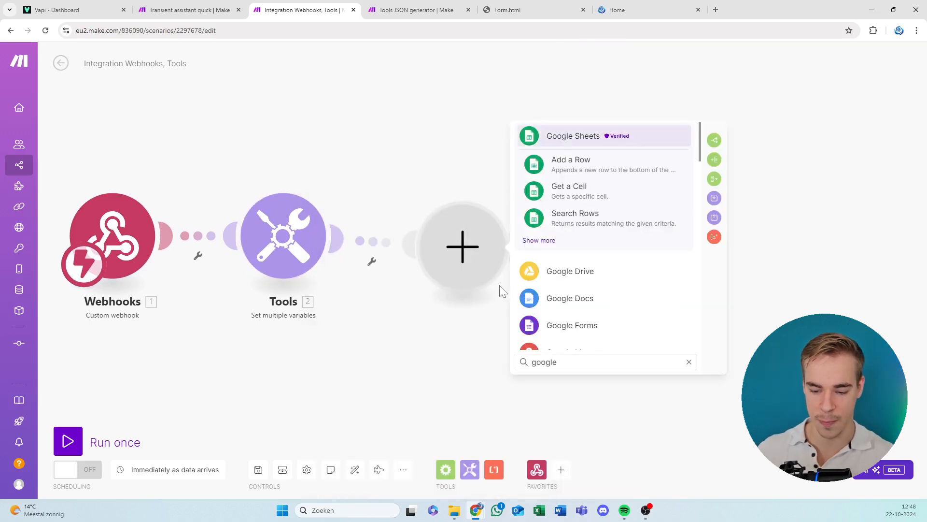
key(ctrl+a)
key(BackSpace)
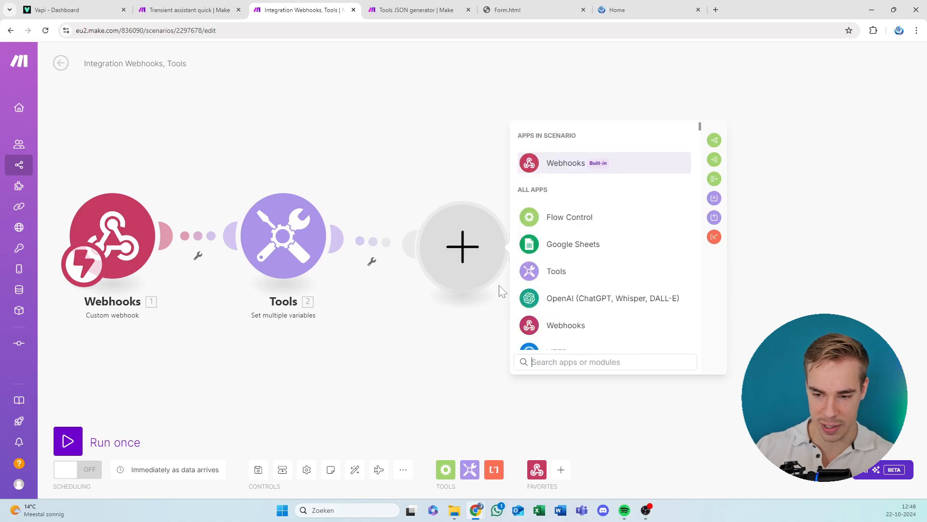
click(536, 272)
click(606, 225)
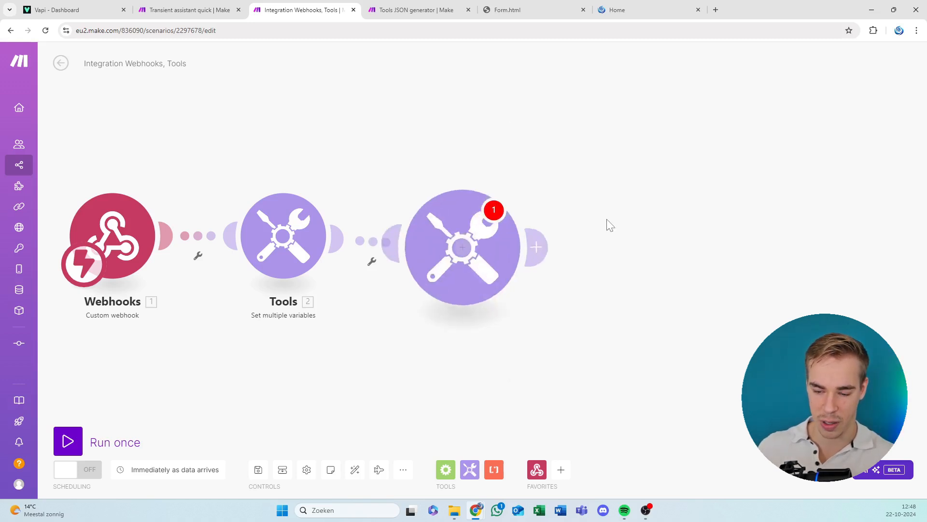
click(604, 160)
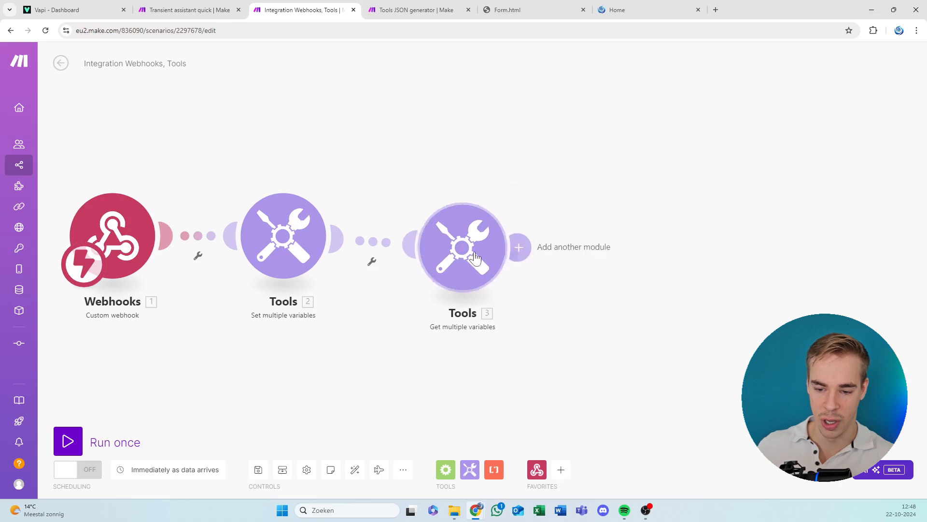
right_click(471, 251)
click(512, 368)
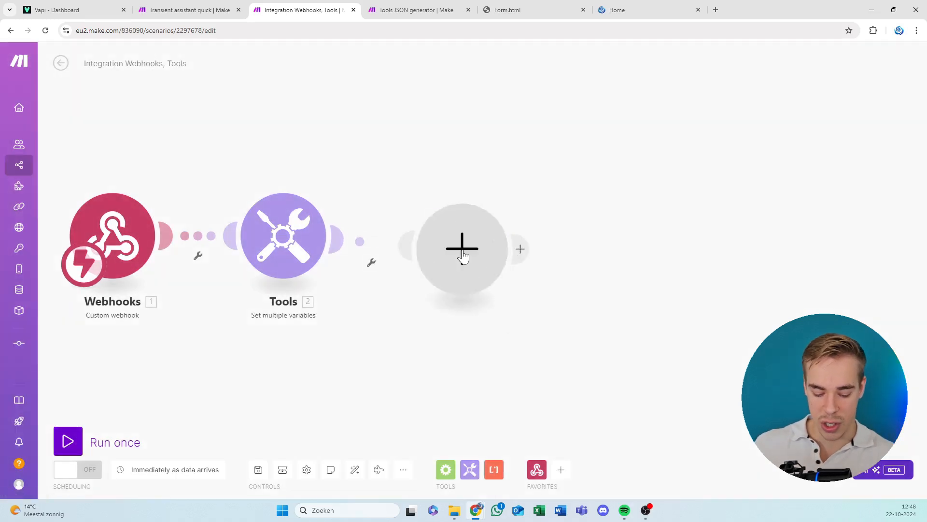
Add another Tools Set multiple variables module after the existing Set multiple variables module.
click(464, 255)
text(set)
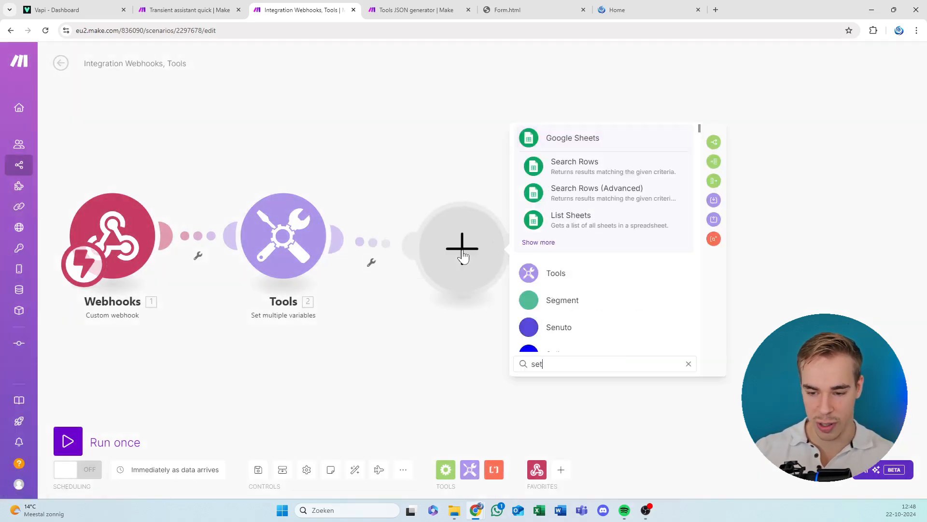
click(545, 249)
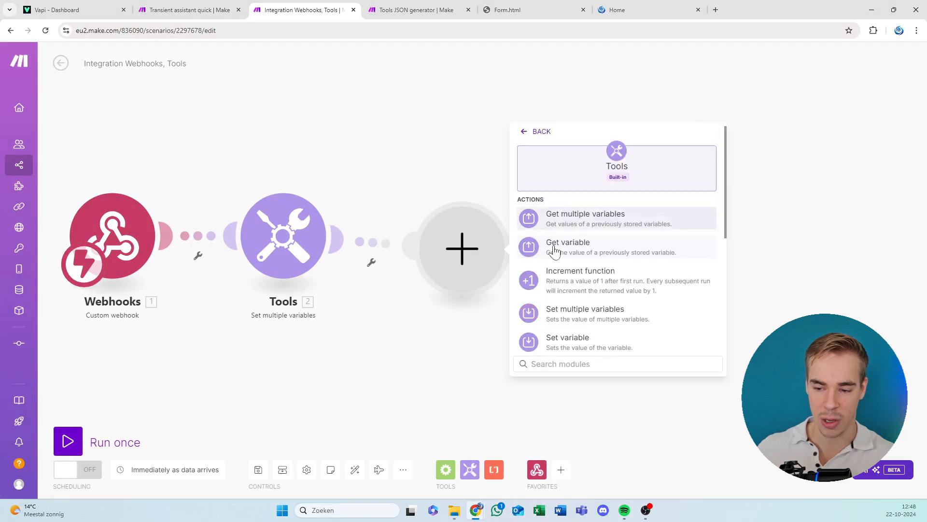
scroll(591, 261, down, 1)
scroll(591, 260, down, 1)
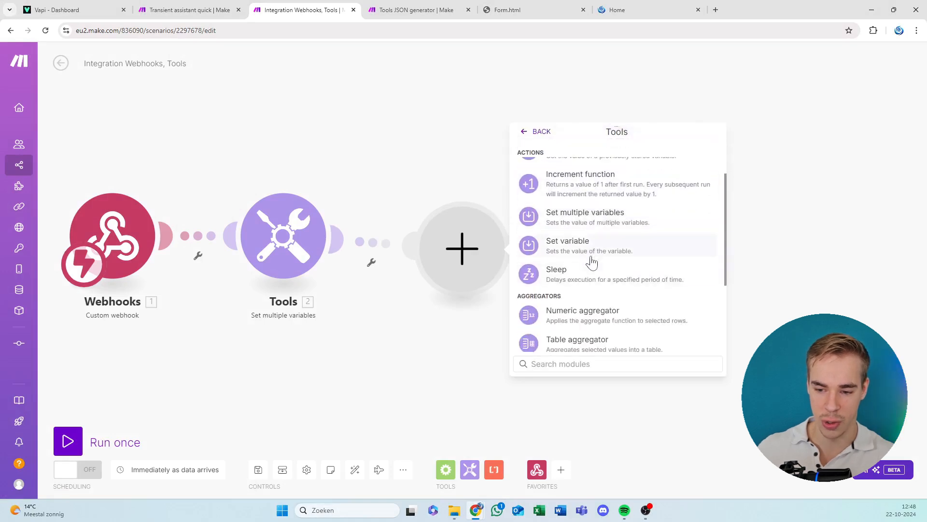
click(590, 216)
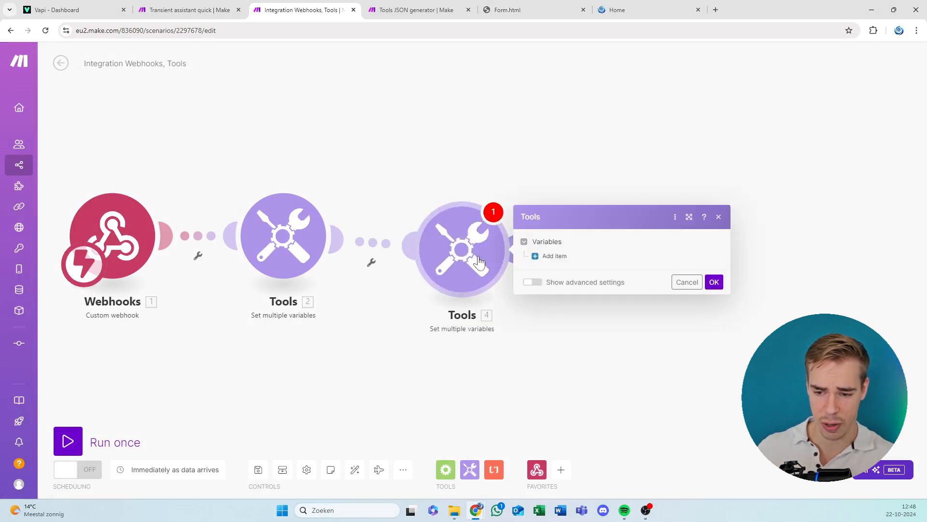
click(556, 228)
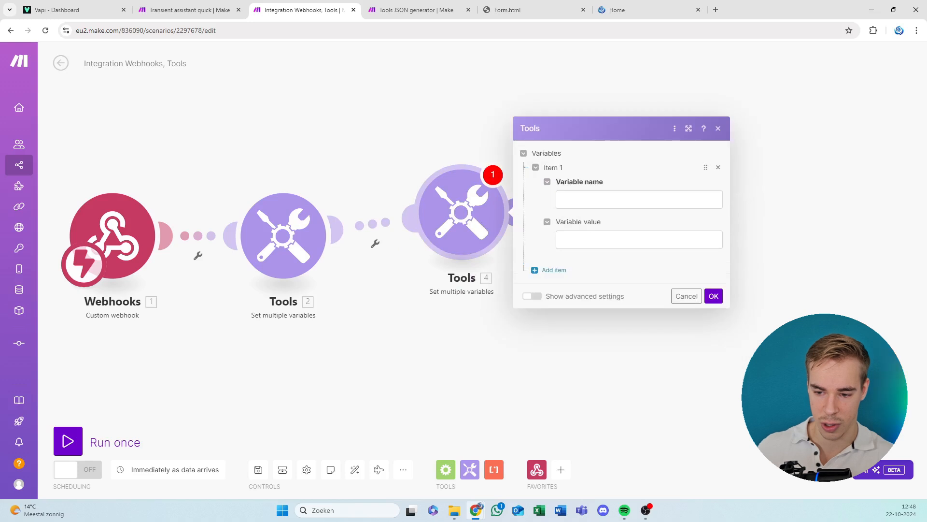
click(610, 199)
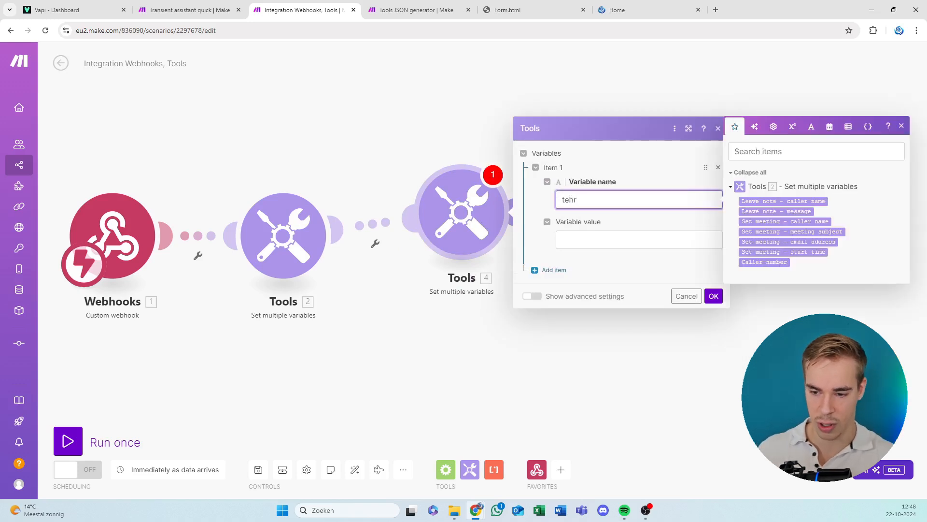
key(Tab)
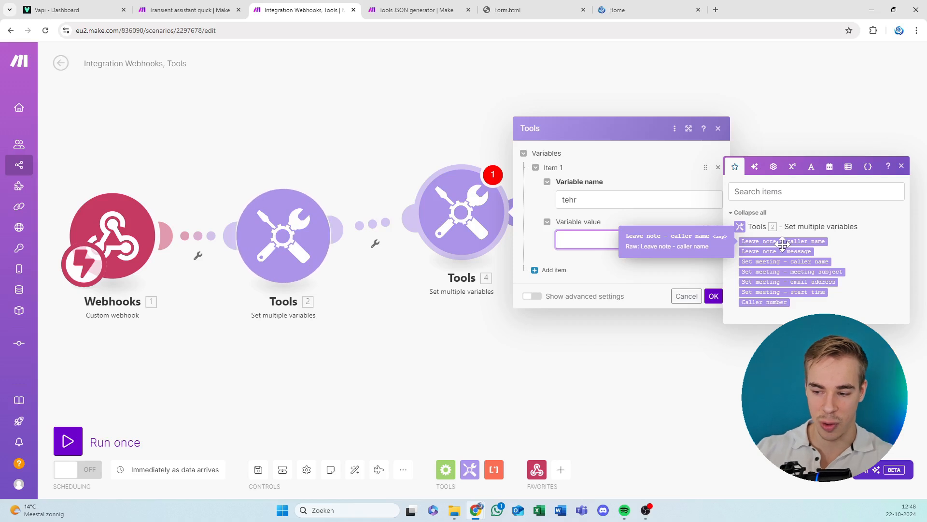
click(901, 166)
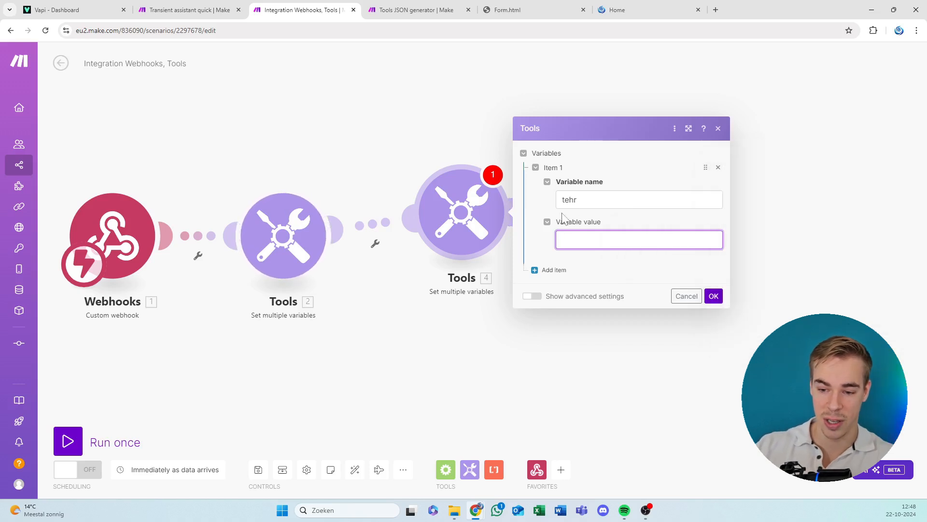
click(686, 296)
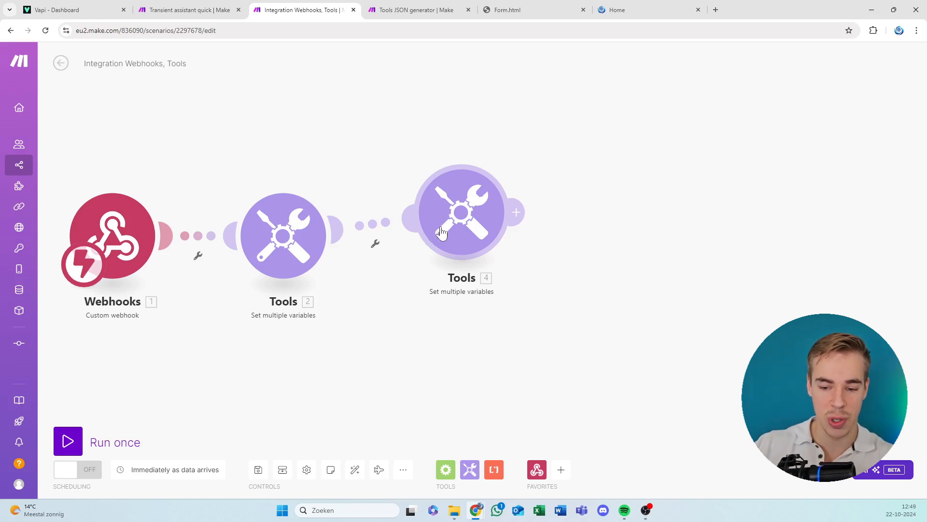
drag(447, 227, 448, 249)
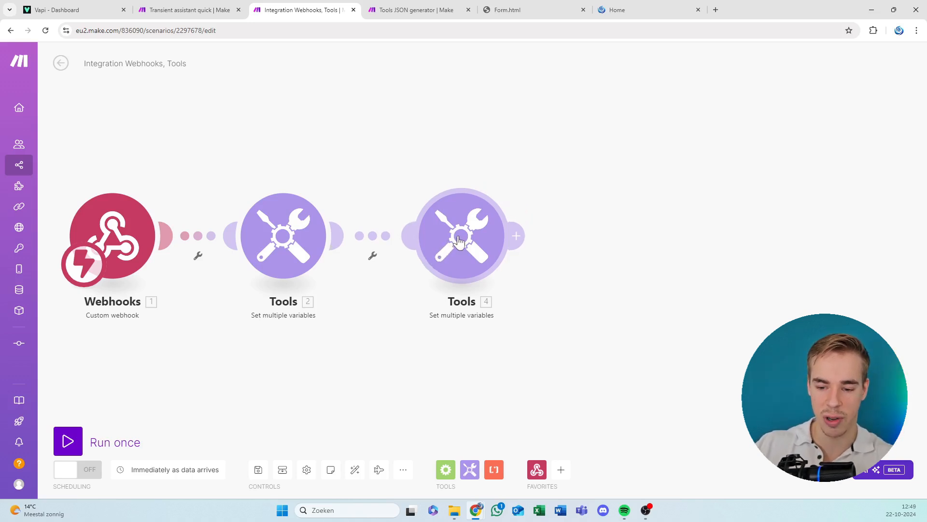
Add a Router after the last Set multiple variables module.
click(516, 235)
text(router)
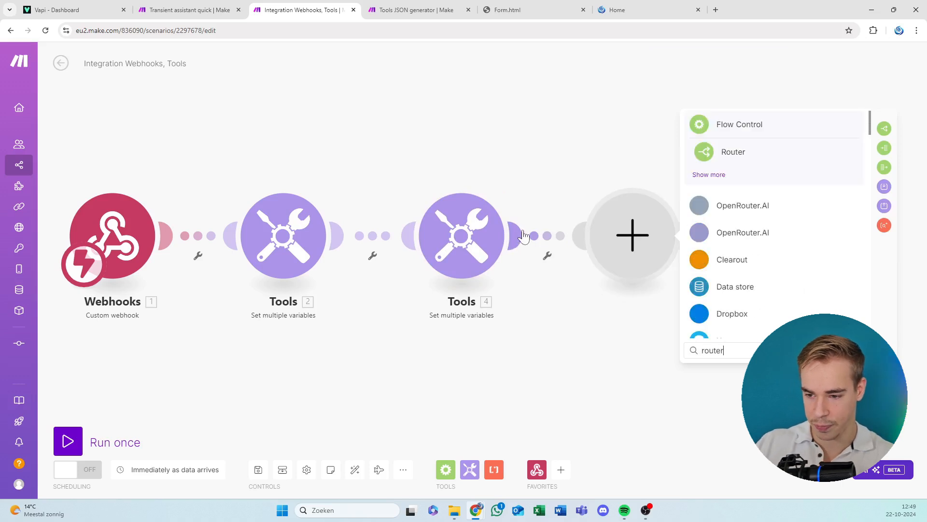
click(790, 161)
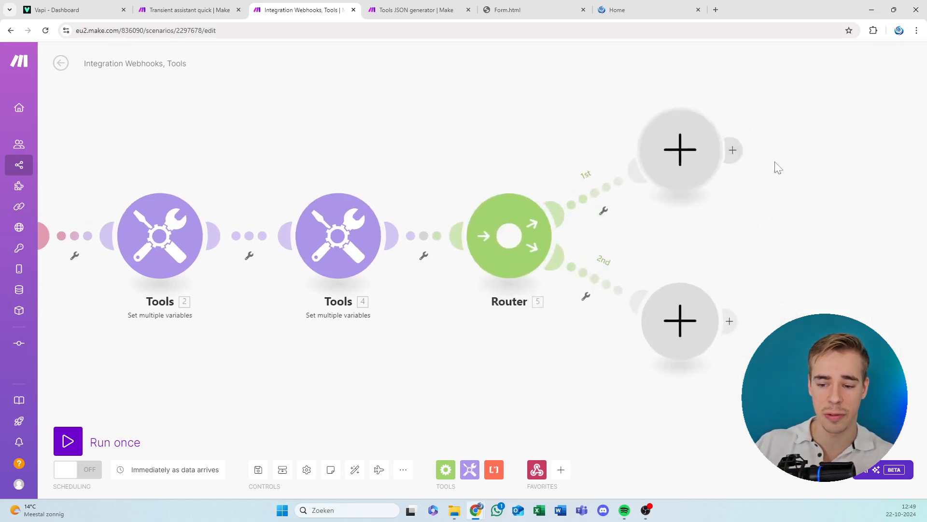
Delete the extra Set multiple variables module before the Router and auto-align the scenario's modules.
right_click(351, 251)
click(376, 372)
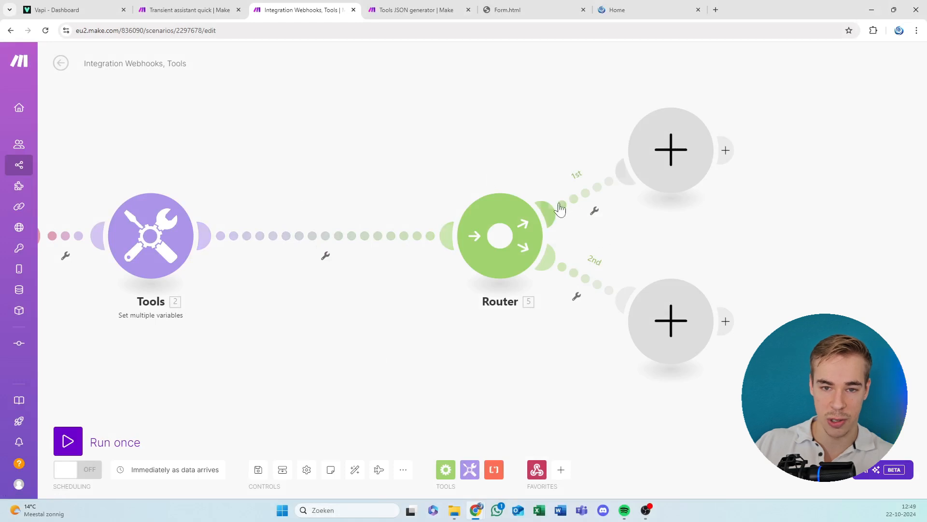
drag(99, 218, 413, 186)
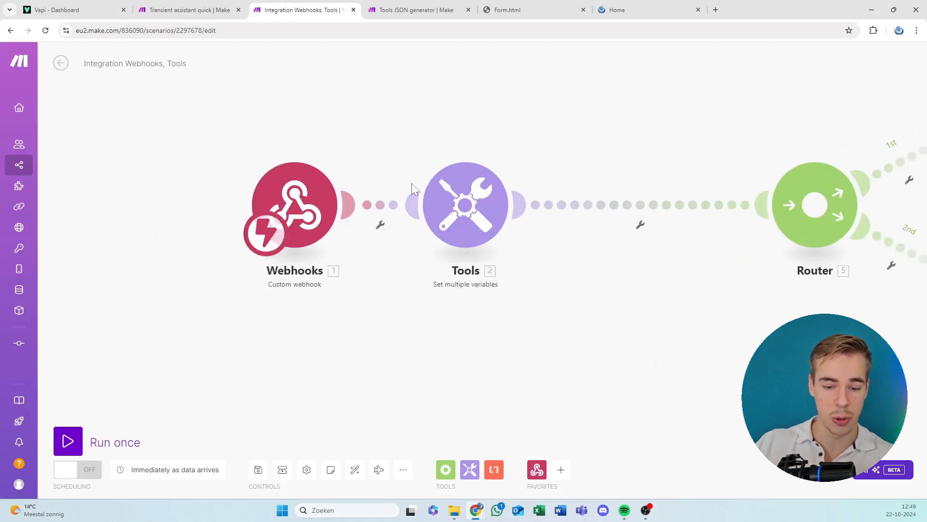
click(361, 471)
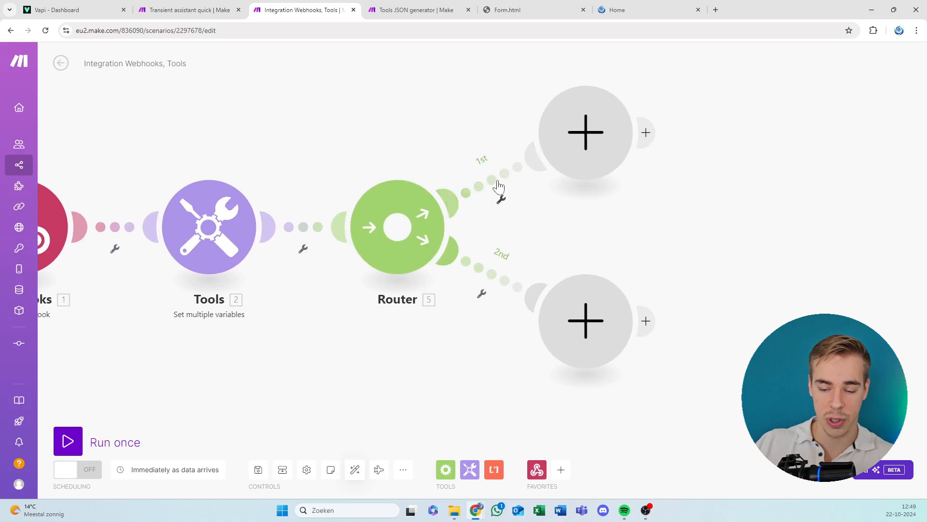
Set the filter condition on the Router's first route to Leave note - caller name with the text operator Not equal to.
click(502, 199)
click(658, 203)
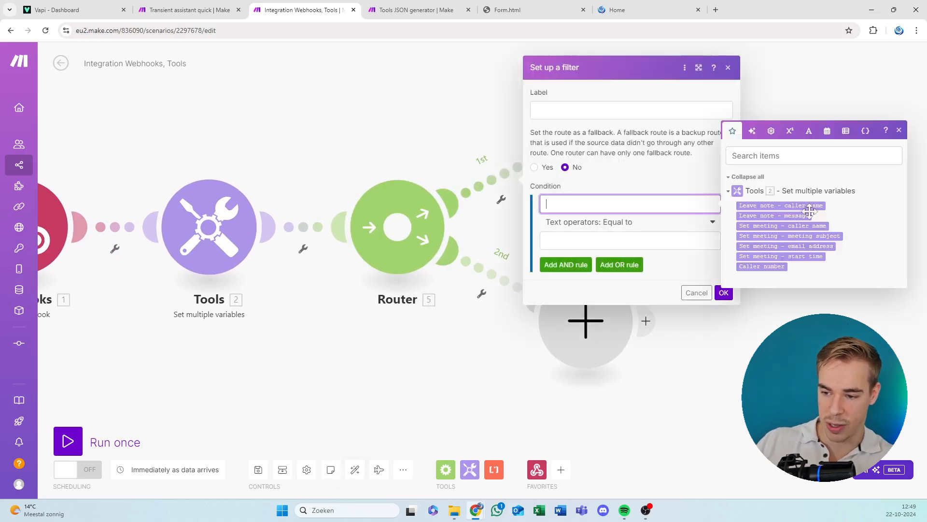
drag(808, 205, 628, 203)
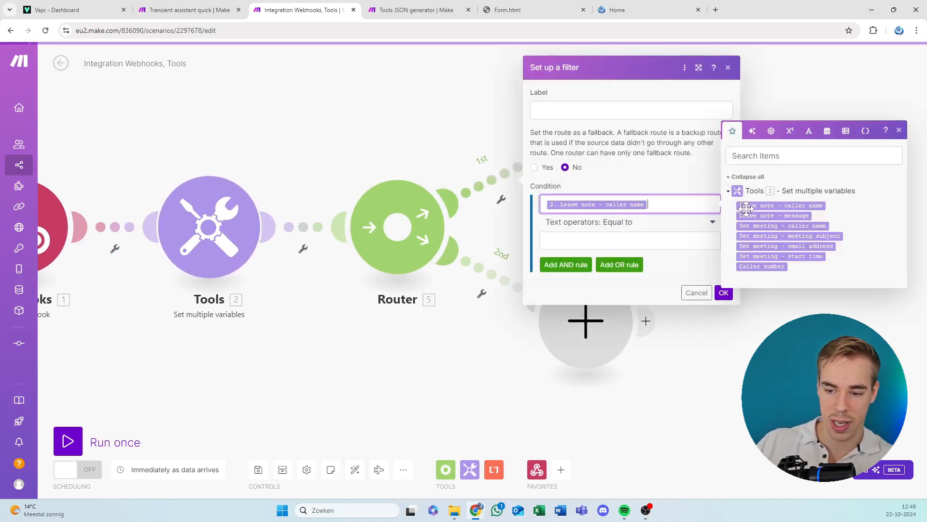
click(649, 226)
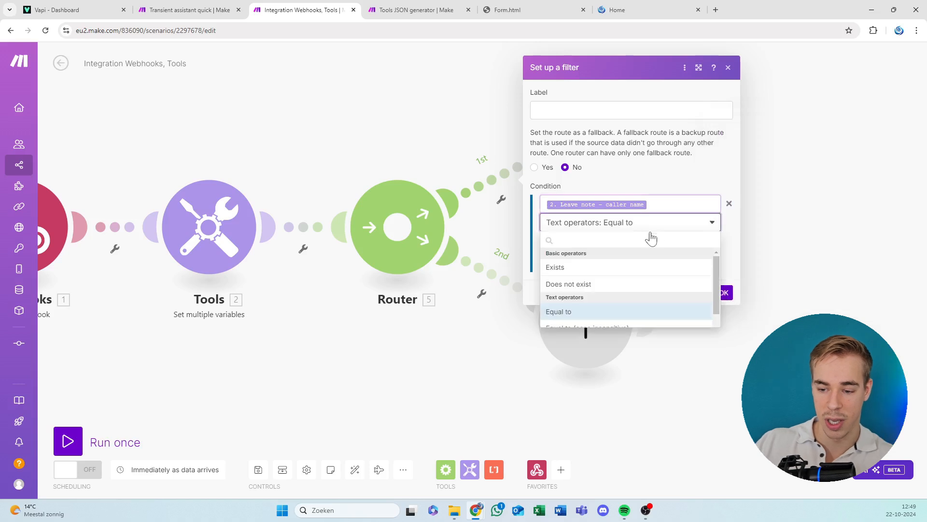
click(582, 345)
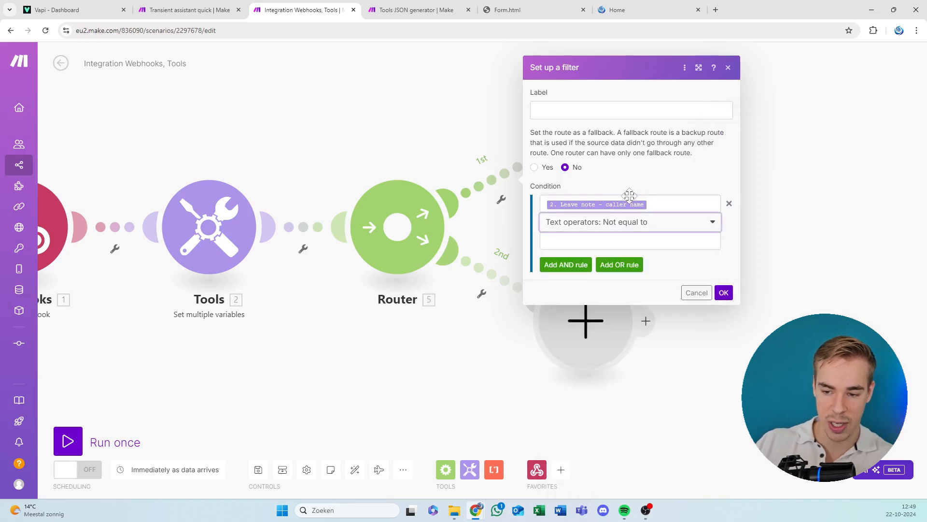
click(653, 225)
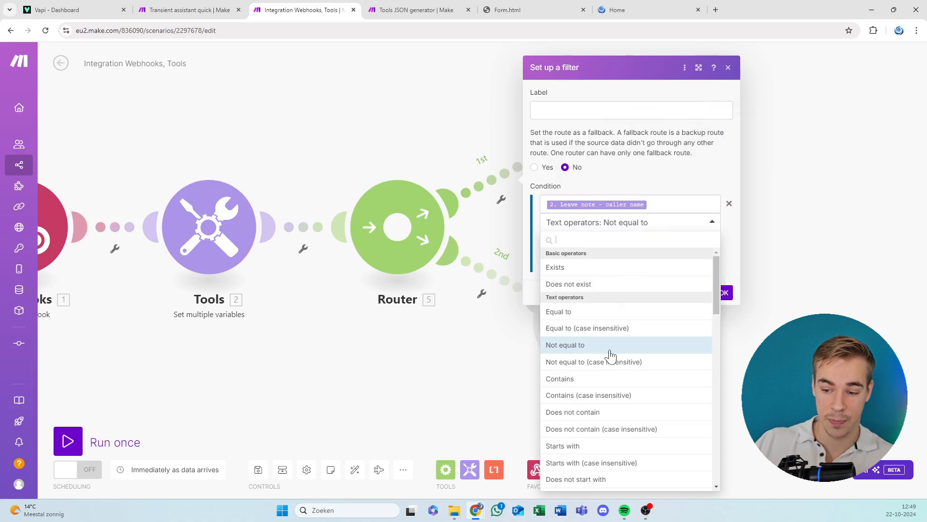
click(610, 351)
click(714, 222)
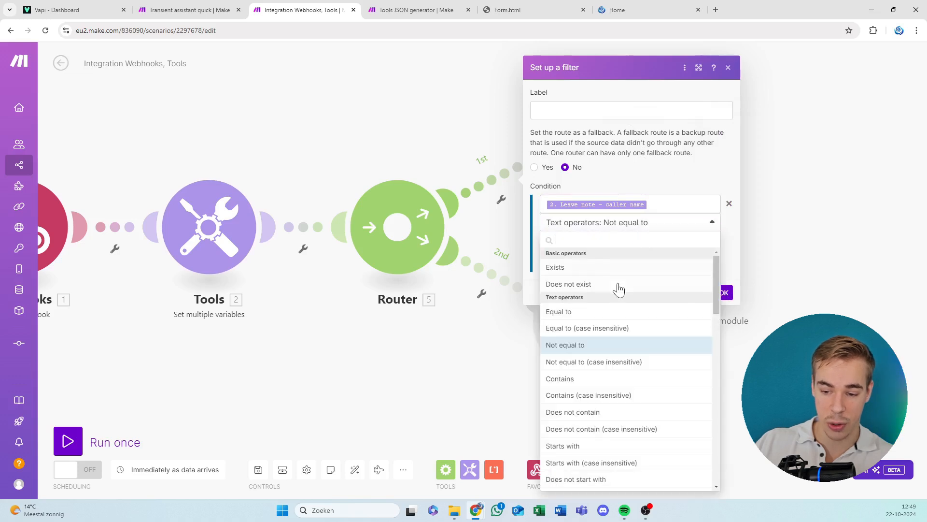
click(604, 345)
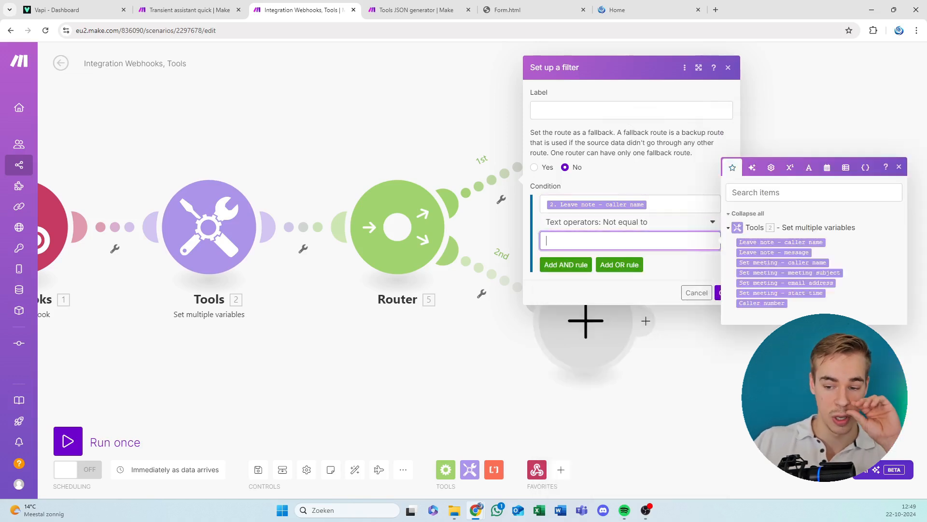
Leave the first route's comparison value empty, label the filter "Leave a note", and confirm it.
click(679, 205)
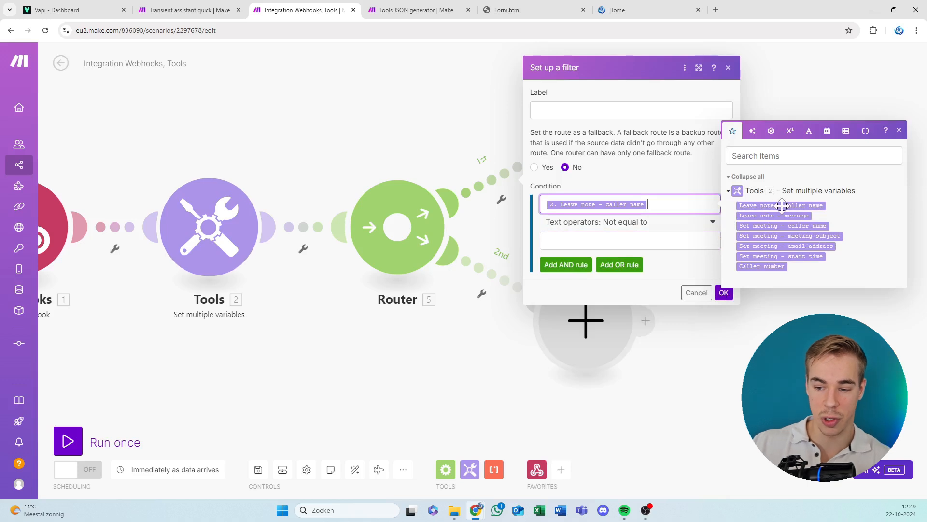
click(640, 241)
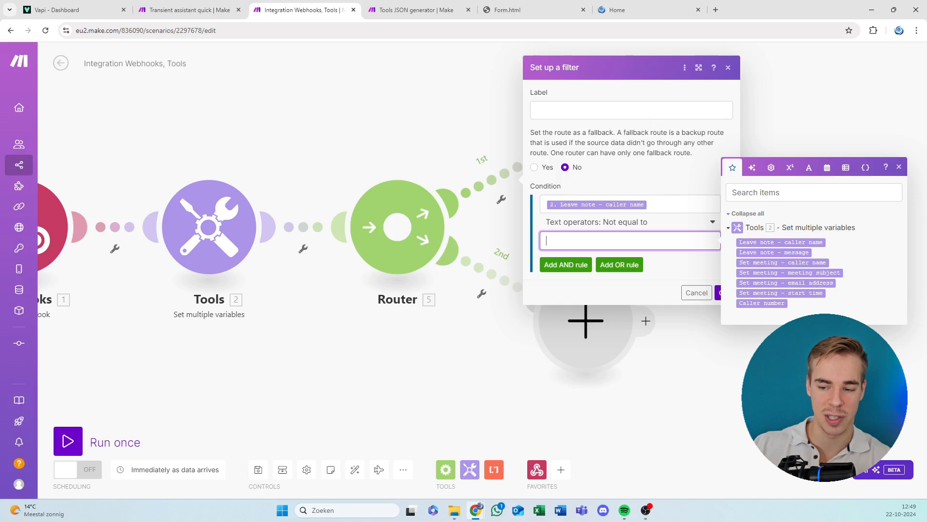
click(630, 111)
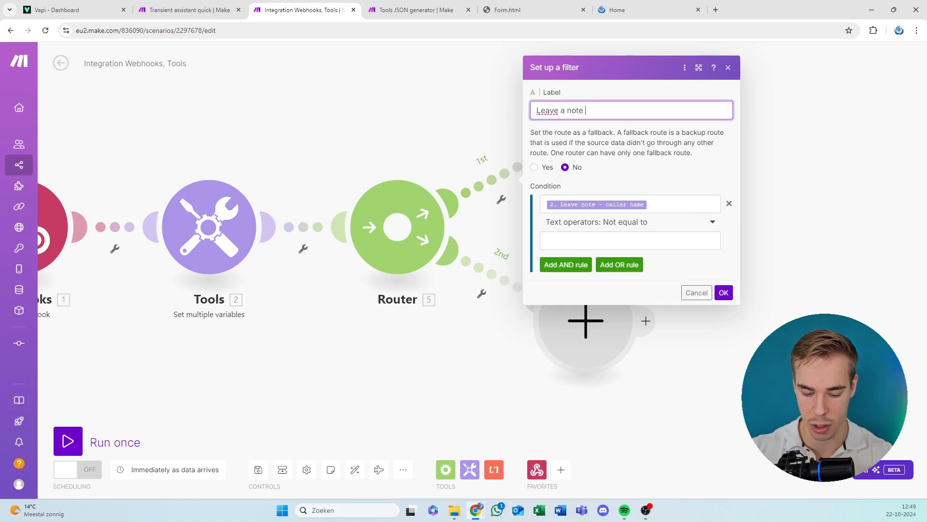
click(723, 292)
Add a filter labelled "Set meeting" to the Router's second route, requiring Set meeting - caller name to be Not equal to an empty value.
drag(729, 177, 345, 152)
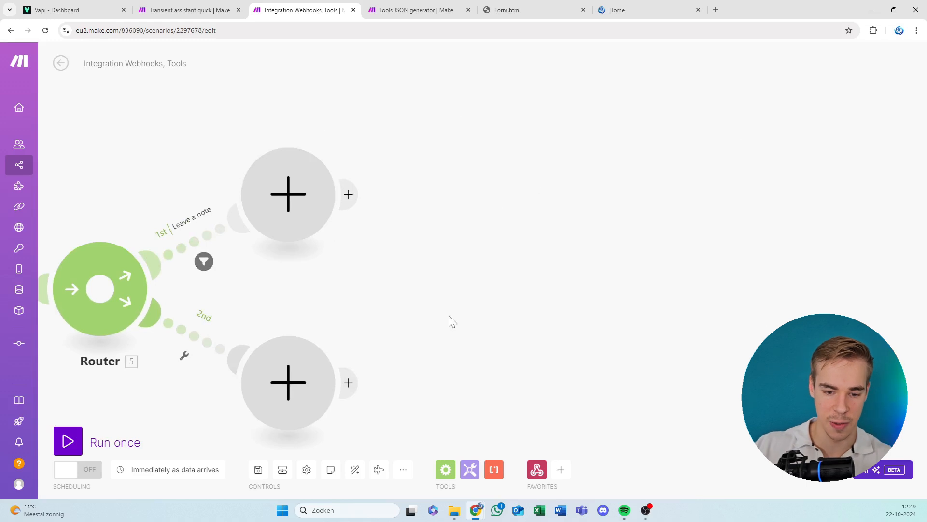
drag(450, 321, 528, 197)
click(272, 182)
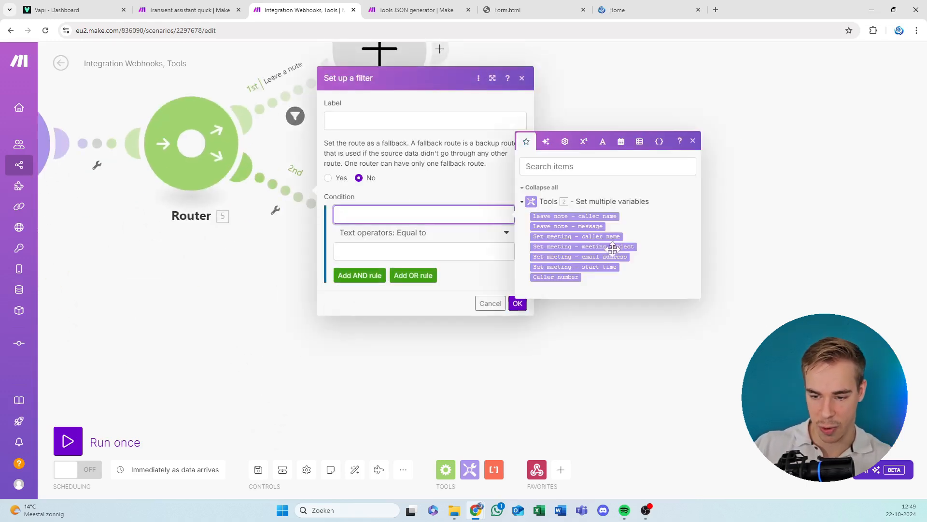
click(585, 237)
click(427, 250)
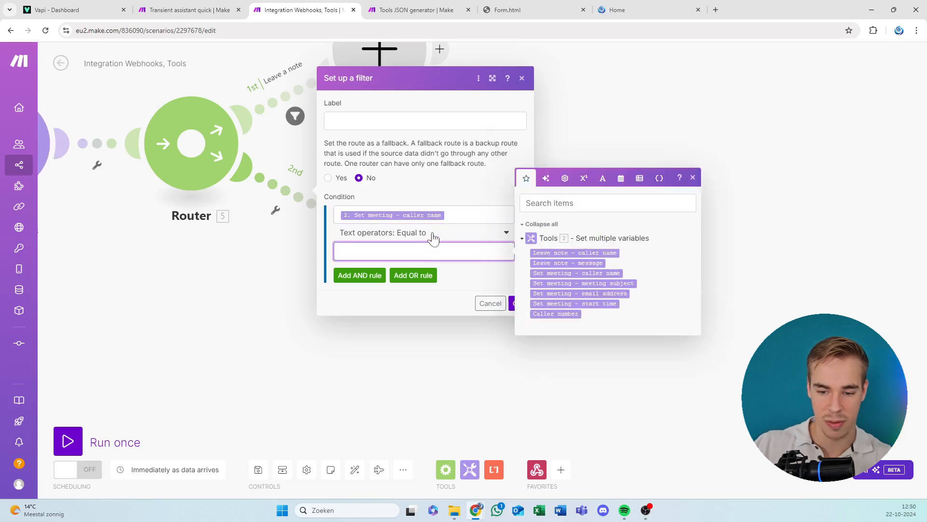
click(433, 237)
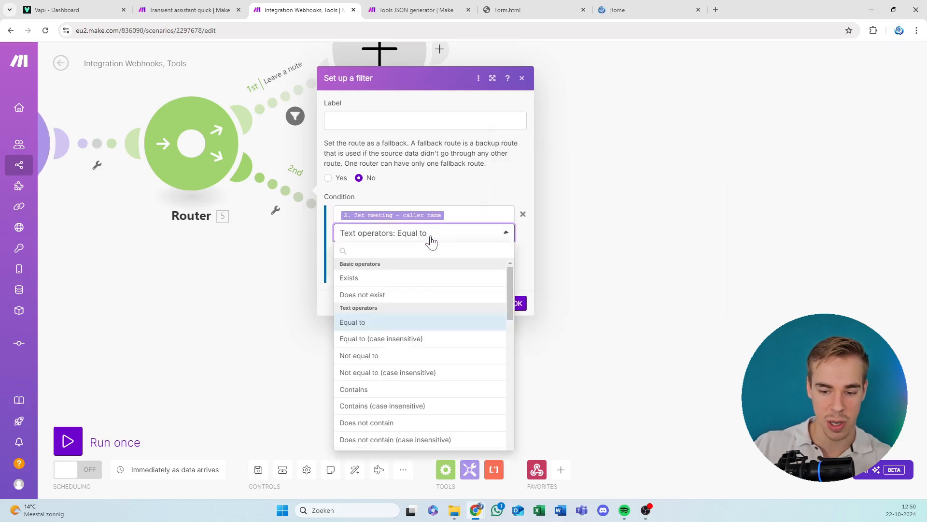
click(391, 356)
click(425, 127)
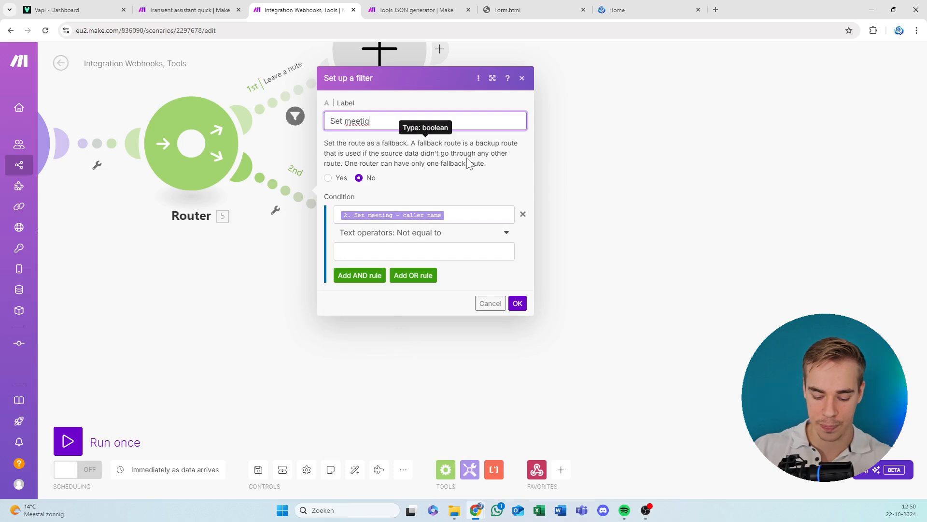
click(517, 304)
Try to confirm the Webhooks module's settings without choosing a hook, and close them.
drag(563, 262, 515, 271)
scroll(518, 277, down, 5)
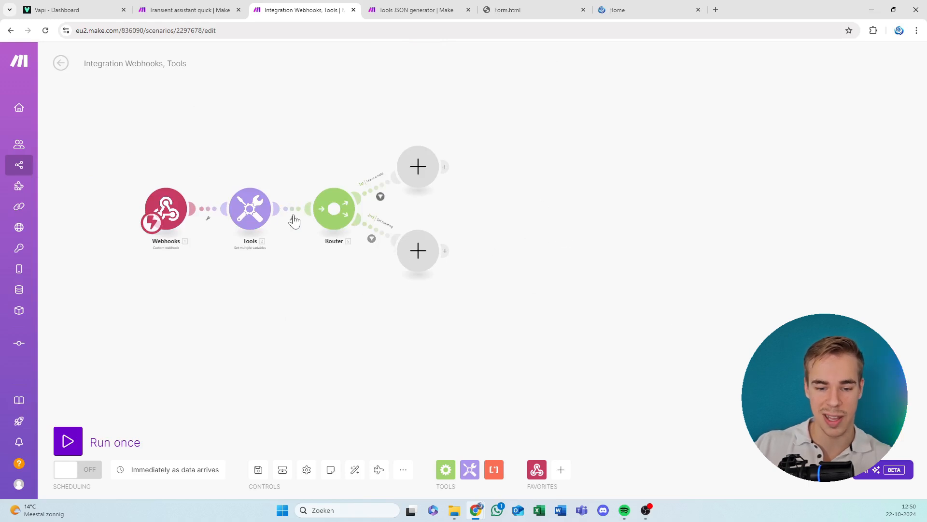
click(174, 207)
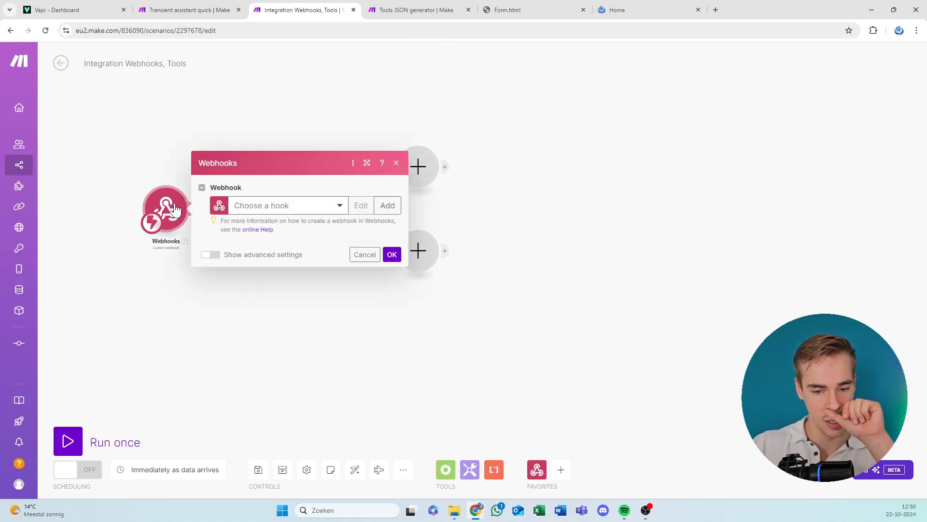
click(391, 254)
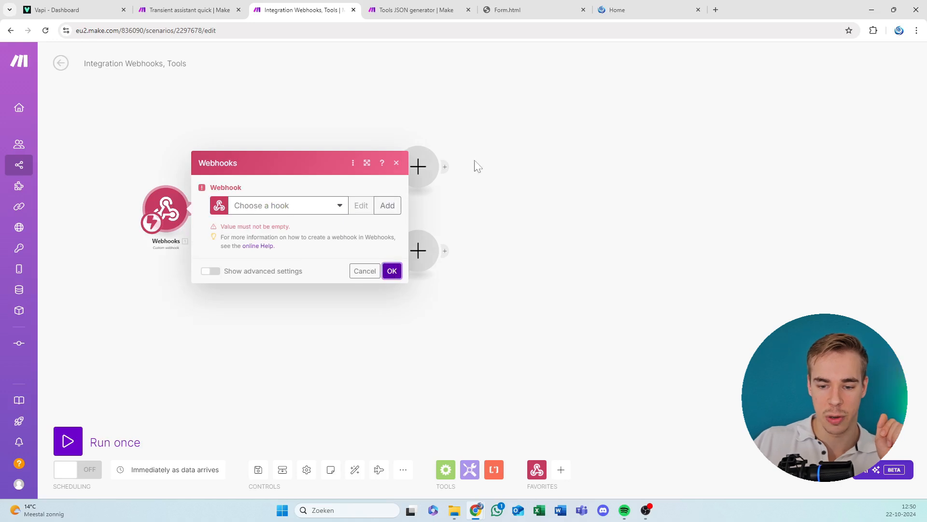
click(396, 162)
Review the variable names and values stored in the Set multiple variables module, from the leave-note items to the caller number.
click(249, 209)
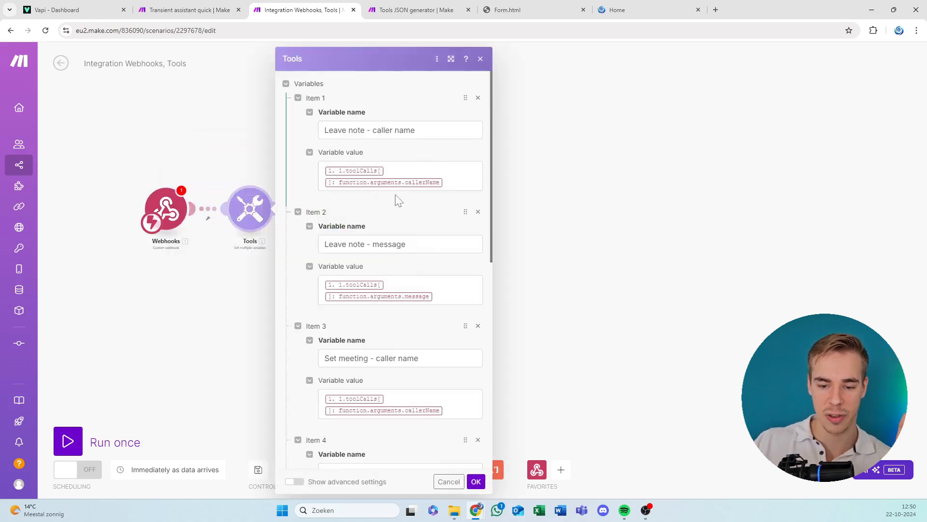
scroll(407, 182, down, 5)
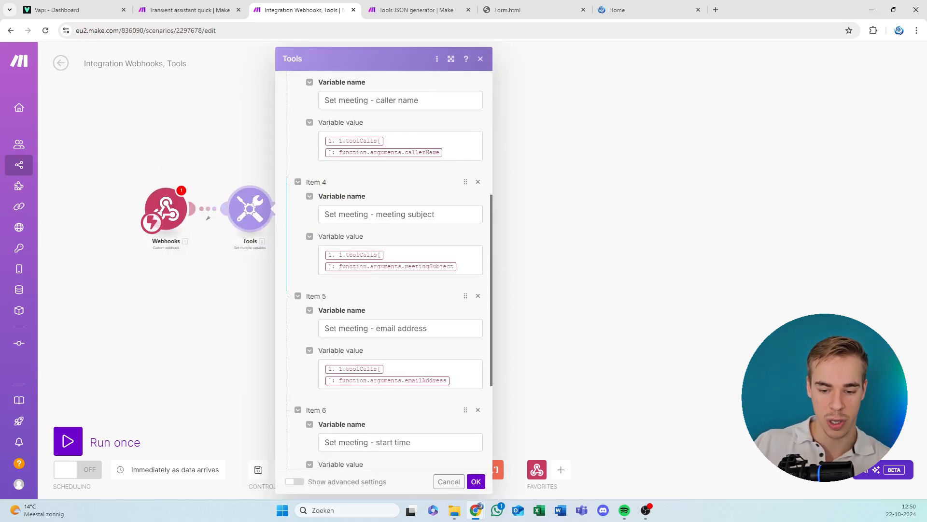
scroll(384, 270, down, 3)
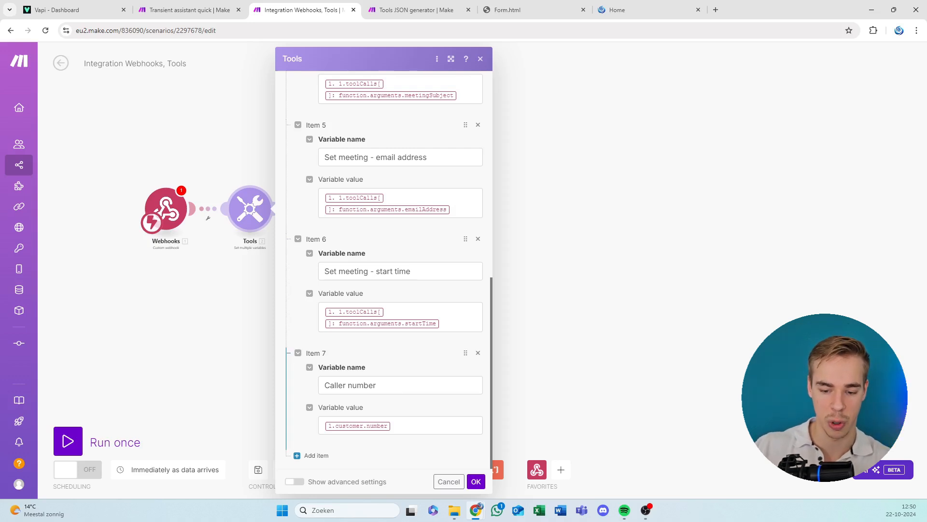
click(475, 481)
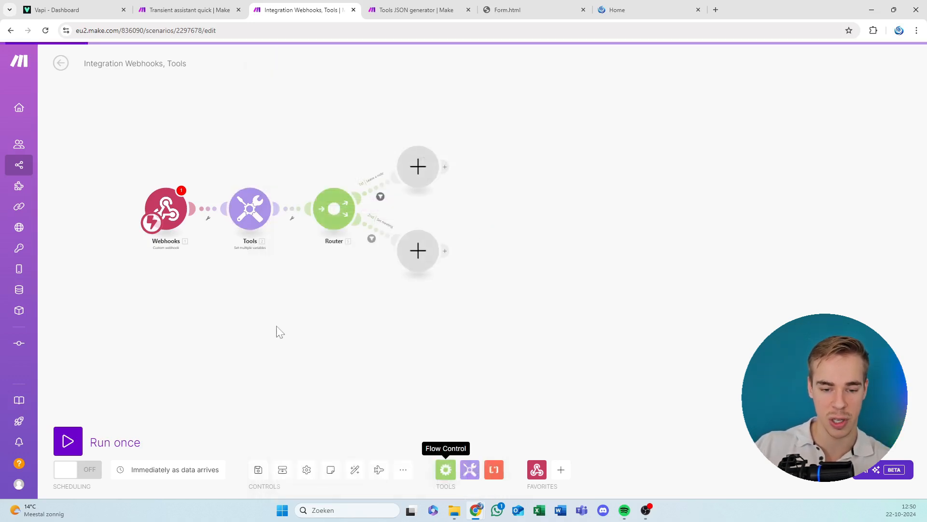
scroll(280, 332, up, 3)
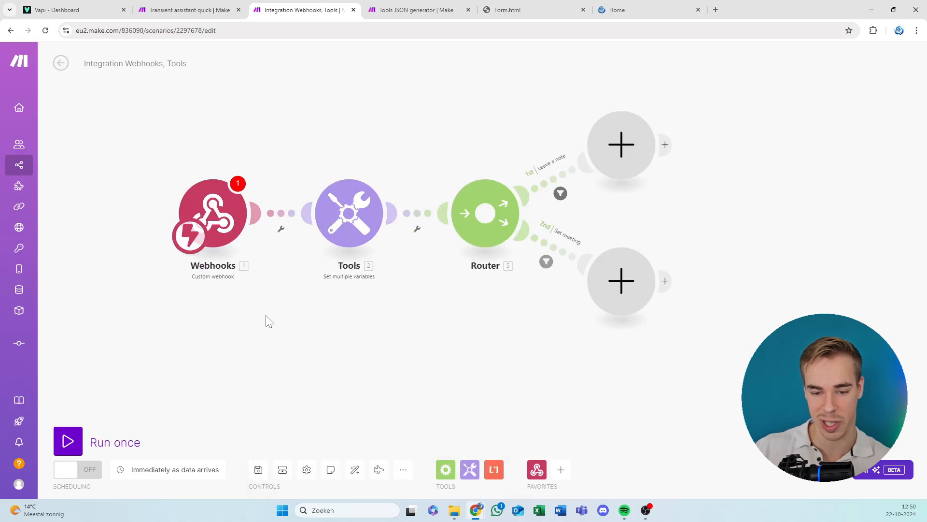
click(352, 221)
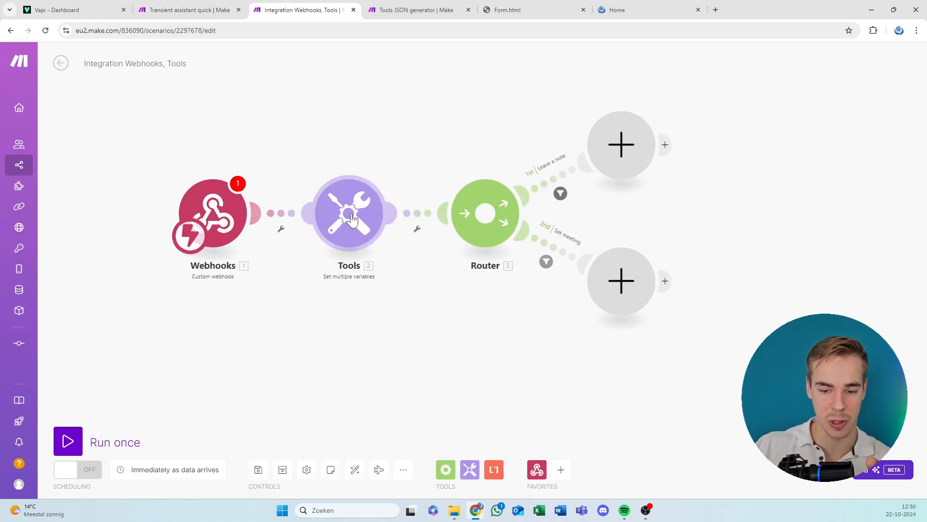
scroll(490, 333, down, 8)
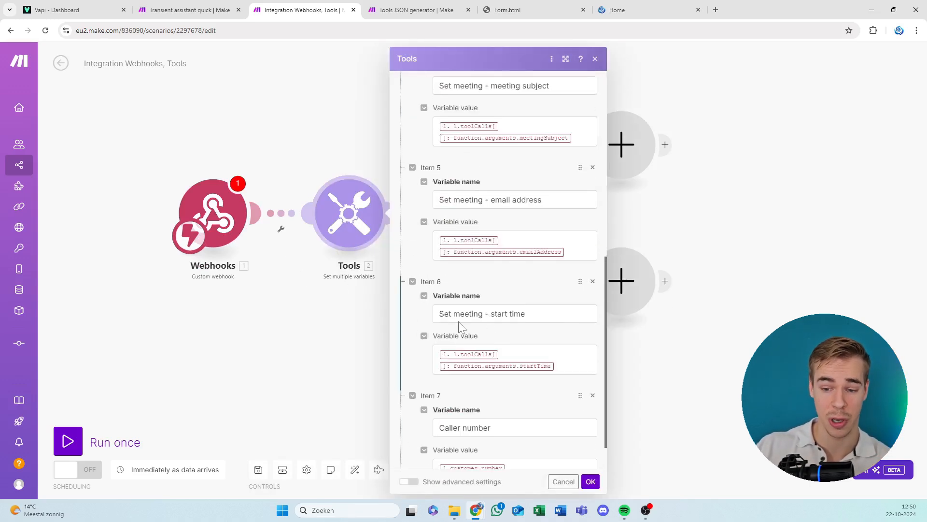
click(320, 340)
Assign the existing Tools automation hook to the Webhooks module and confirm its settings.
click(241, 229)
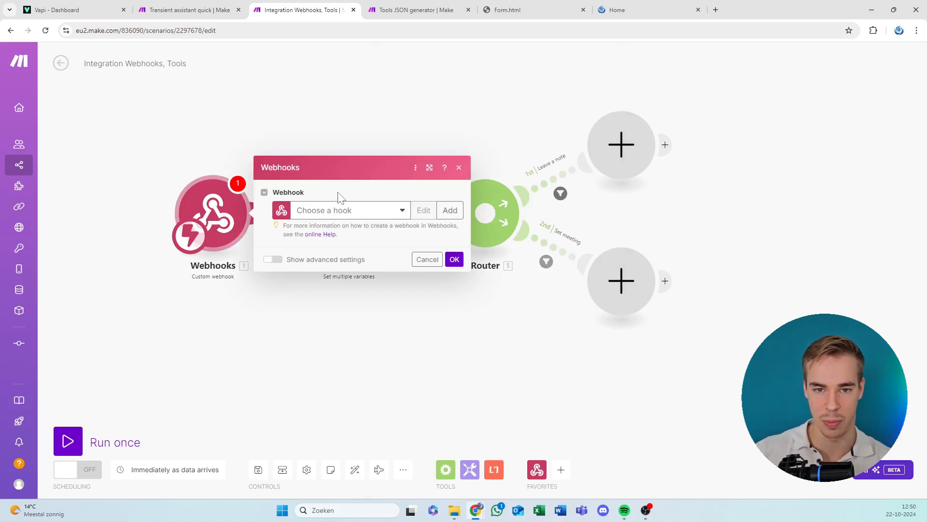
click(348, 211)
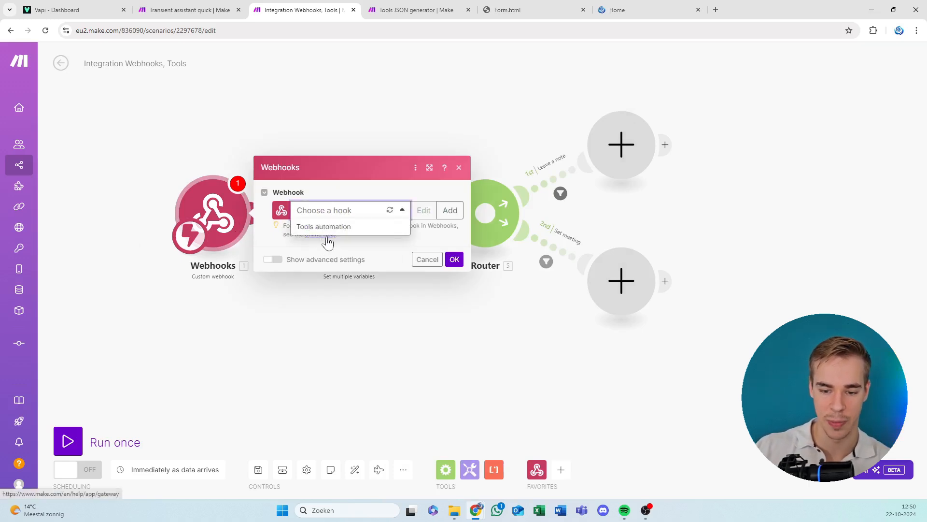
click(338, 229)
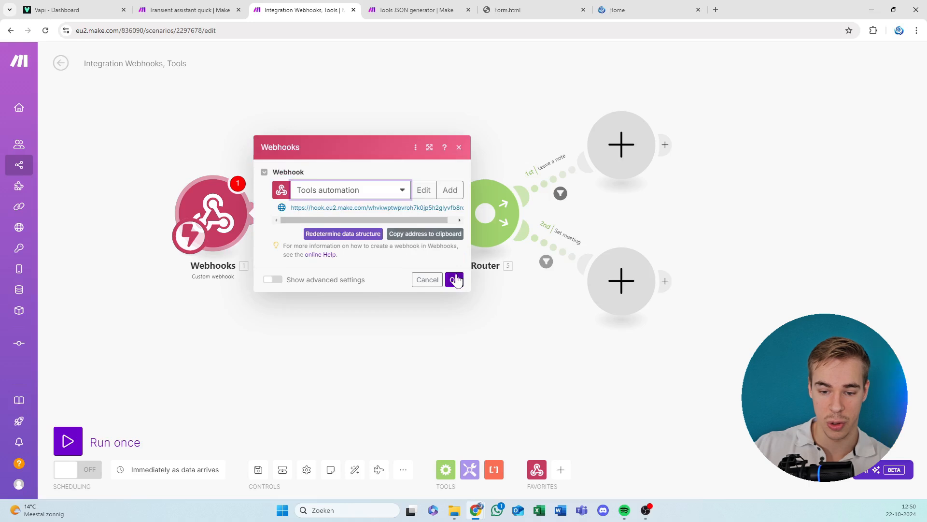
click(456, 281)
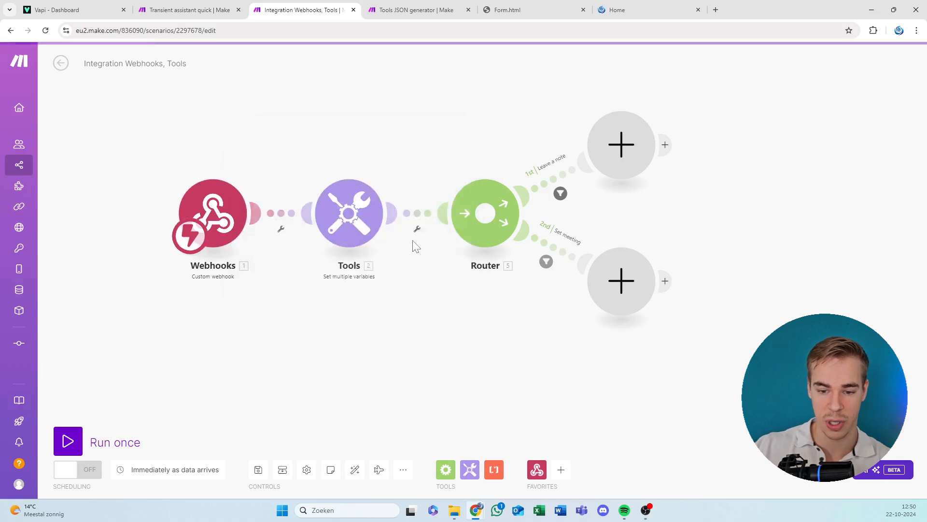
Copy the Tools automation webhook's address to the clipboard and switch the scenario's scheduling on.
click(216, 207)
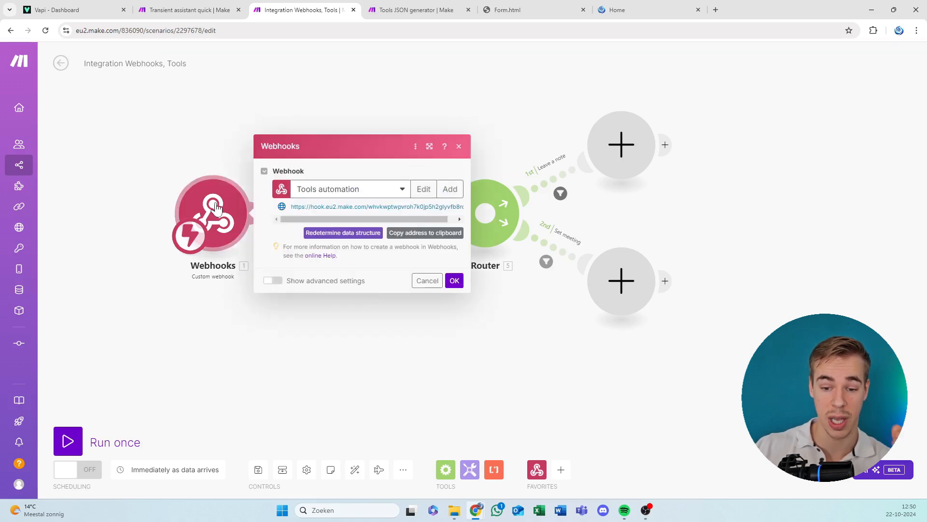
click(355, 190)
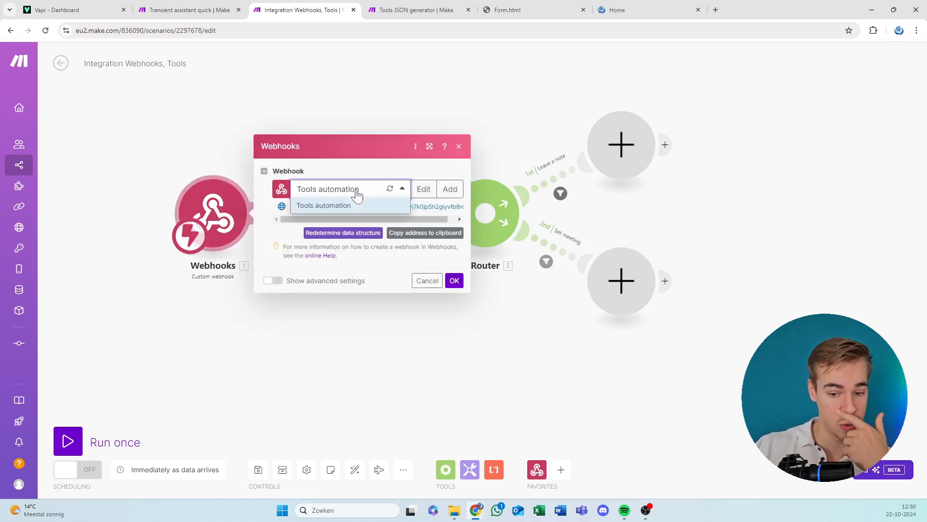
click(419, 257)
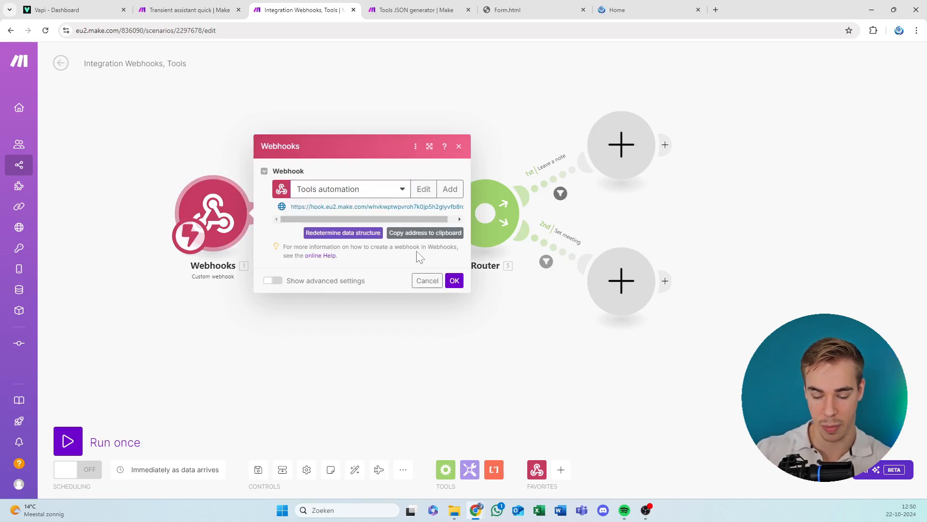
click(450, 232)
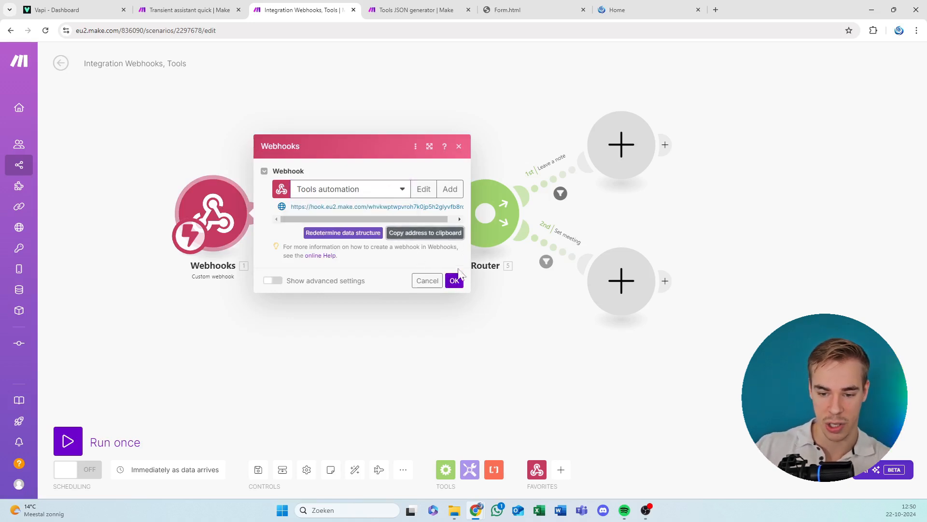
click(454, 281)
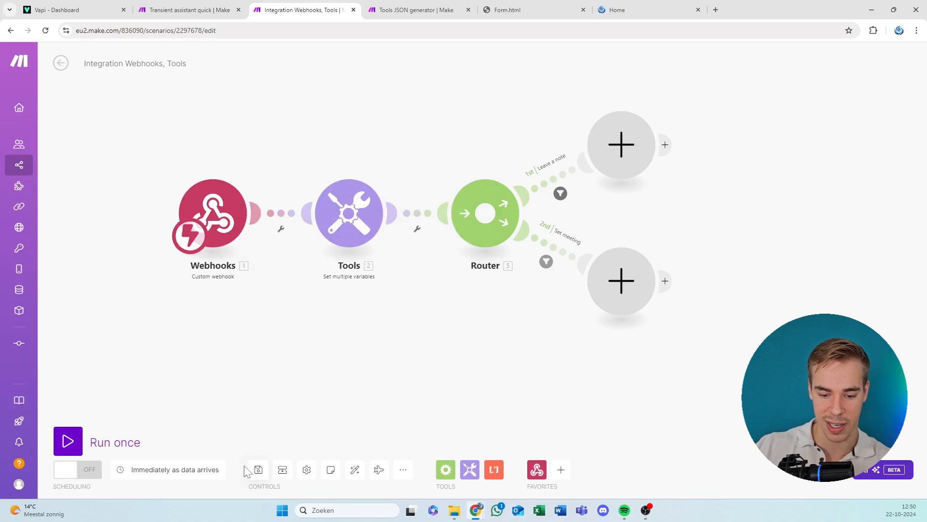
click(68, 469)
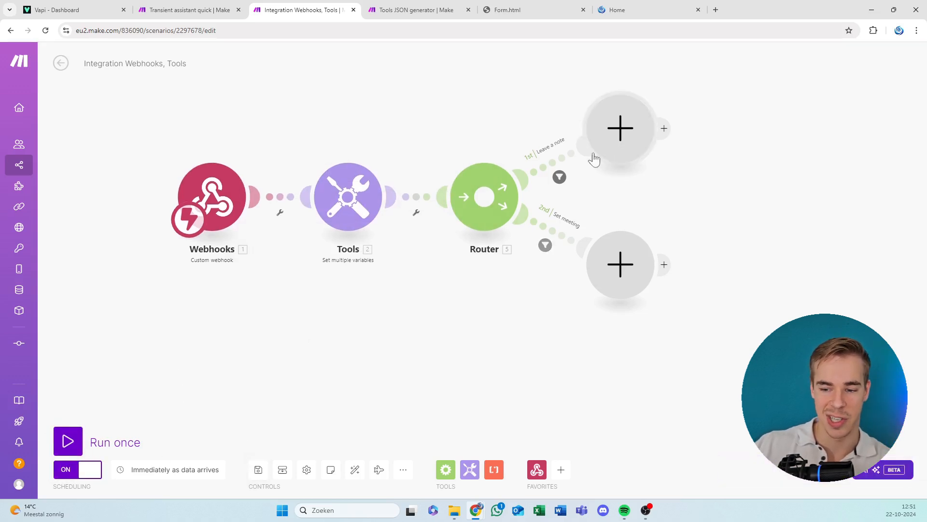
Add a Tools Set variable module to the Leave a note route, with variable name test and value success.
click(632, 140)
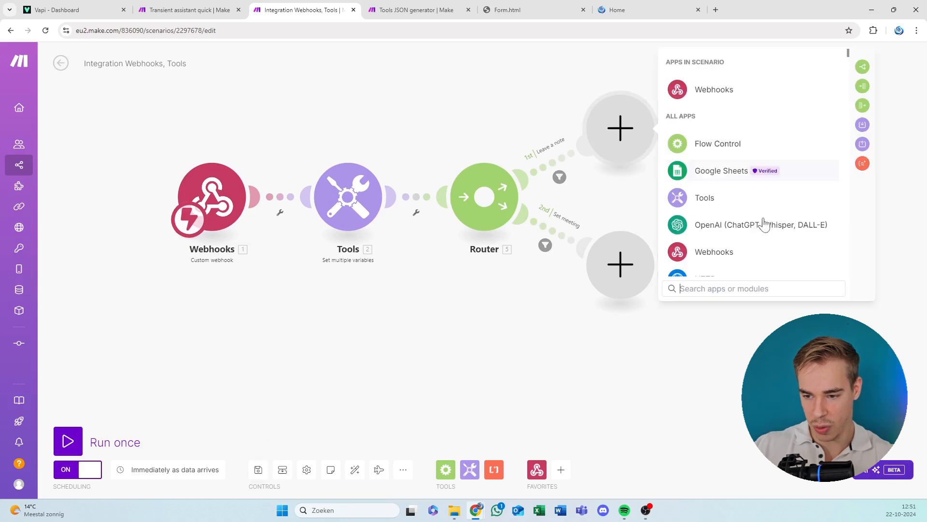
click(705, 198)
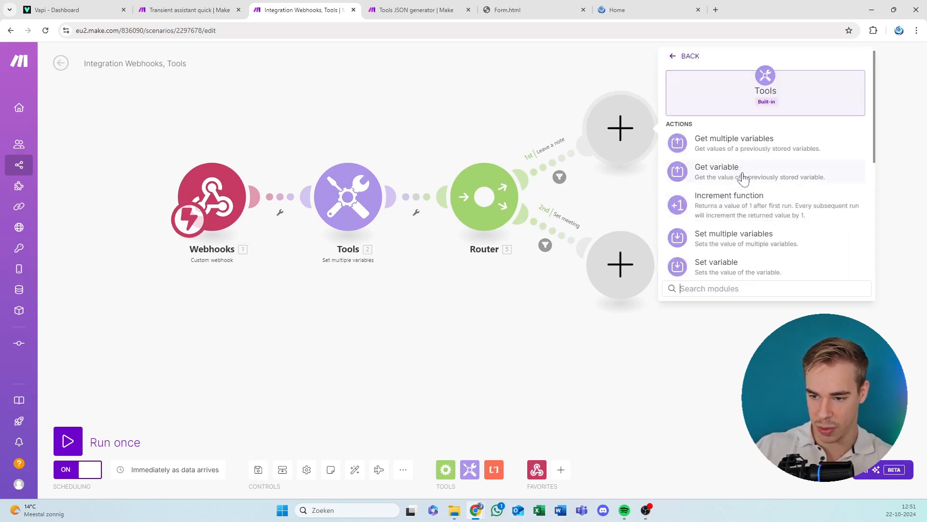
click(739, 267)
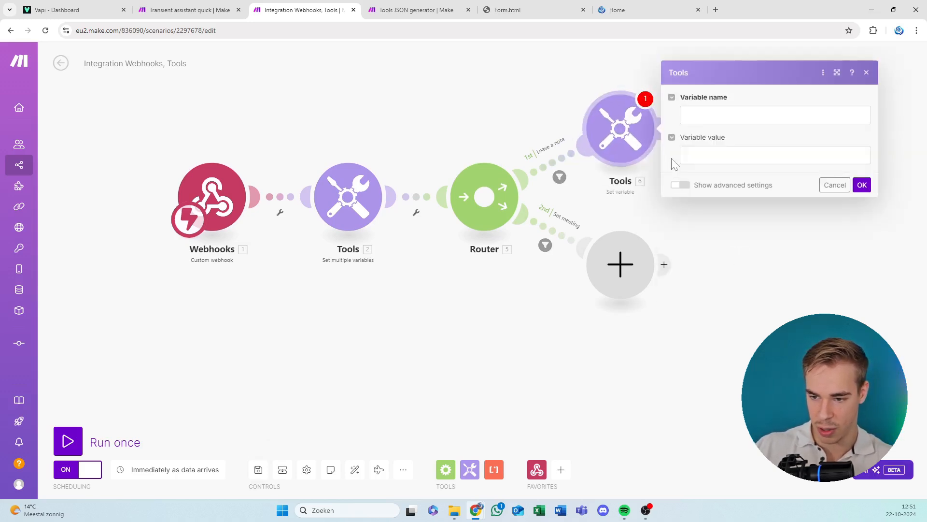
click(754, 115)
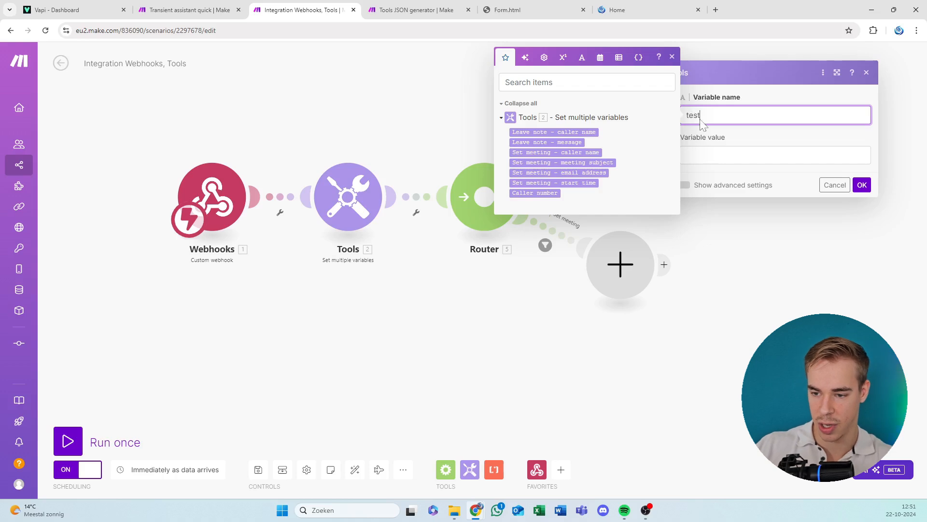
key(Tab)
text(su)
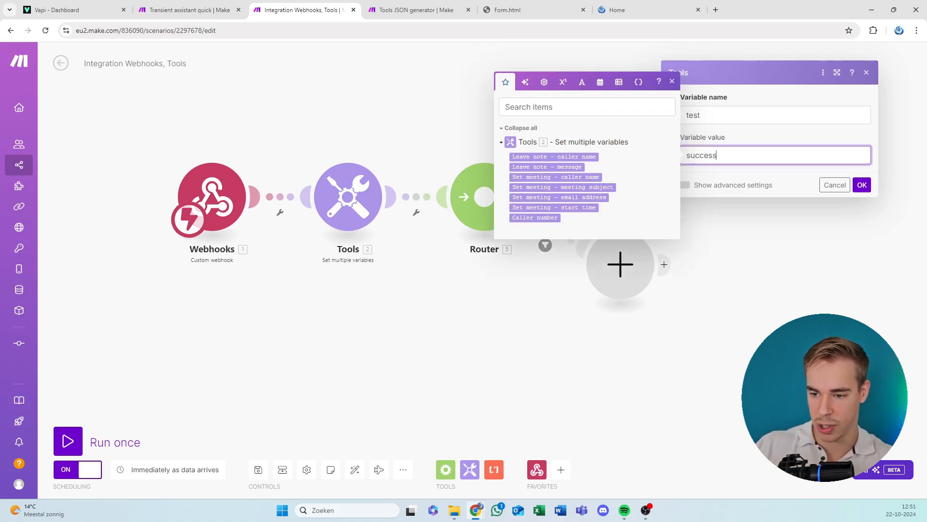
click(861, 185)
Clone the Set variable module onto the Set meeting route in place of the empty module, and auto-align the scenario.
right_click(628, 130)
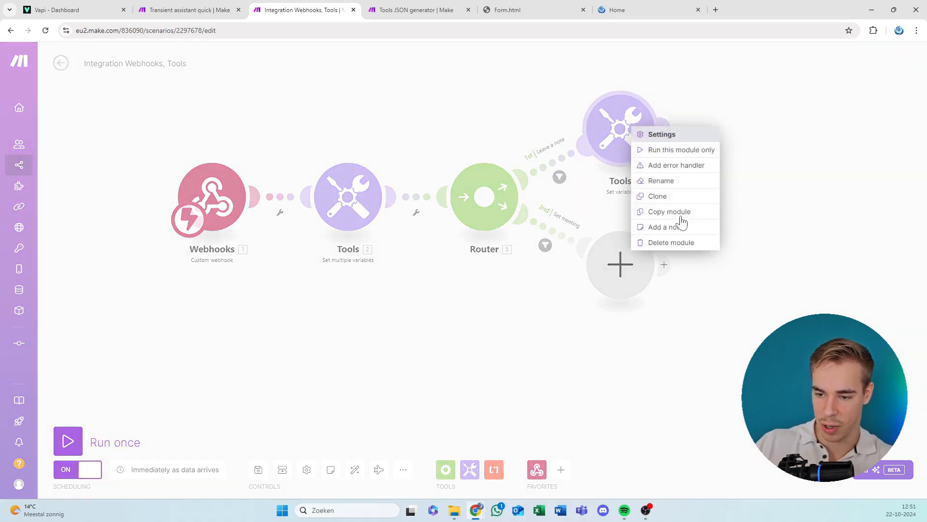
click(675, 216)
right_click(630, 128)
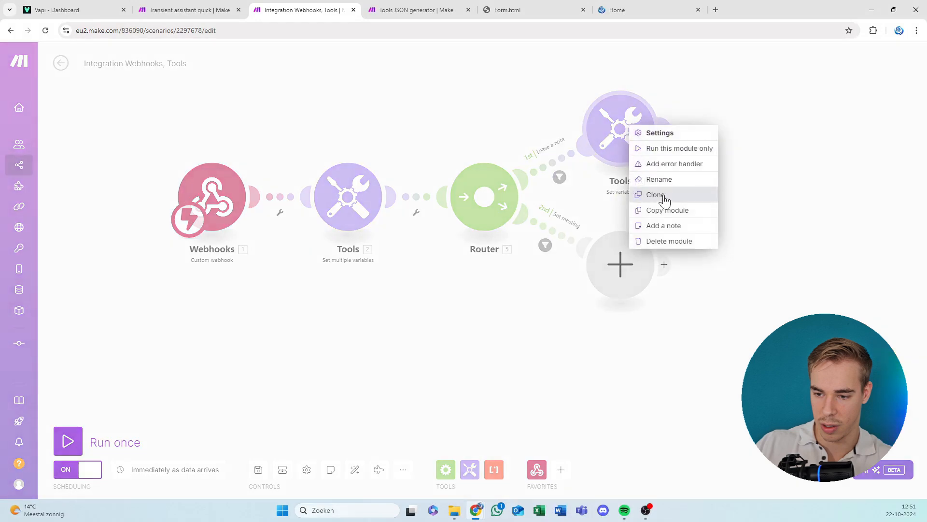
click(661, 196)
click(710, 256)
right_click(623, 255)
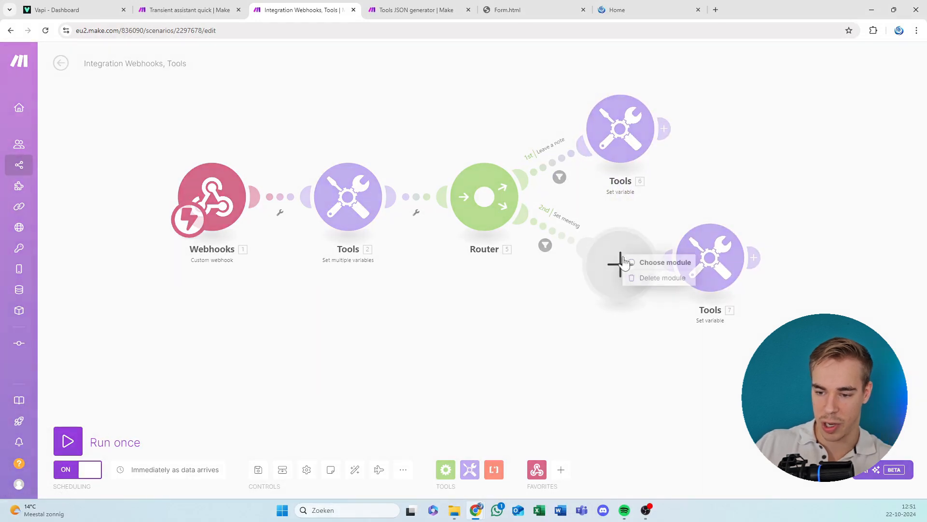
click(643, 283)
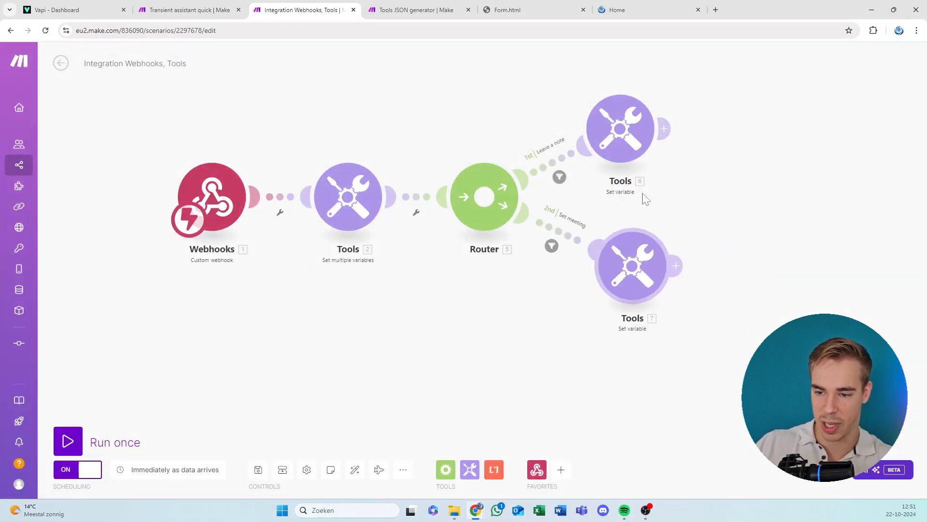
click(355, 470)
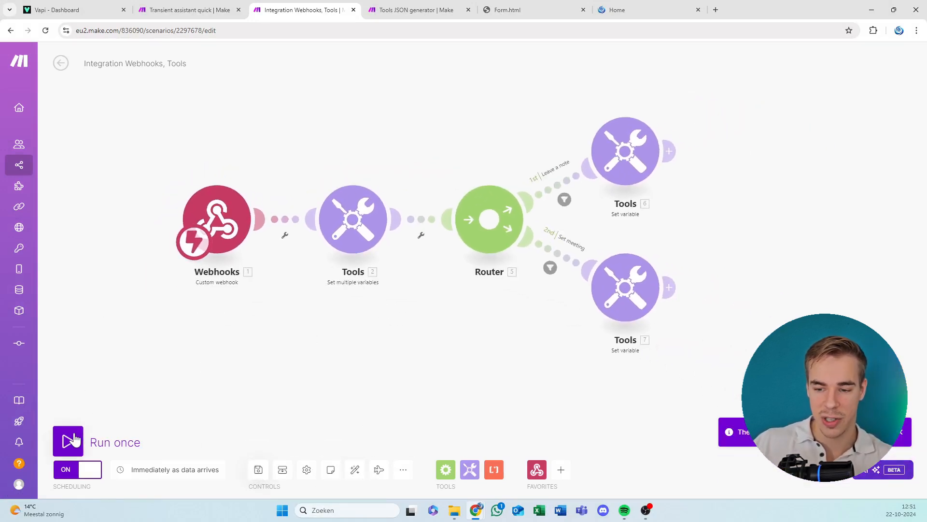
Move the Leave a note route's Set variable module higher, and auto-align the modules again.
drag(648, 169, 621, 120)
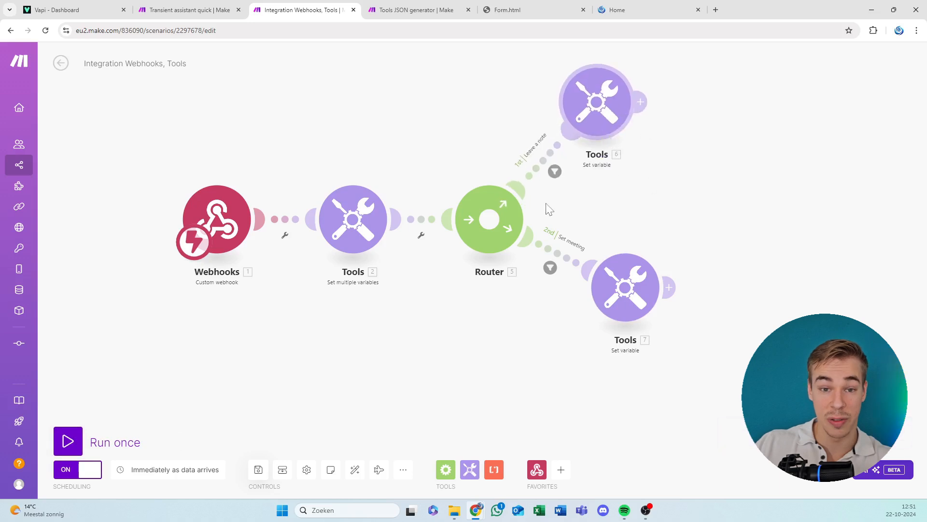
drag(669, 160, 542, 239)
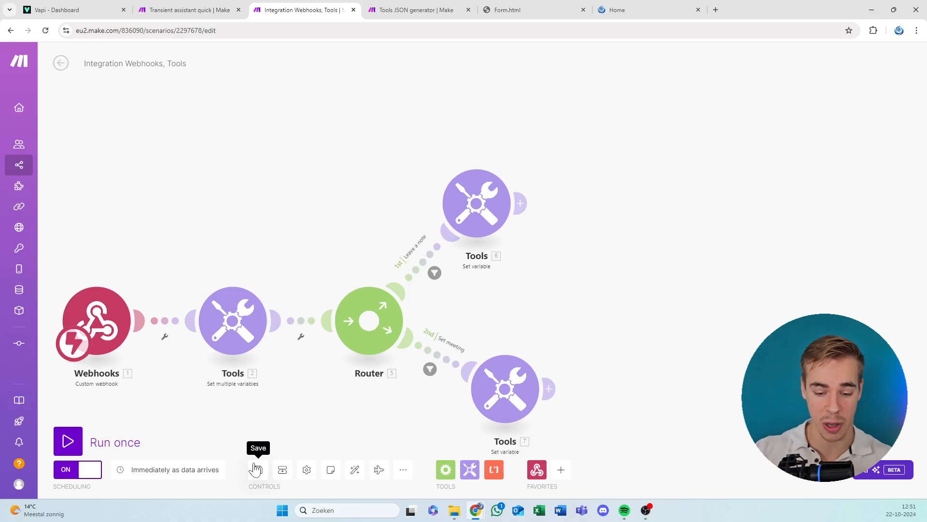
click(355, 470)
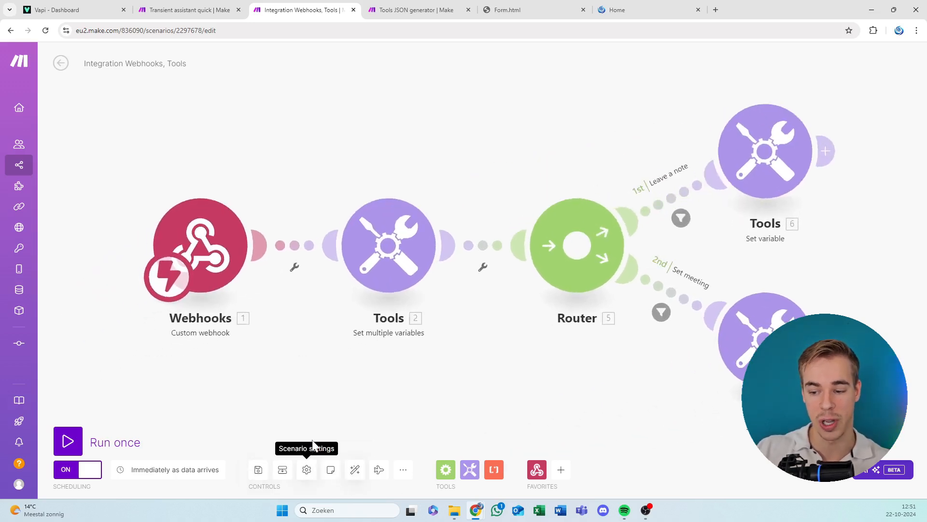
Save the Integration Webhooks, Tools scenario and run it once.
click(258, 471)
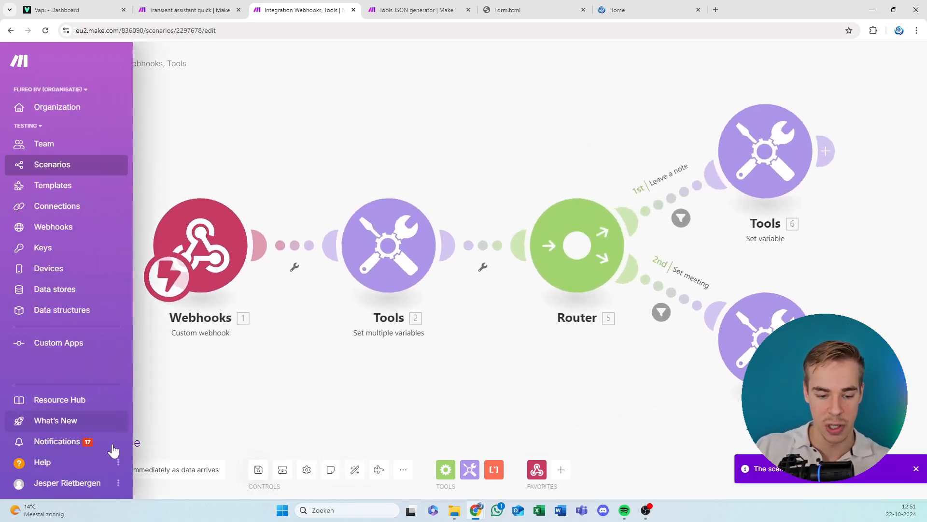
click(70, 437)
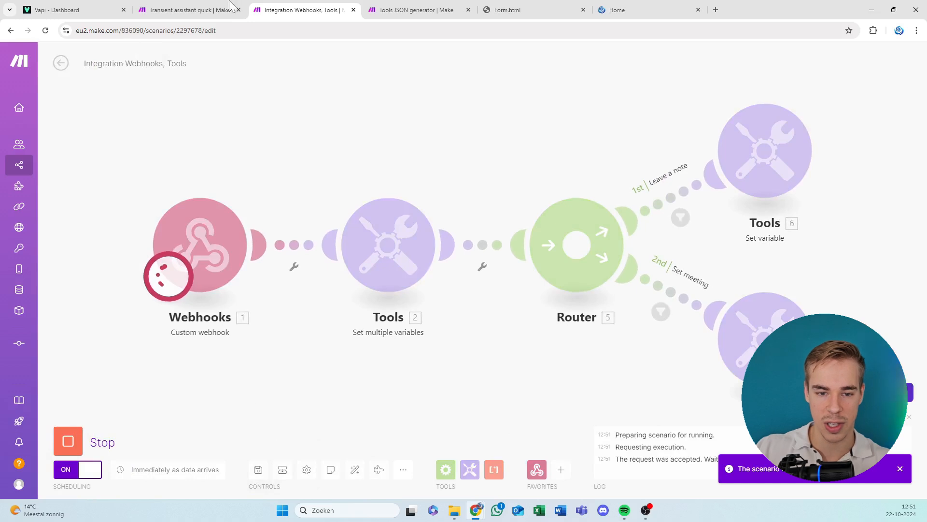
Run the Transient assistant quick scenario and the Tools JSON generator scenario once each.
click(222, 7)
click(68, 441)
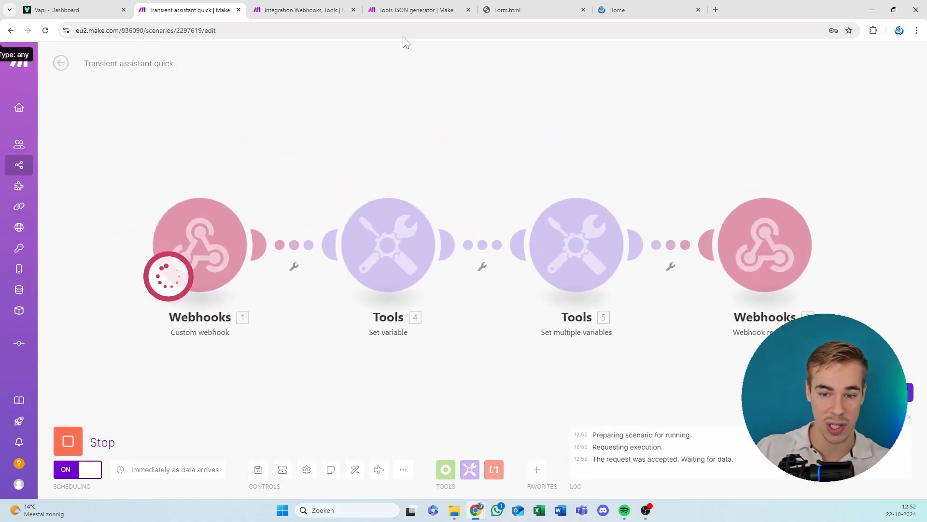
click(411, 9)
click(226, 322)
scroll(226, 321, down, 2)
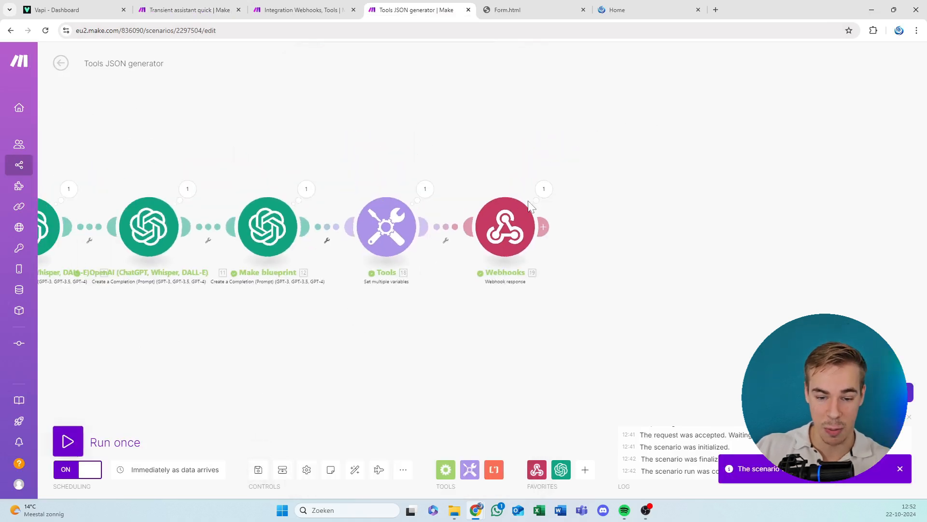
click(72, 445)
click(67, 447)
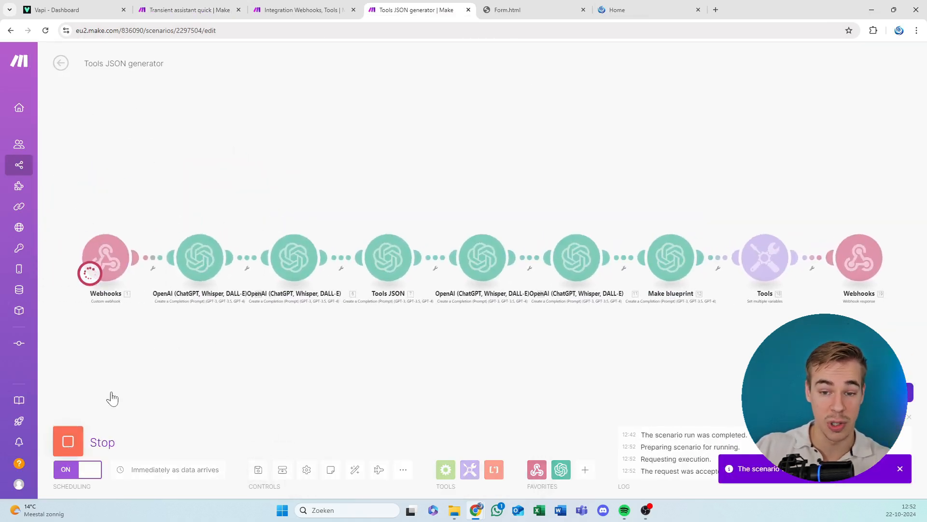
Switch to the Vapi dashboard and highlight the purchased phone number for the test call.
click(304, 9)
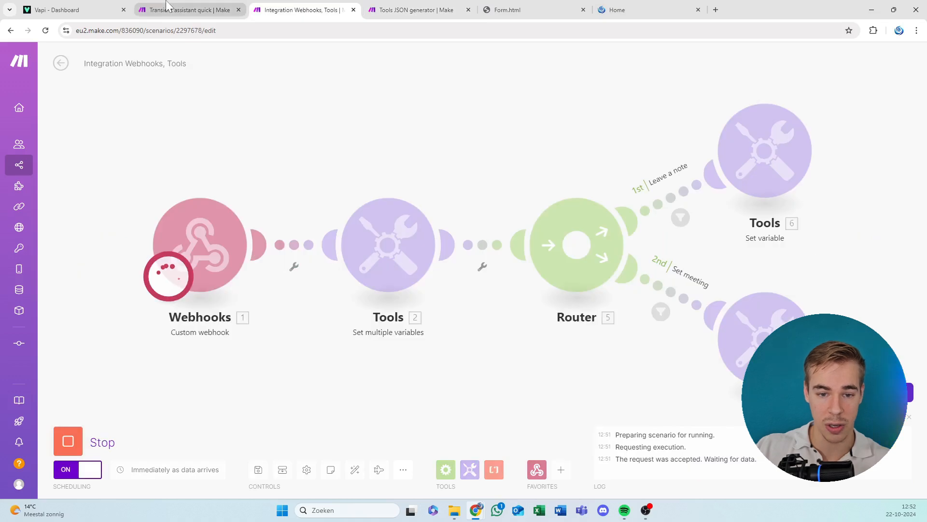
click(193, 10)
click(110, 5)
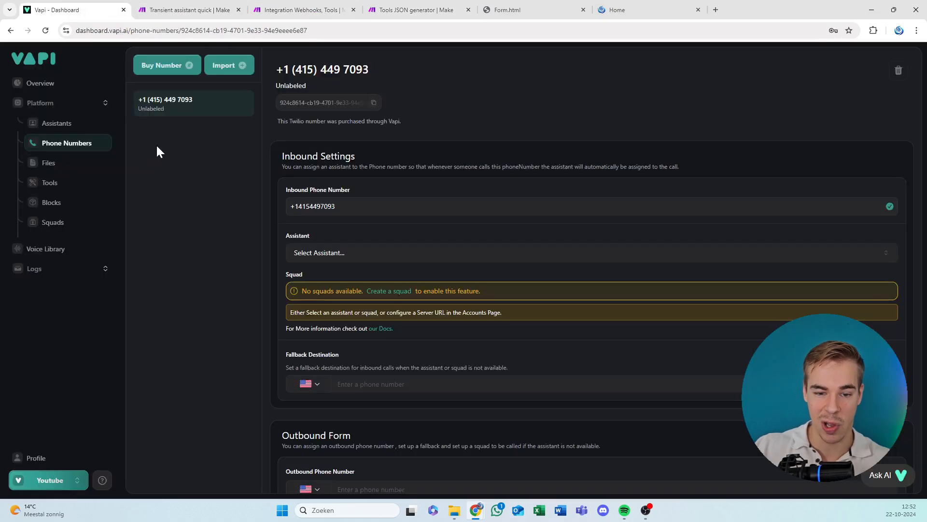
triple_click(332, 69)
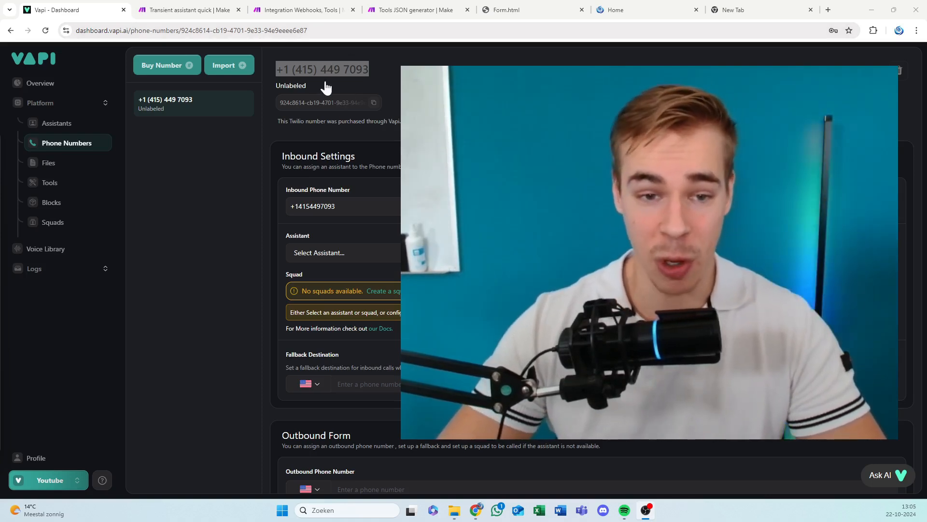
click(319, 70)
triple_click(318, 69)
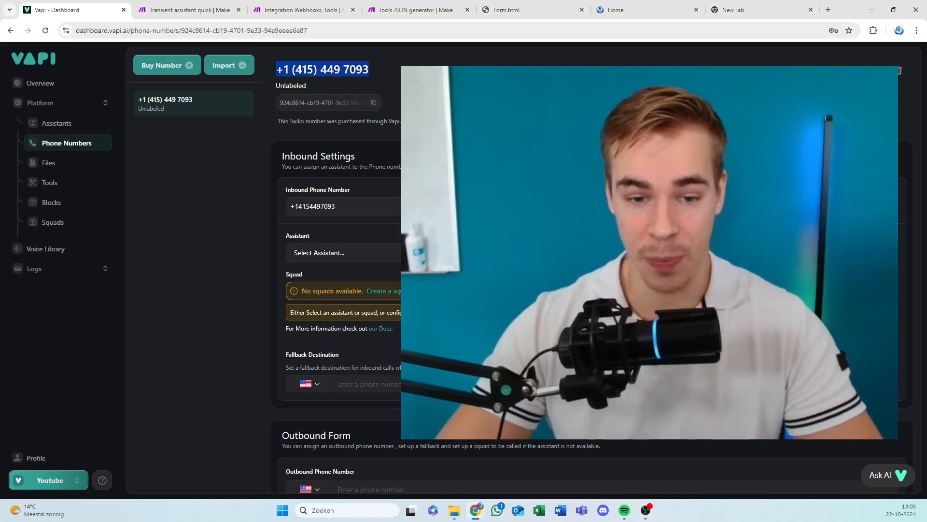
Check the Transient assistant quick, Integration Webhooks, Tools and Tools JSON generator scenarios for data from the test call.
click(184, 10)
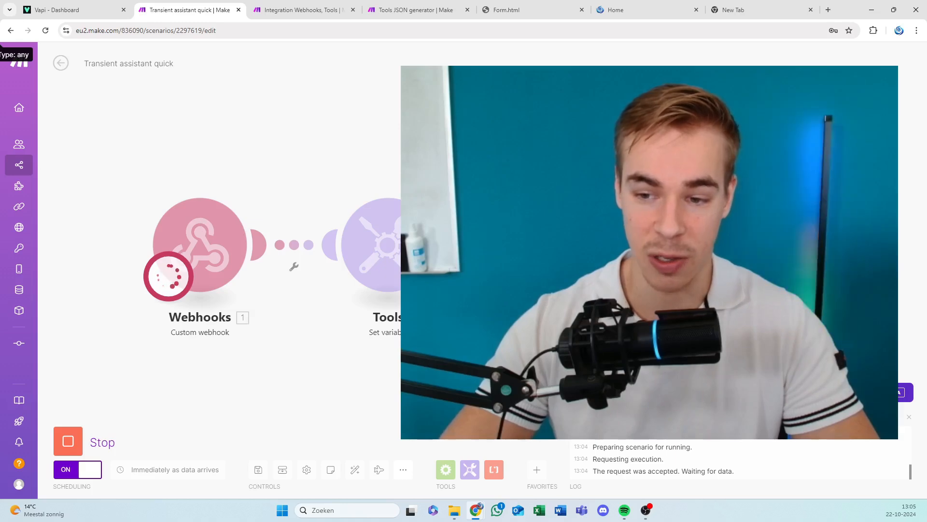
click(329, 8)
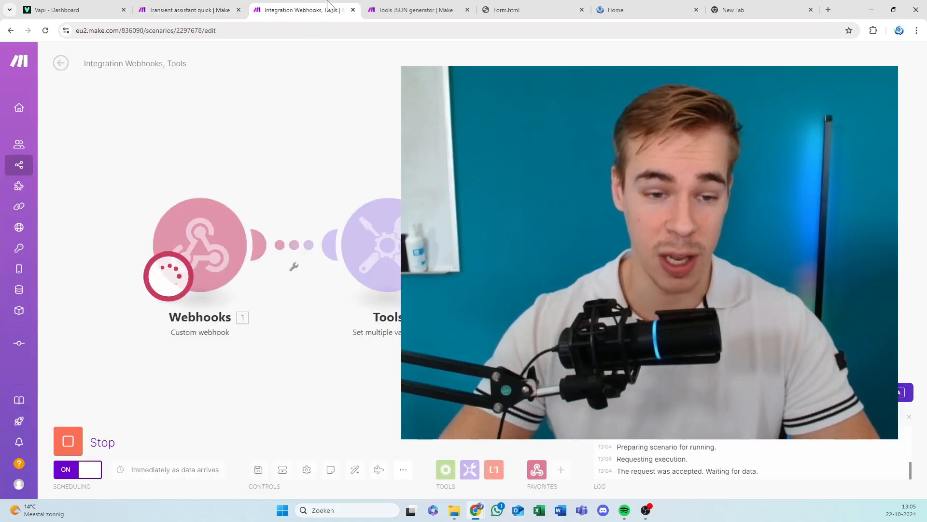
click(389, 6)
click(305, 9)
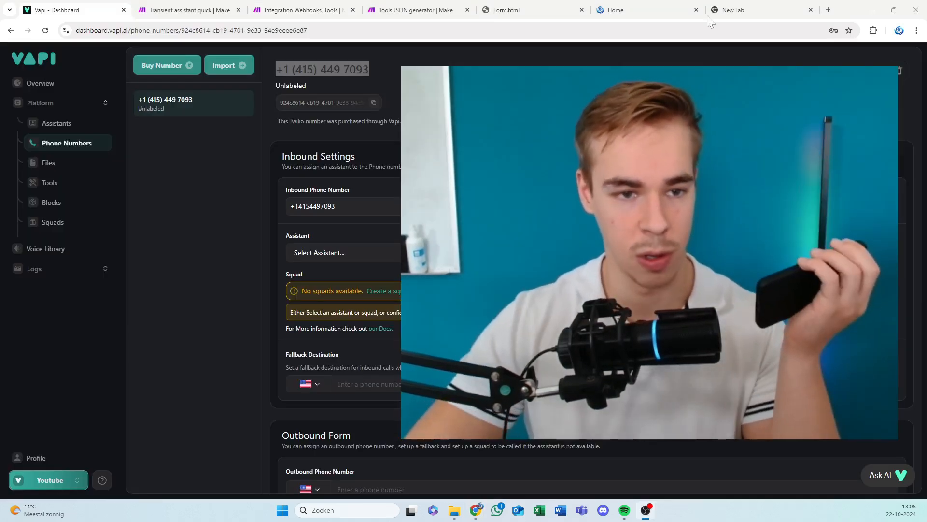
click(182, 10)
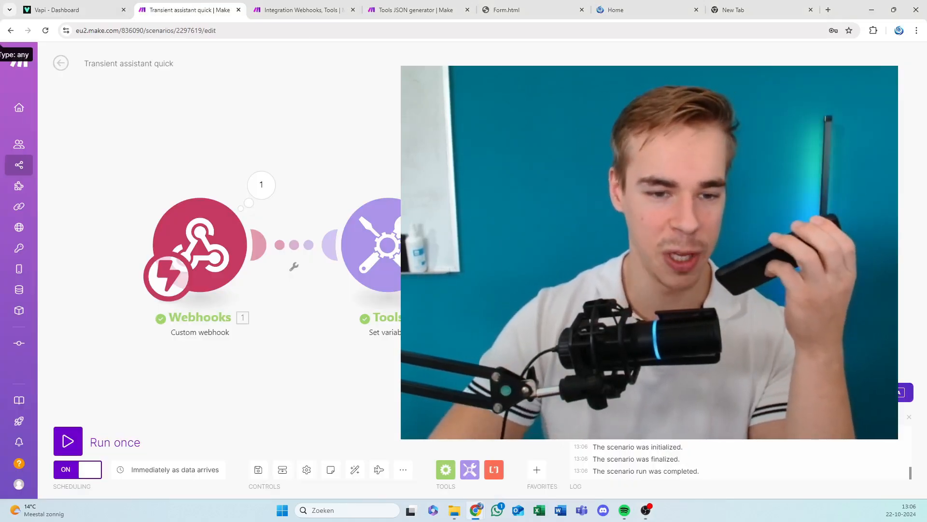
click(270, 10)
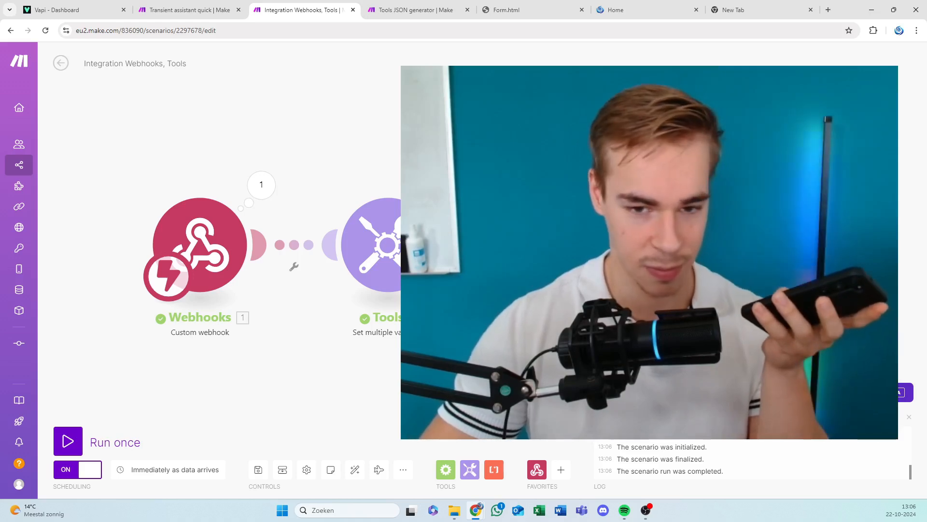
Inspect the run output of the Leave a note route's Set variable module and look over the routes.
click(826, 90)
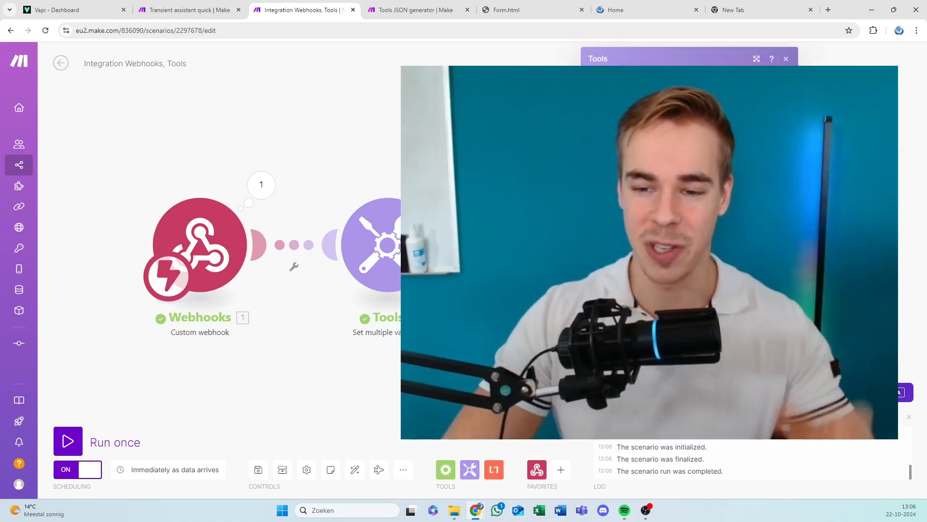
drag(811, 217, 470, 304)
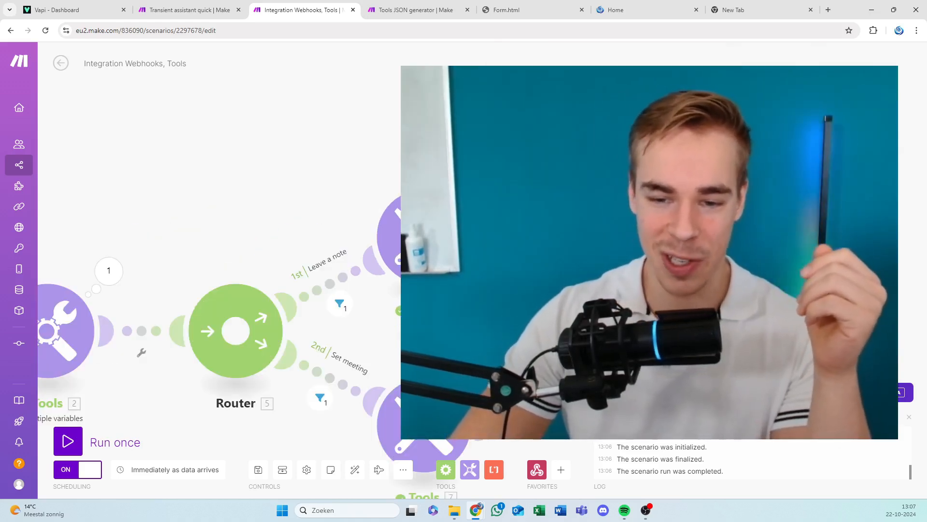
drag(212, 213, 591, 116)
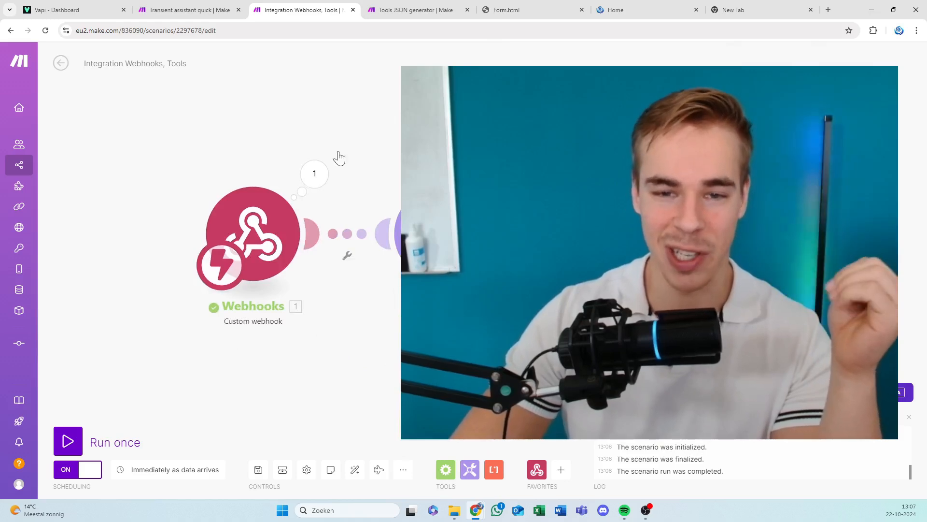
click(411, 10)
click(333, 6)
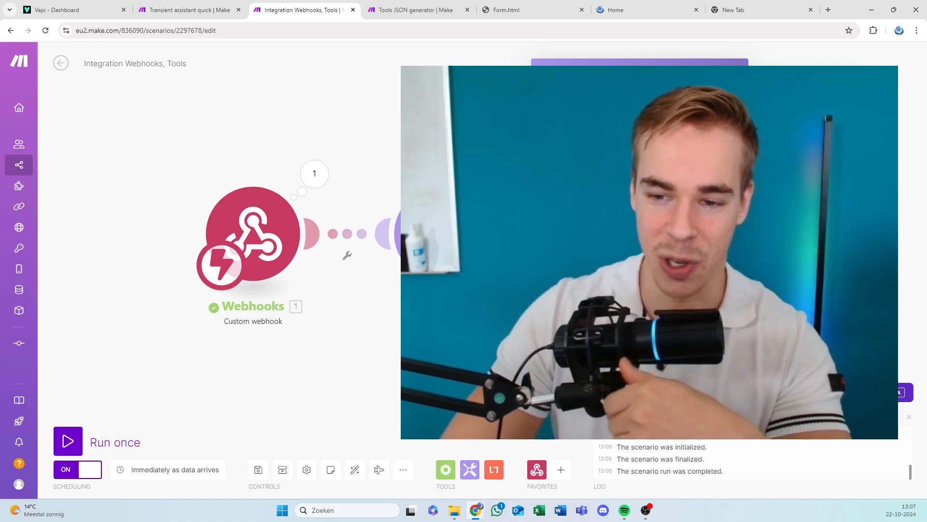
drag(792, 357, 679, 383)
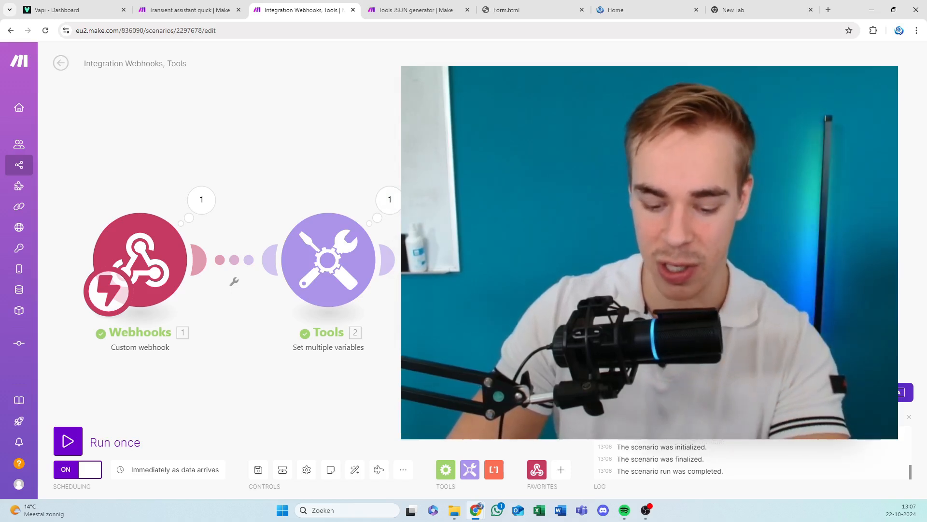
Close the opened module settings, save the Integration Webhooks, Tools scenario and auto-align its modules.
click(765, 338)
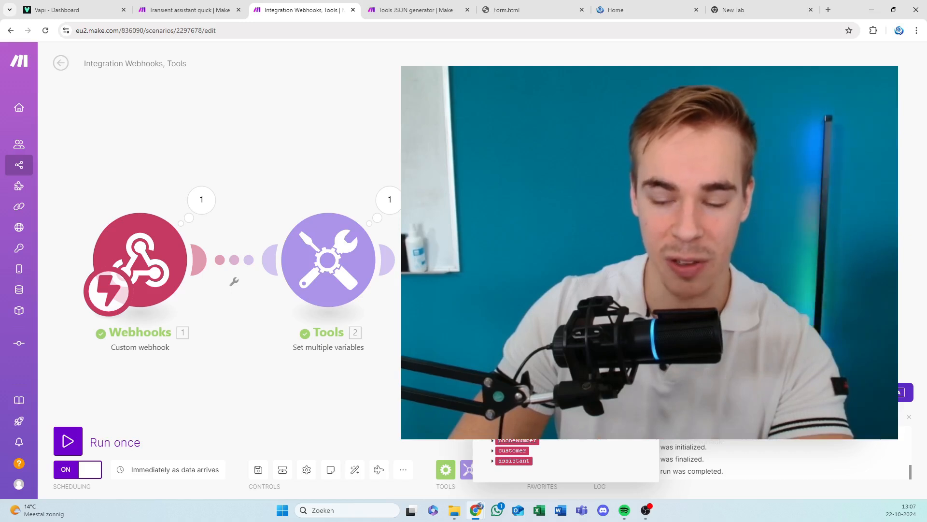
key(Escape)
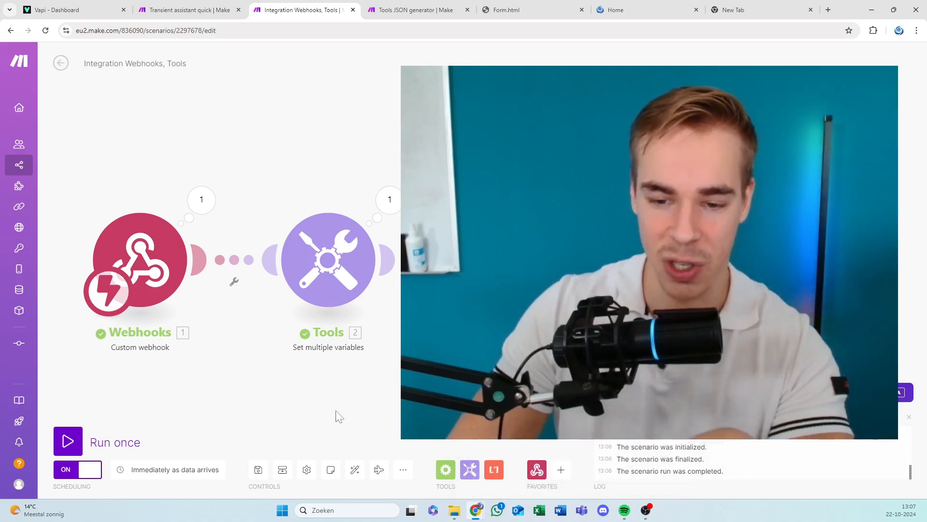
click(258, 469)
click(355, 470)
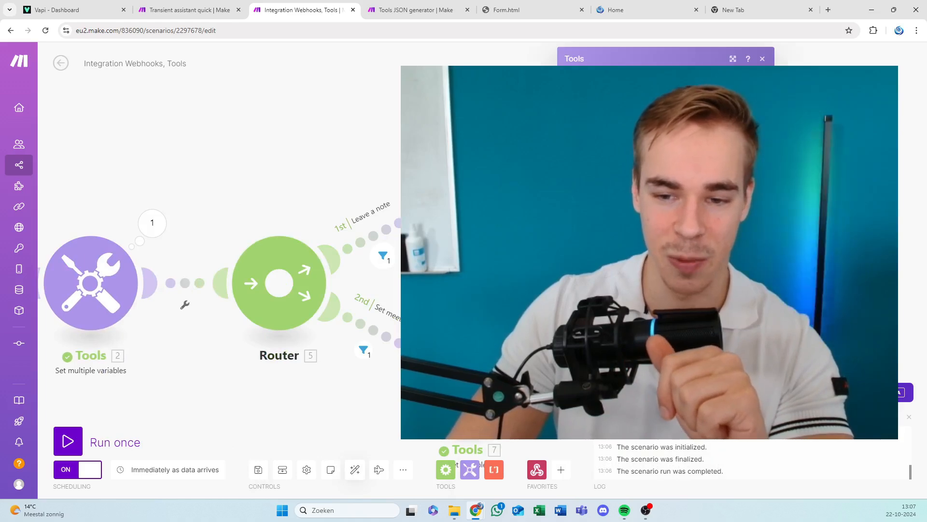
Review the Set multiple variables module's run output and its tool-call variable mappings.
click(152, 222)
drag(120, 207, 378, 155)
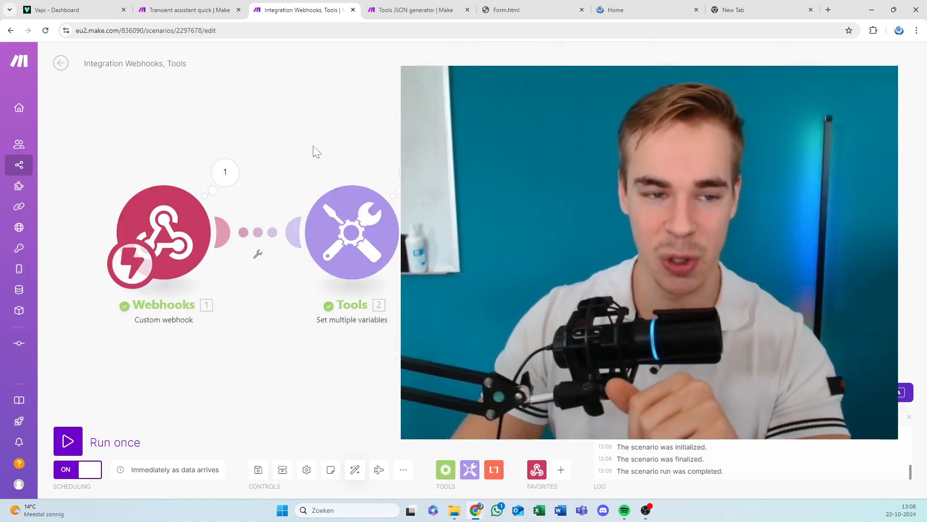
drag(434, 152, 441, 159)
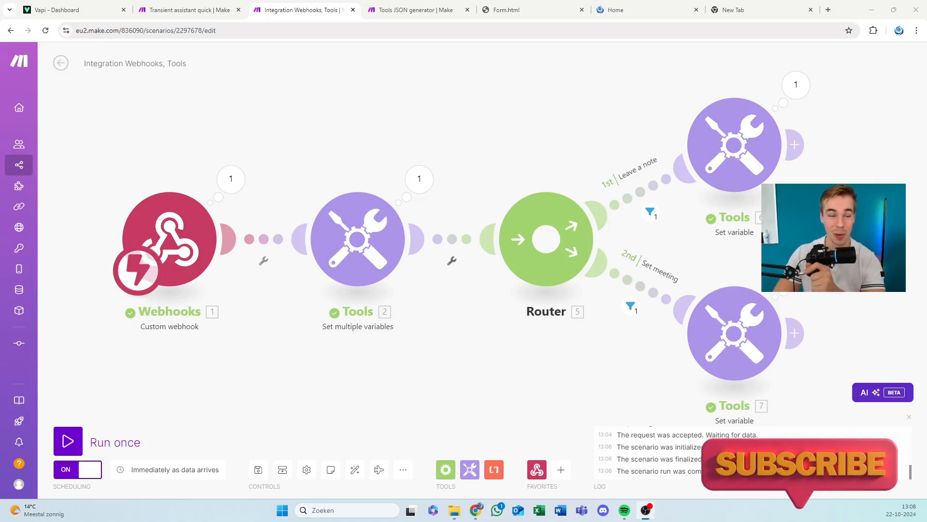
click(186, 10)
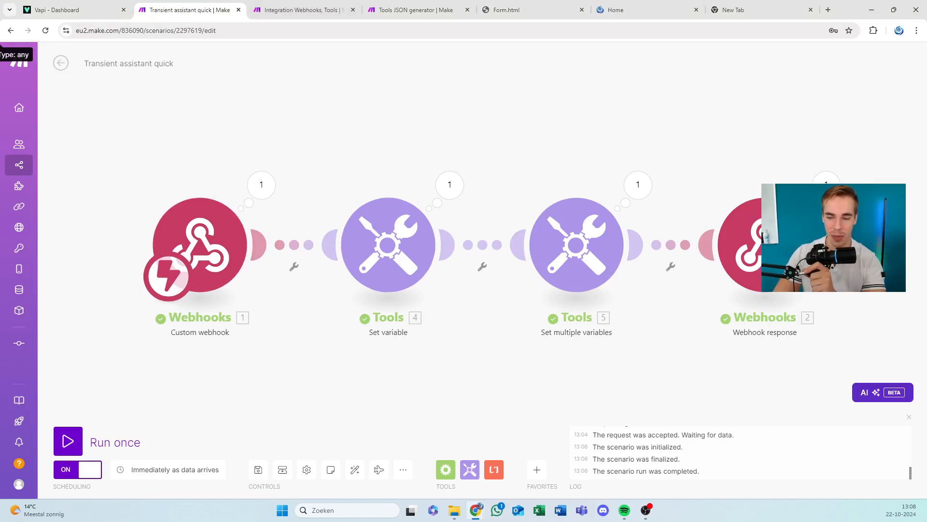
click(301, 10)
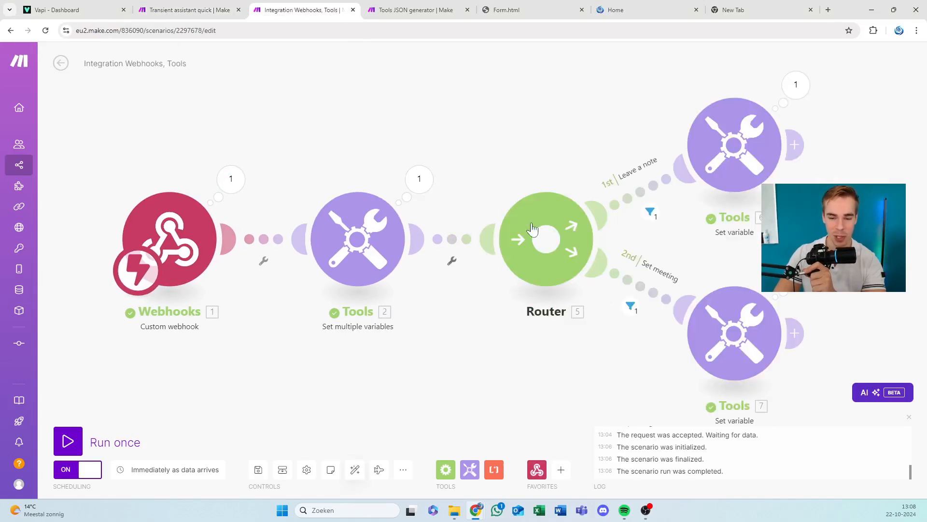
click(352, 241)
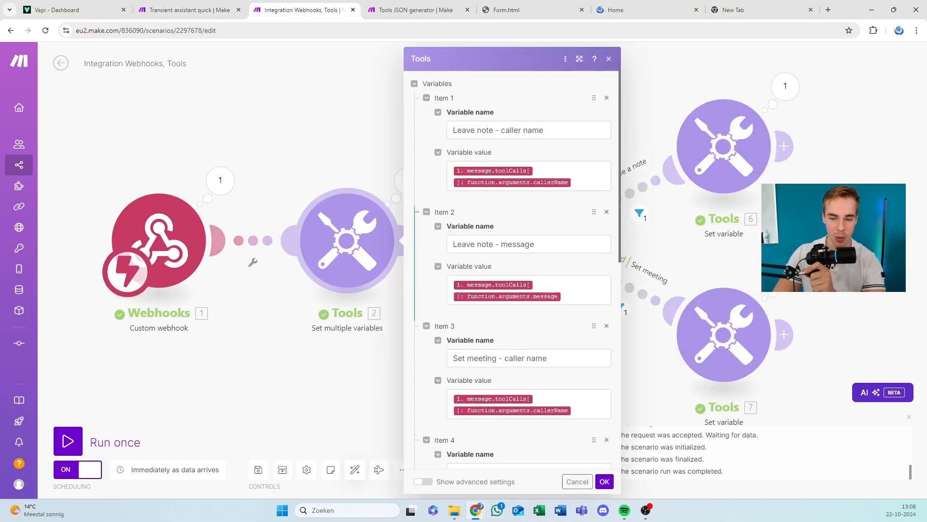
click(383, 159)
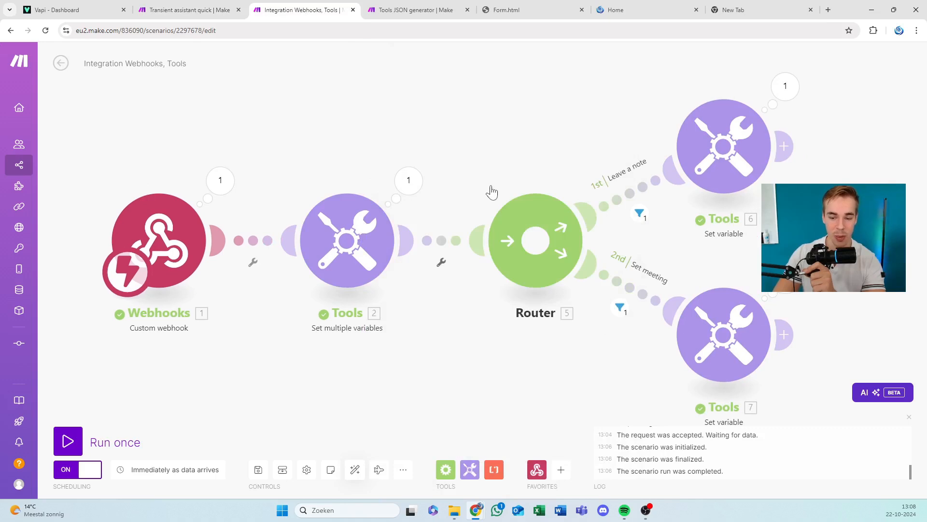
Review the filter conditions on the router's Leave a note and Set meeting routes.
drag(492, 192, 167, 91)
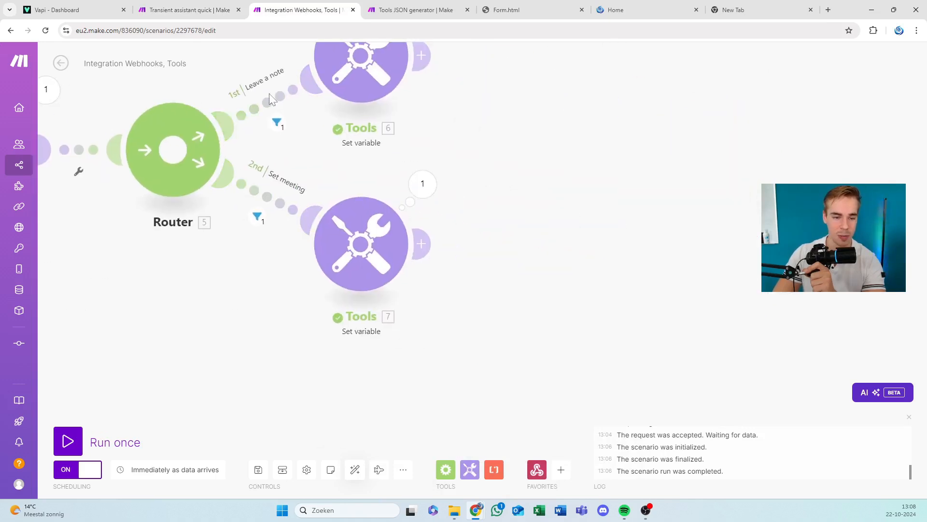
drag(269, 95, 311, 128)
click(311, 133)
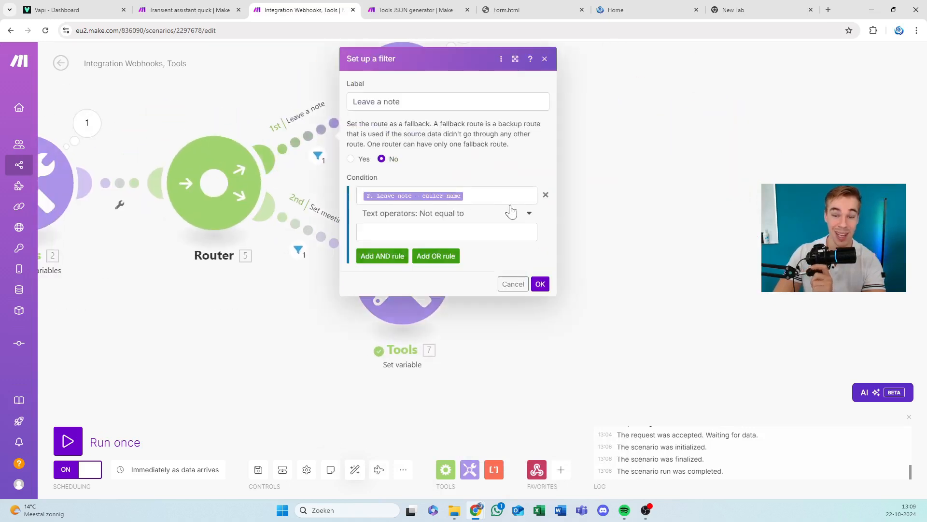
click(686, 290)
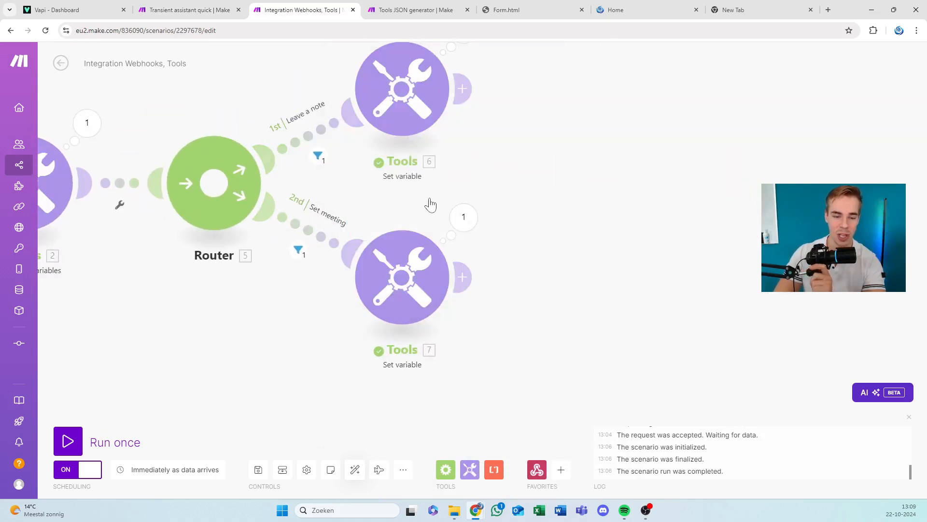
click(323, 236)
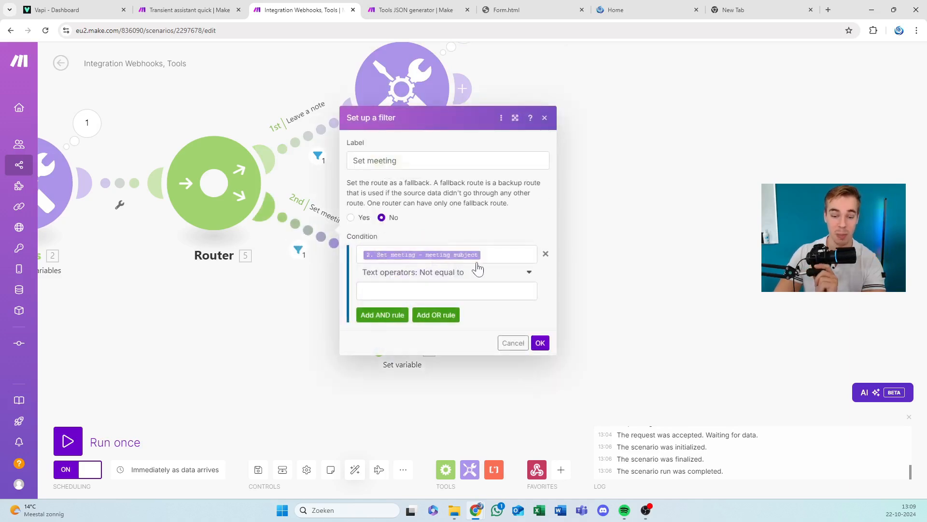
click(509, 254)
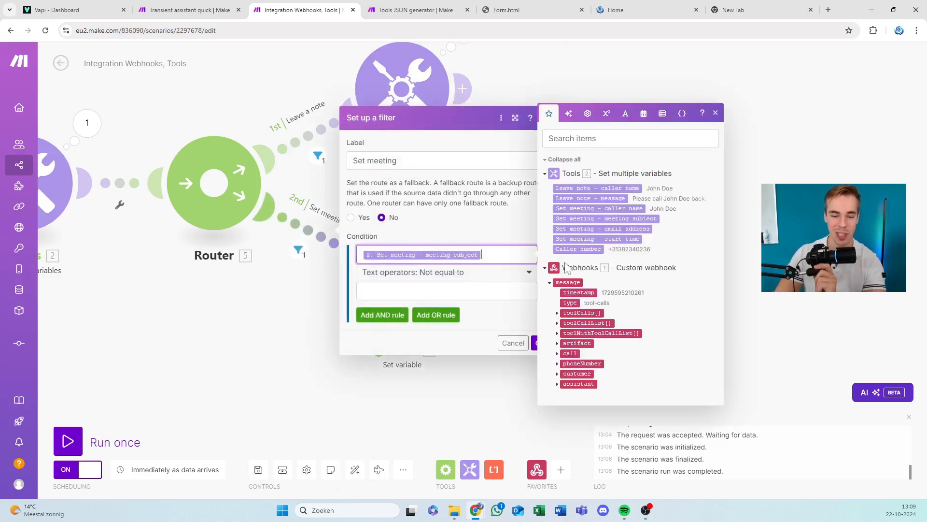
click(508, 323)
click(542, 342)
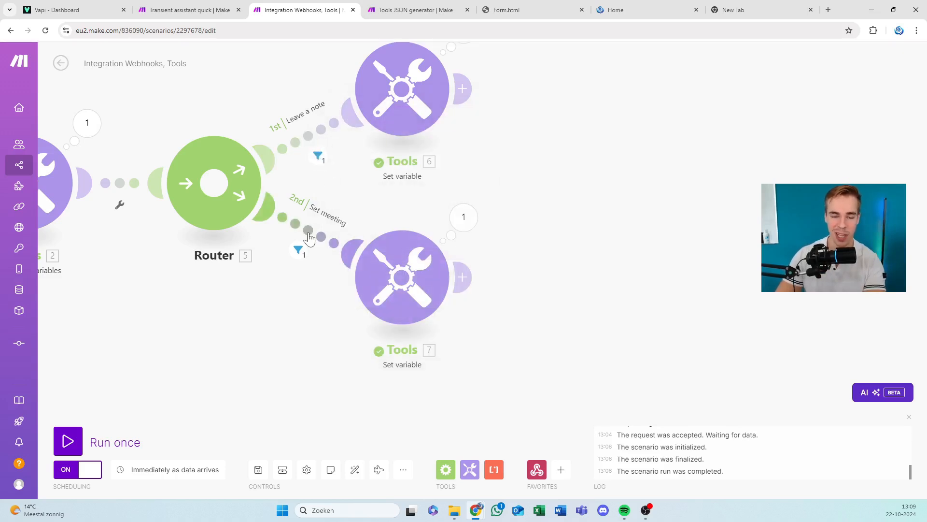
Examine the caller name, message and caller number in the Set multiple variables run output, and save the scenario.
drag(543, 191, 901, 190)
click(447, 129)
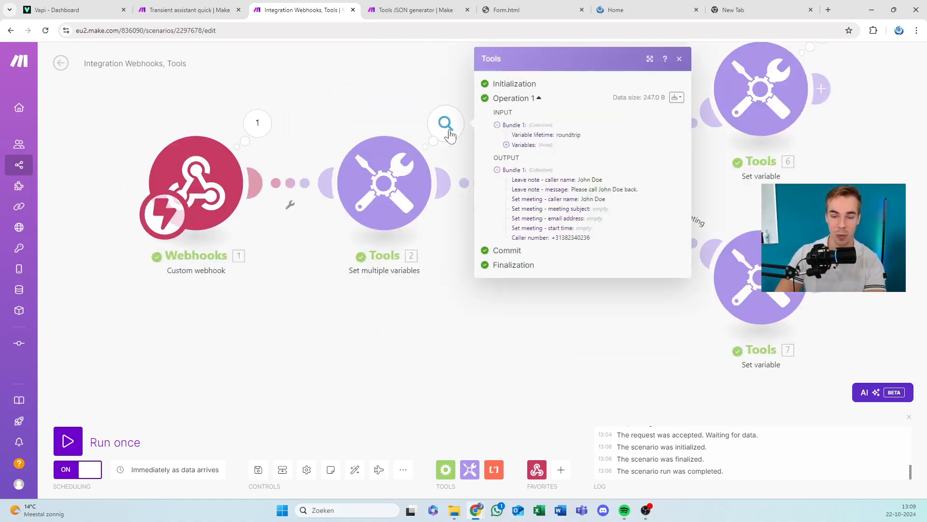
drag(544, 180, 605, 184)
drag(512, 189, 598, 190)
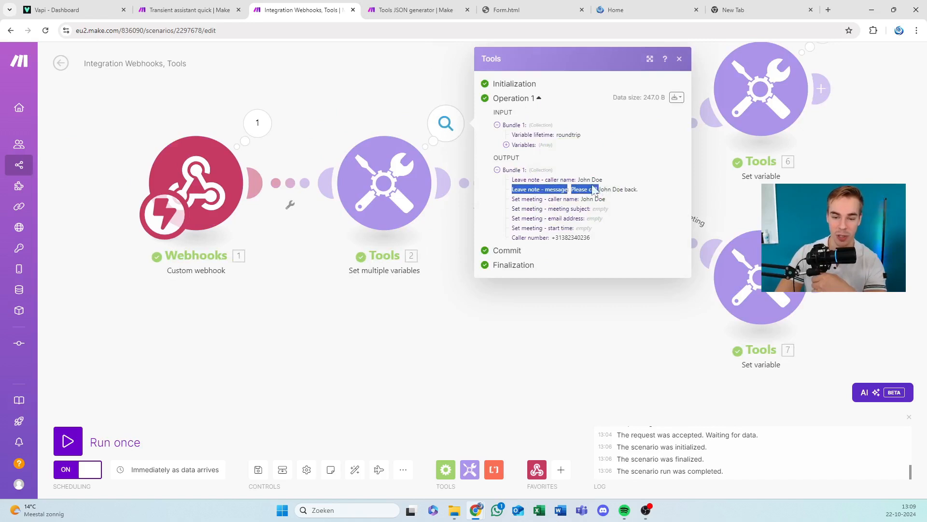
click(597, 191)
drag(535, 237, 592, 238)
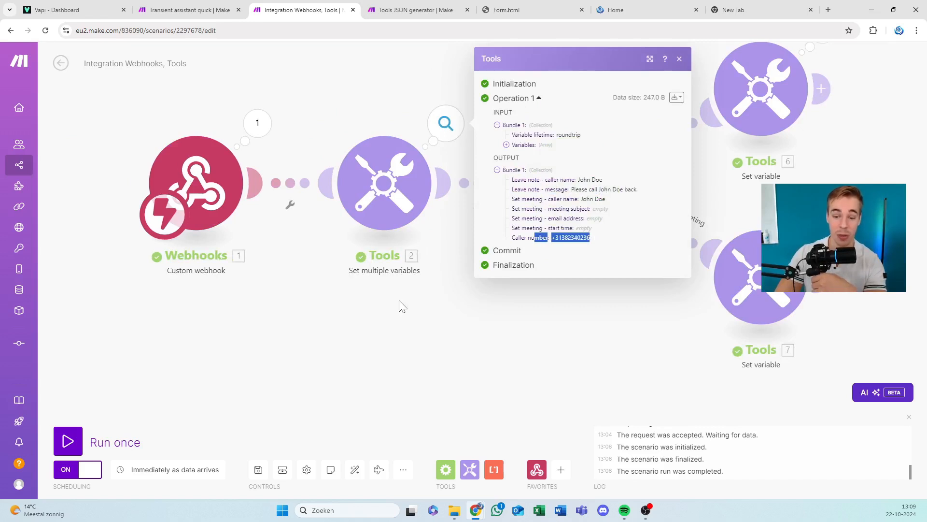
click(421, 306)
drag(504, 112, 488, 128)
click(261, 472)
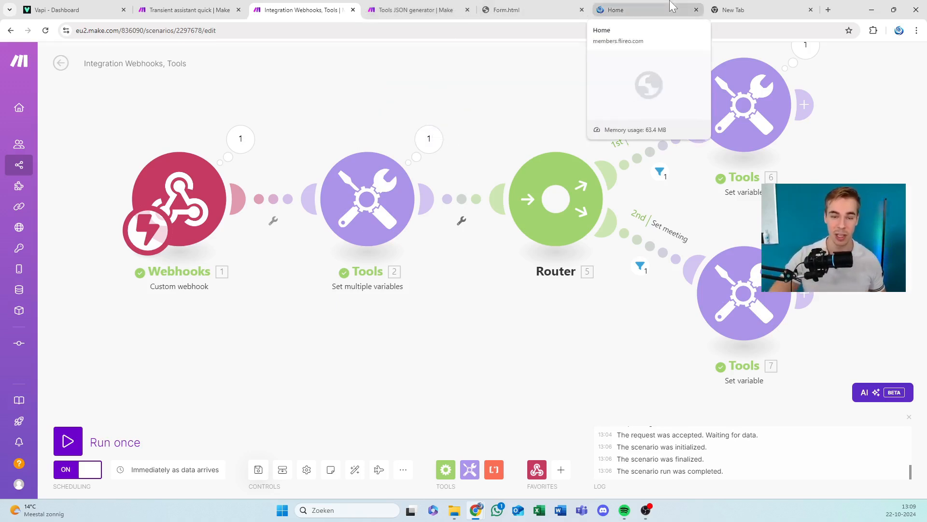
Switch to the members.flireo.com resource hub and open its home page.
click(628, 10)
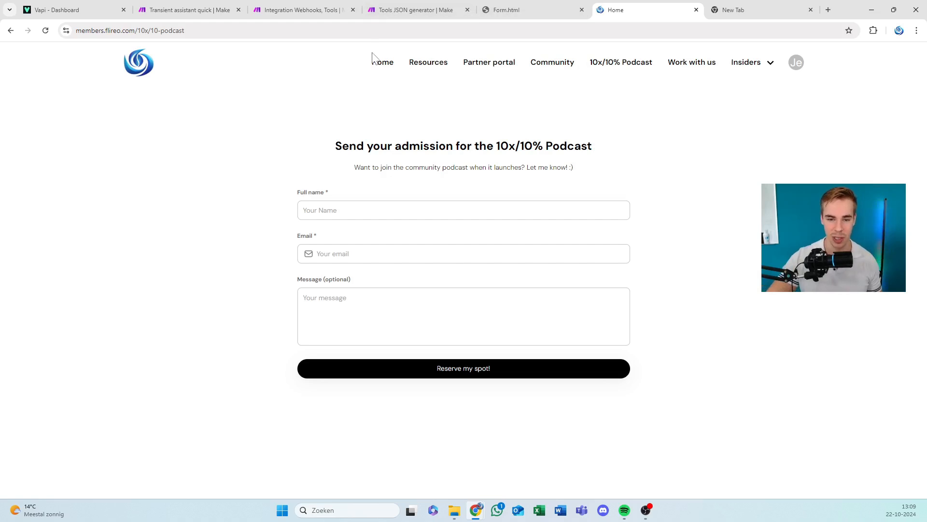
click(374, 59)
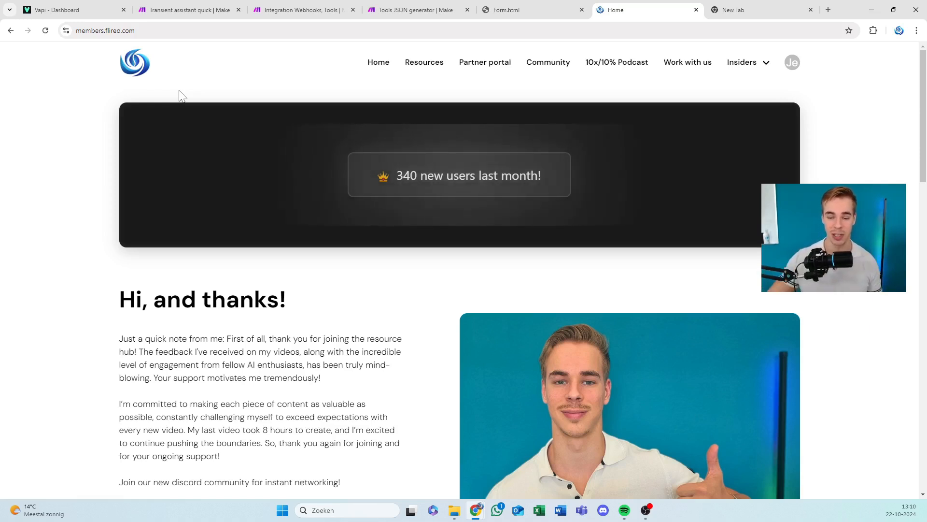
View the hub's Resources page, and look through the profile and partner listing in the Partner portal.
click(440, 64)
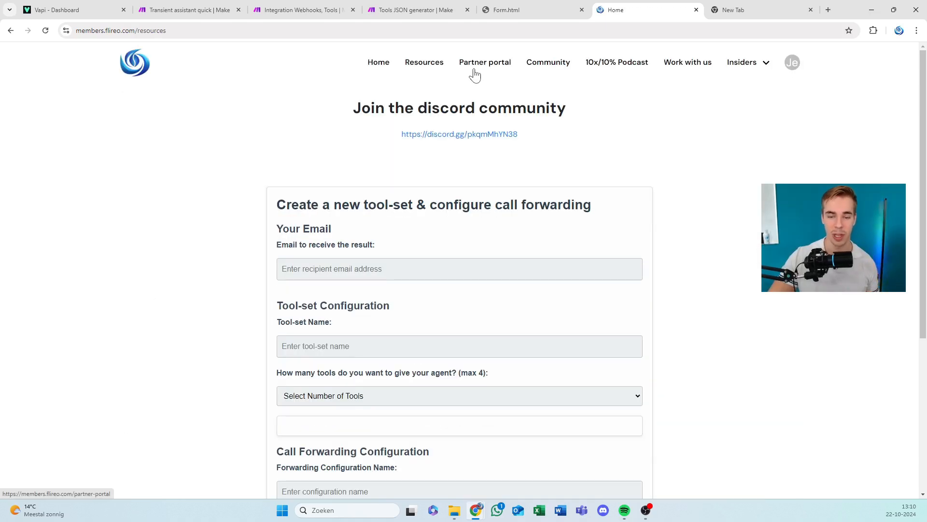
click(452, 90)
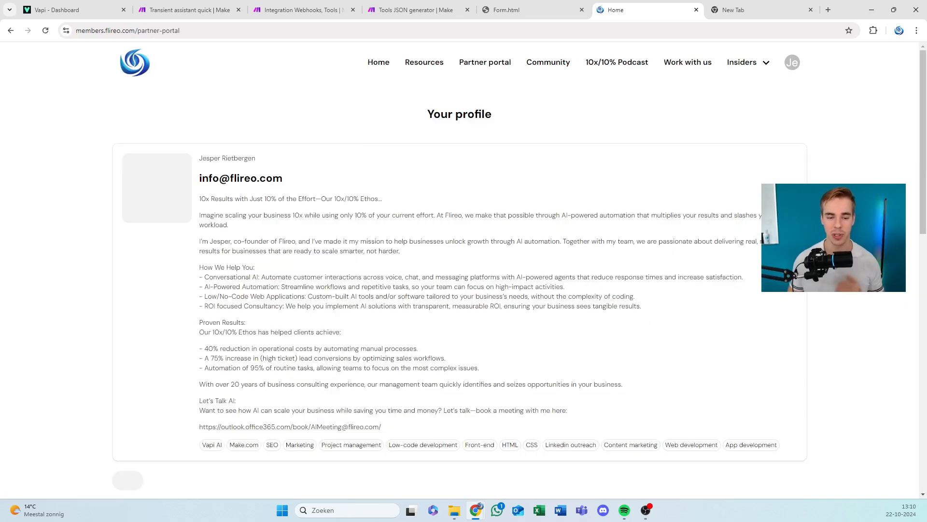
scroll(459, 270, down, 7)
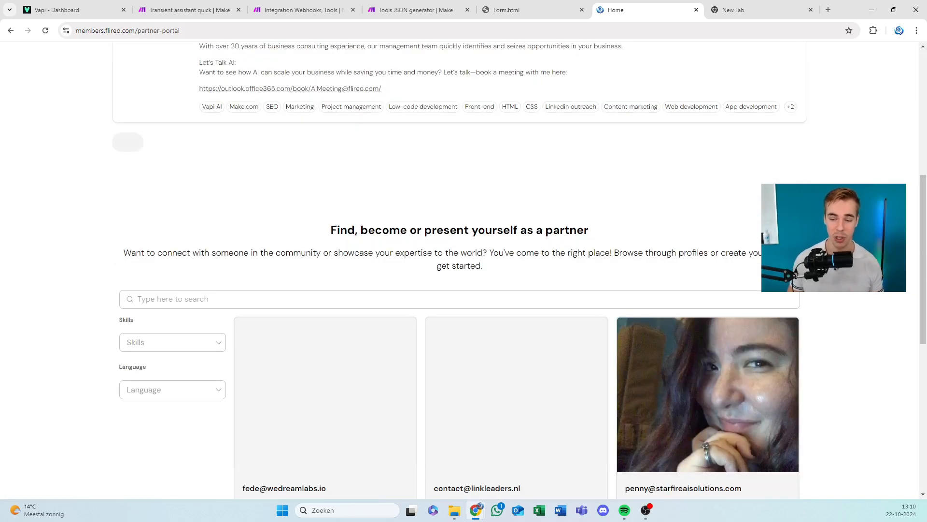
scroll(119, 219, down, 8)
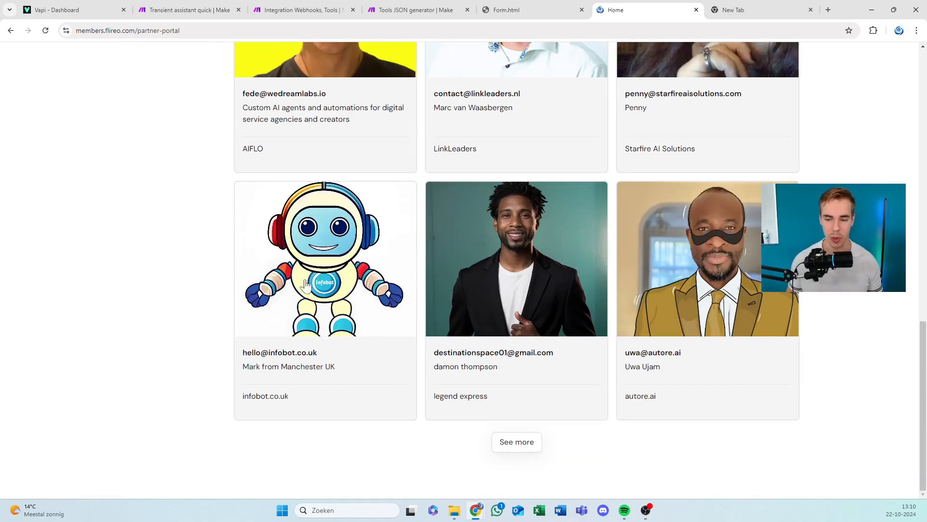
Load more partner profiles in the Partner portal and browse the additional entries.
click(515, 441)
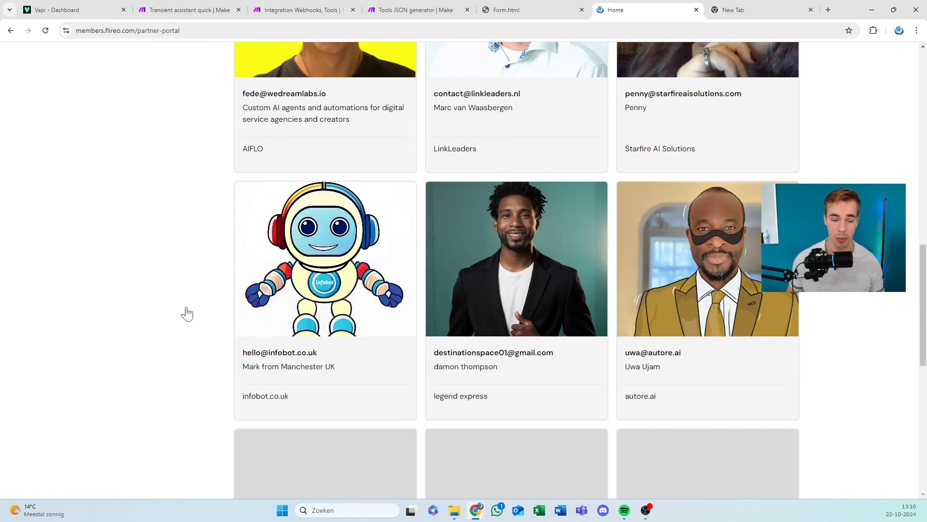
scroll(187, 313, down, 5)
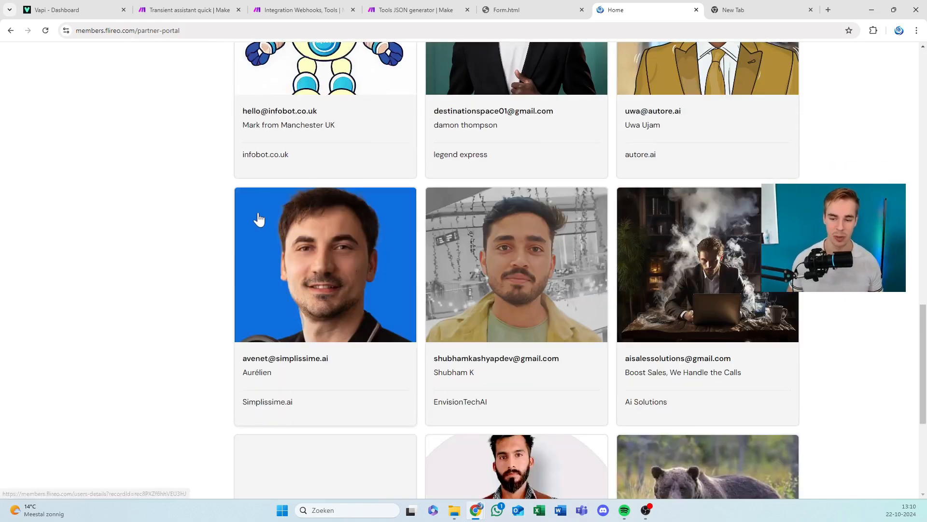
scroll(201, 271, down, 4)
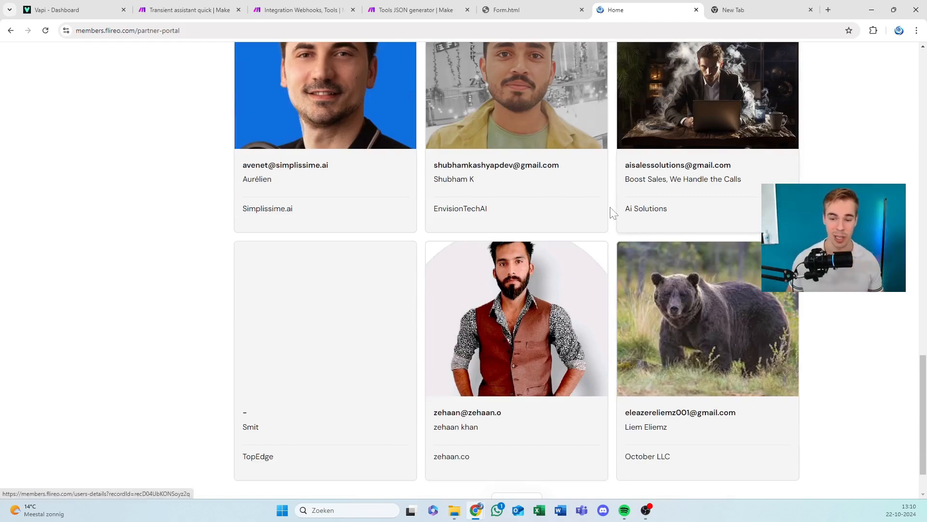
Return to your own profile in the Partner portal and open the 10x/10% Podcast page.
scroll(609, 214, up, 1)
scroll(609, 215, up, 15)
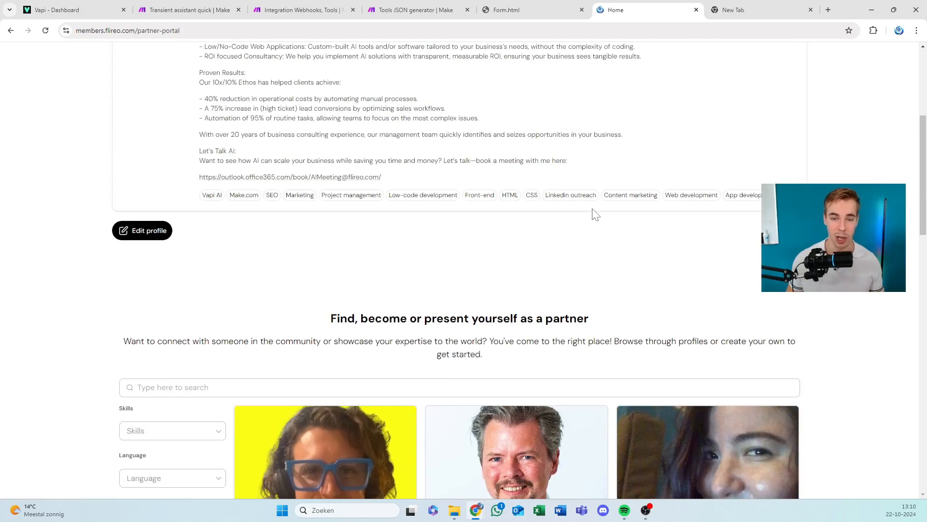
scroll(605, 214, up, 5)
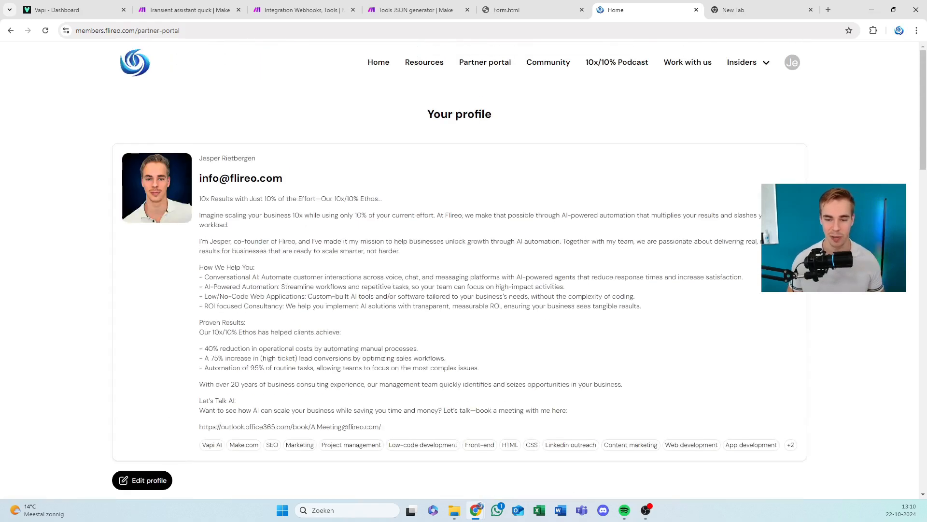
click(599, 68)
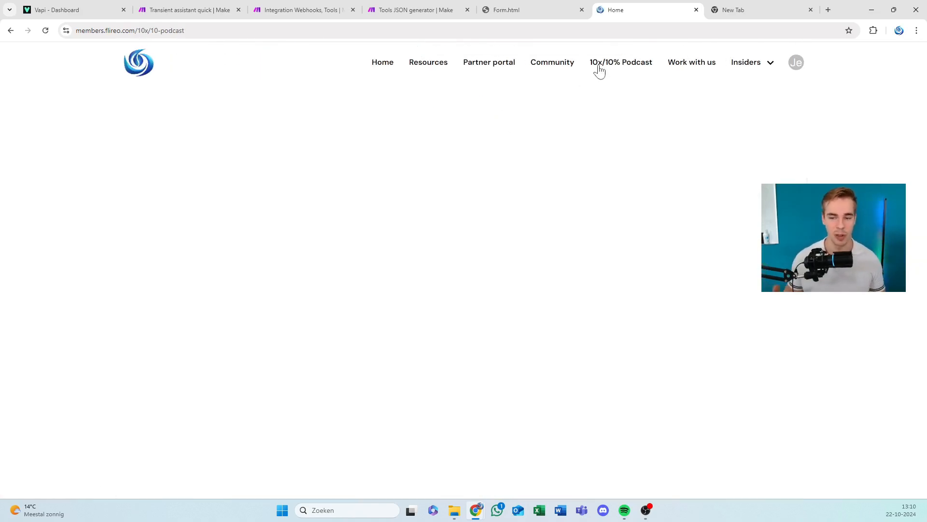